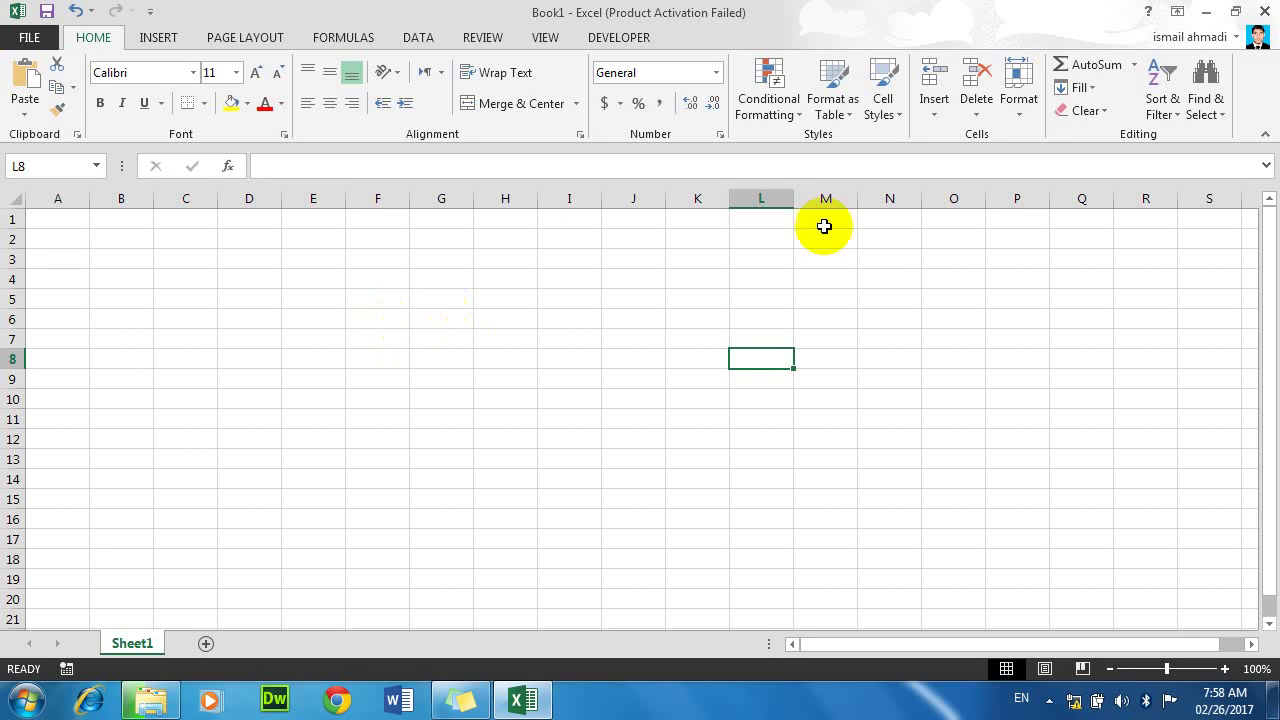
Step: Enter the headings name, post and salary in A1:C1
click(843, 118)
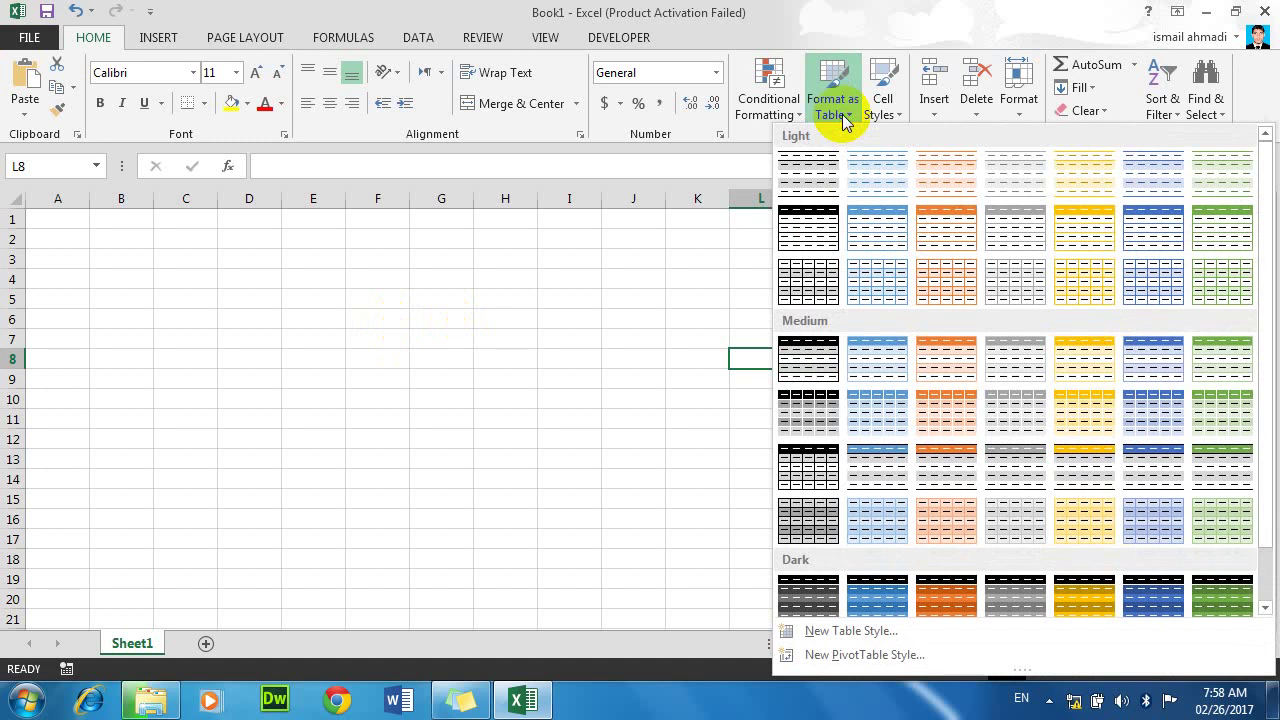
click(529, 303)
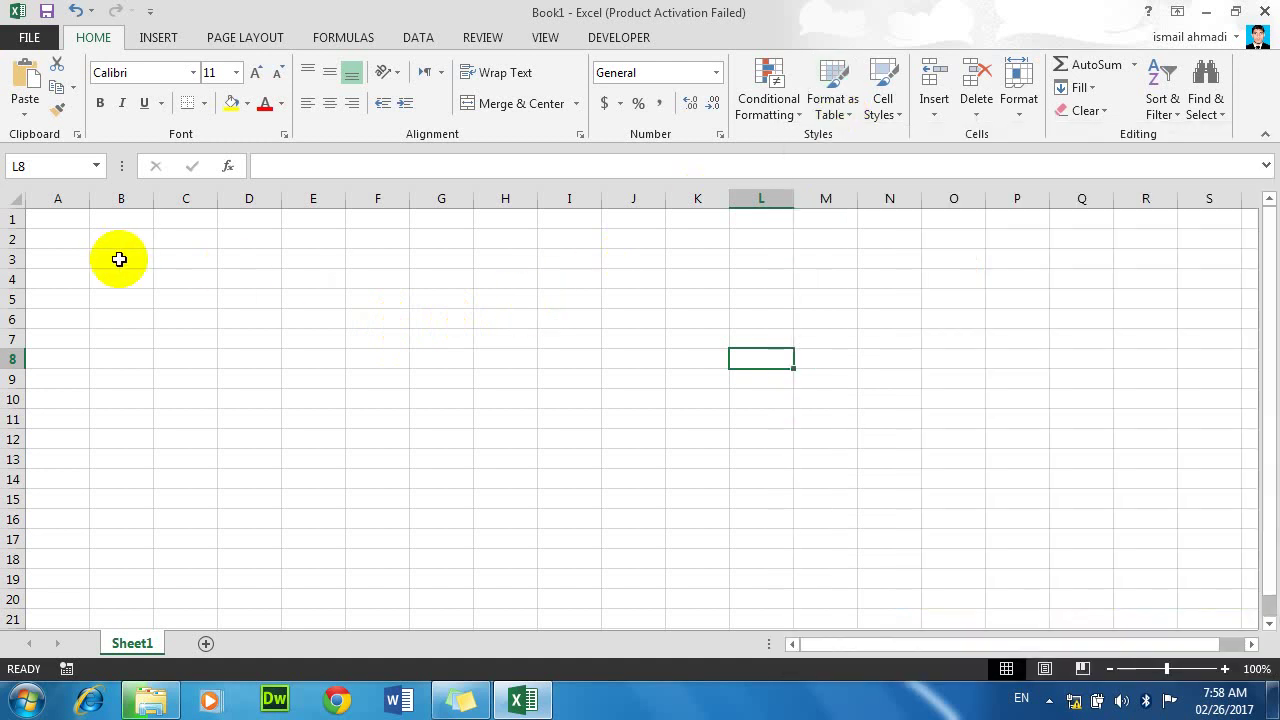
ctrl+scroll(132, 271, up, 1)
ctrl+scroll(132, 271, up, 2)
click(89, 229)
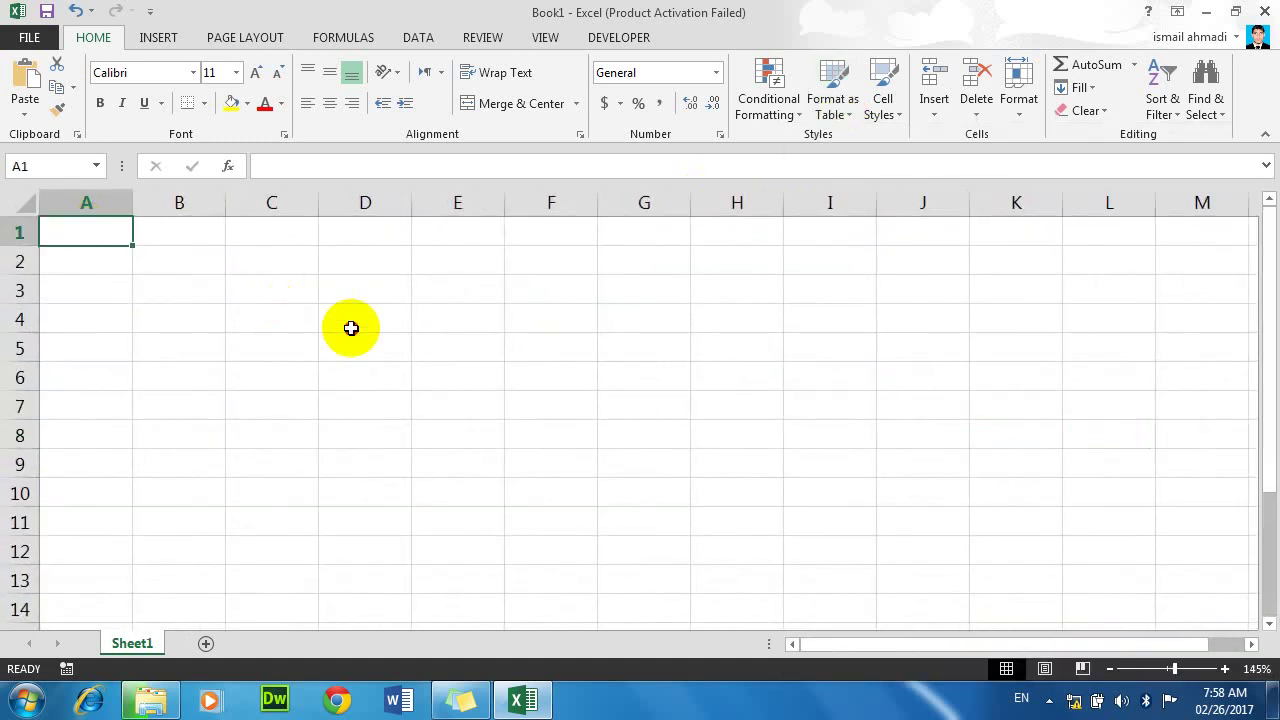
click(351, 326)
click(101, 220)
text(n)
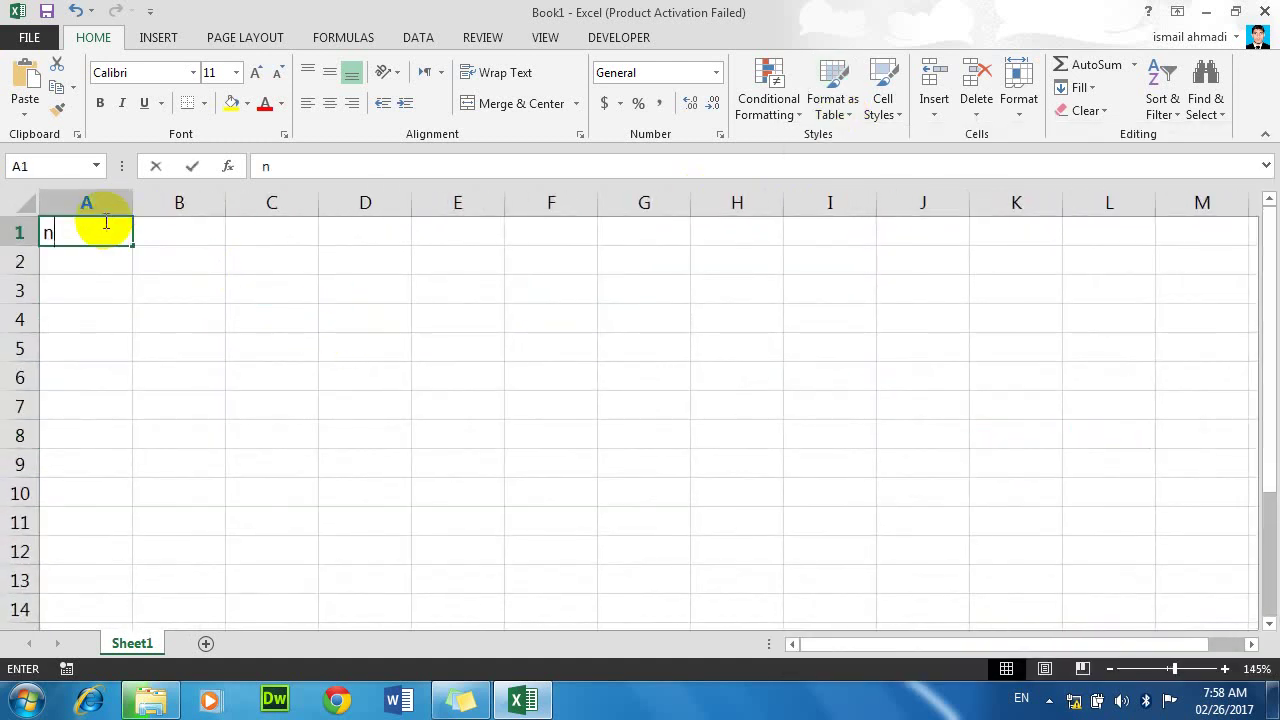
text(ame)
key(Tab)
text(post)
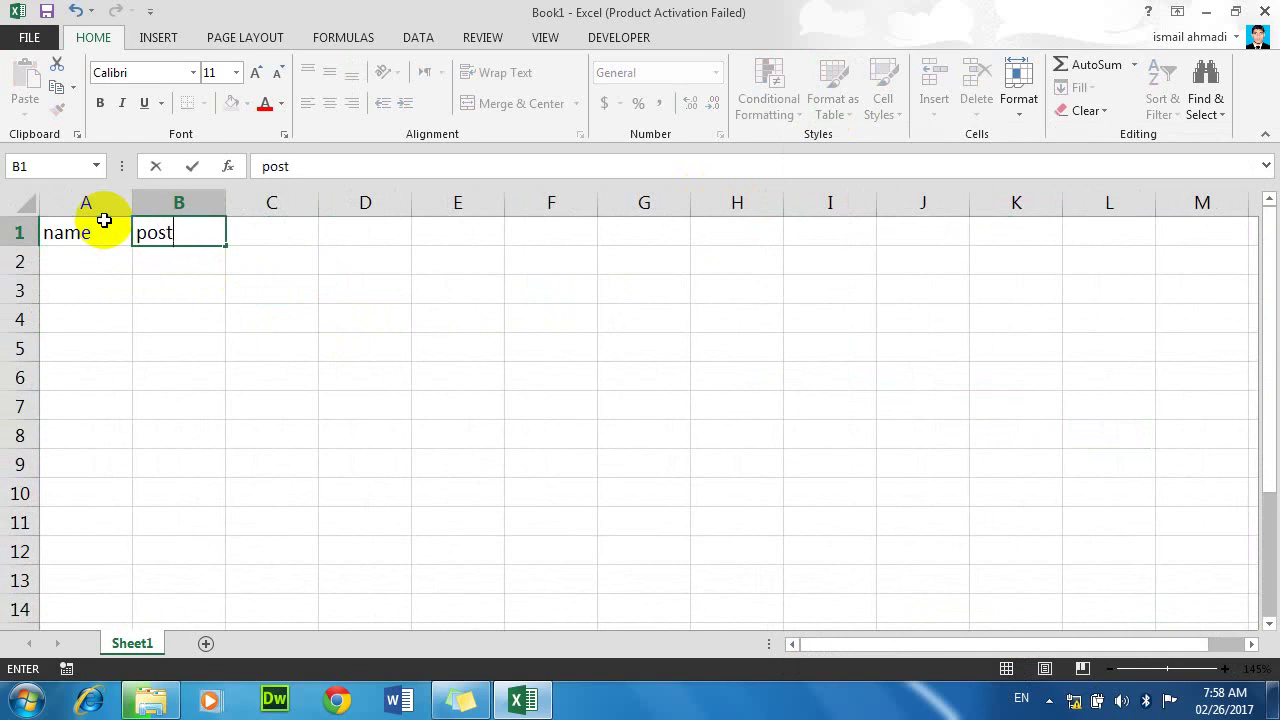
key(Tab)
text(asa)
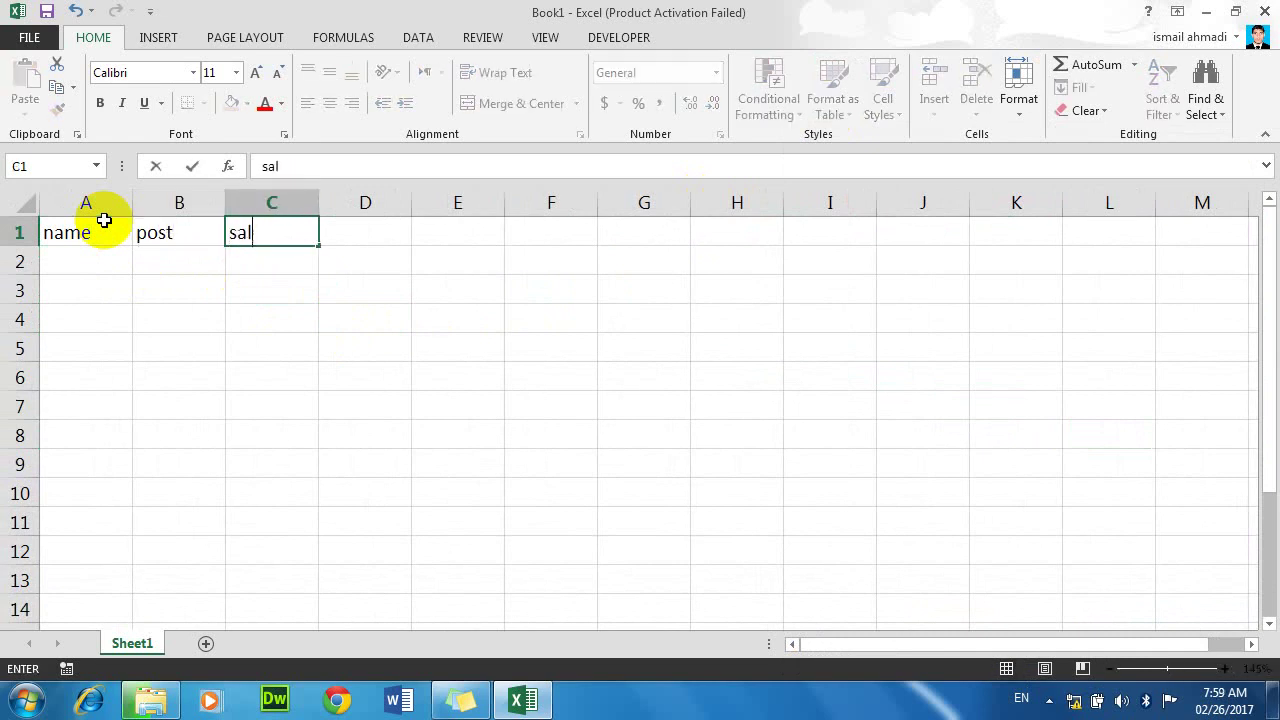
key(Return)
Step: Enter eight employee names down A2:A9, correcting mistyped entries
text(ahmad)
key(Return)
text(khan)
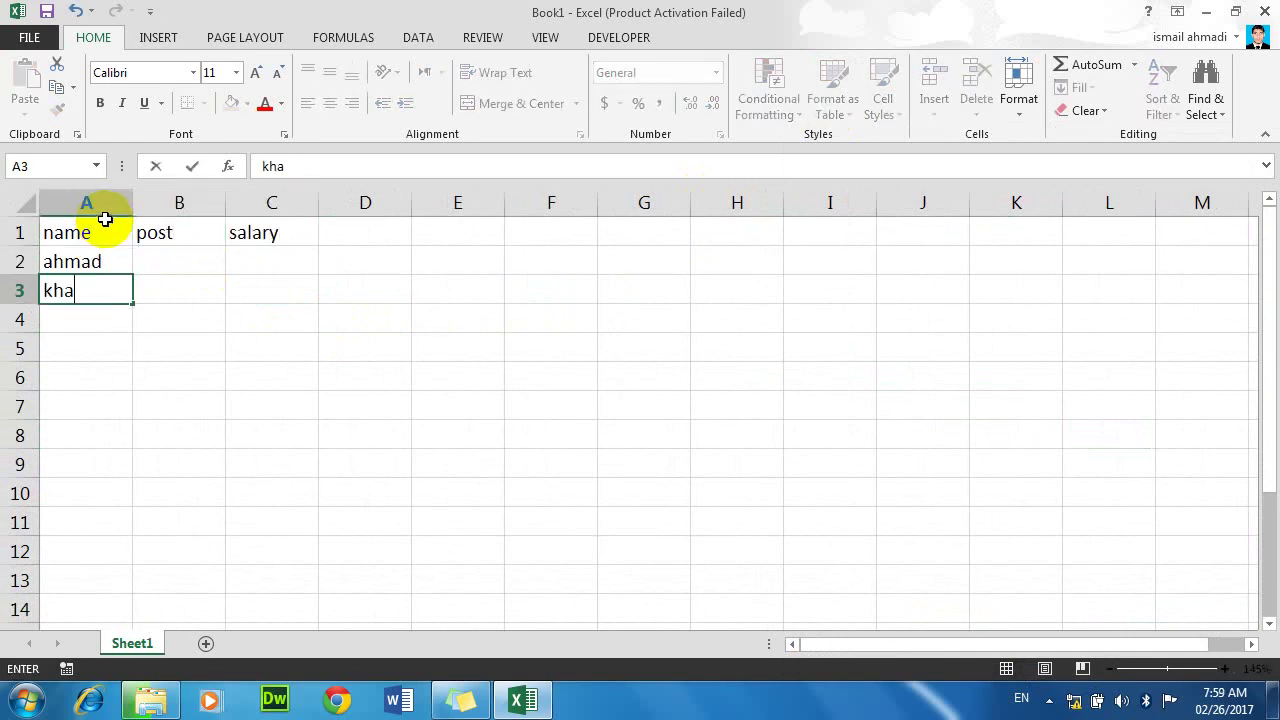
key(Return)
text(ali)
key(Return)
text(me)
key(Return)
text(r)
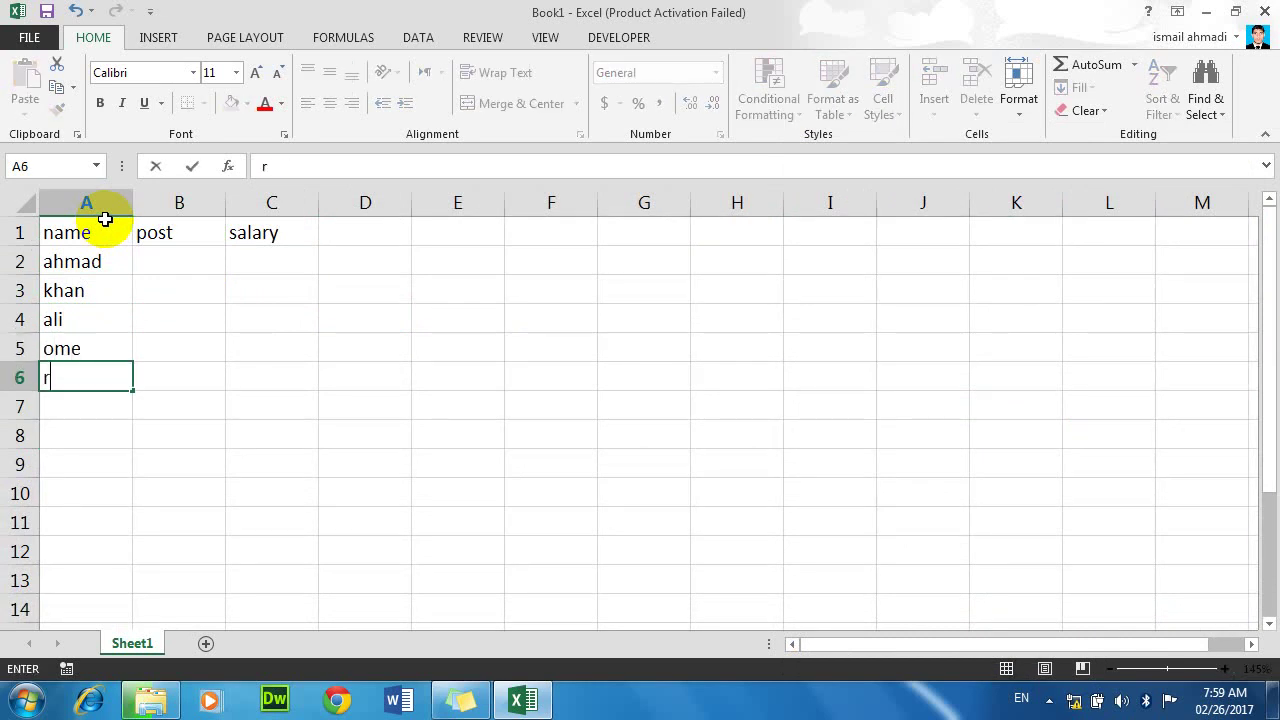
text(jan)
key(Return)
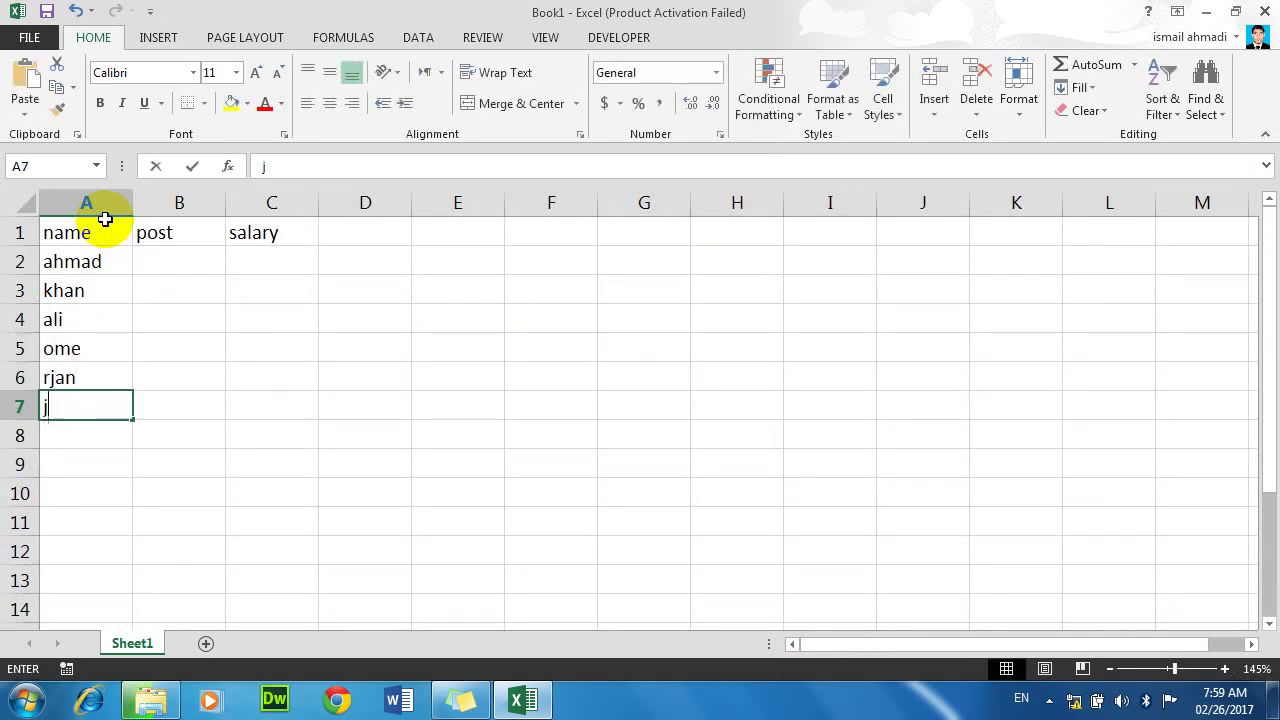
text(an)
key(Return)
text(w)
key(Up)
key(Up)
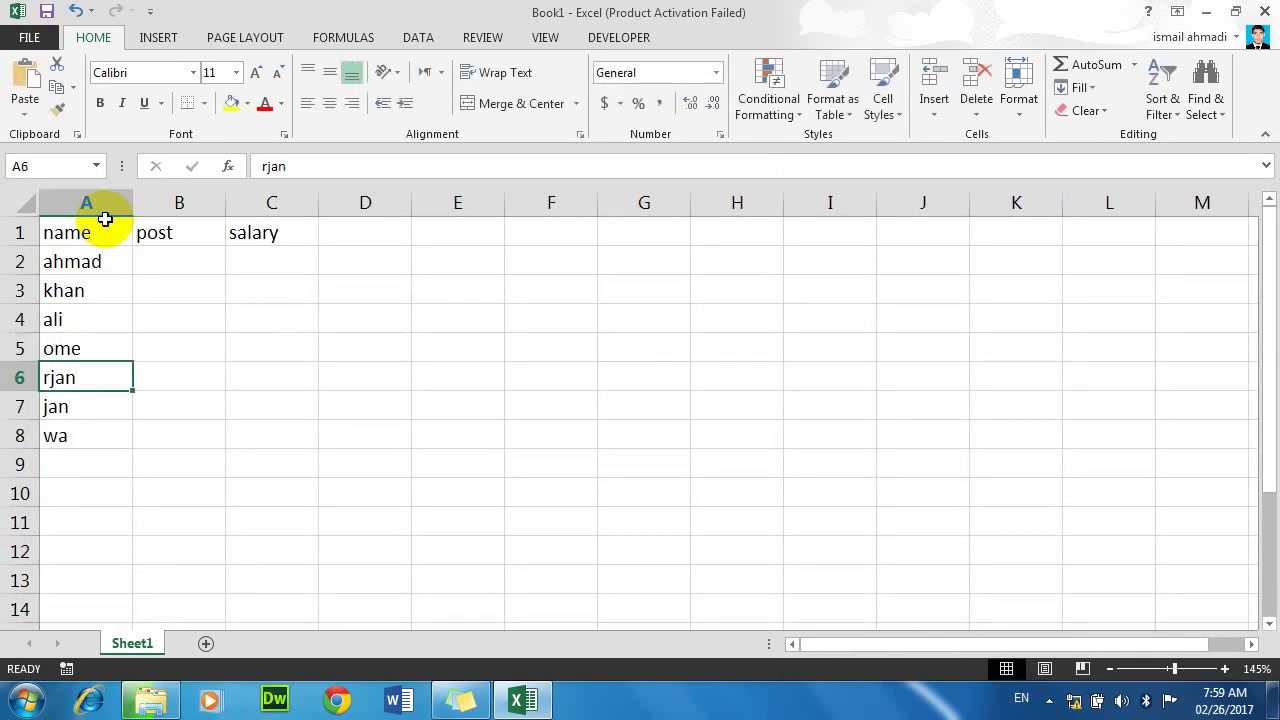
text(jan)
key(Return)
text(wali)
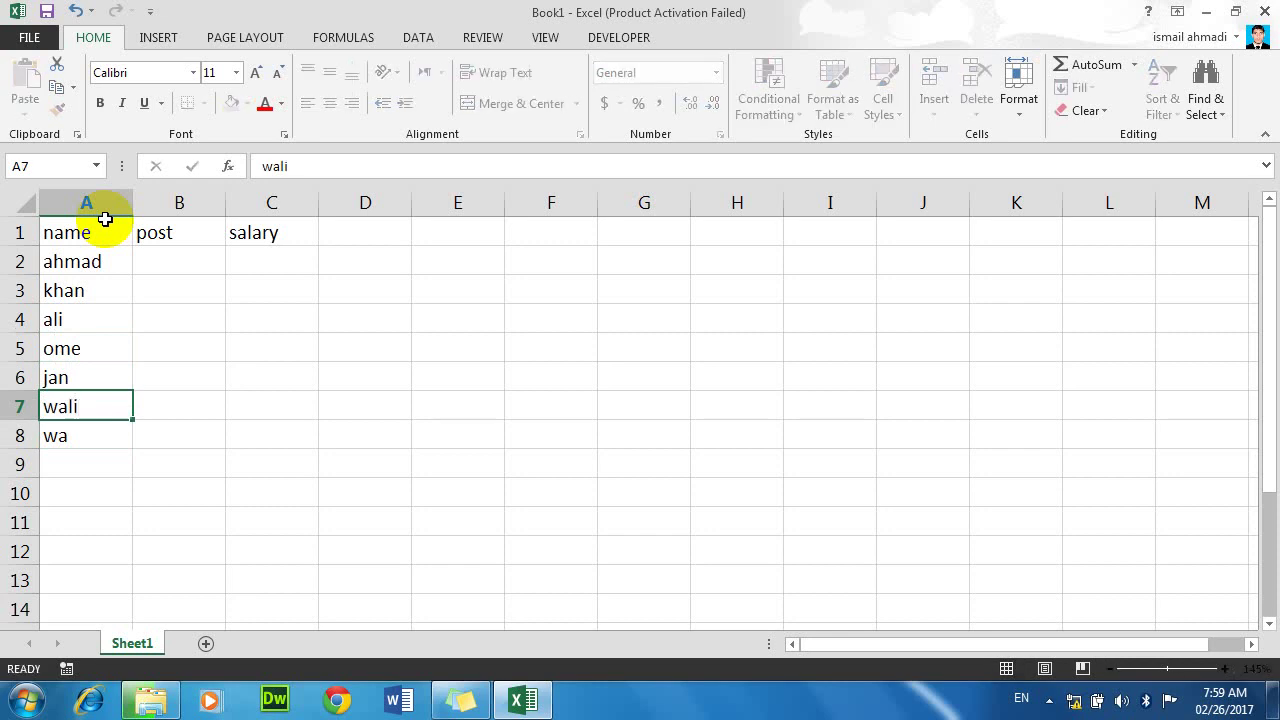
key(Return)
text(kamran)
key(Return)
text(abdullah)
key(Return)
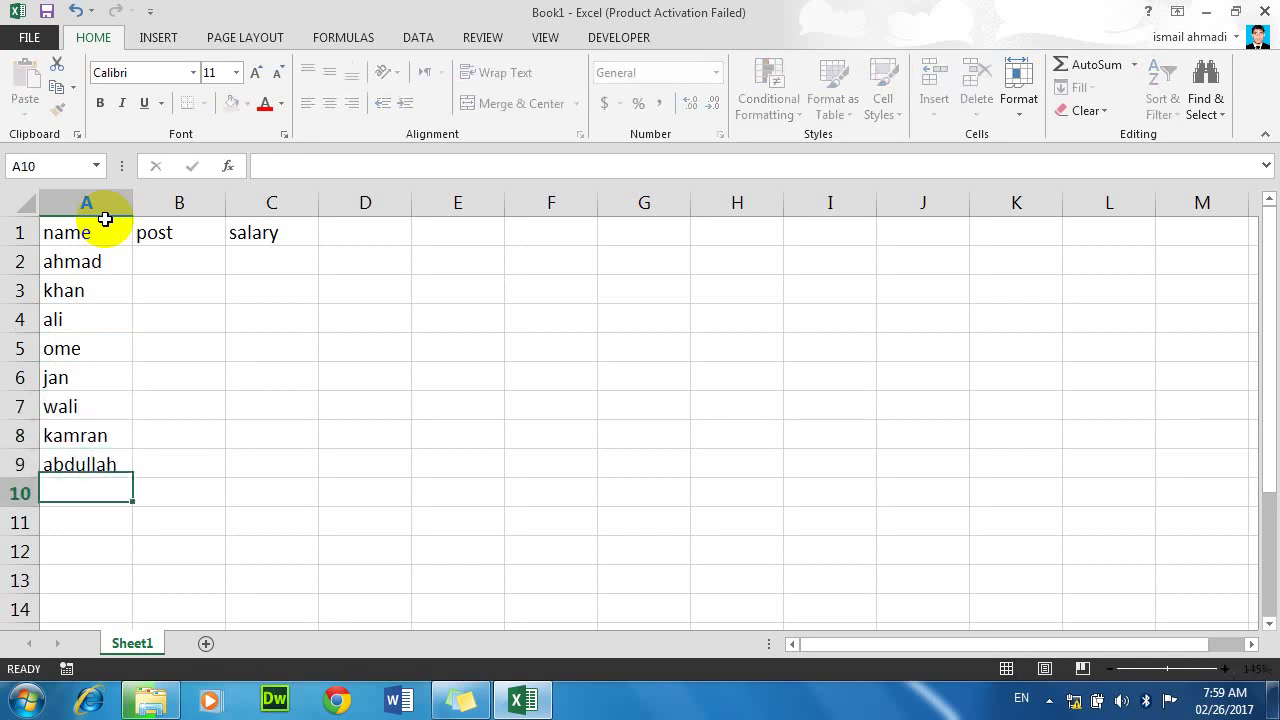
Step: Fill the post column B2:B9 with teacher, doctor and engineer entries
key(Up)
key(Right)
key(Up)
key(Up)
key(Up)
key(Up)
key(Up)
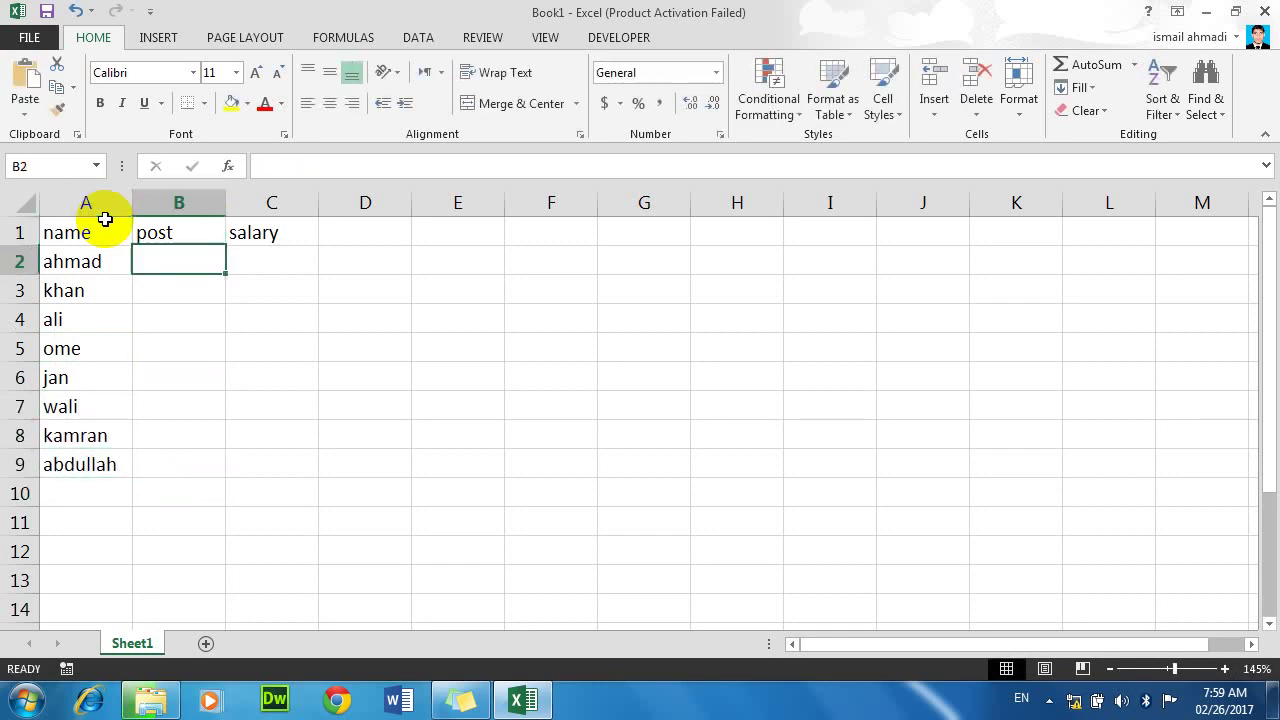
text(teacher)
key(Return)
text(dod)
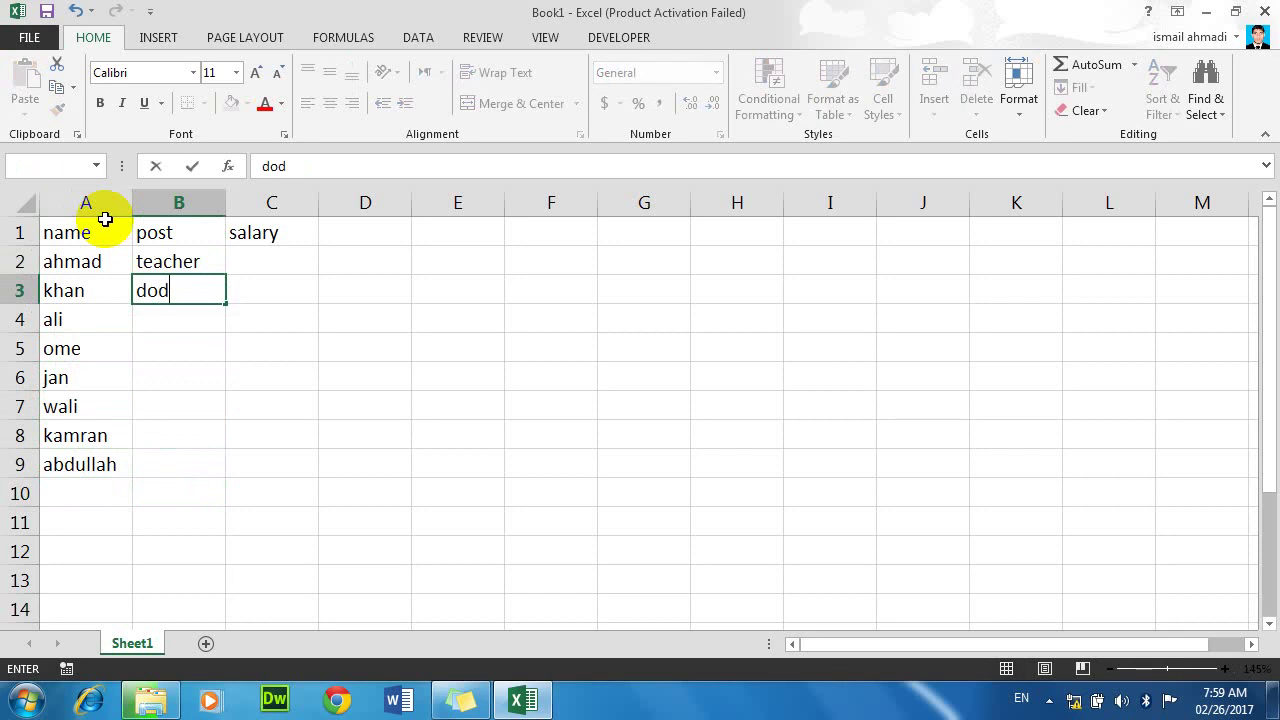
text(cotr)
key(Return)
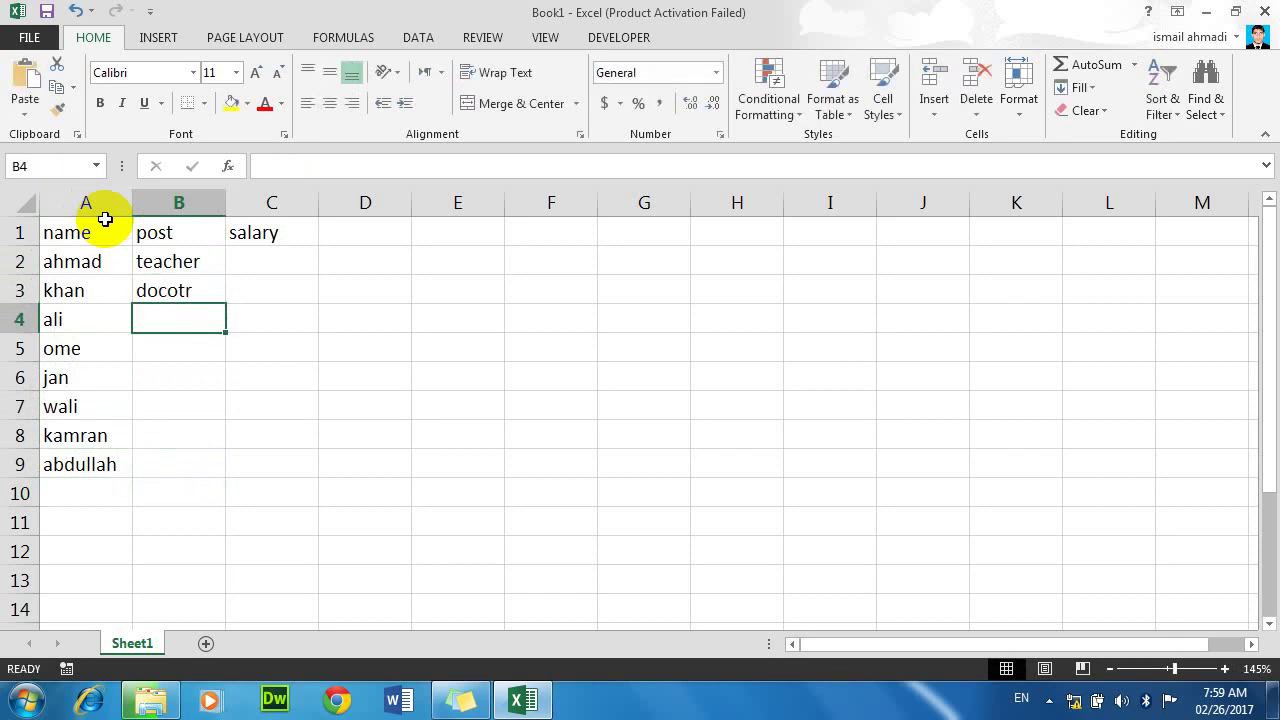
key(Up)
text(doctor)
key(Return)
text(e)
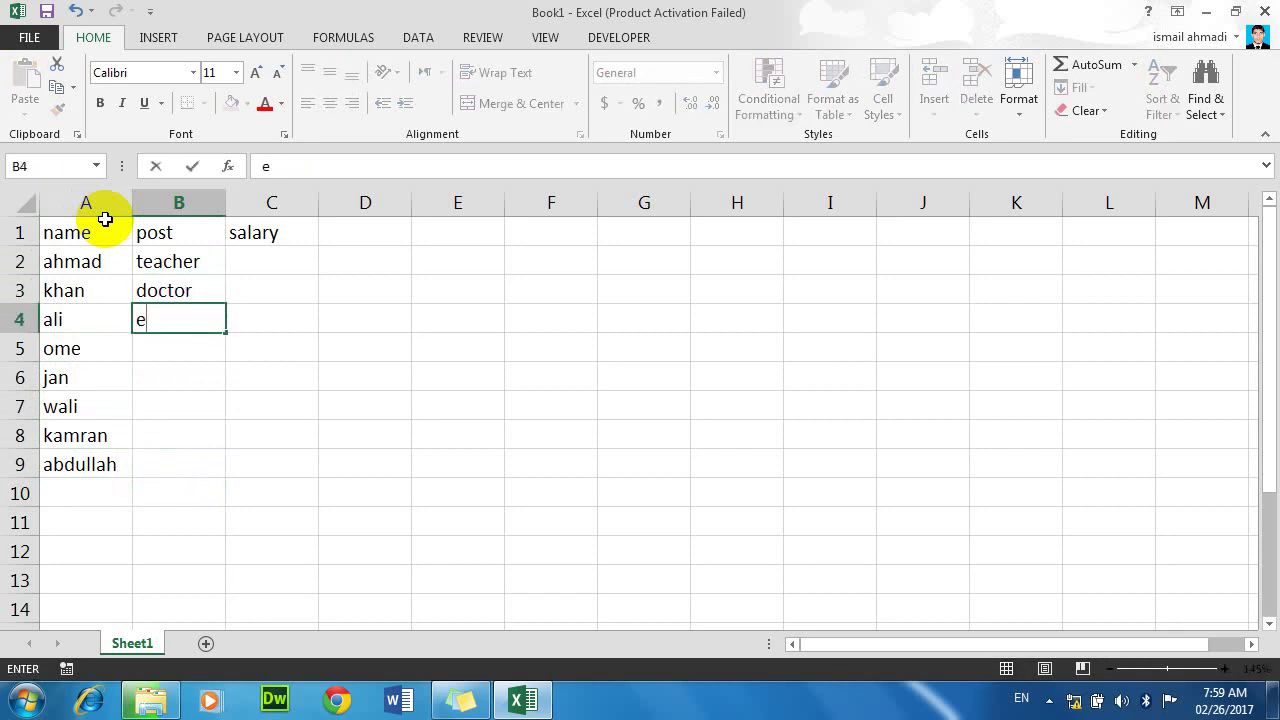
text(acher)
key(Return)
text(e)
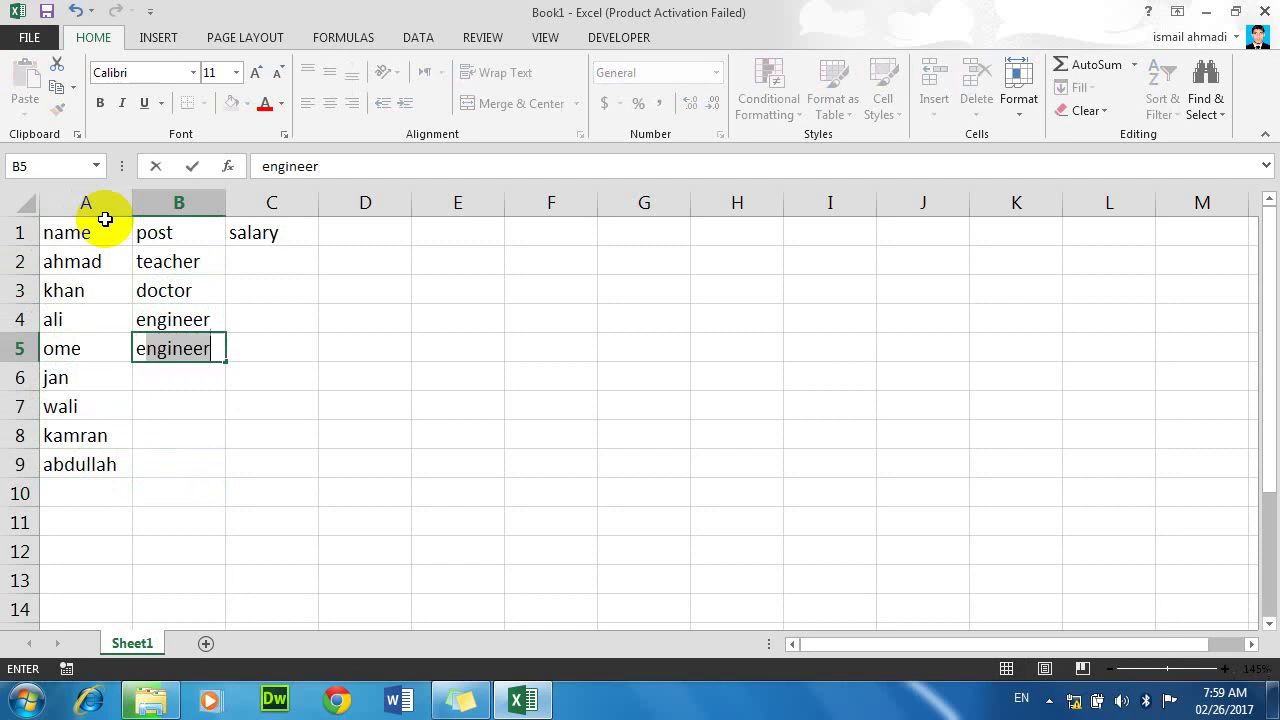
key(Return)
text(t)
key(Return)
text(d)
key(Return)
text(t)
key(Return)
text(engineer)
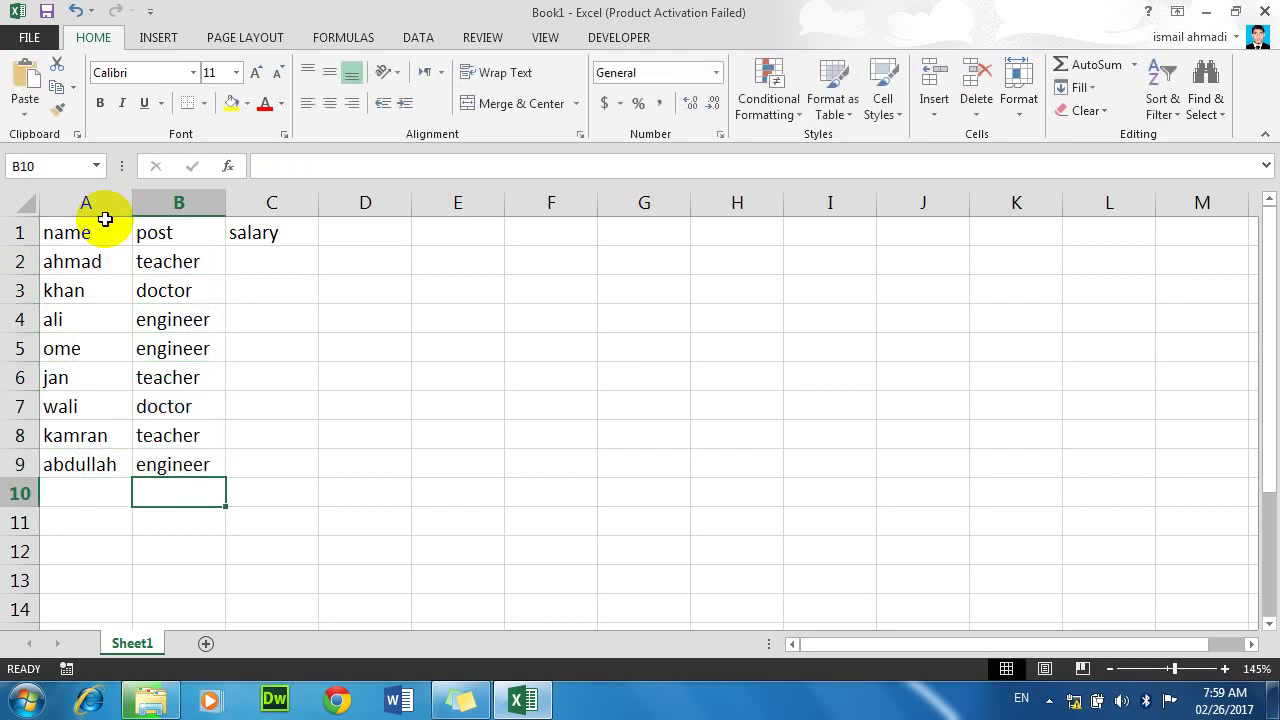
key(Return)
key(Up)
Step: Enter salaries 1000, 2000, 3000, 4000, 5000, 6000, 6000 and 3000 in C2:C9
key(Right)
key(ctrl+Up)
key(Down)
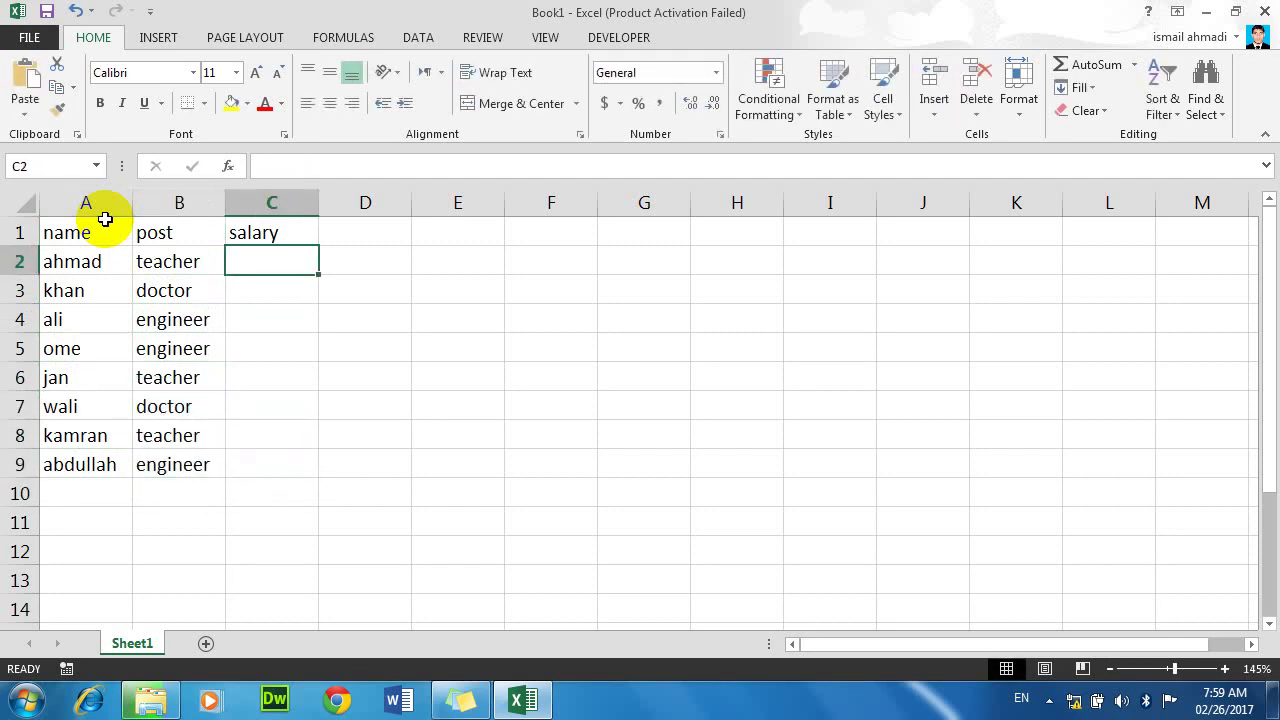
text(1000)
key(Return)
text(2000)
key(Return)
text(3000)
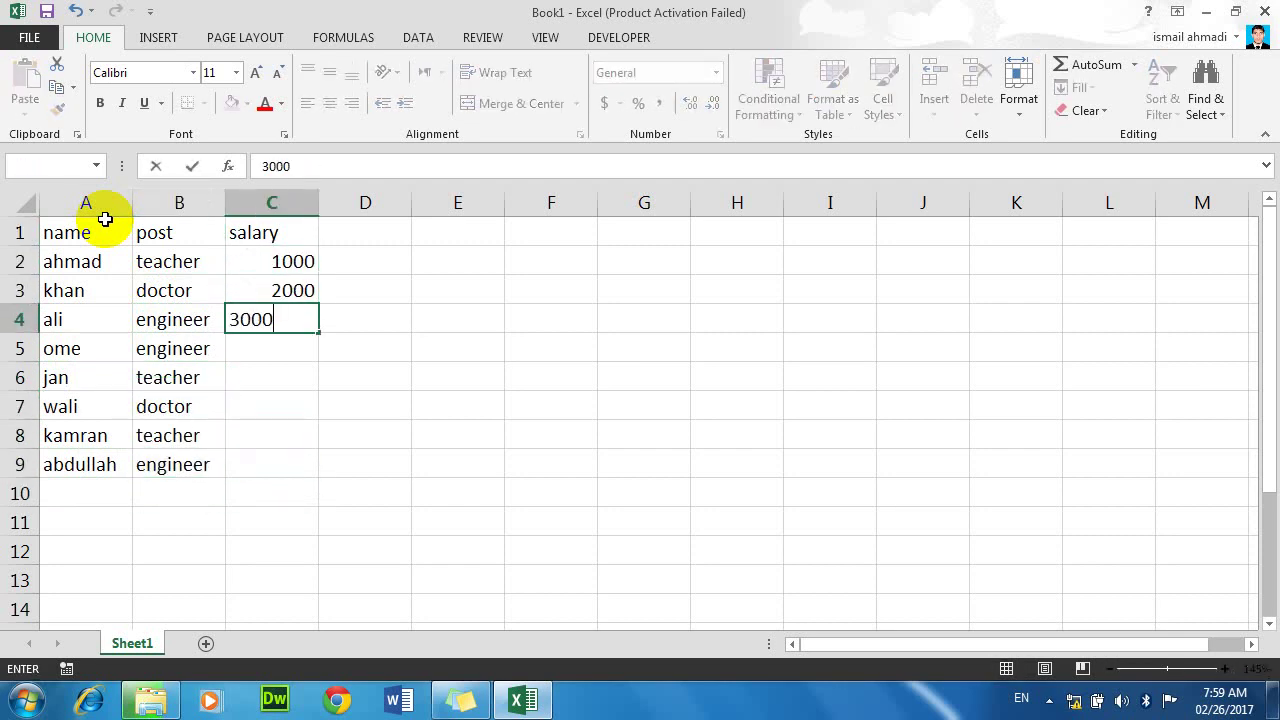
key(Return)
text(4000)
key(Return)
text(5000)
key(Return)
text(600)
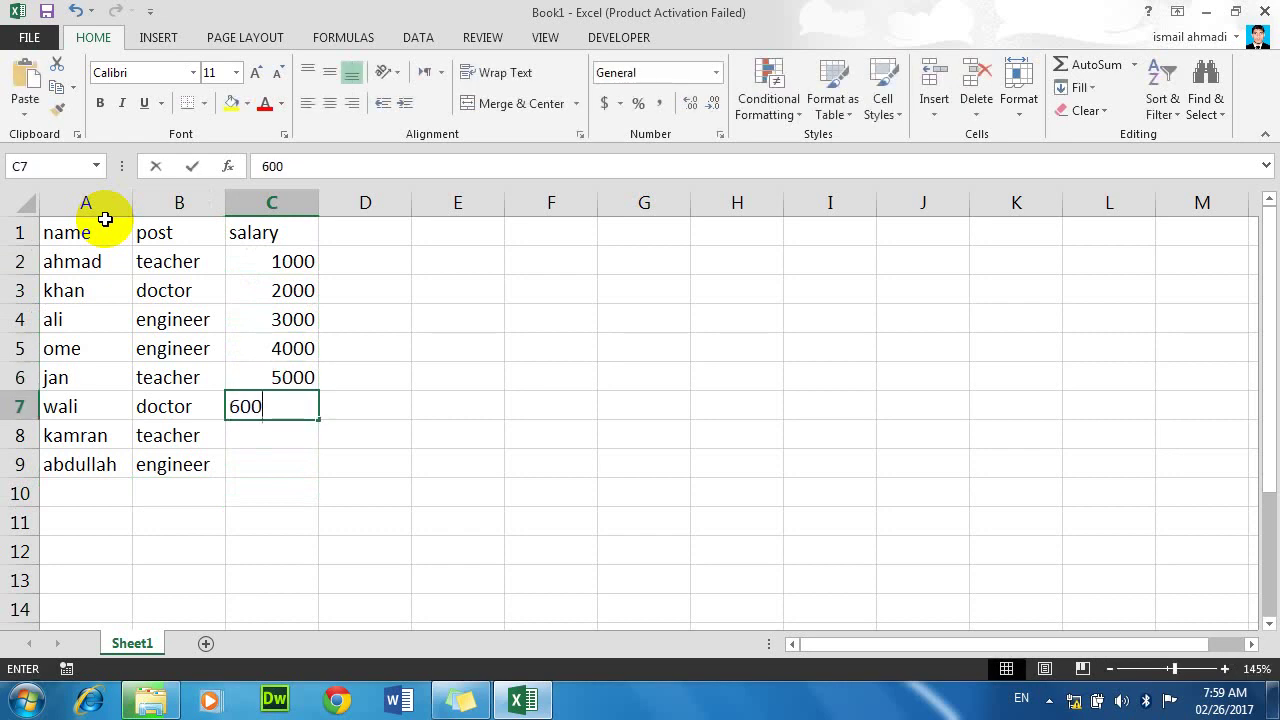
text(0)
key(Return)
text(6000)
key(Return)
text(300)
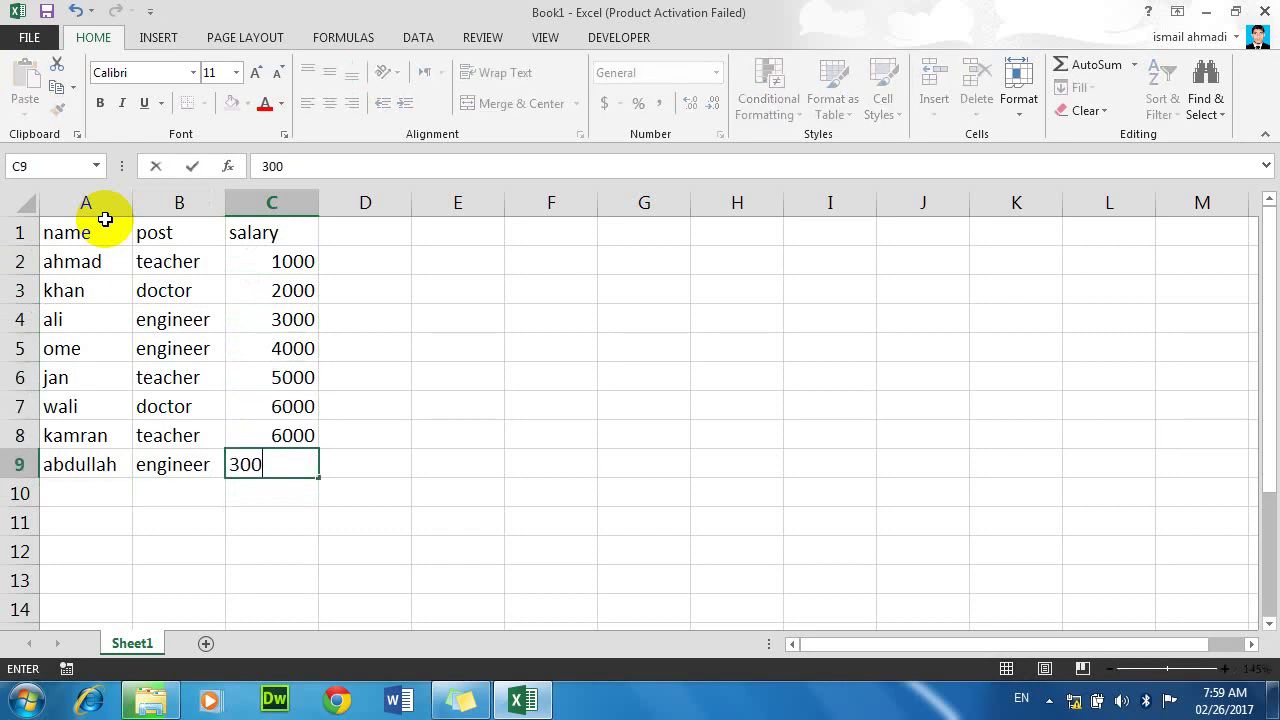
click(340, 376)
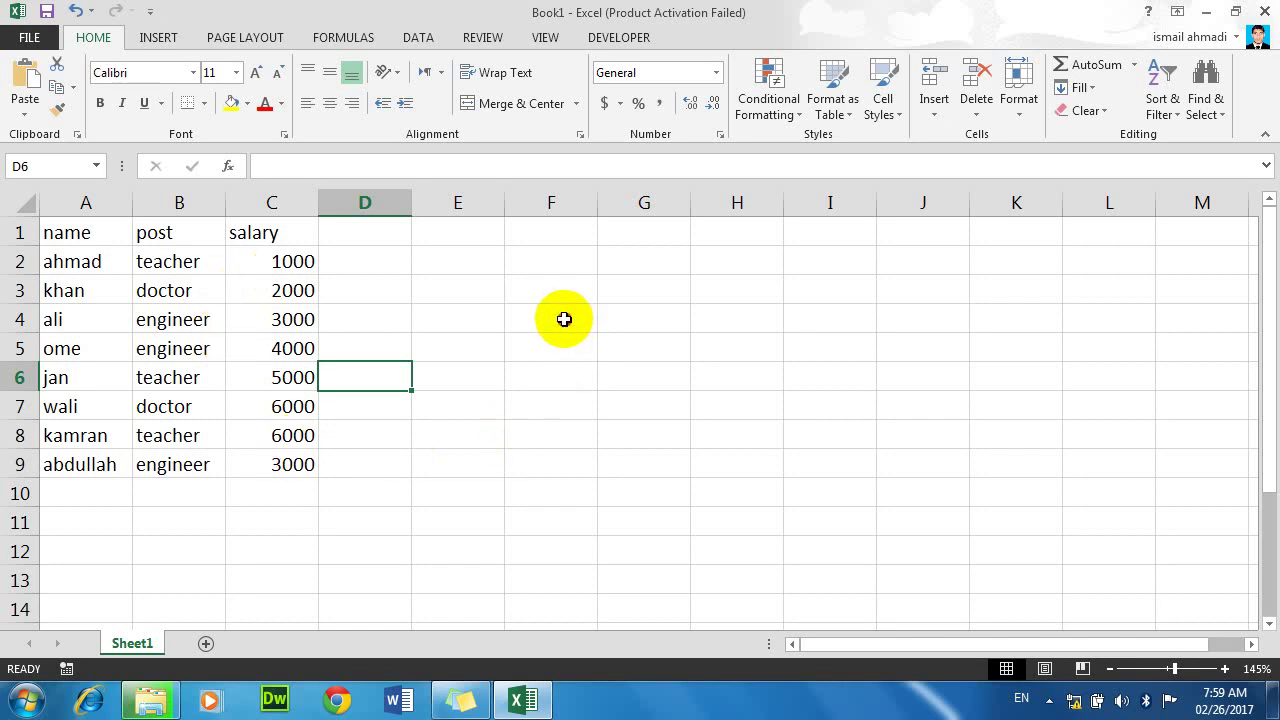
Step: Select the A1:C9 employee table, then switch over to Word
drag(564, 319, 808, 492)
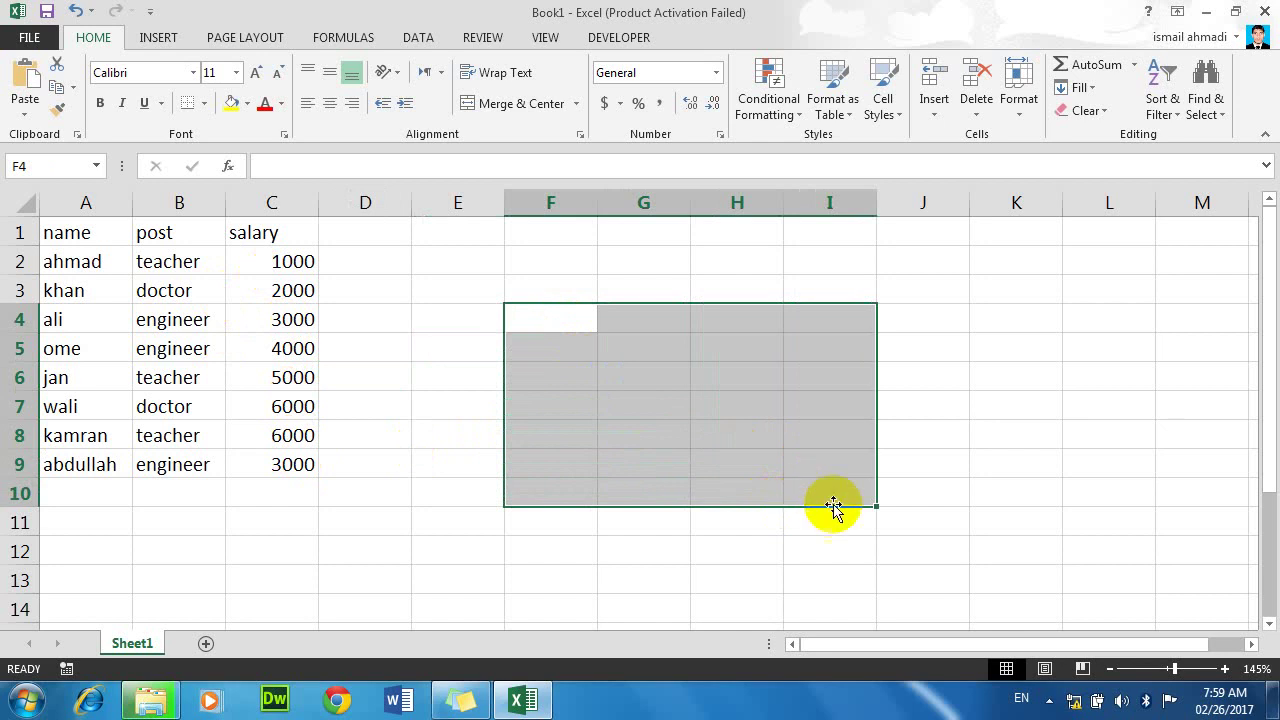
mouse_move(288, 460)
mouse_down()
mouse_move(94, 208)
mouse_move(92, 226)
mouse_up()
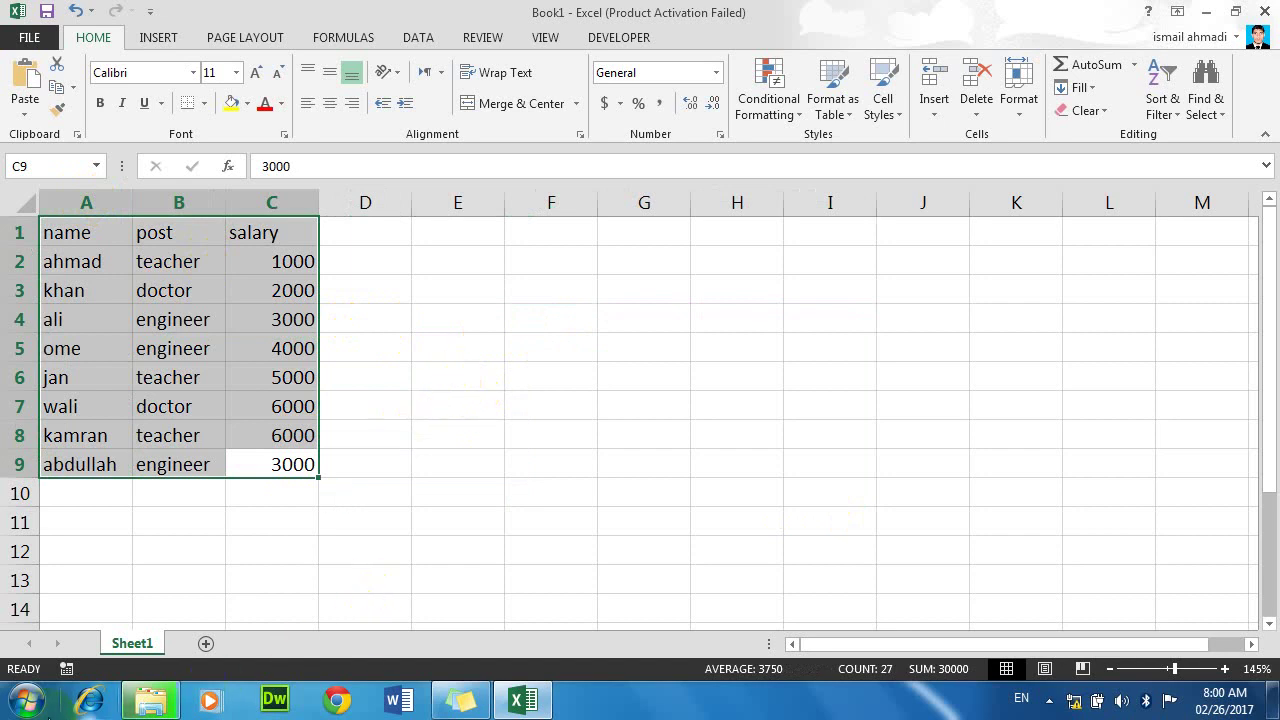
click(418, 698)
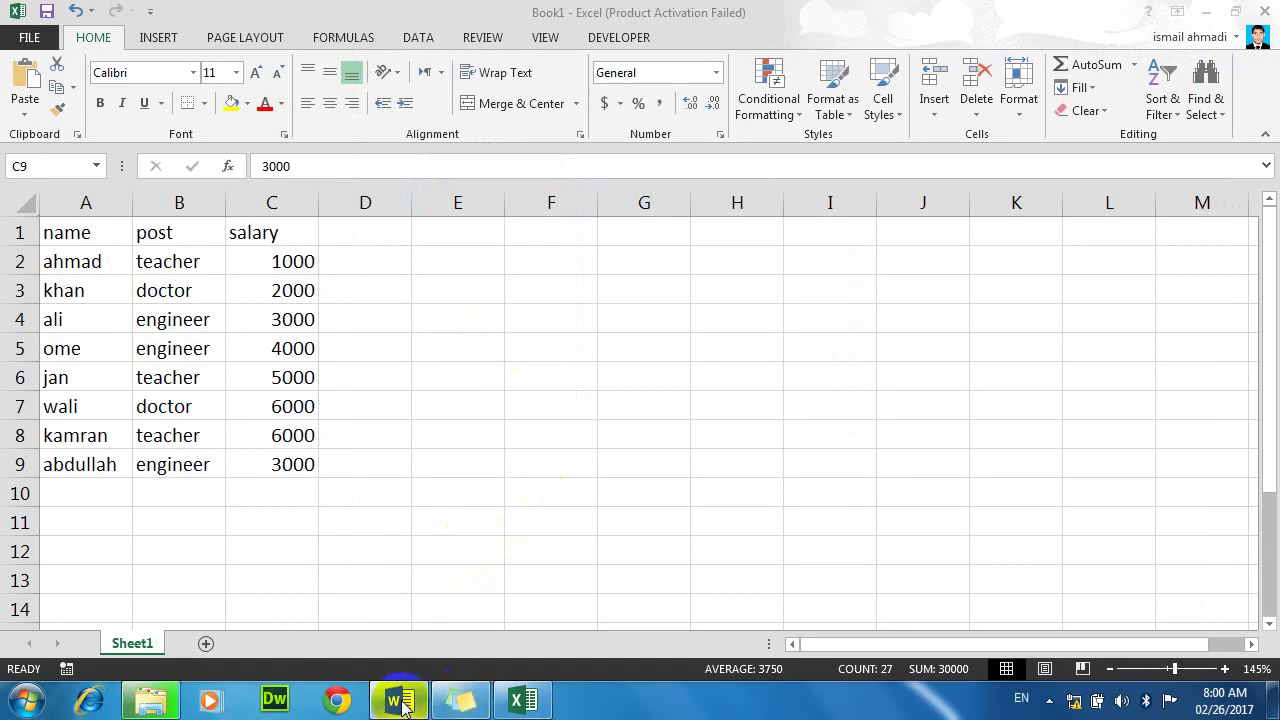
Step: Dismiss the activation prompt and start a new blank Word document
click(838, 545)
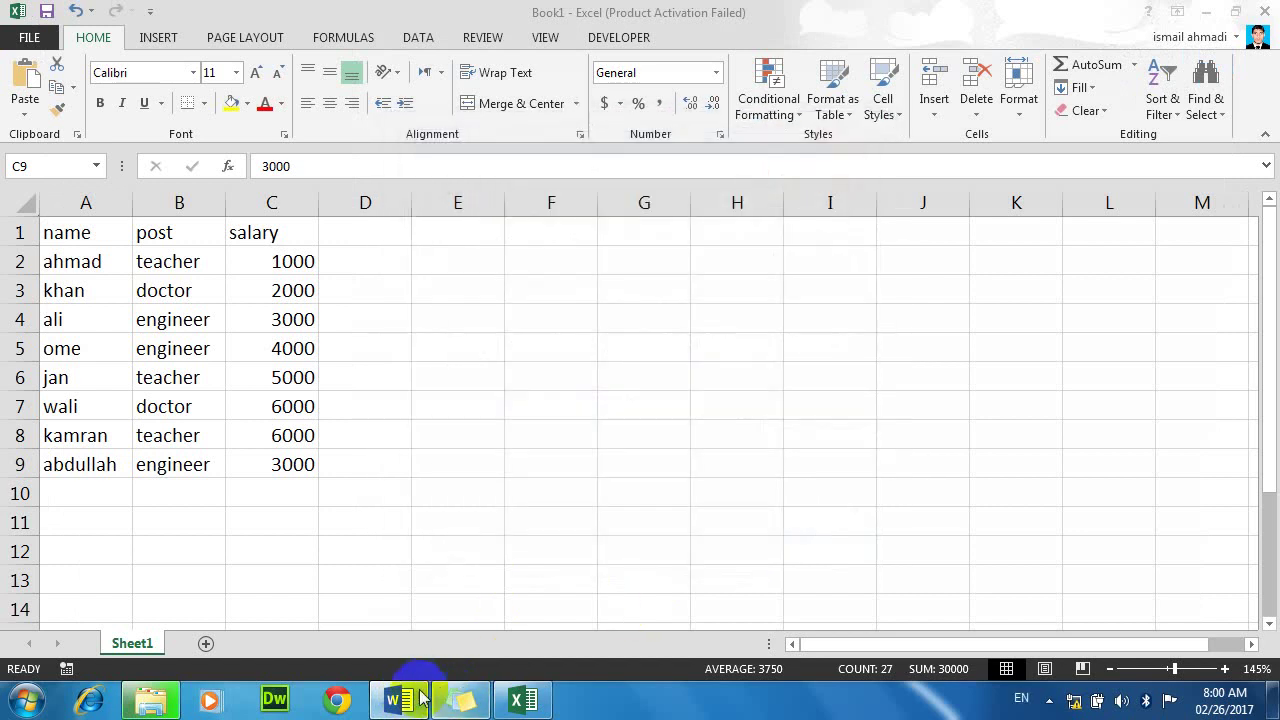
click(415, 690)
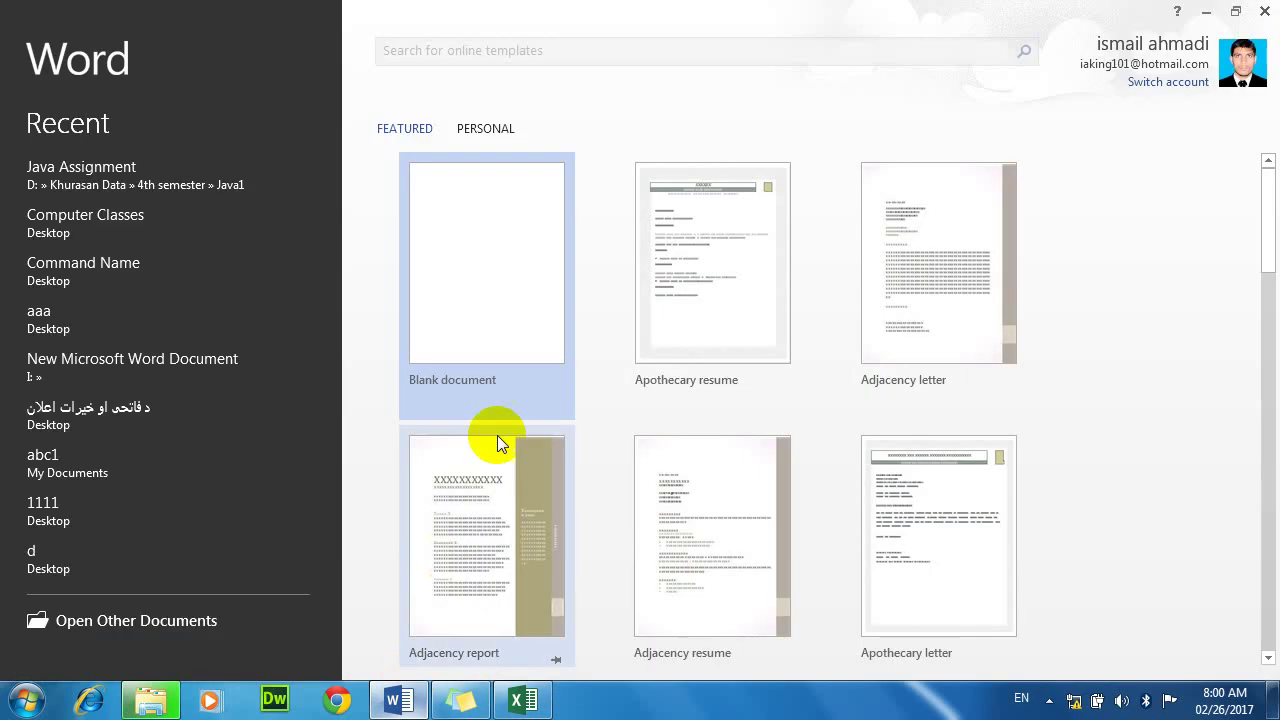
click(492, 324)
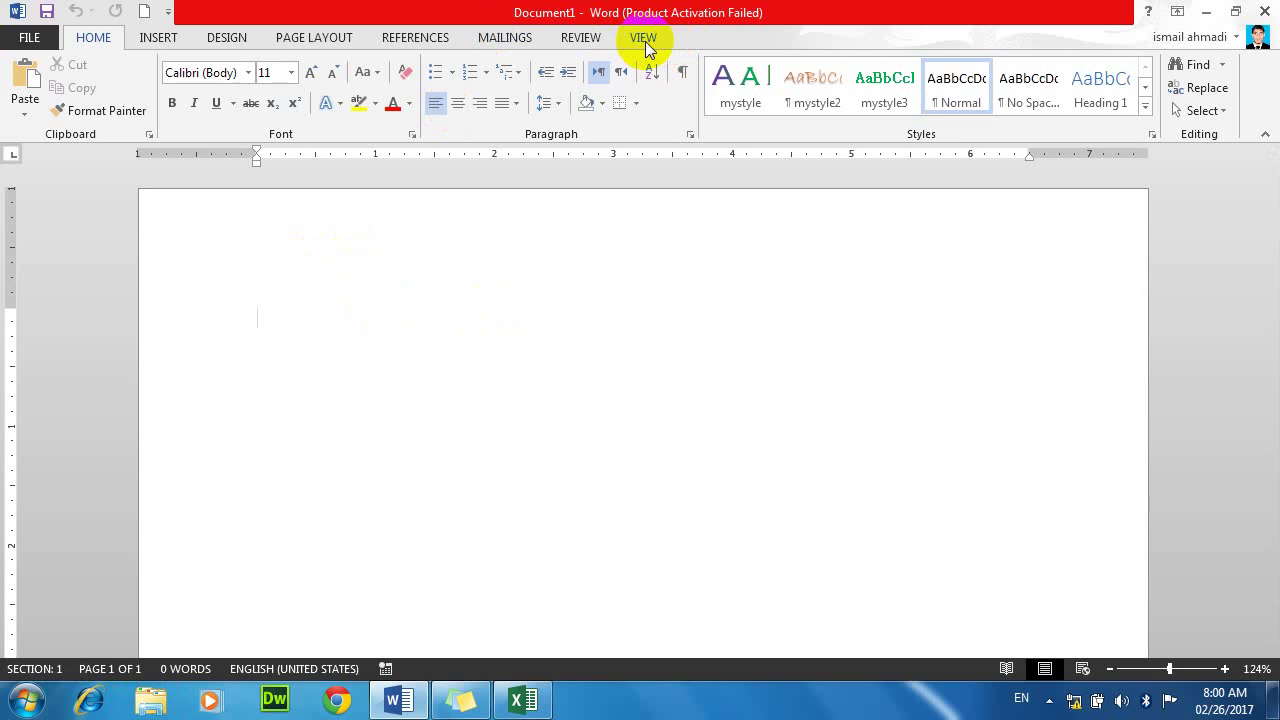
Step: Insert a 4-column, 5-row table, then close Word without saving
click(158, 37)
click(130, 95)
click(180, 233)
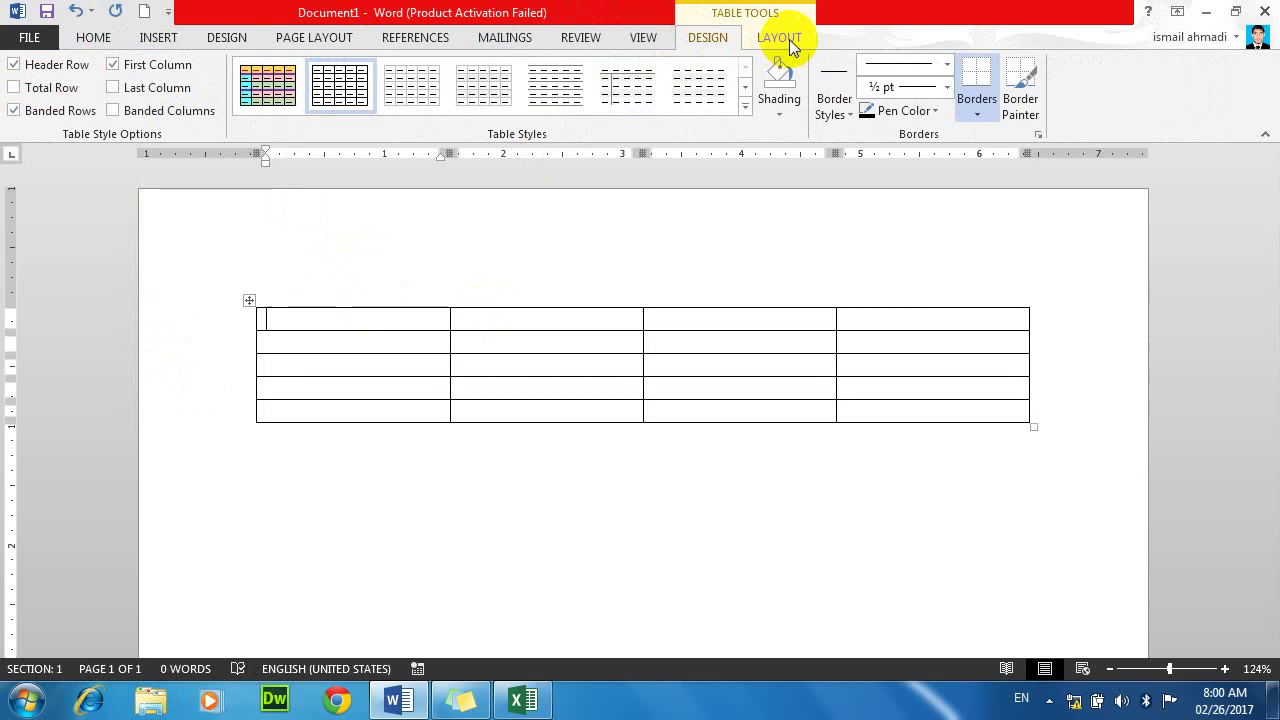
click(223, 503)
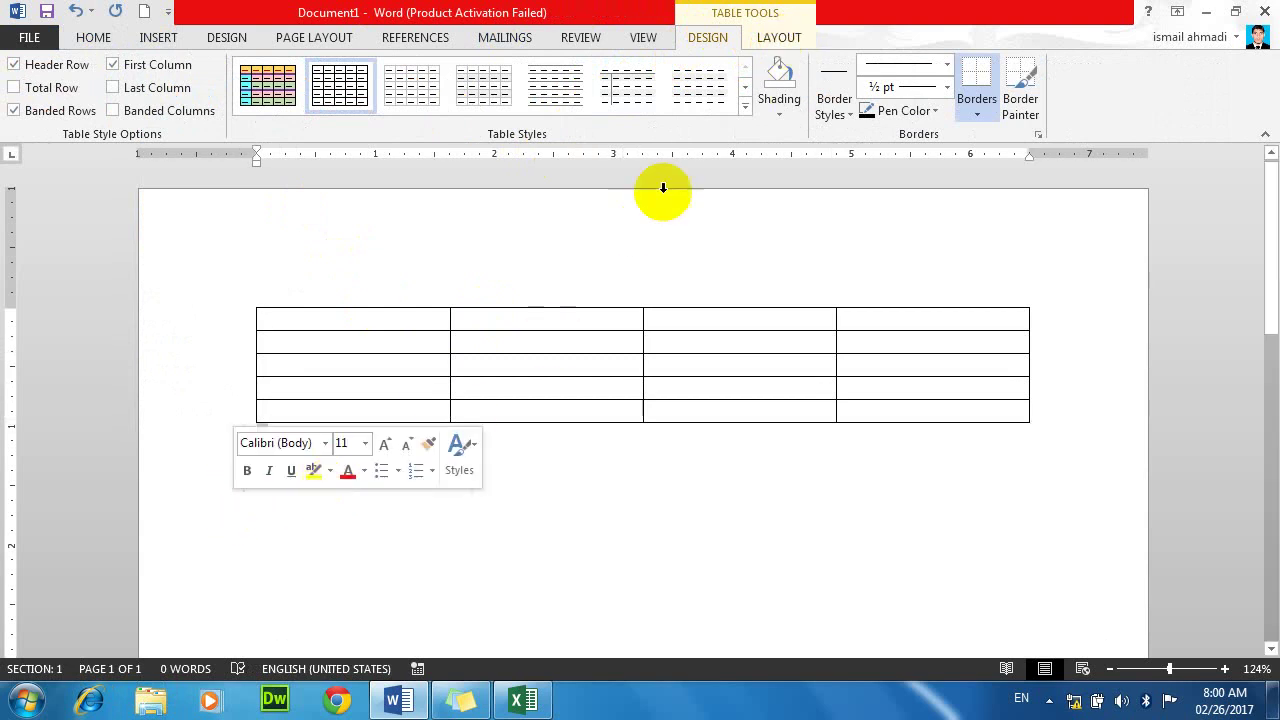
click(403, 367)
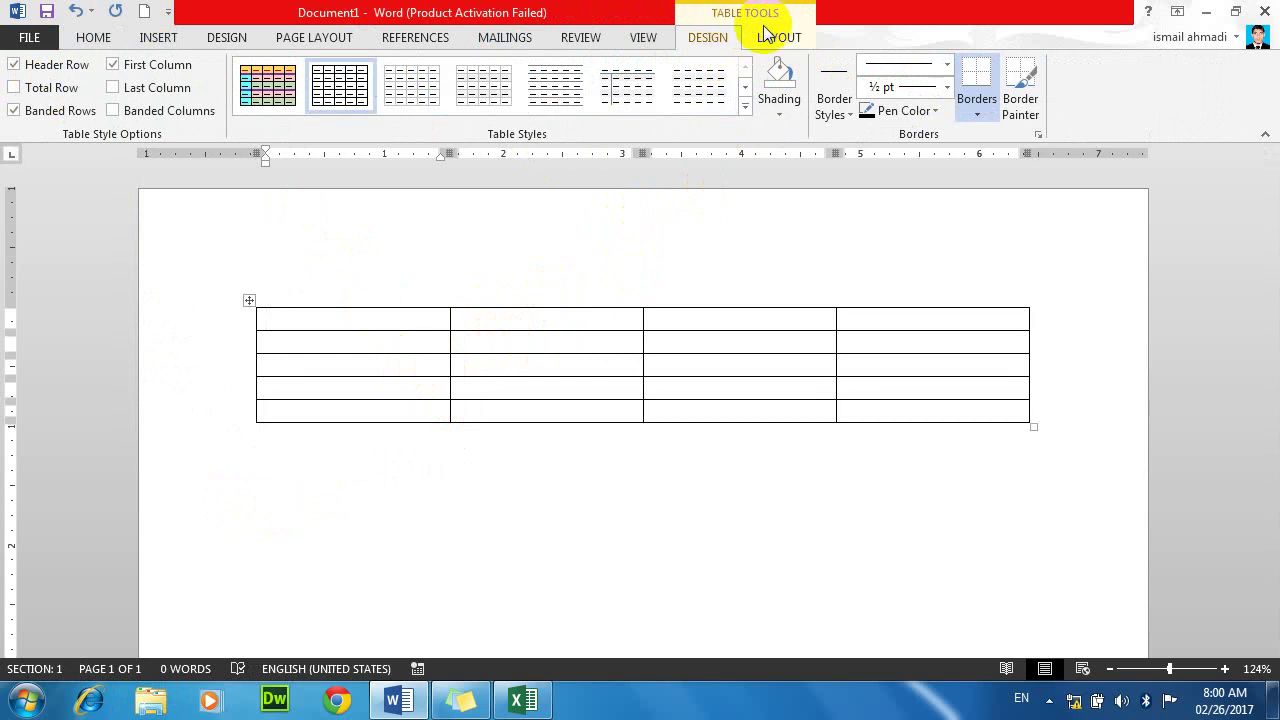
click(1270, 11)
click(646, 393)
Step: Back in Excel, select the data range A1:C9
click(516, 699)
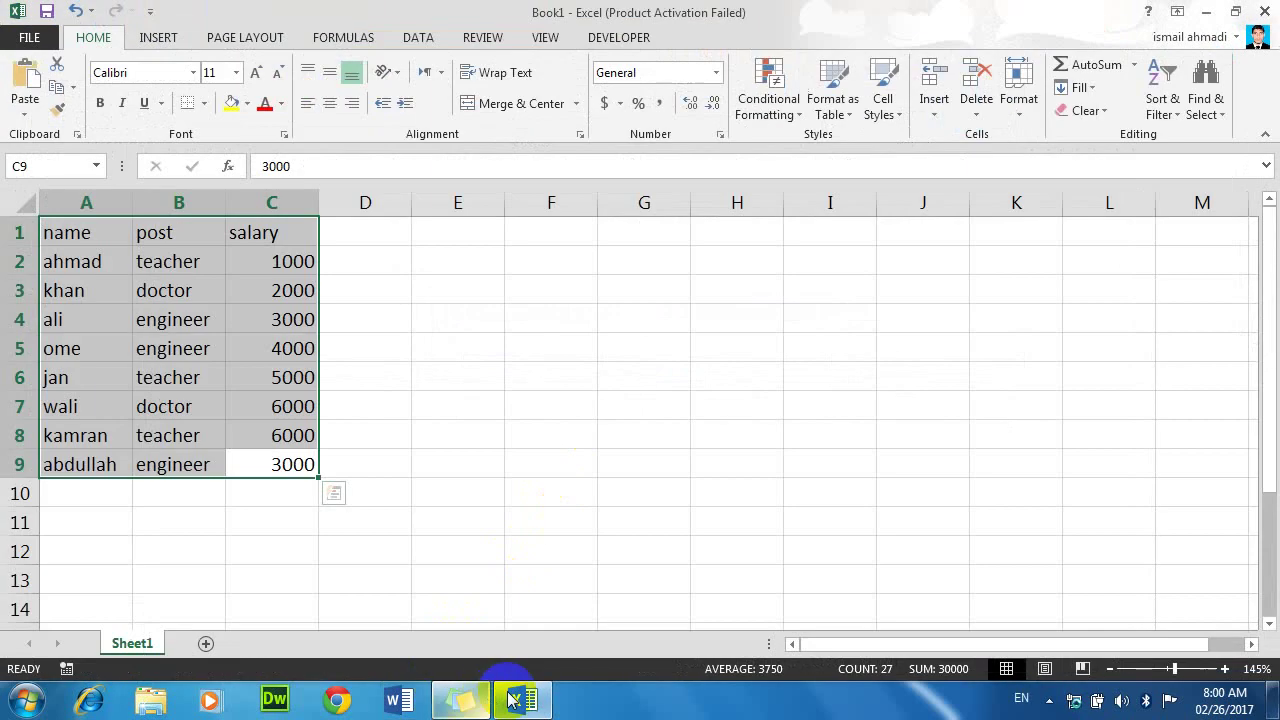
click(420, 492)
drag(277, 466, 4, 156)
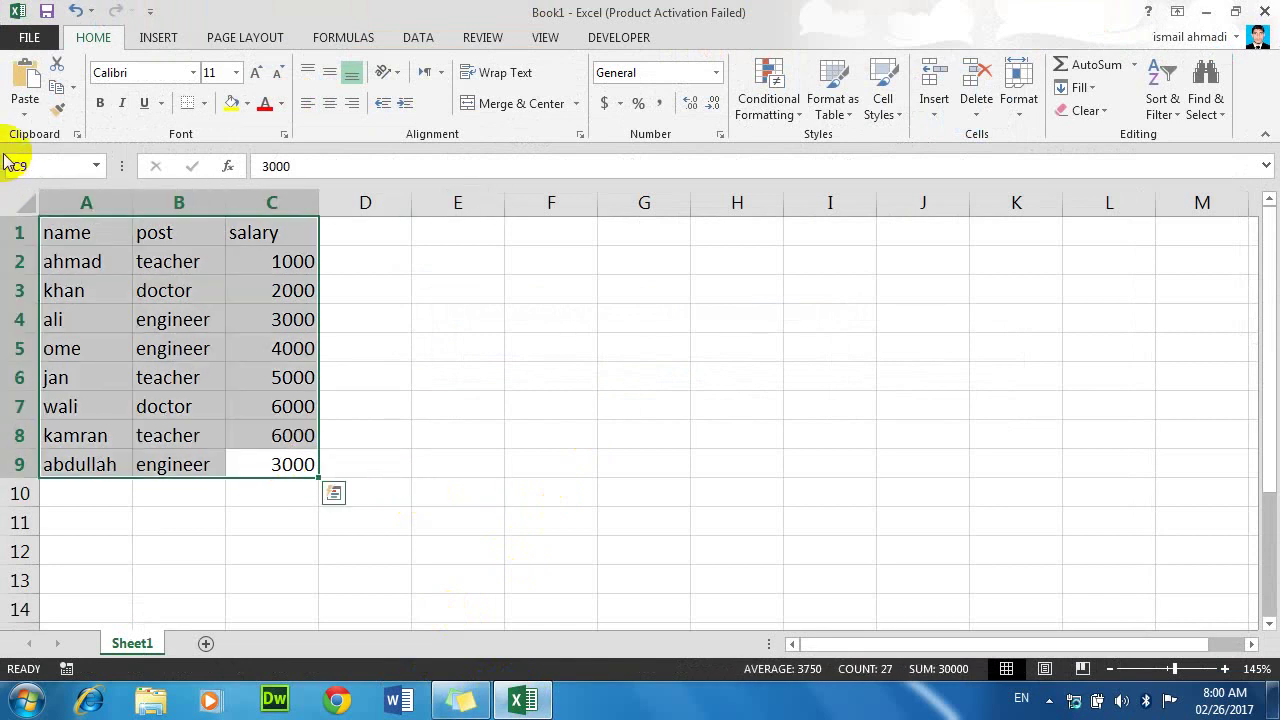
click(370, 410)
drag(286, 466, 17, 170)
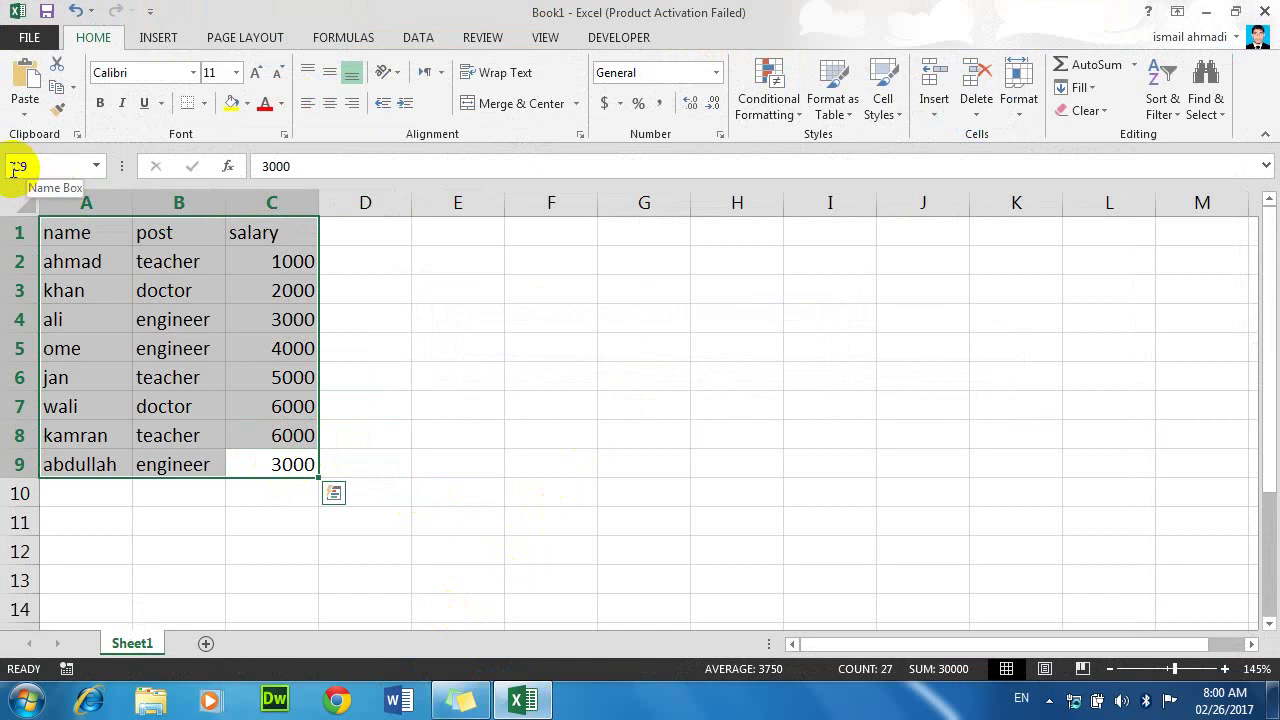
Step: Pick an orange medium table style, then cancel the Create Table dialog
click(840, 112)
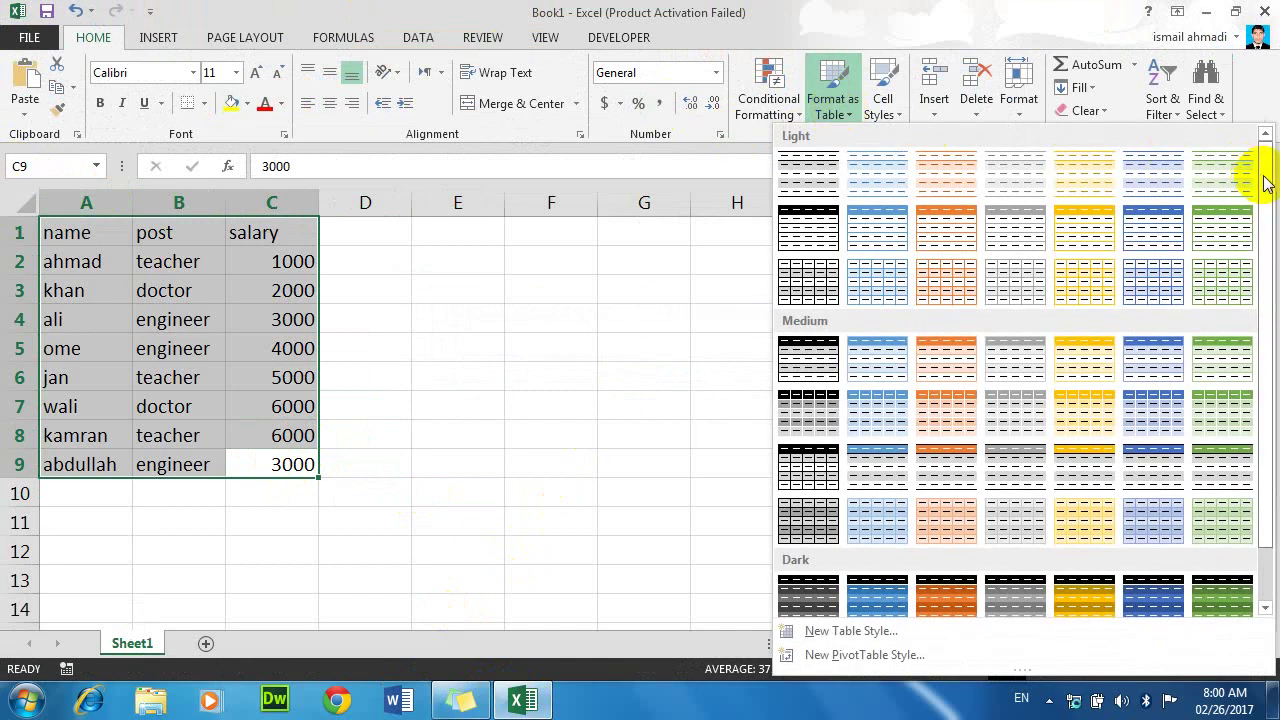
scroll(1249, 190, down, 1)
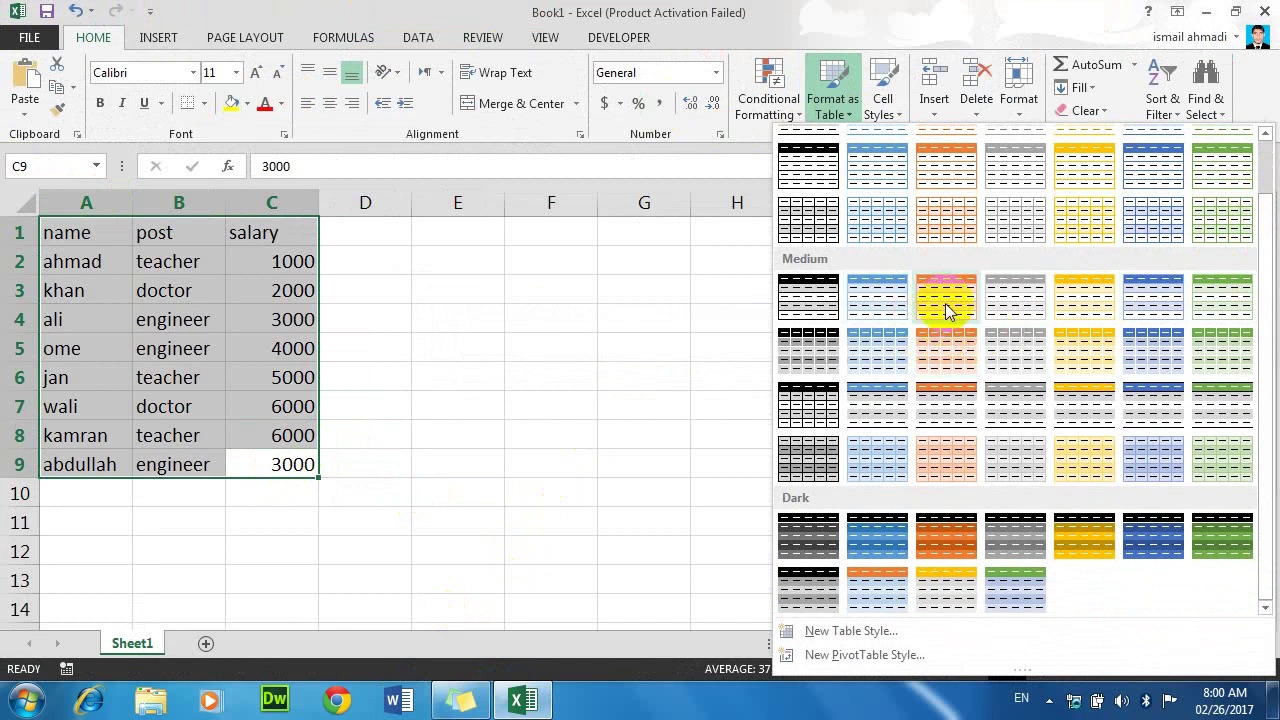
click(947, 310)
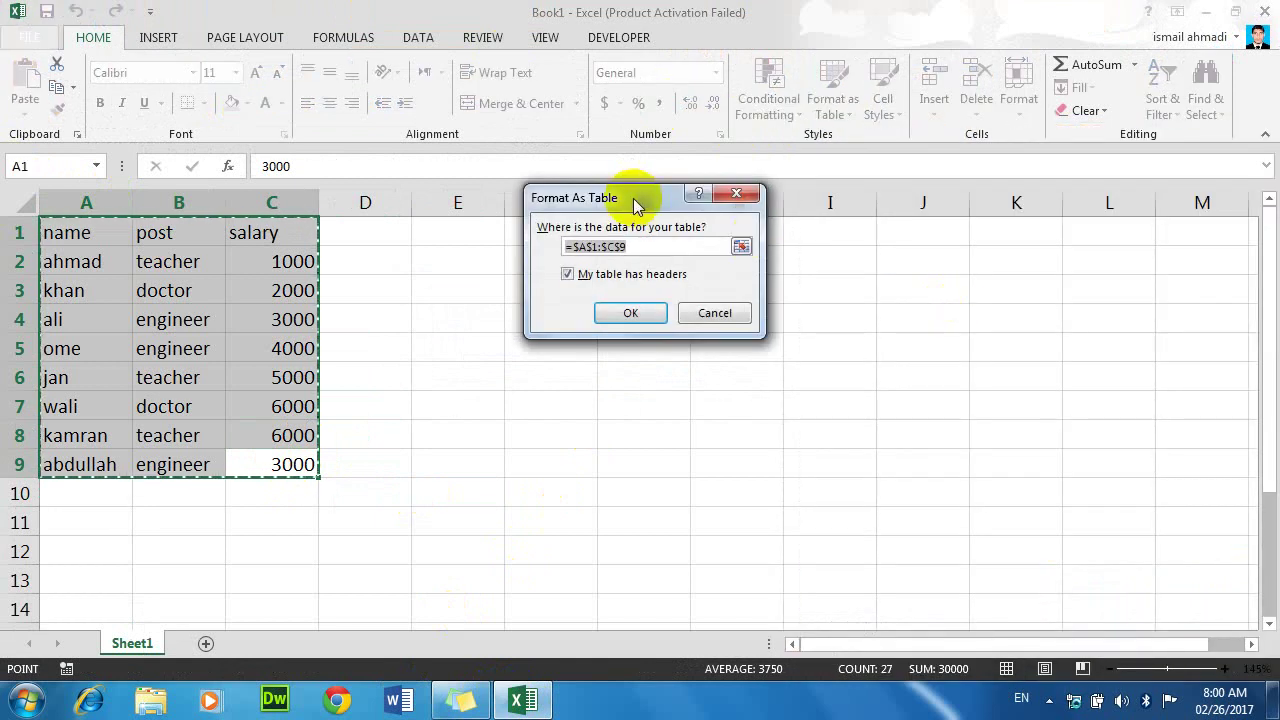
click(798, 337)
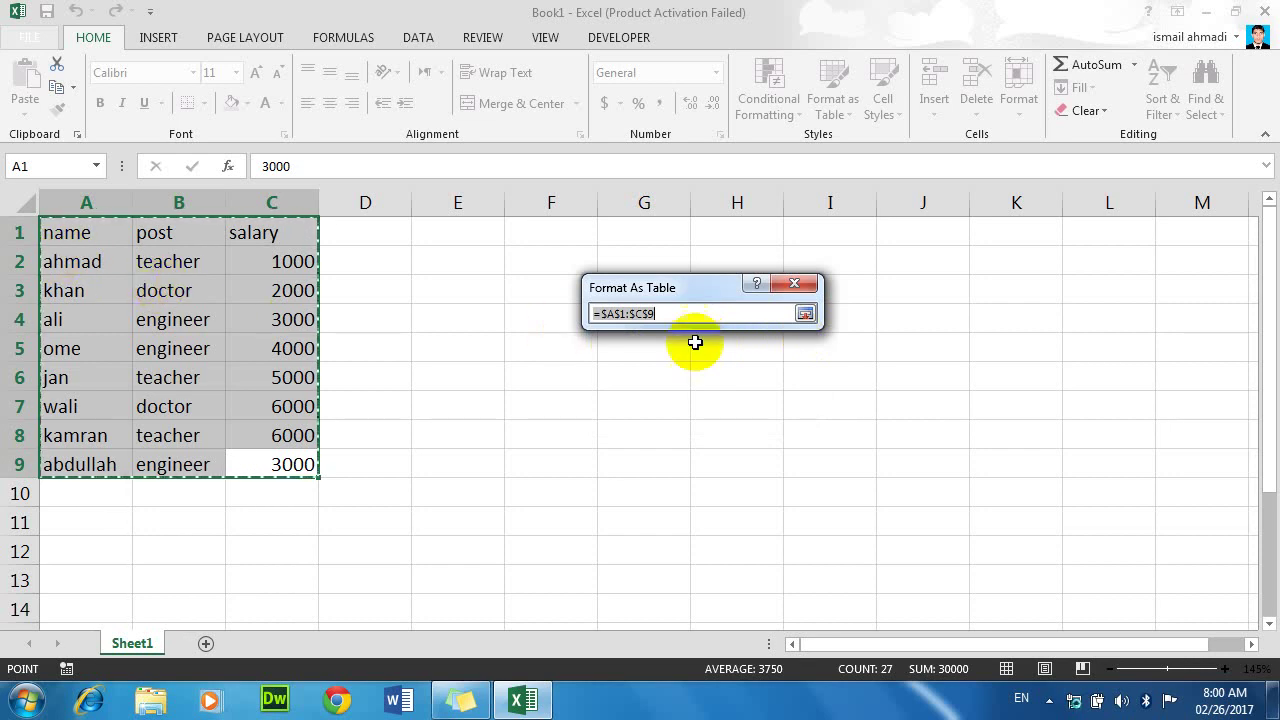
click(805, 313)
click(762, 403)
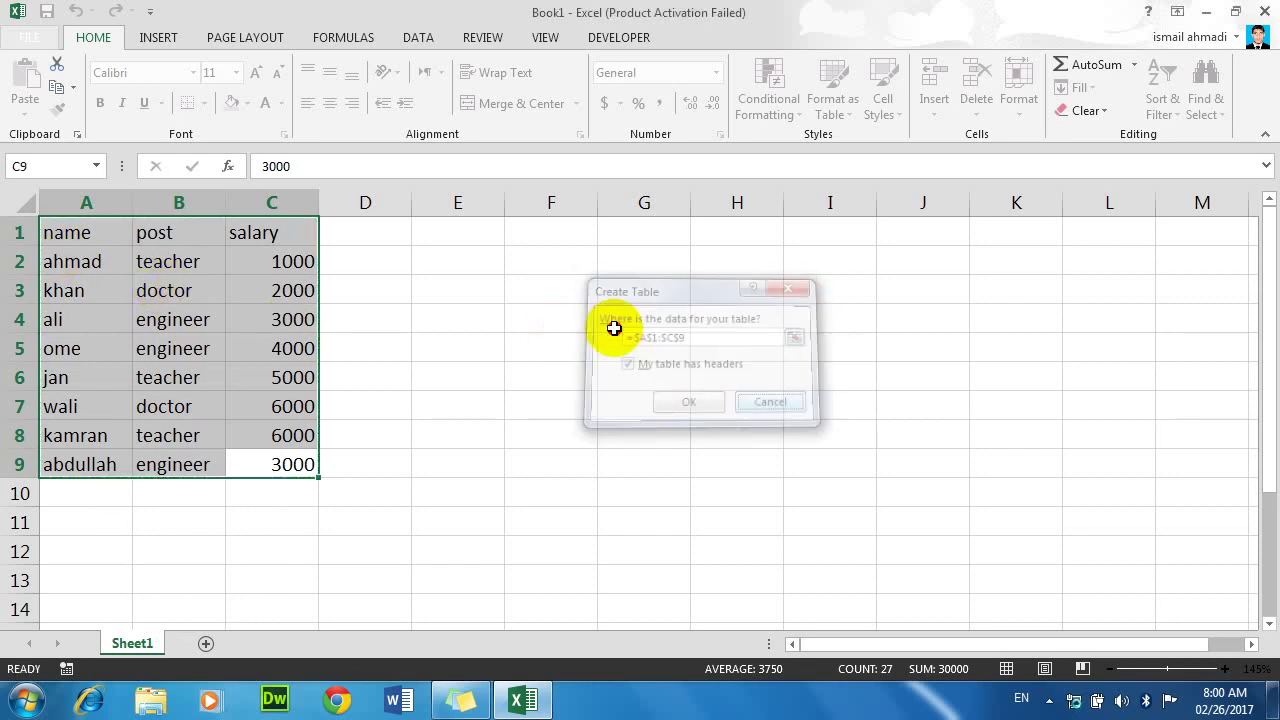
click(611, 324)
Step: Apply the orange Medium table style to $A$1:$C$9 with My table has headers ticked
click(816, 124)
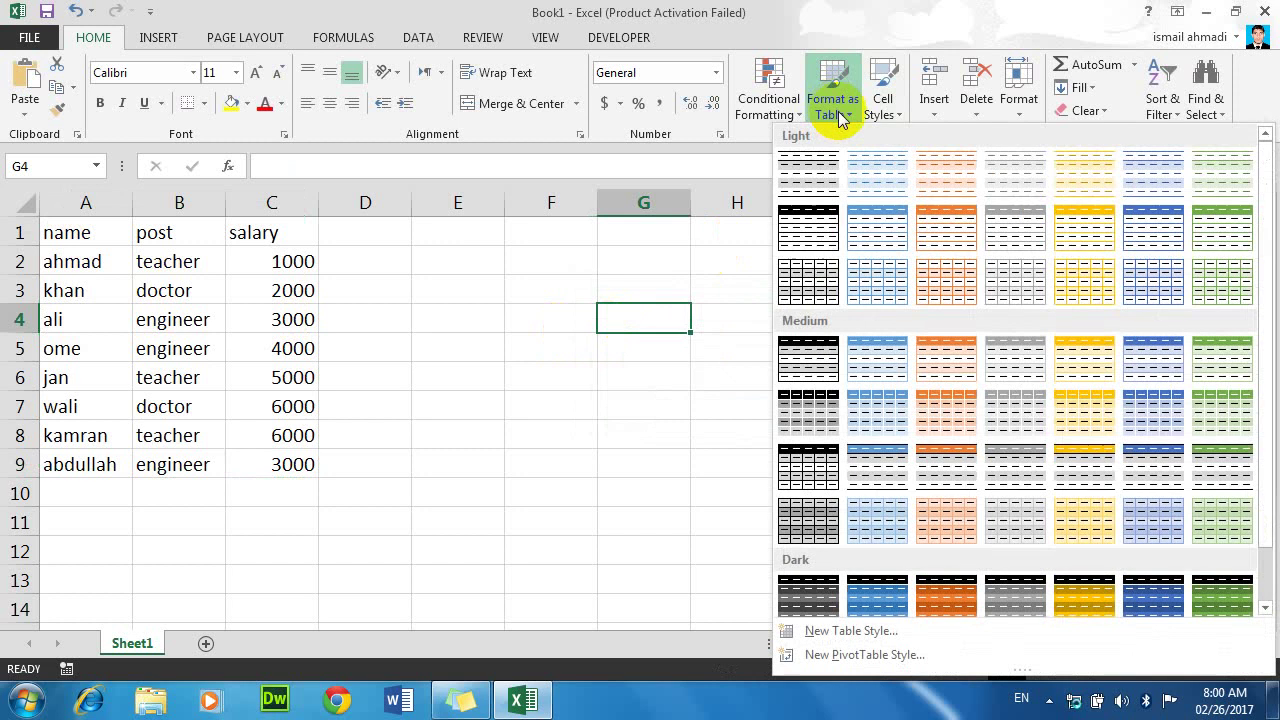
click(946, 342)
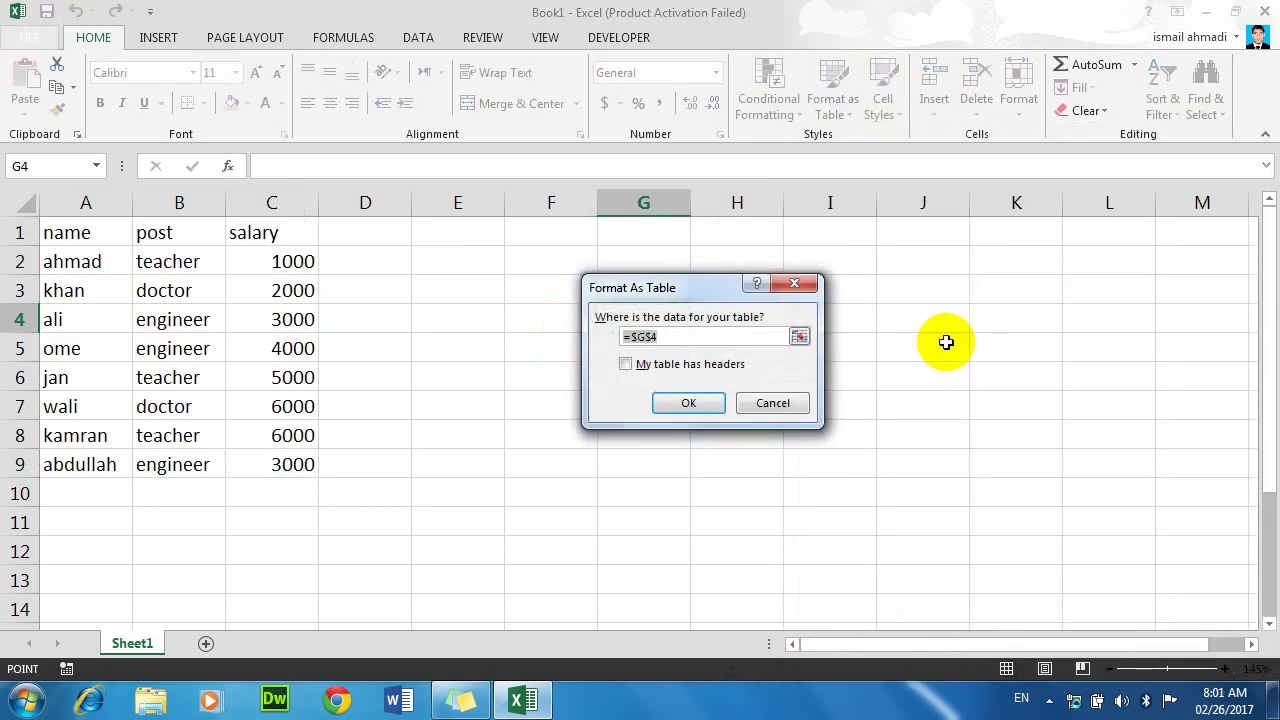
click(799, 336)
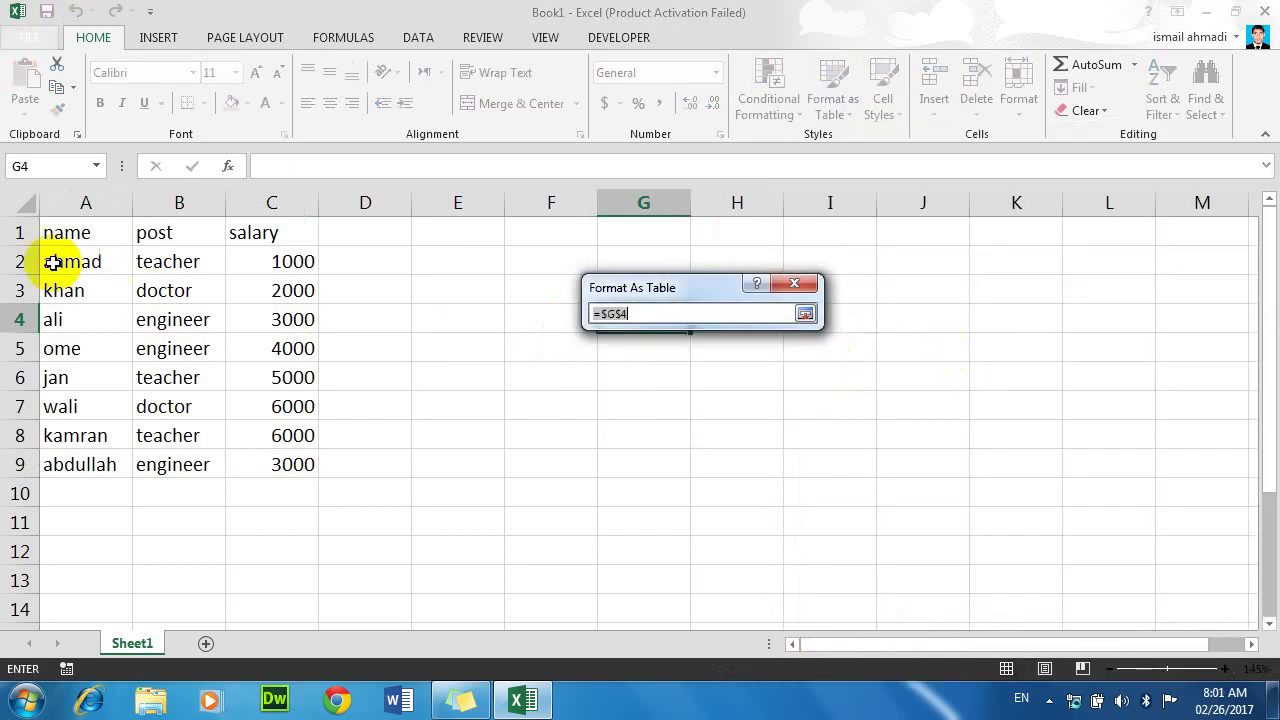
click(70, 234)
drag(240, 320, 314, 466)
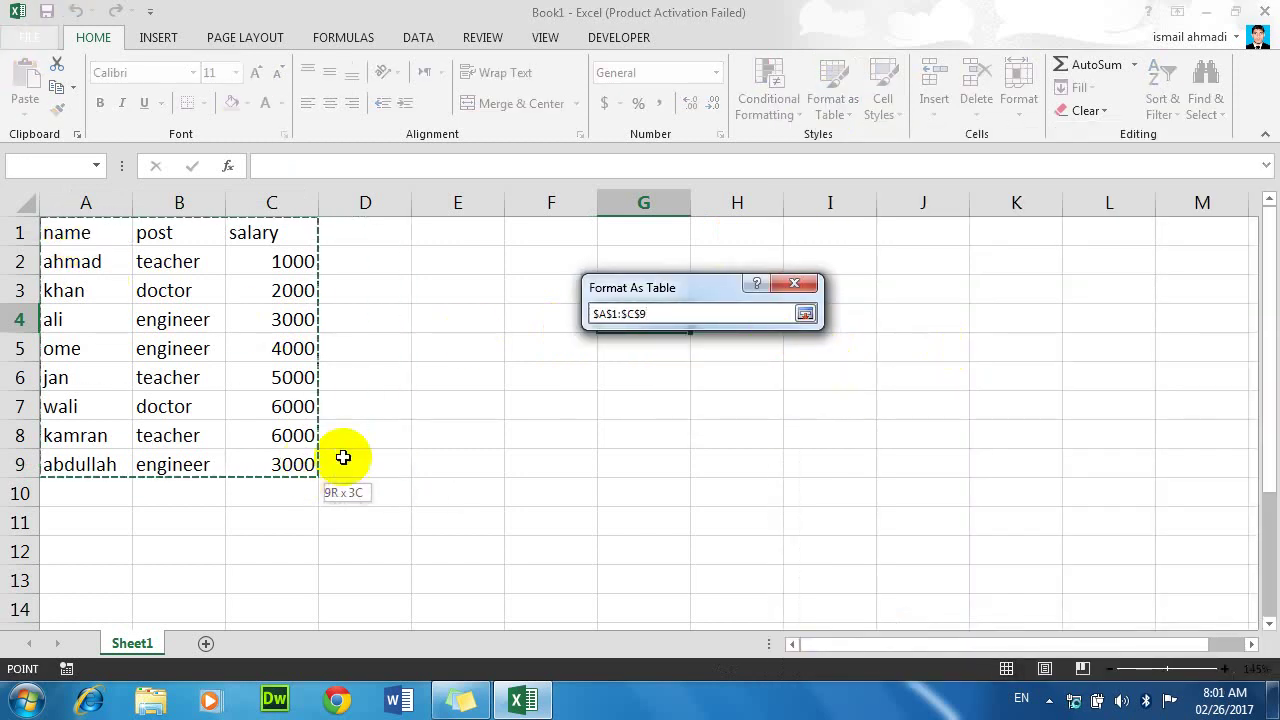
click(805, 315)
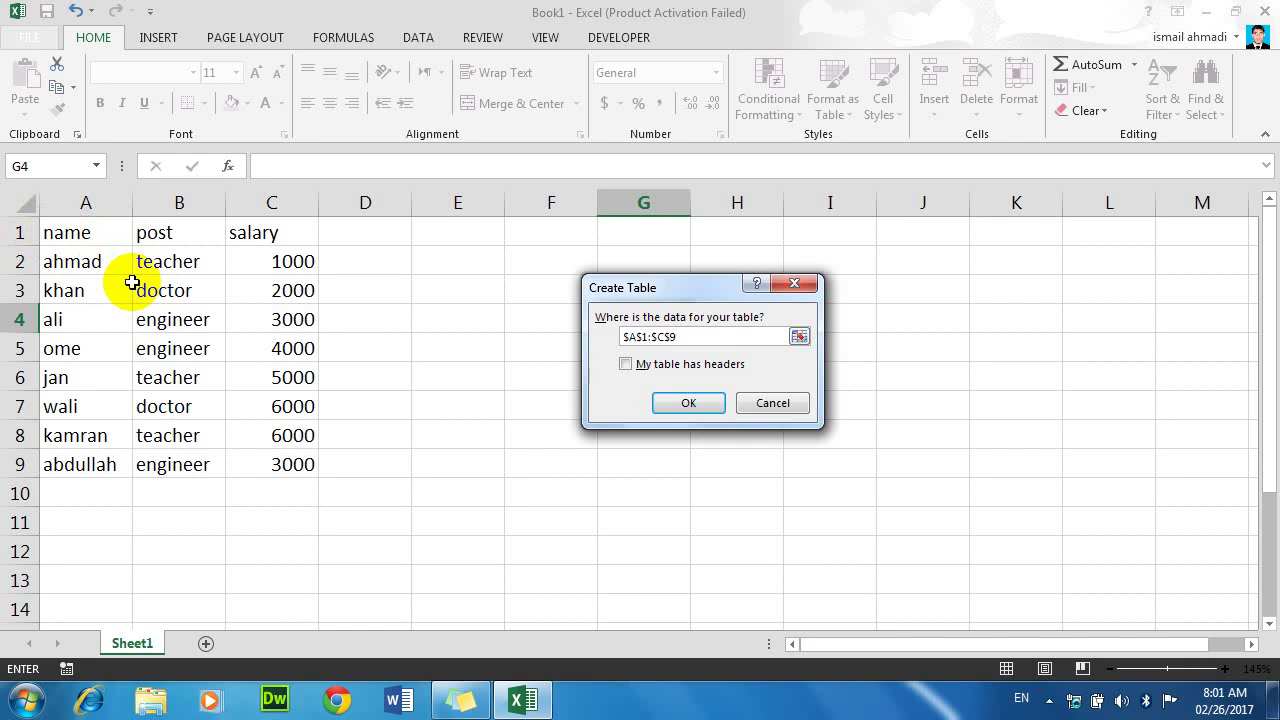
click(626, 364)
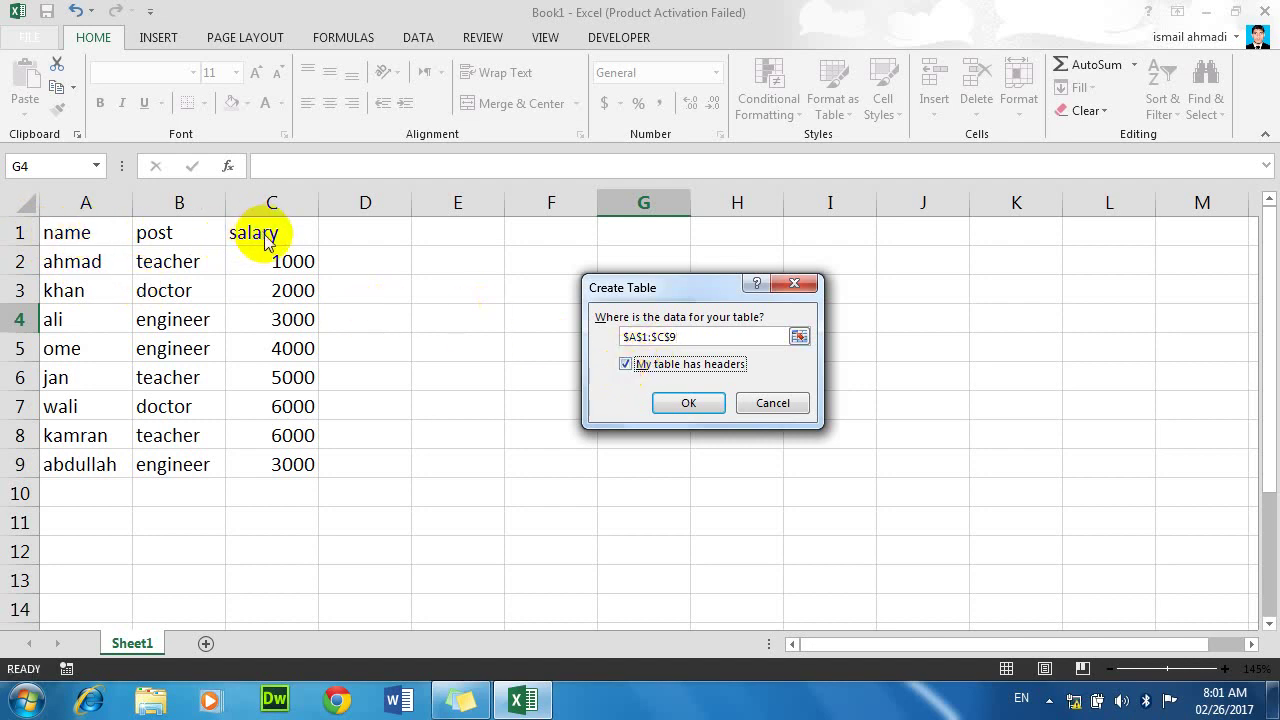
click(690, 405)
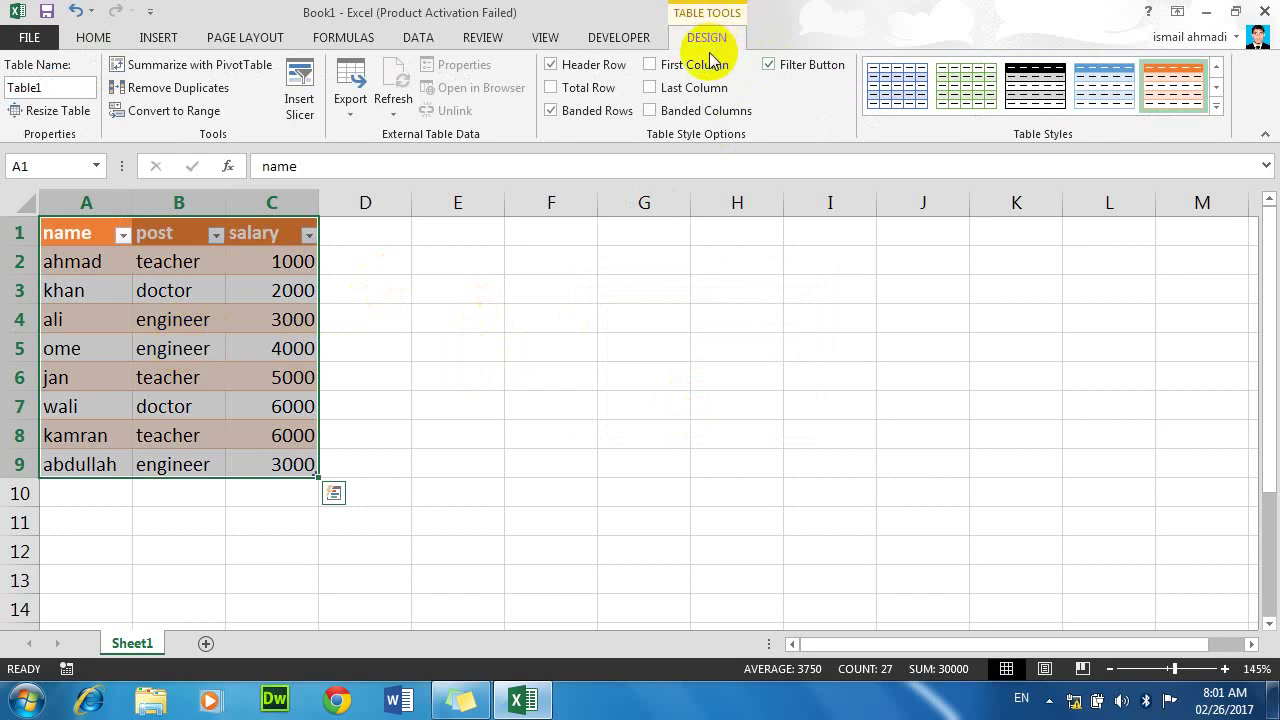
Step: Fill the table down to add rows 10–17
click(172, 360)
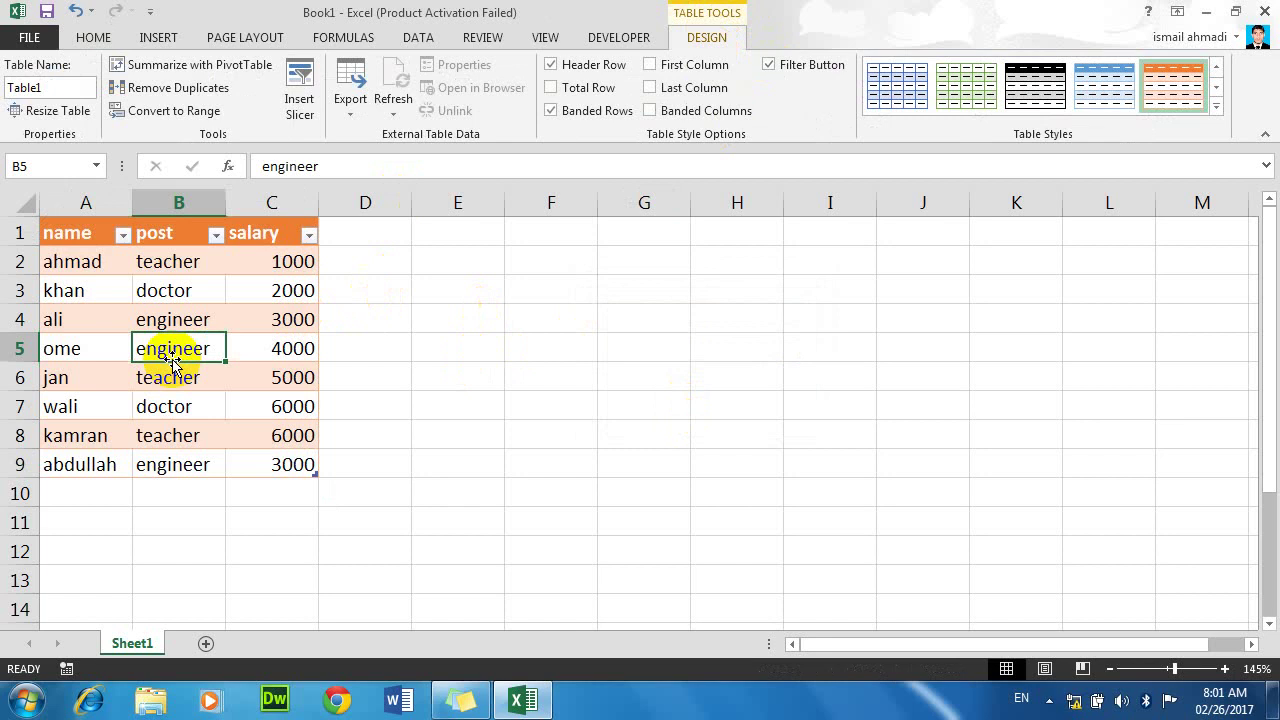
mouse_move(98, 260)
mouse_down()
mouse_move(314, 481)
mouse_move(306, 615)
mouse_up()
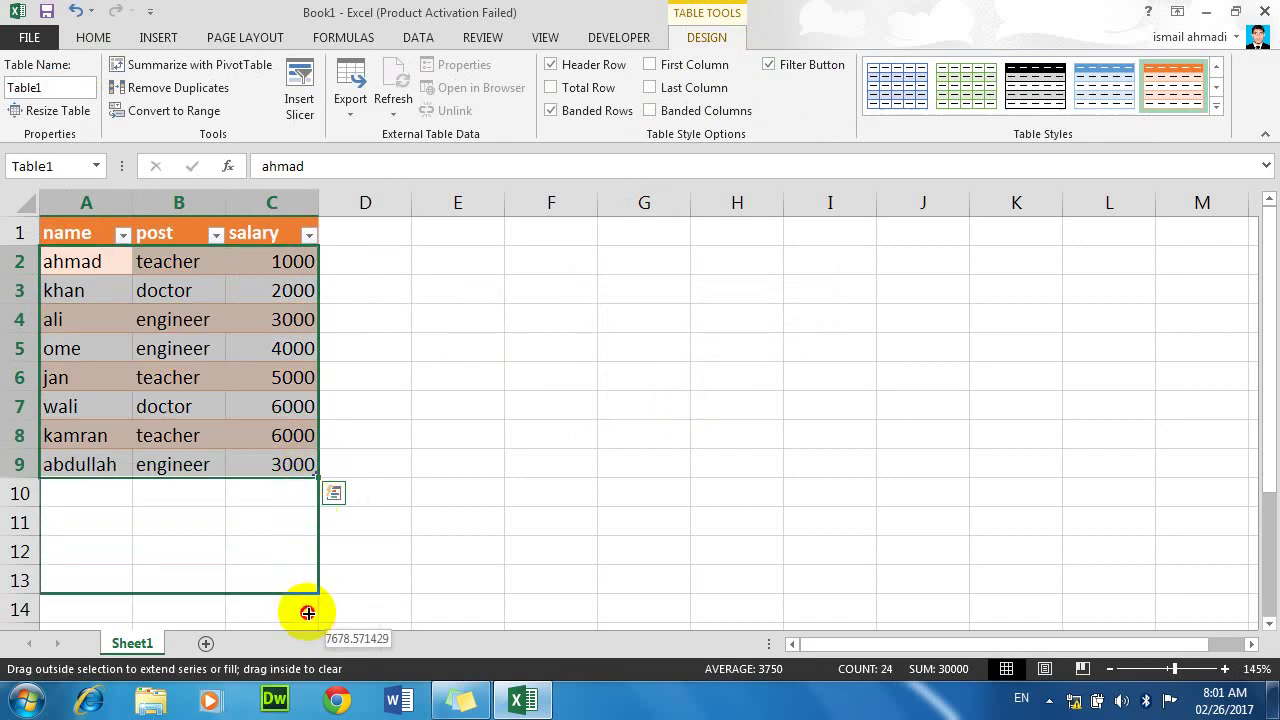
scroll(309, 560, down, 2)
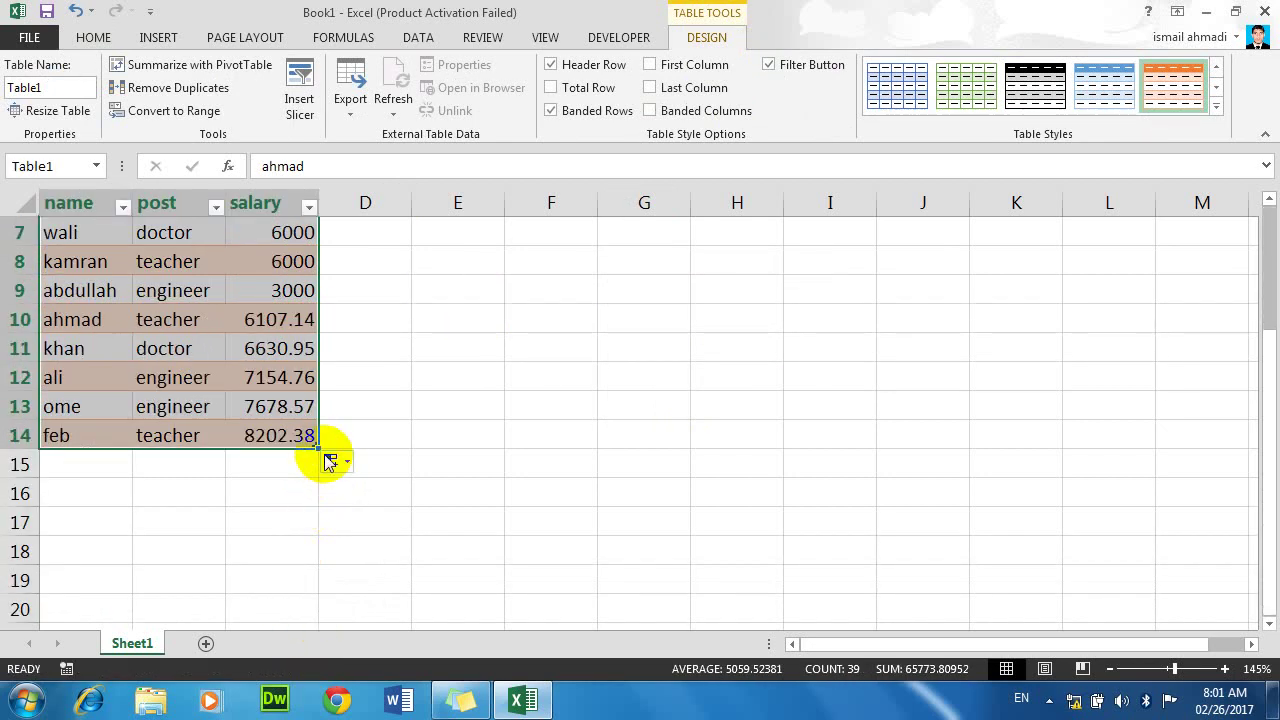
drag(316, 446, 316, 522)
click(457, 406)
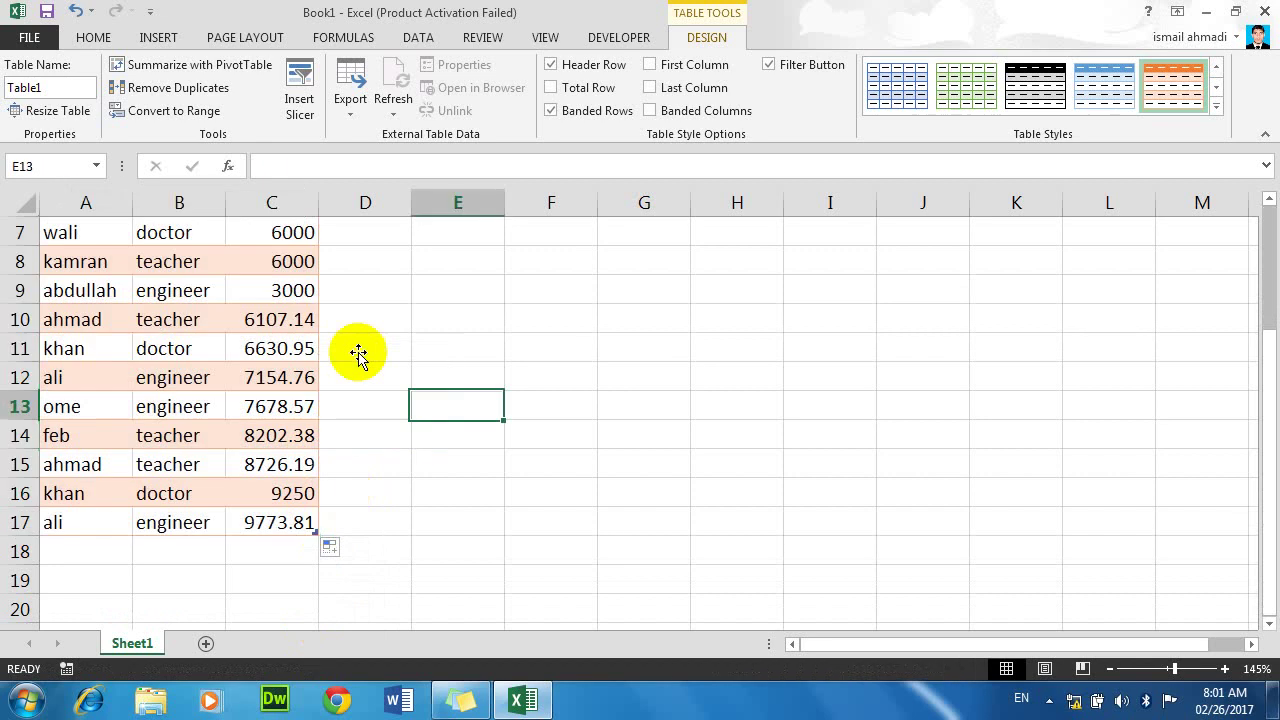
Step: Copy the C2:C9 salaries into C10:C17, then select the whole table A1:C17
mouse_move(294, 292)
mouse_down()
mouse_move(261, 144)
mouse_move(268, 260)
mouse_up()
key(ctrl+c)
click(252, 492)
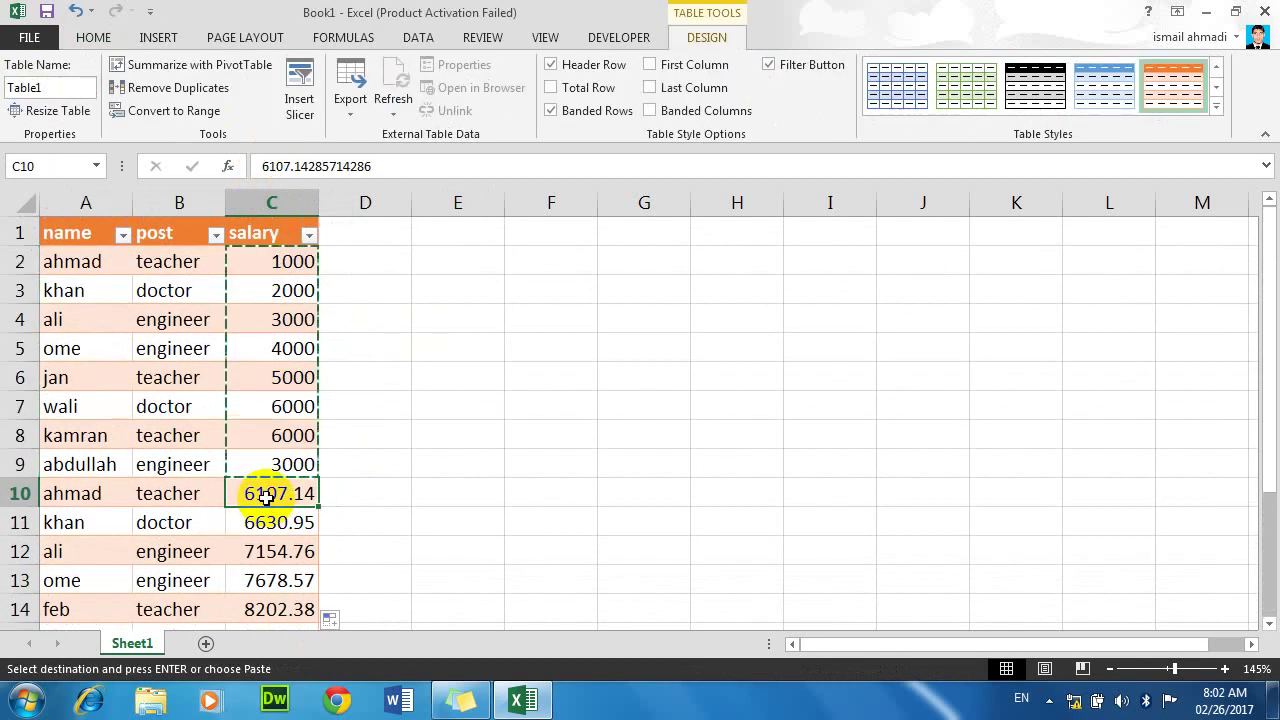
key(ctrl+v)
scroll(353, 486, down, 4)
scroll(353, 486, down, 1)
scroll(222, 488, up, 2)
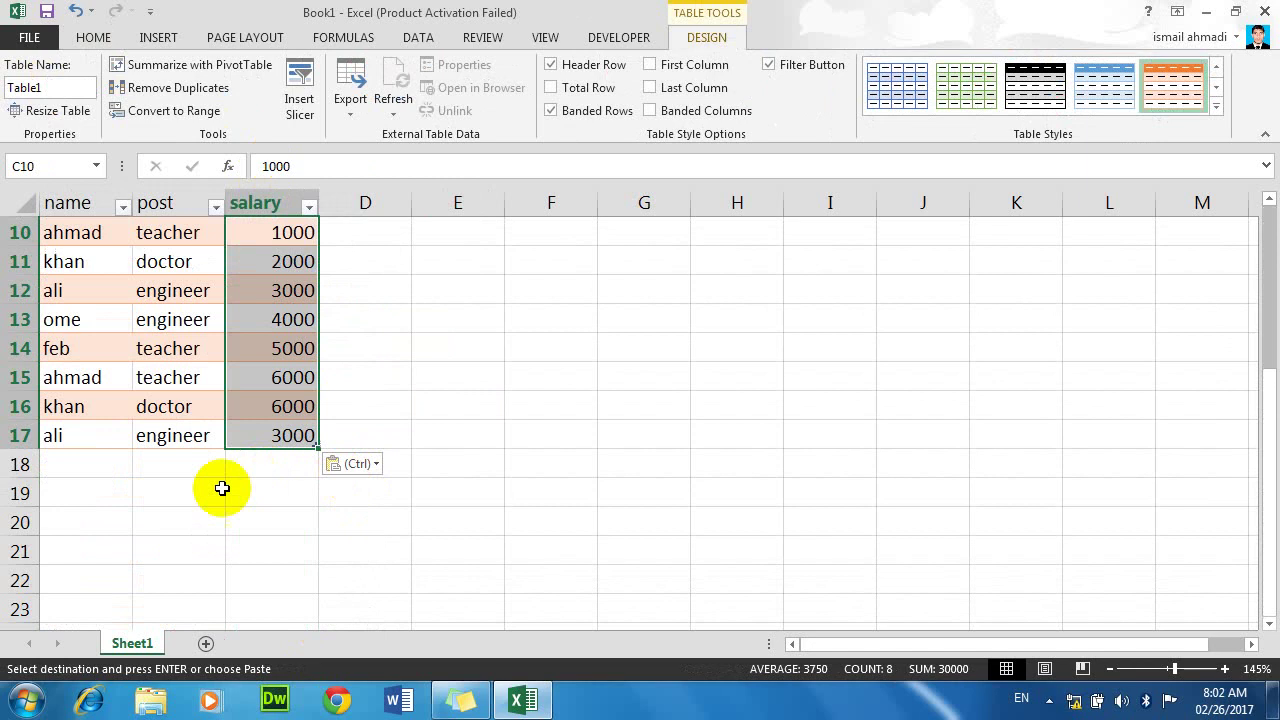
key(Escape)
scroll(480, 420, down, 2)
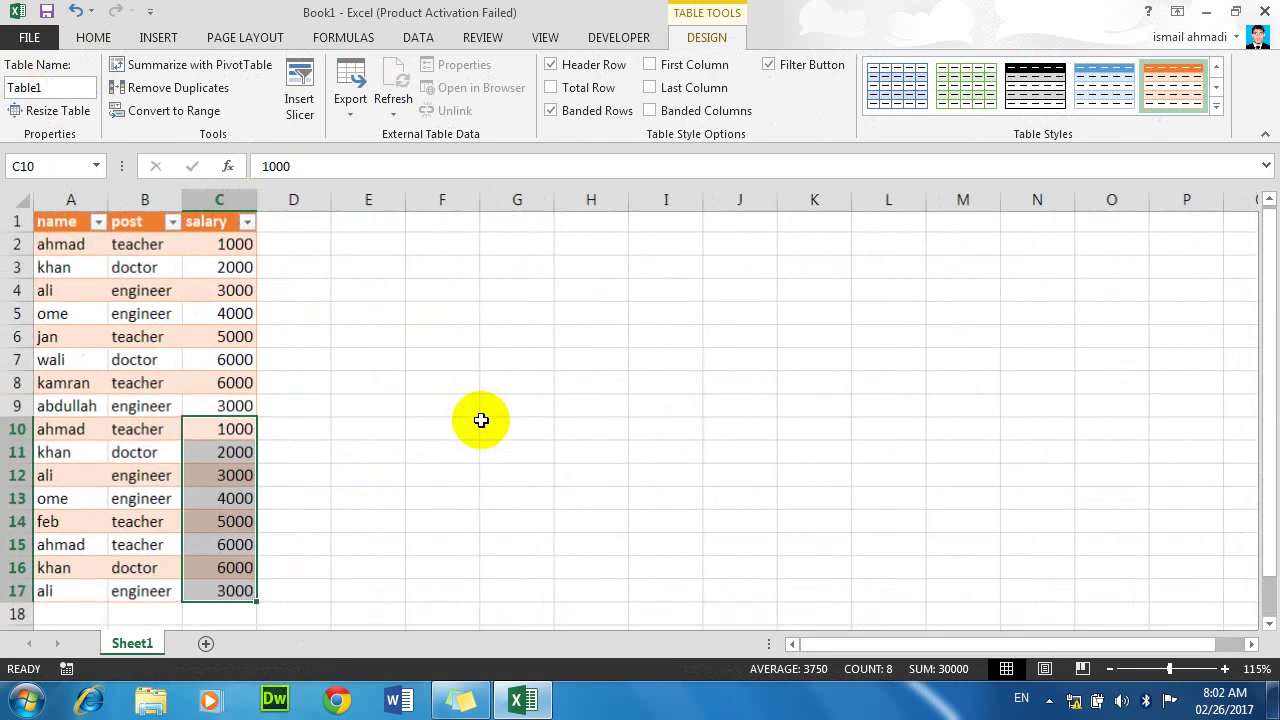
click(383, 457)
drag(243, 590, 235, 568)
drag(4, 312, 17, 163)
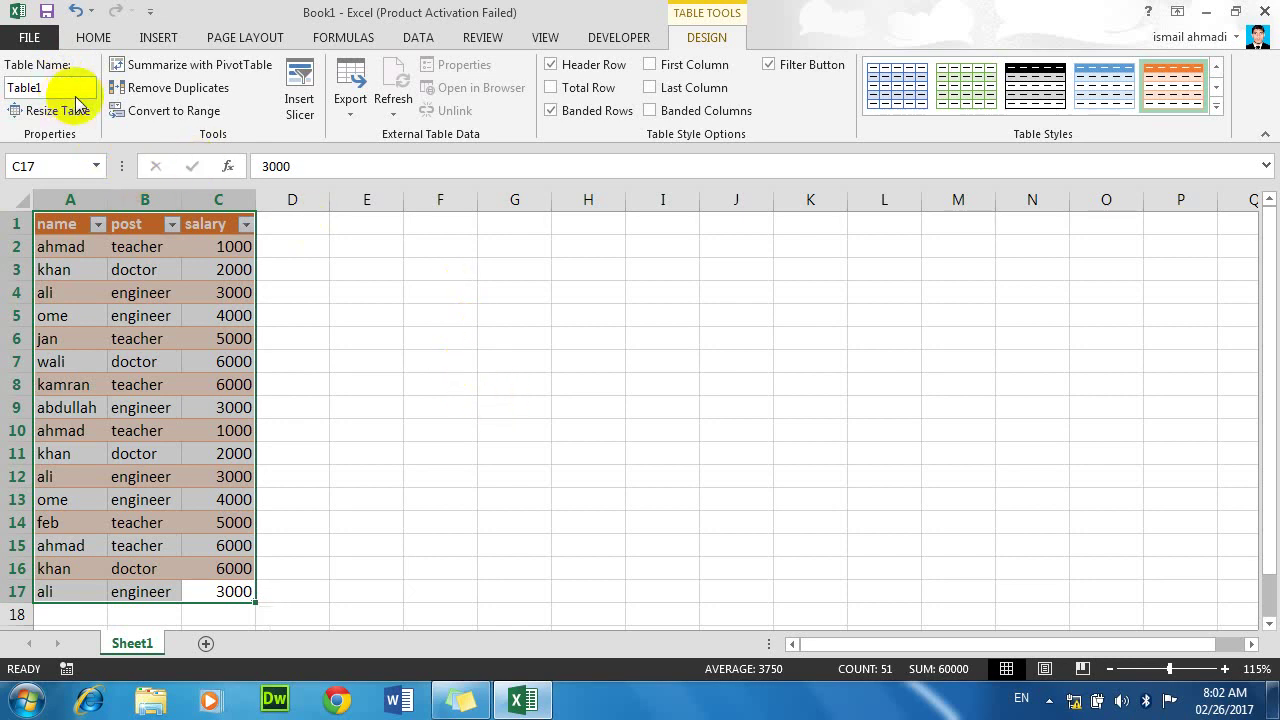
Step: Add two new blank worksheets to the workbook
click(206, 643)
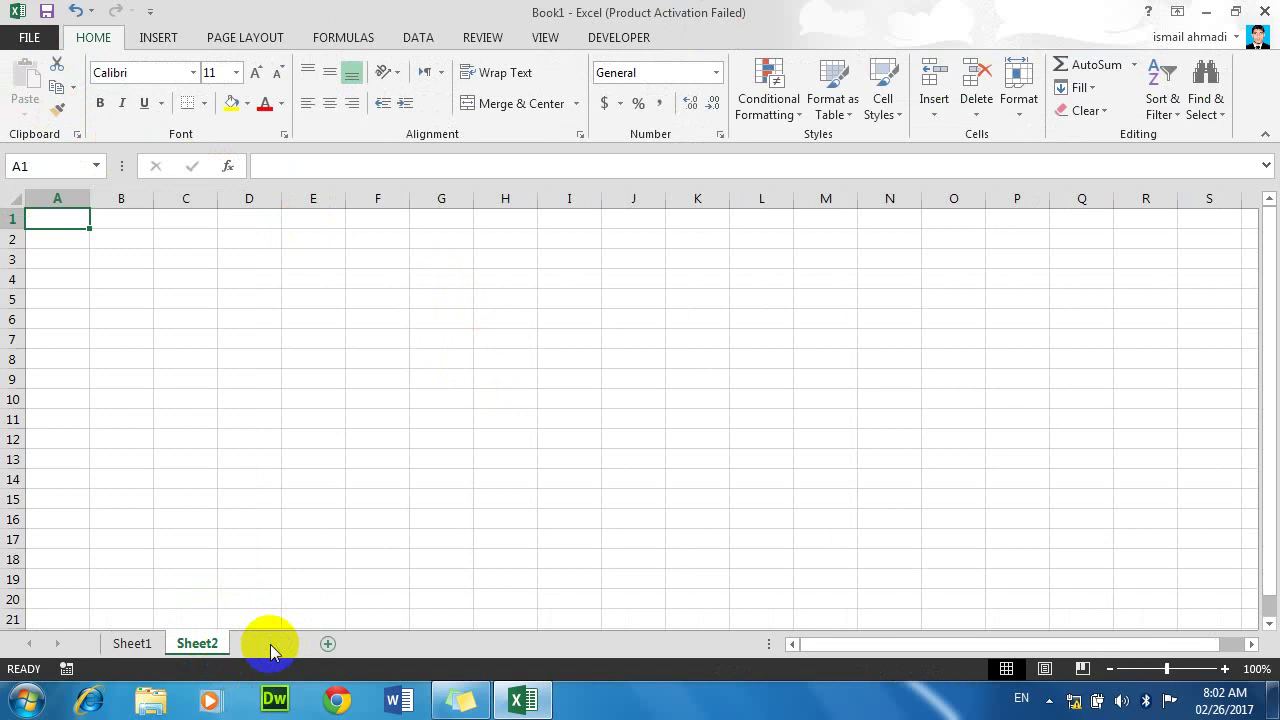
click(327, 643)
click(590, 455)
drag(1080, 340, 1080, 359)
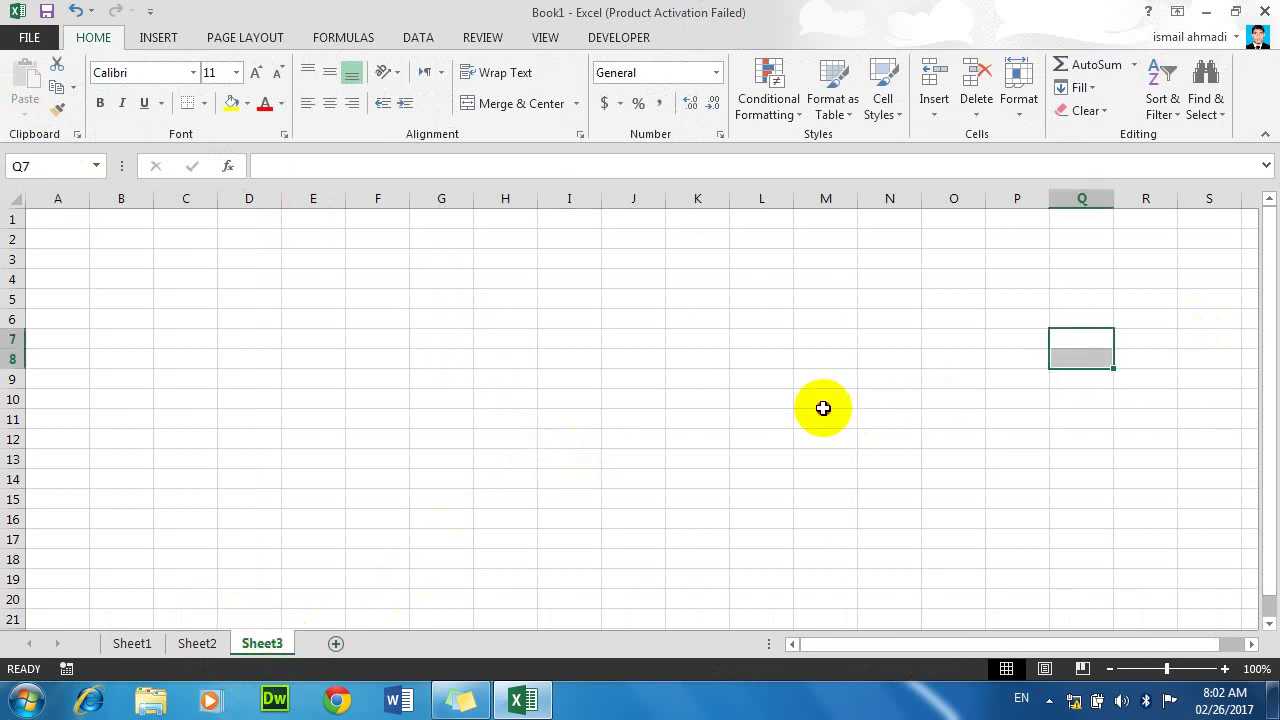
click(710, 414)
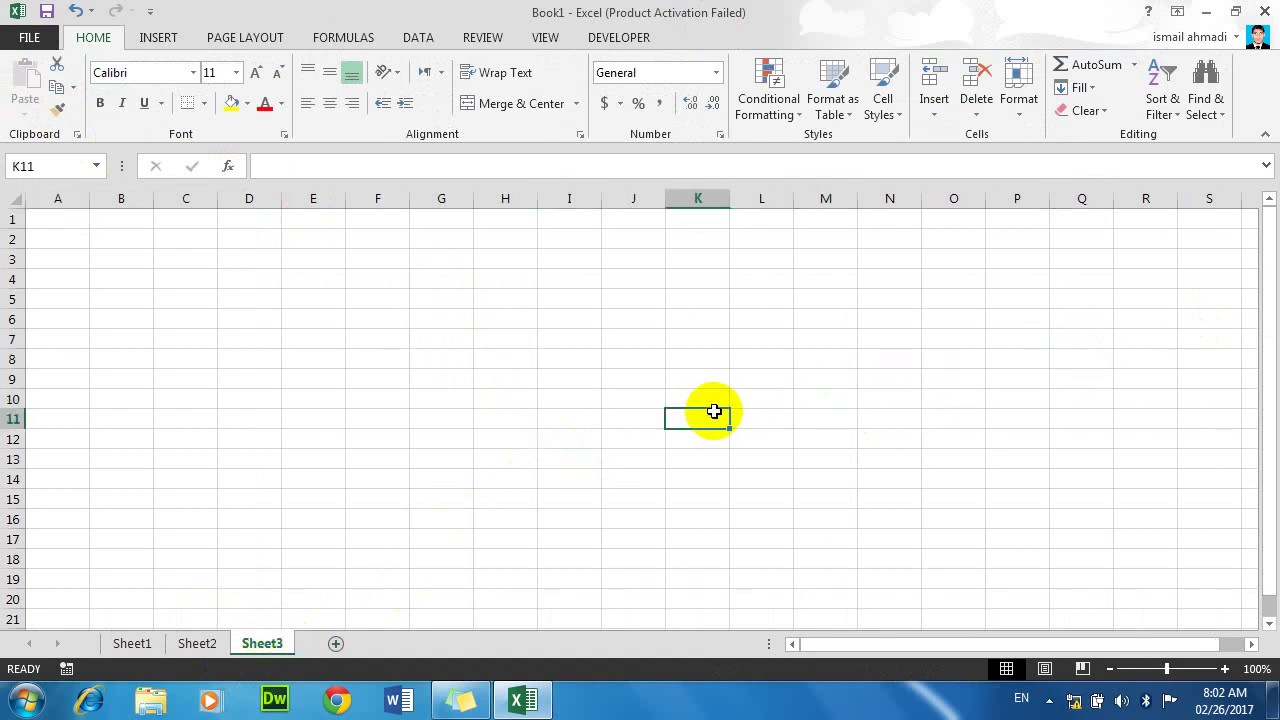
Step: Use Go To with Table1 to jump back and select the employee table
key(ctrl+g)
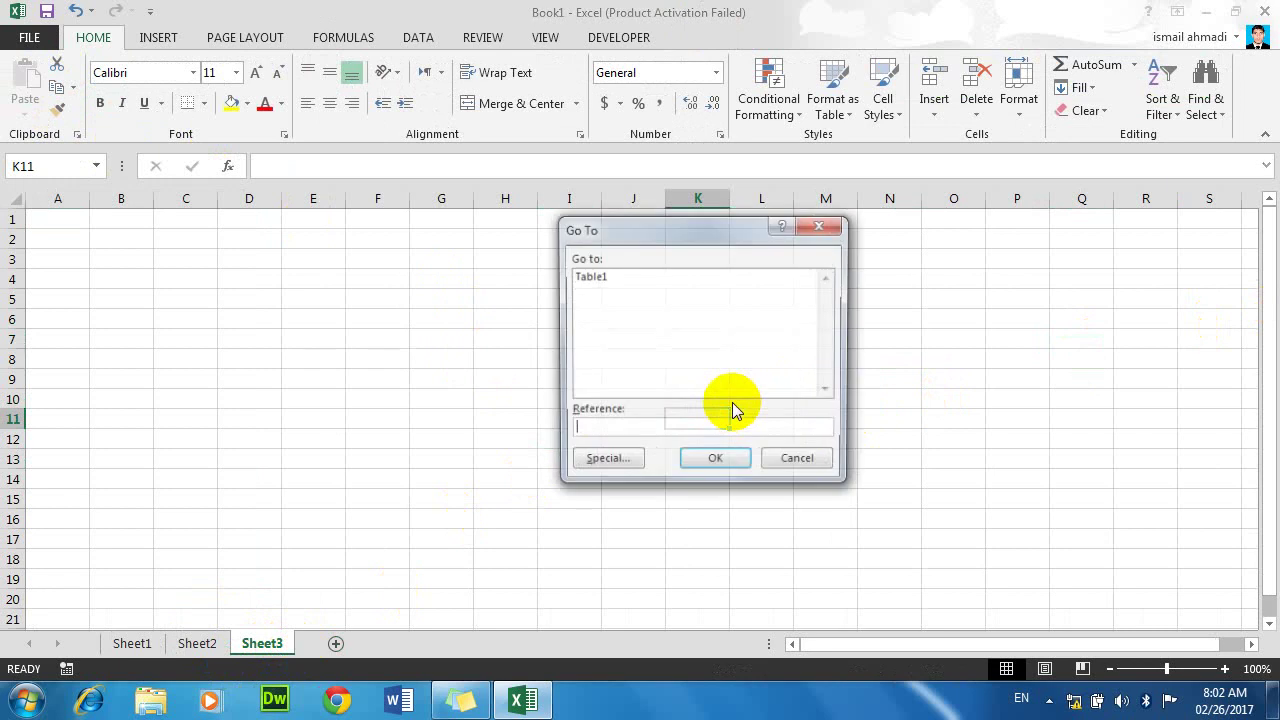
key(Escape)
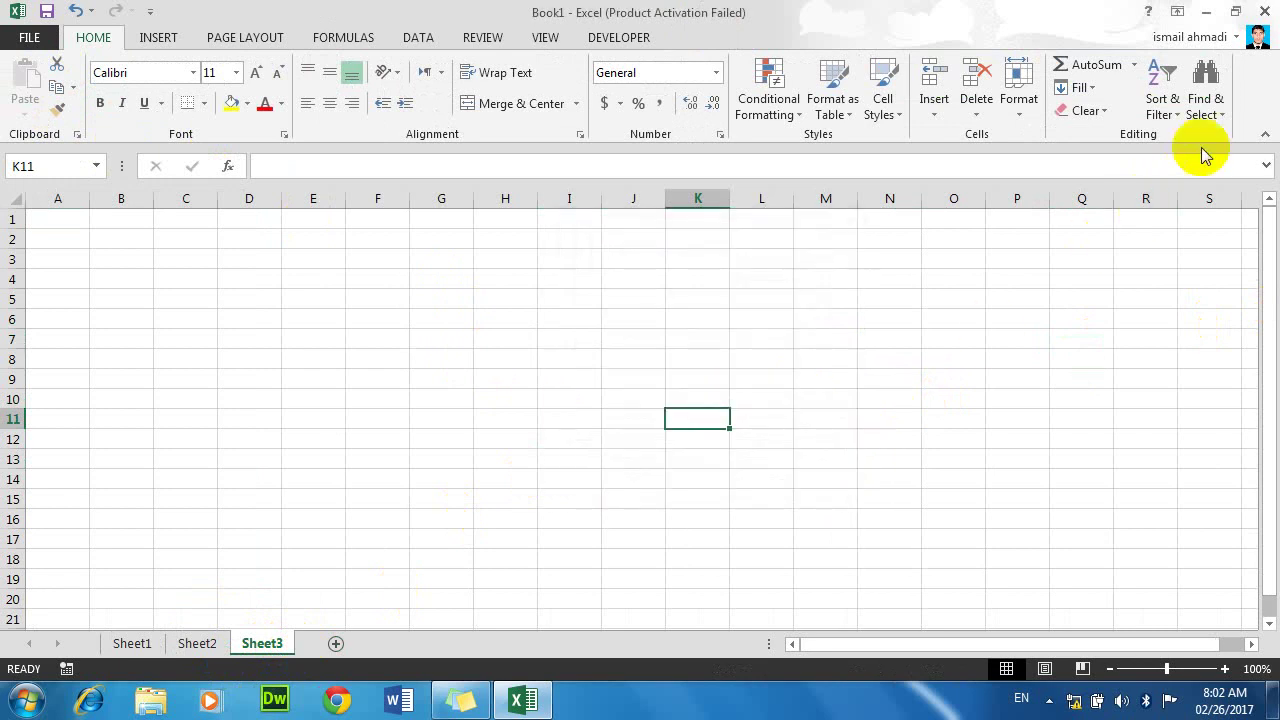
click(1205, 100)
click(1146, 184)
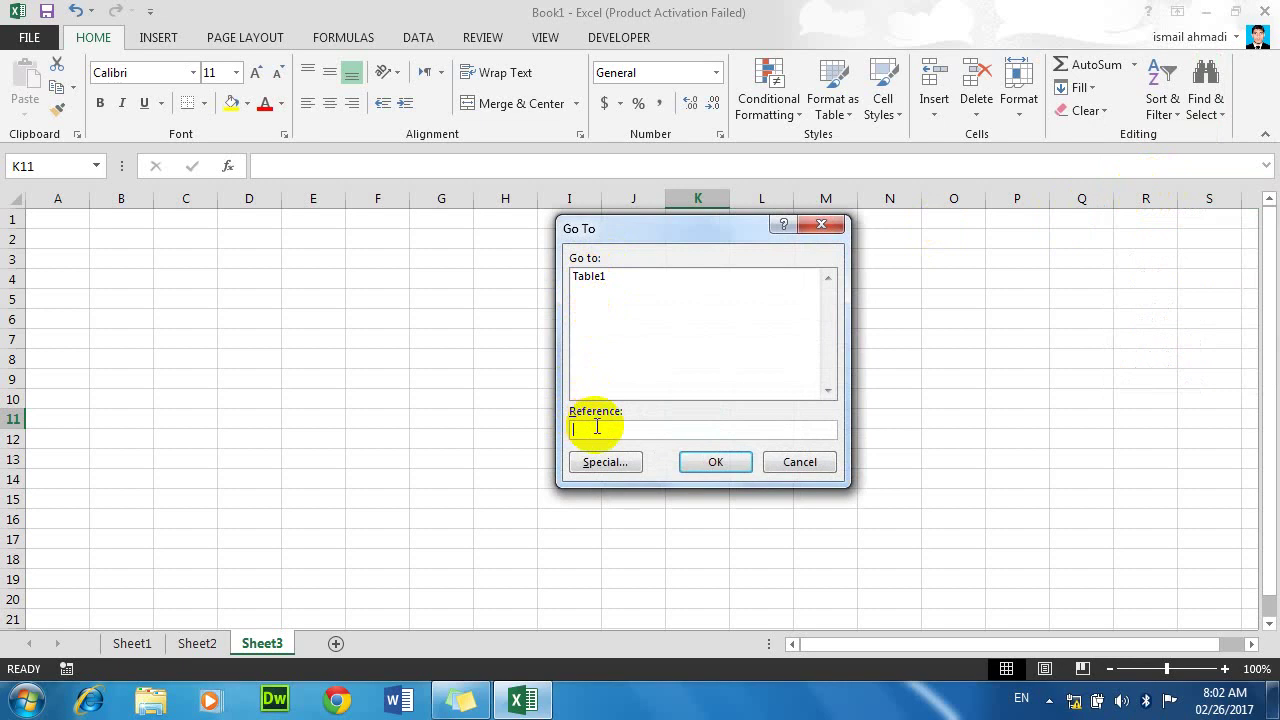
text(tTable1)
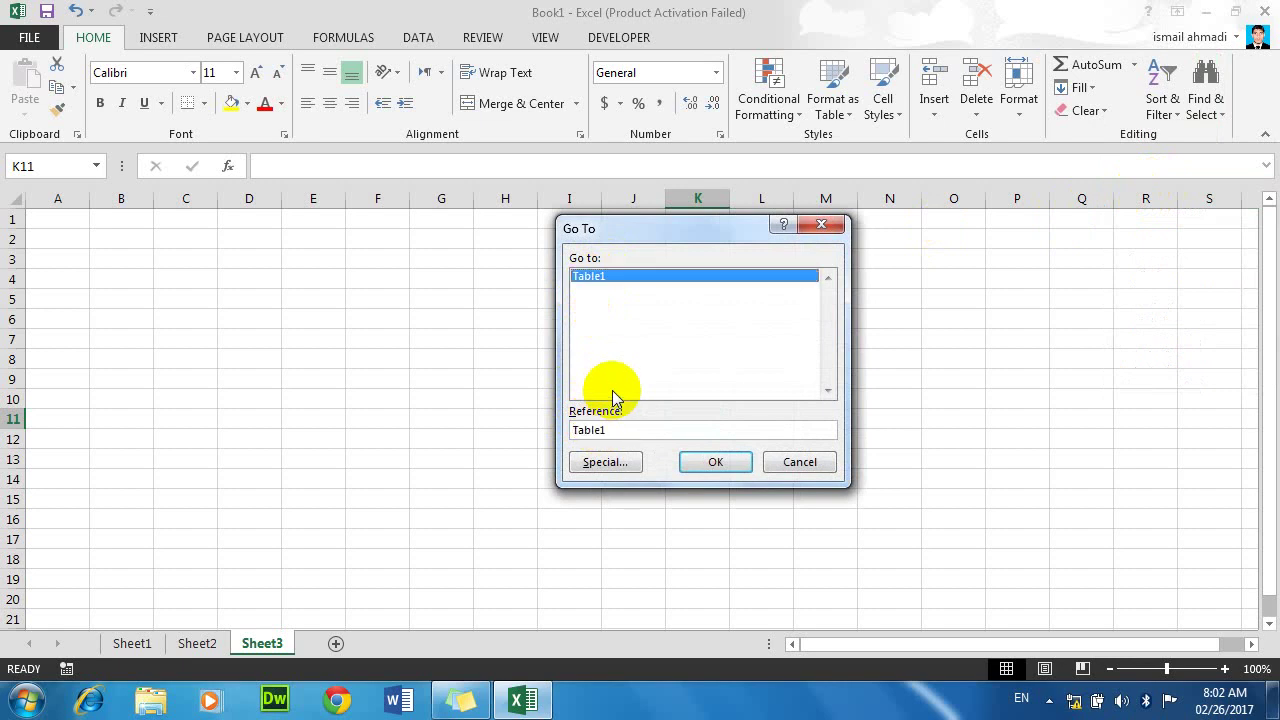
click(713, 460)
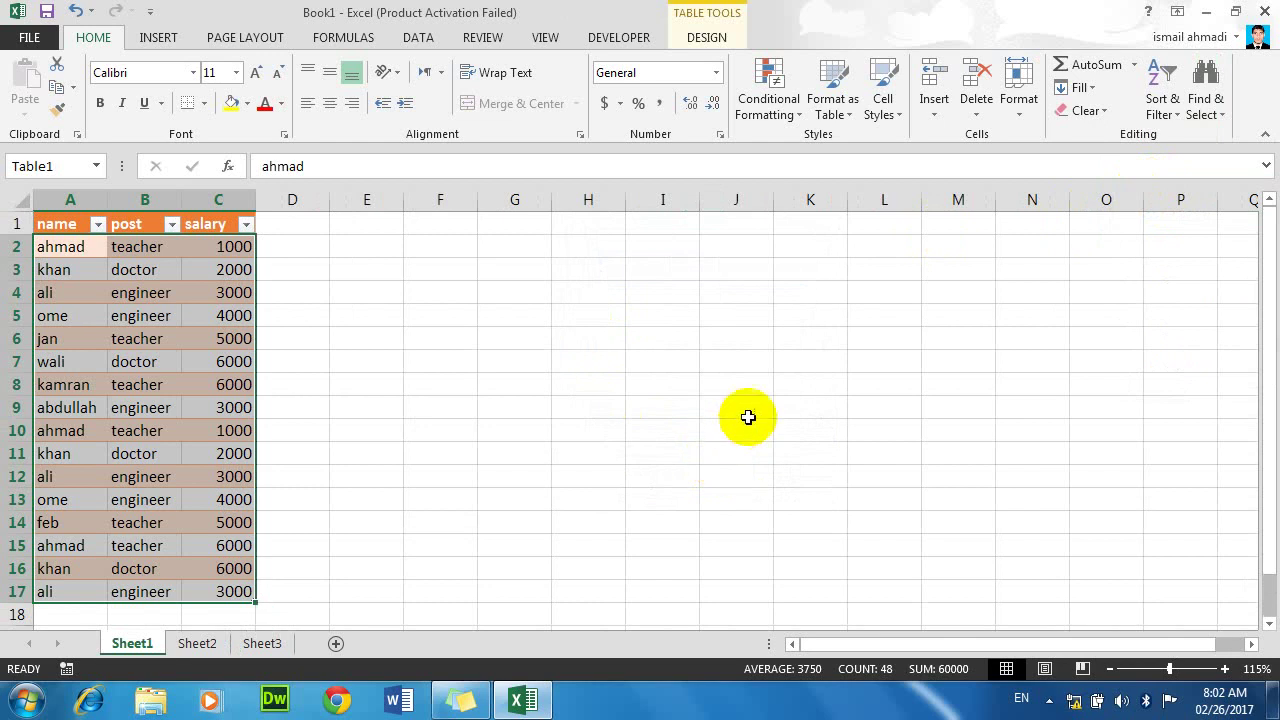
Step: Replace Table1 with emptable in the Table Name box on the Design tab
click(706, 40)
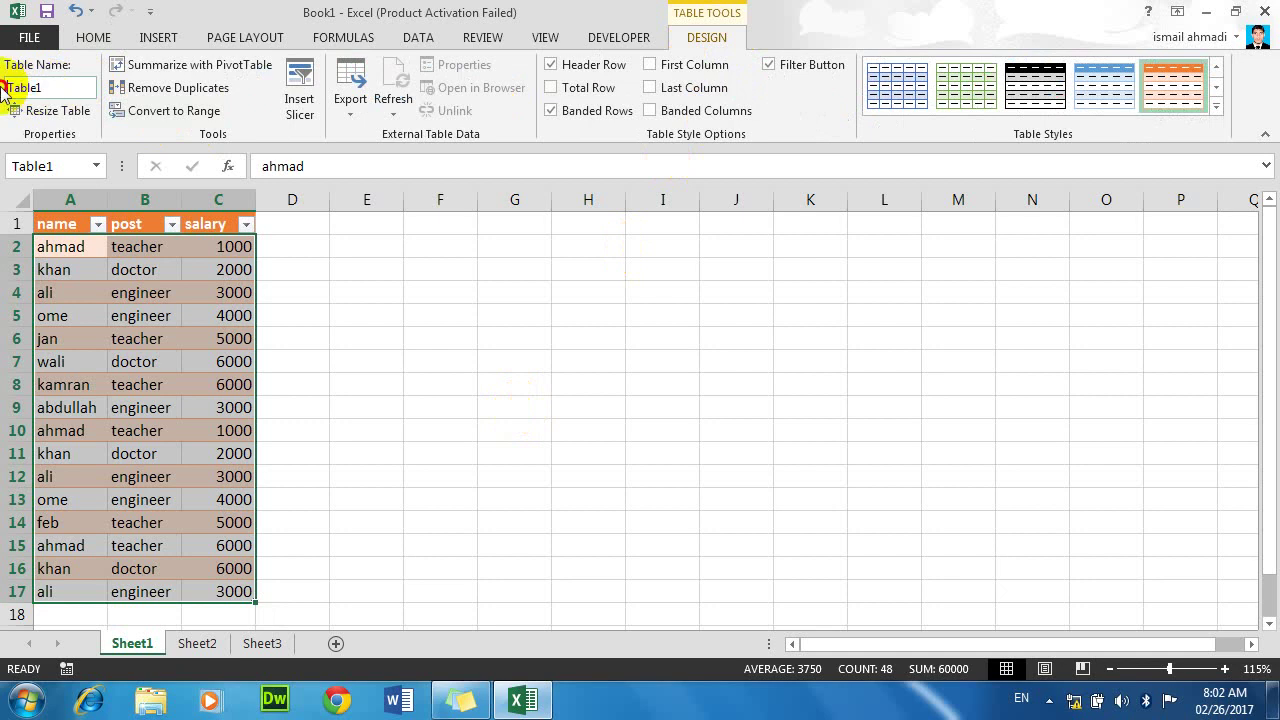
click(64, 95)
text(mpt)
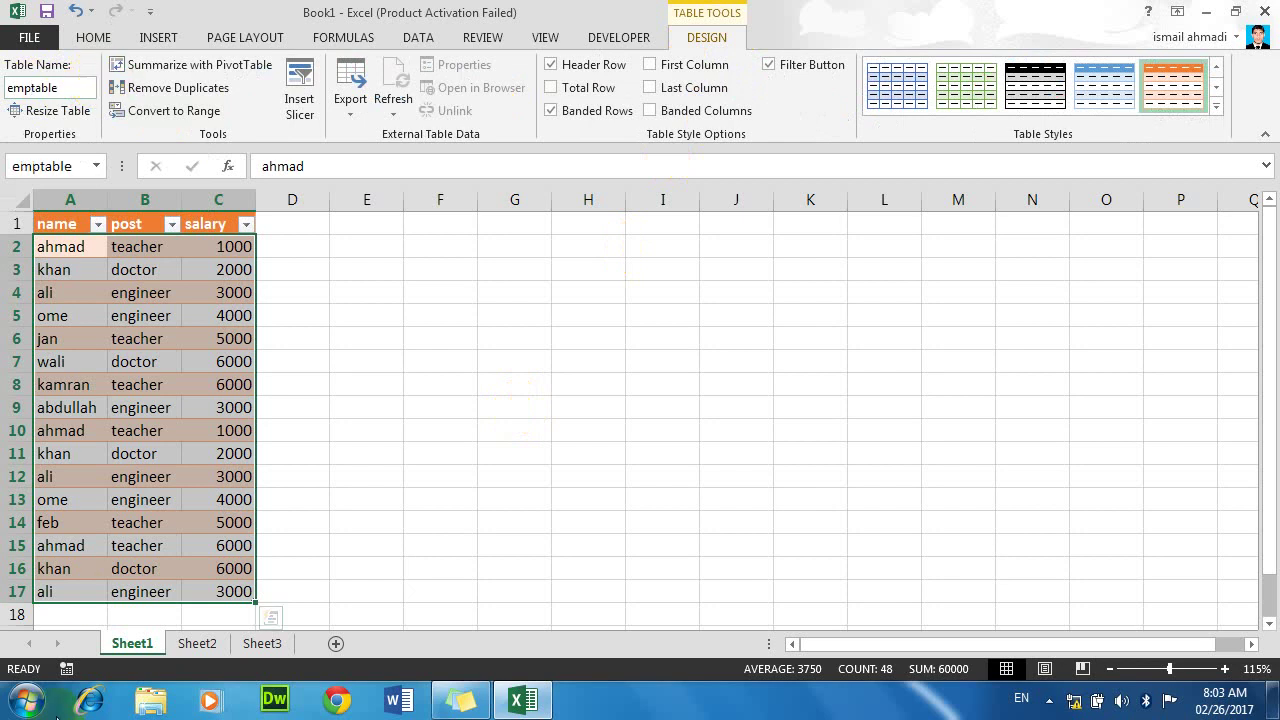
Step: Drag-select several blocks of empty cells beside the table, including F2:H11 and H10:J16
drag(440, 292, 590, 520)
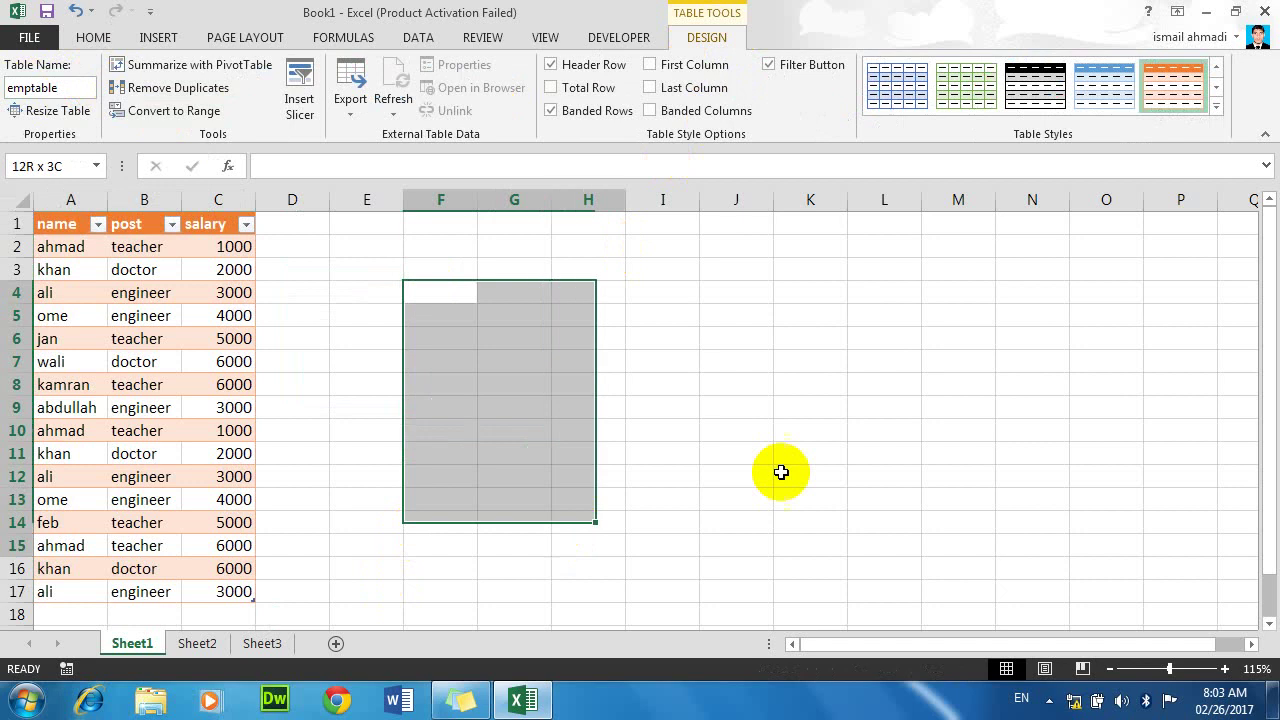
drag(810, 270, 958, 430)
drag(440, 246, 590, 453)
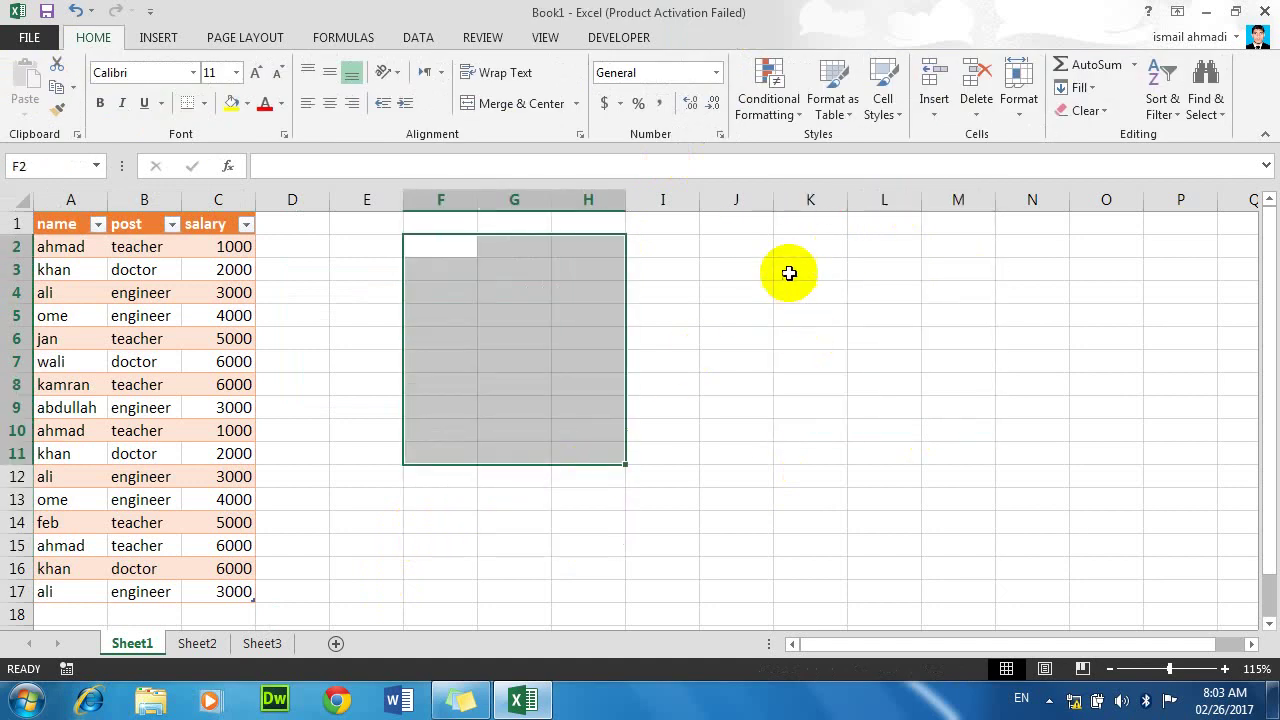
drag(810, 224, 1032, 522)
drag(588, 430, 731, 562)
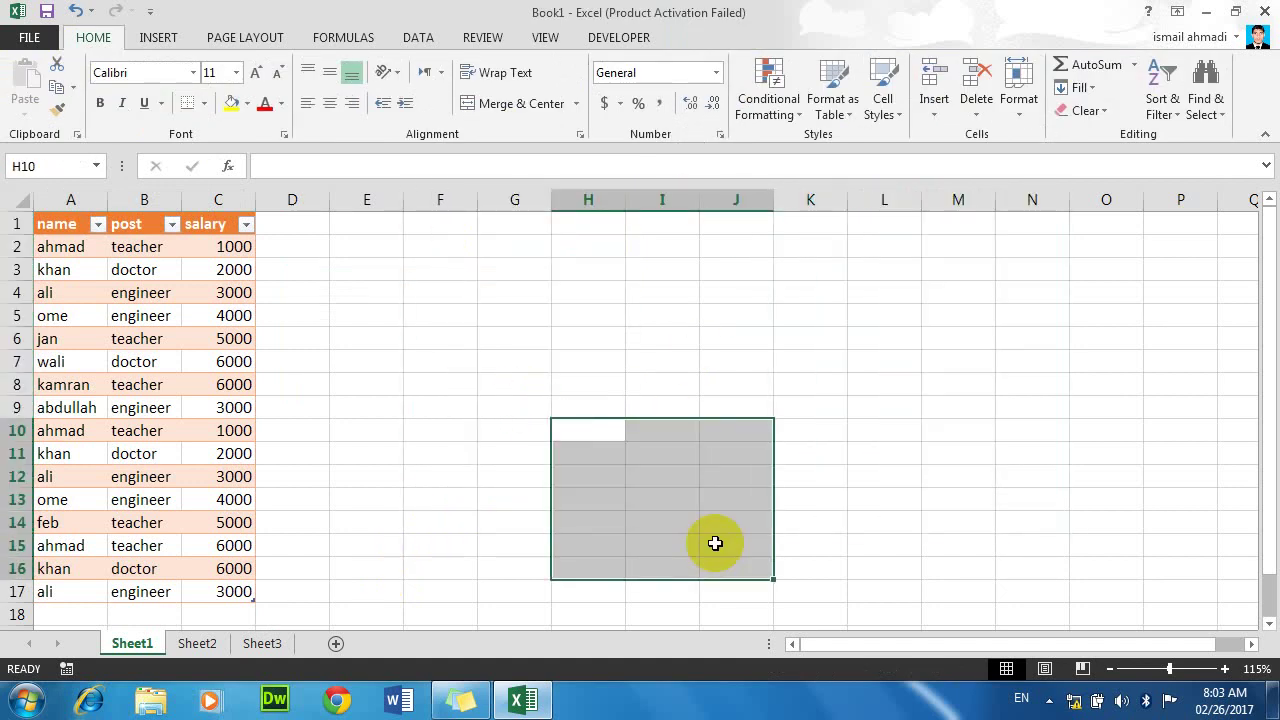
Step: Select empty cell G9, then a cell inside emptable, and show its Table Tools Design settings
click(547, 406)
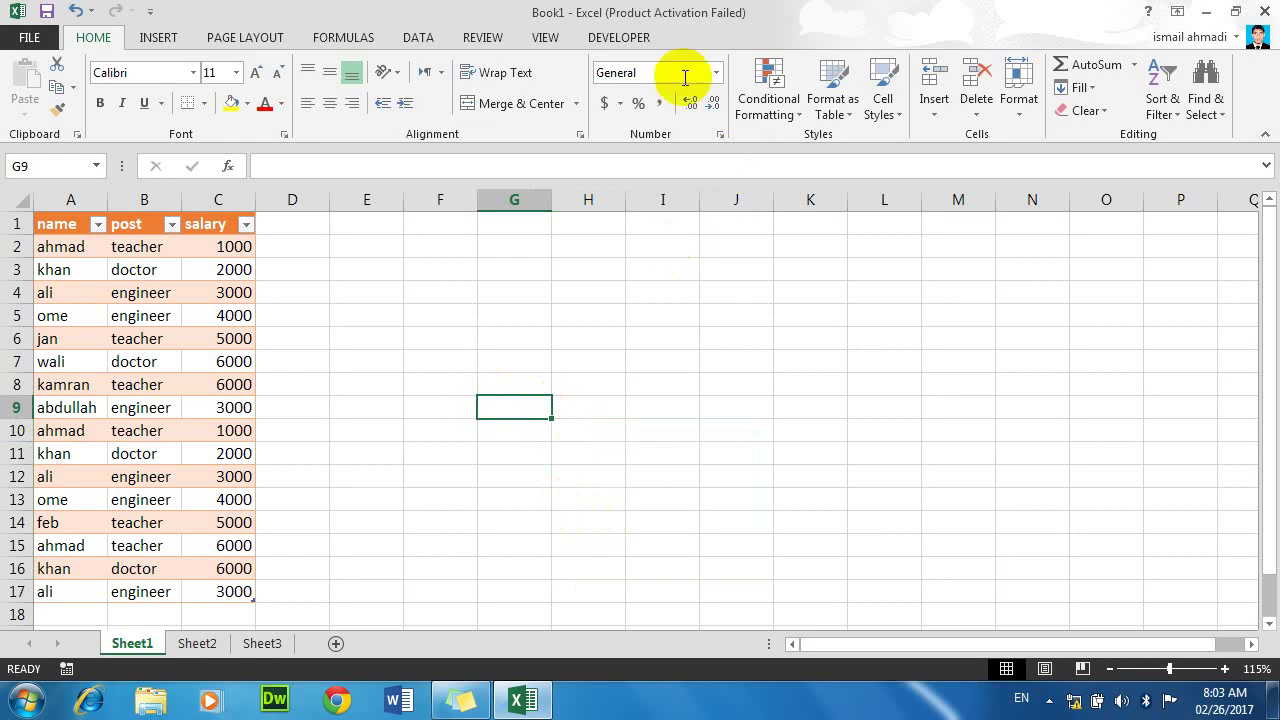
click(137, 297)
click(700, 37)
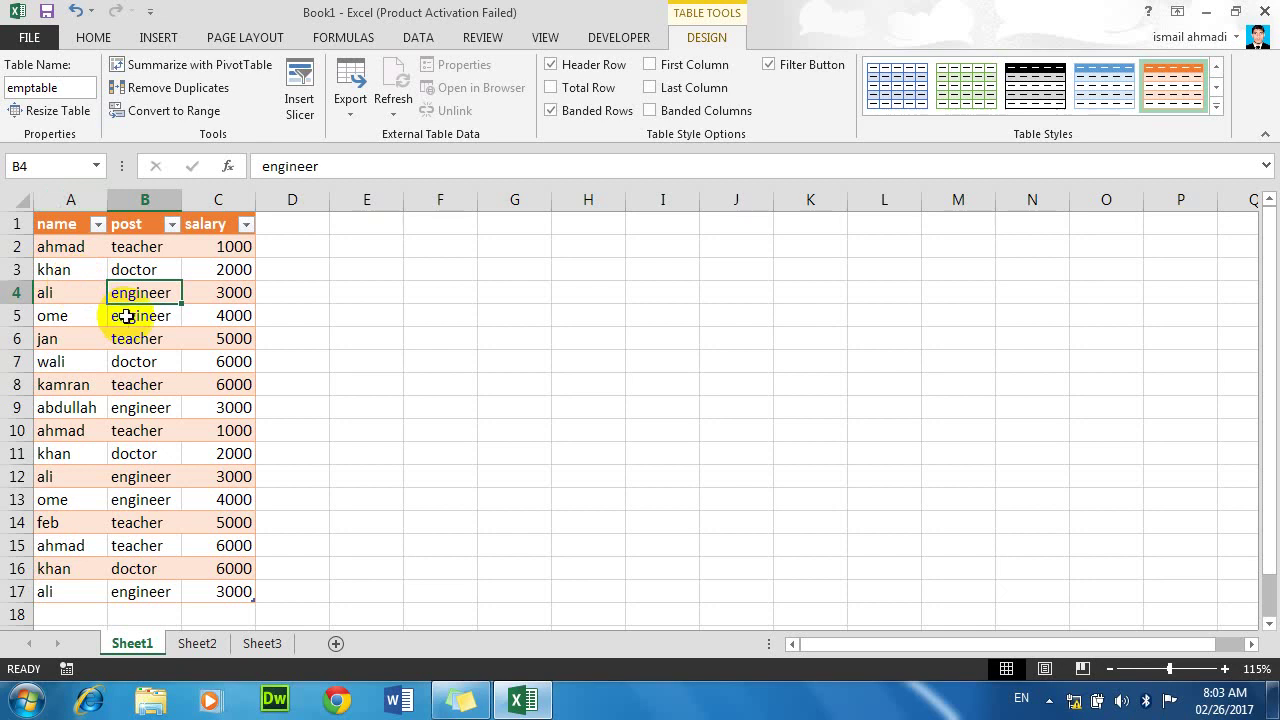
Step: Shrink emptable to $A$1:$C$10 and select the rows now left outside it
click(50, 110)
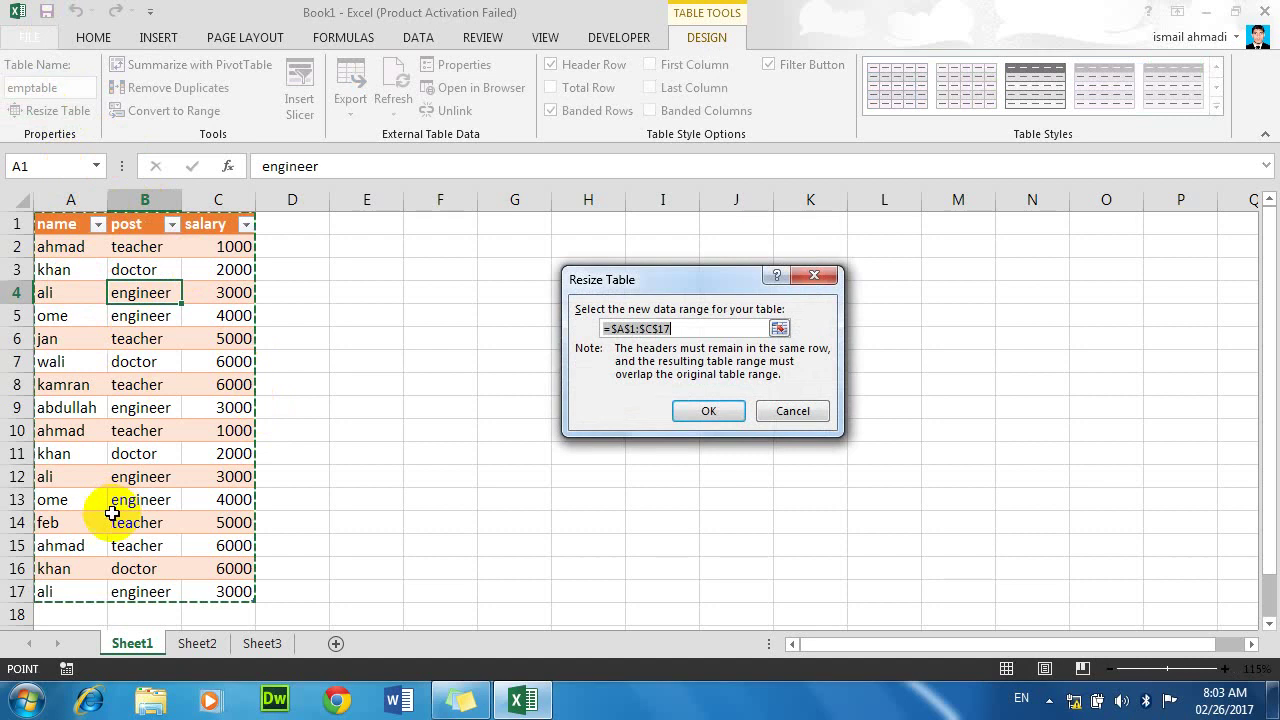
mouse_move(74, 226)
mouse_down()
mouse_move(205, 344)
mouse_move(230, 425)
mouse_up()
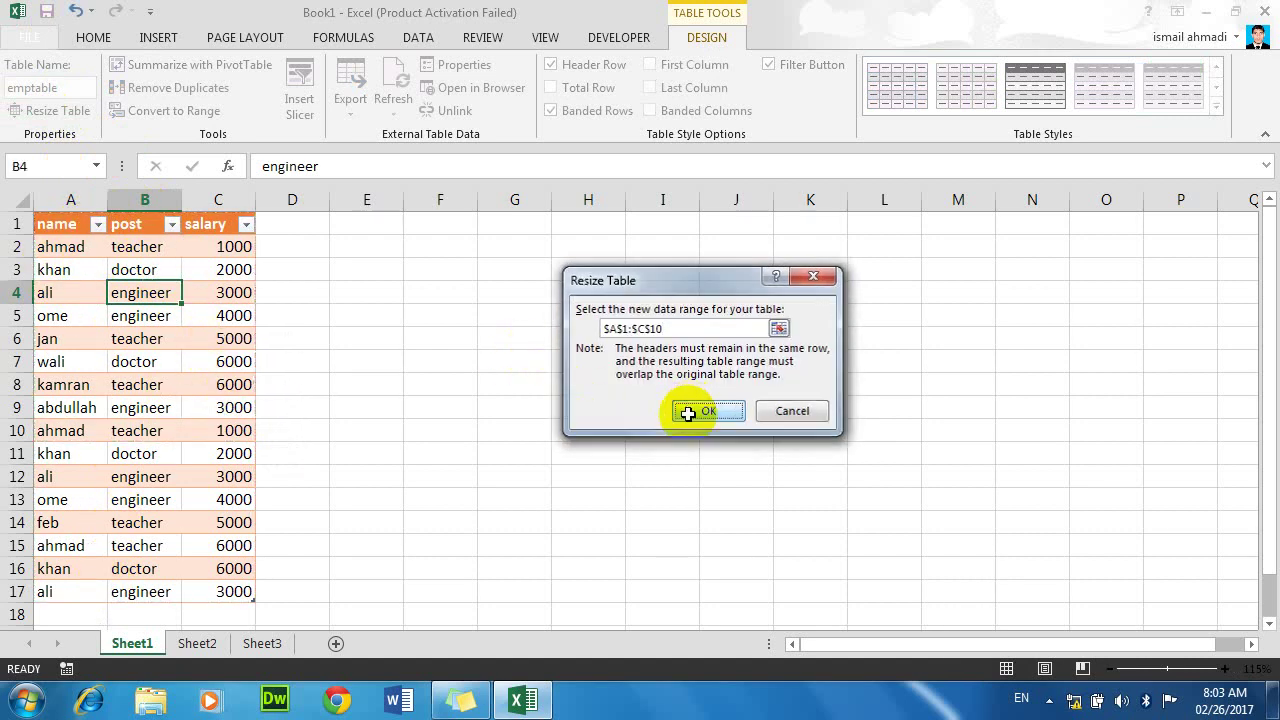
click(688, 413)
click(420, 497)
drag(55, 455, 212, 592)
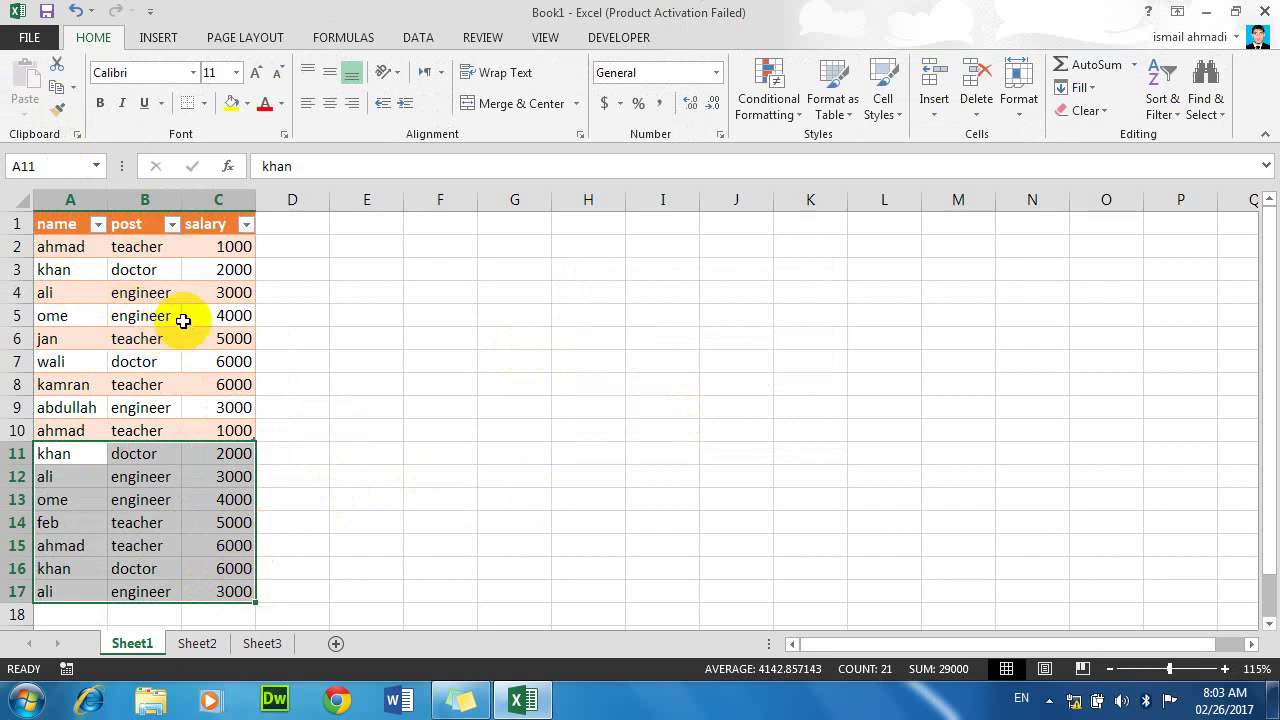
Step: Extend emptable far down the sheet to $A$1:$C$253
click(168, 293)
click(706, 37)
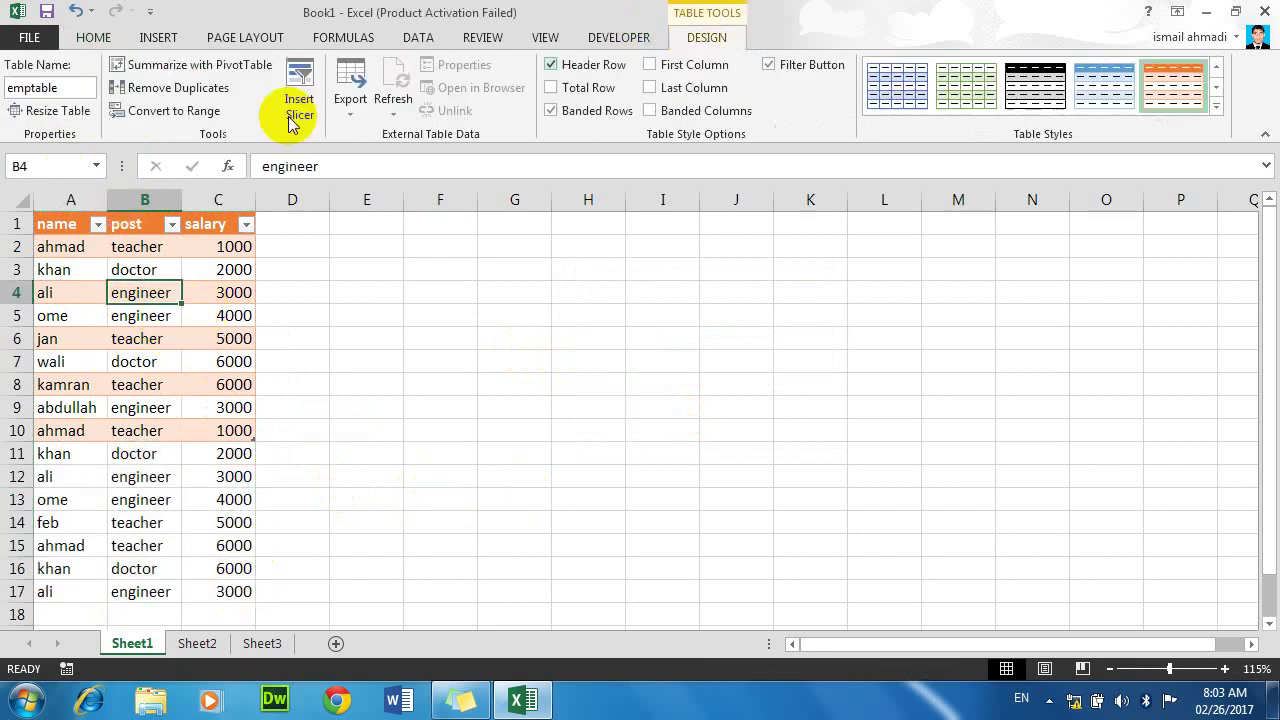
click(50, 110)
mouse_move(76, 223)
mouse_down()
mouse_move(186, 716)
mouse_move(180, 700)
mouse_up()
click(712, 410)
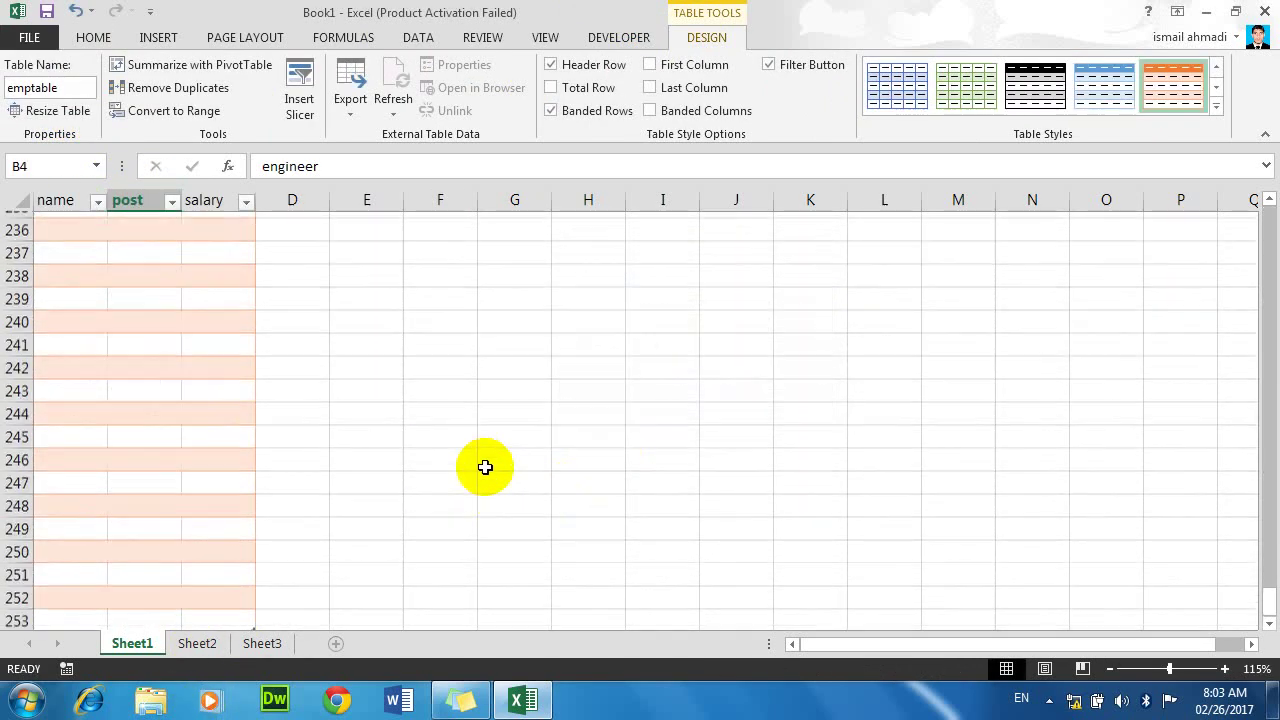
Step: Resize emptable back to $A$1:$C$17
scroll(486, 466, up, 6)
scroll(182, 342, up, 6)
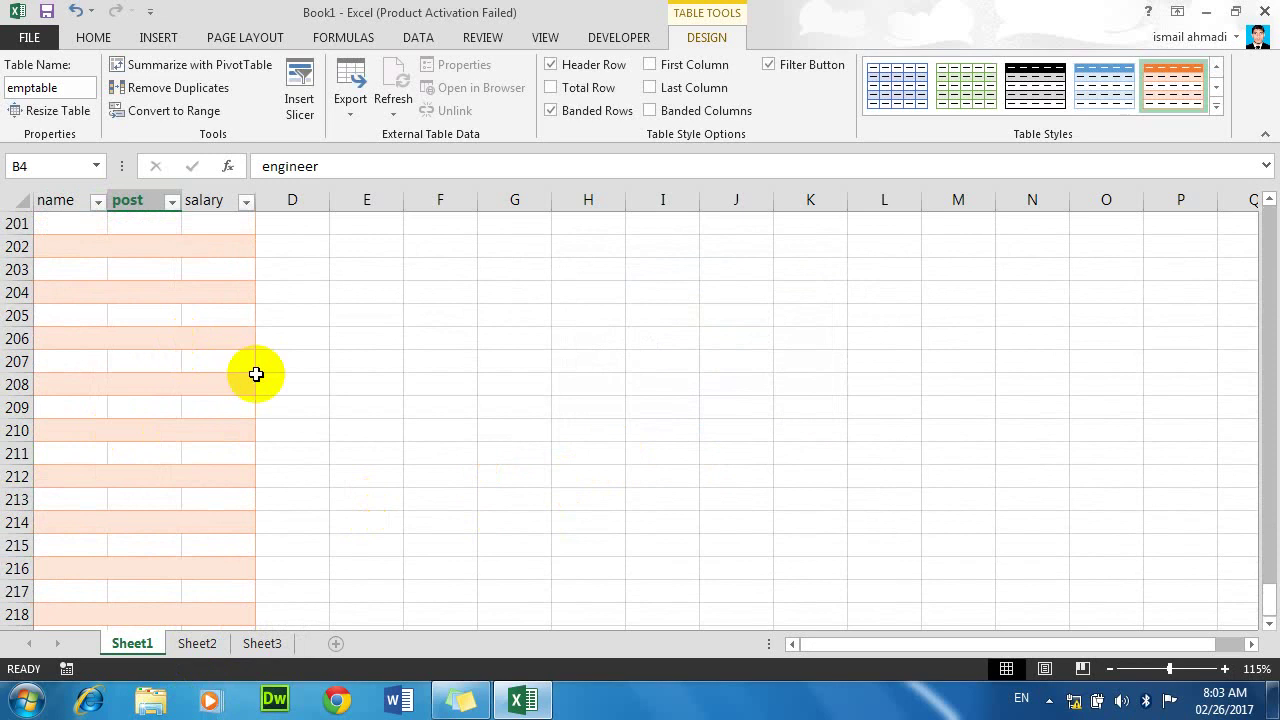
scroll(254, 374, up, 8)
scroll(317, 397, up, 8)
scroll(297, 380, up, 16)
scroll(290, 368, up, 10)
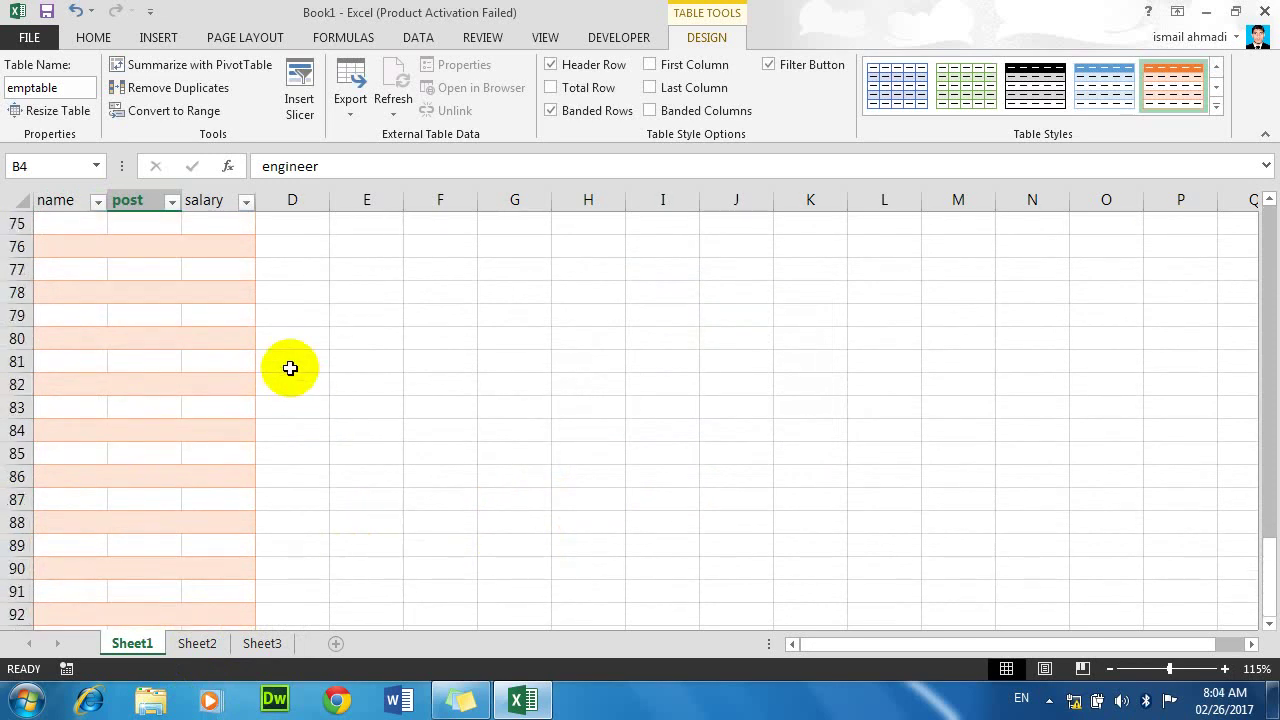
scroll(250, 360, up, 9)
click(100, 338)
click(60, 110)
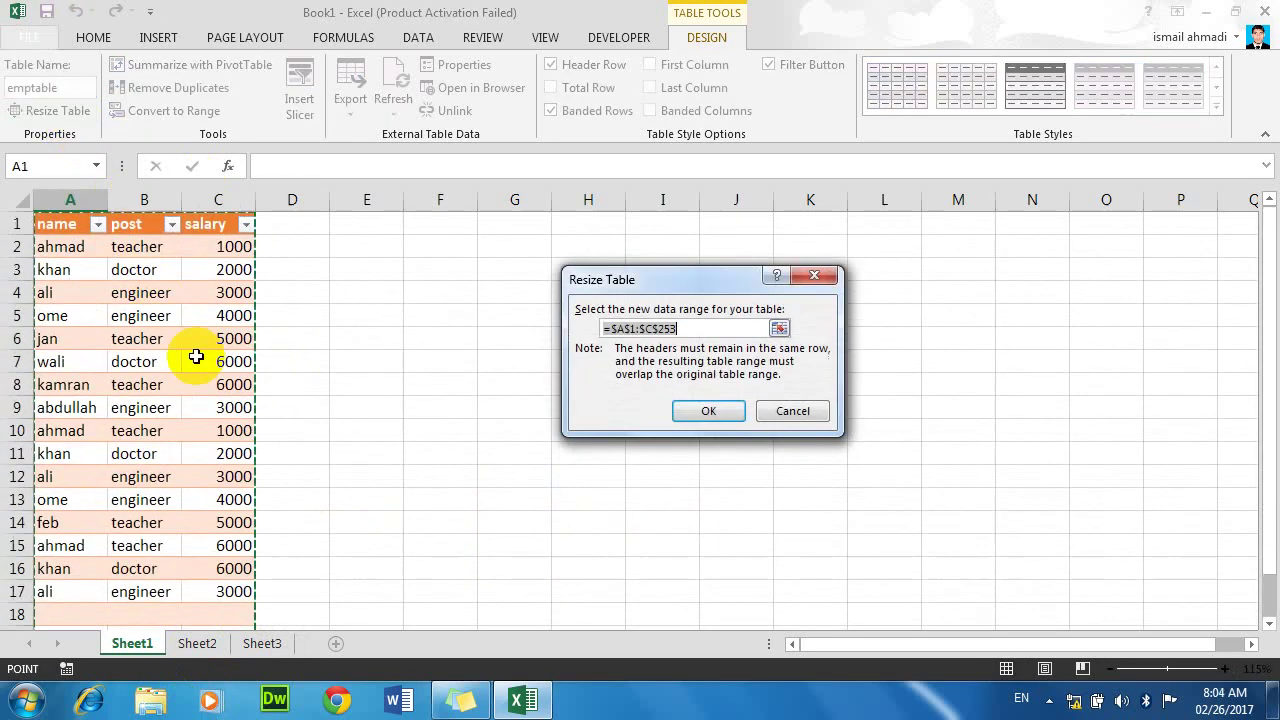
drag(246, 590, 24, 214)
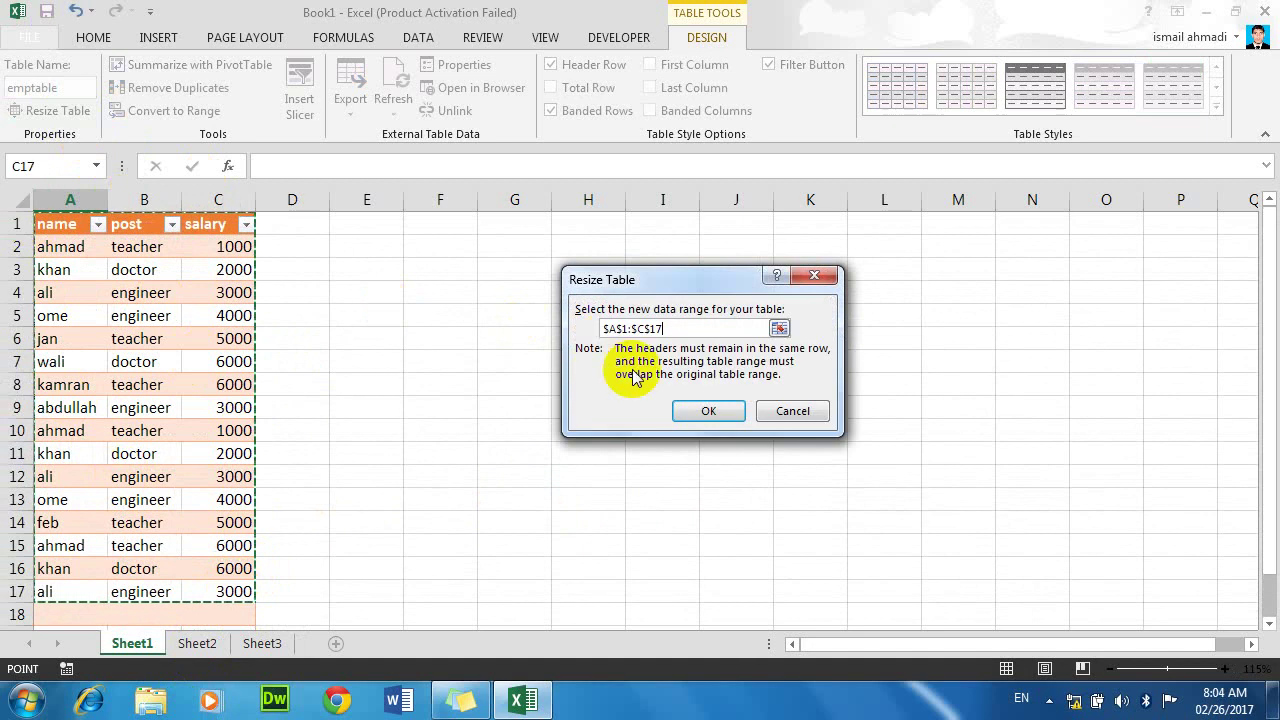
click(708, 408)
Step: Select an empty cell outside the table and scroll to check the restored A1:C17 range
click(563, 407)
scroll(194, 585, down, 2)
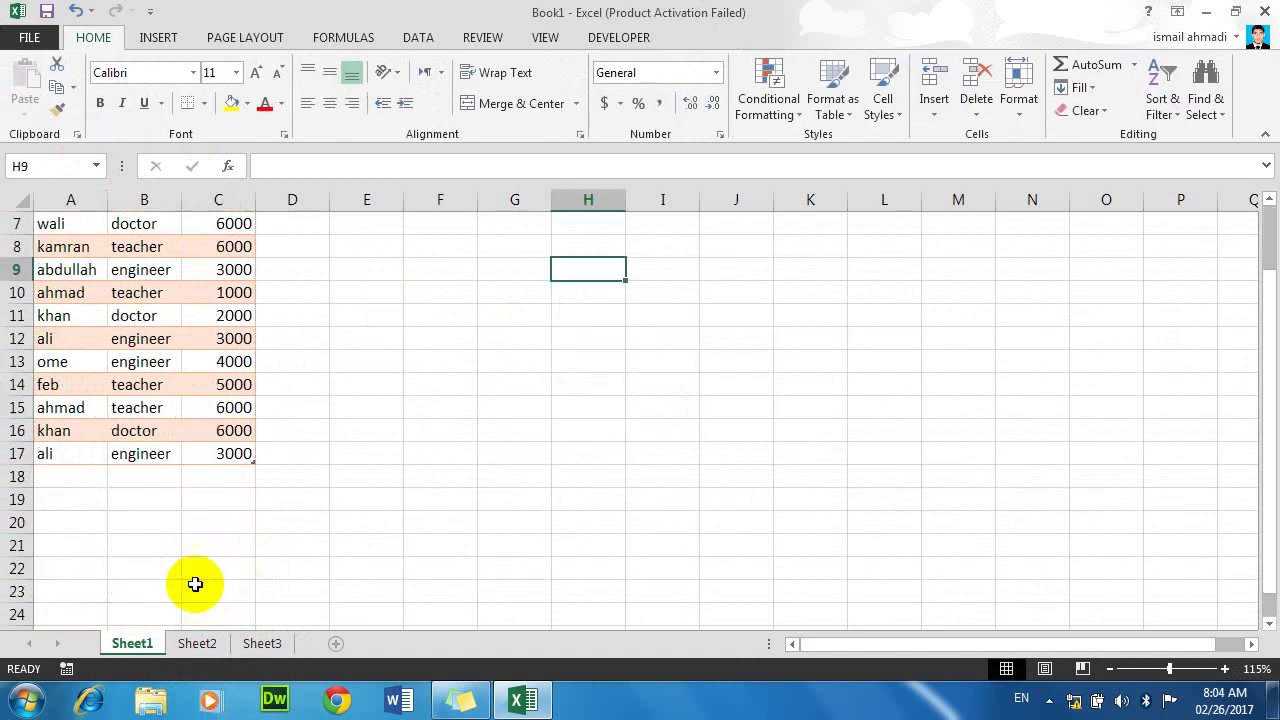
scroll(183, 563, down, 4)
scroll(177, 534, down, 1)
scroll(178, 537, up, 7)
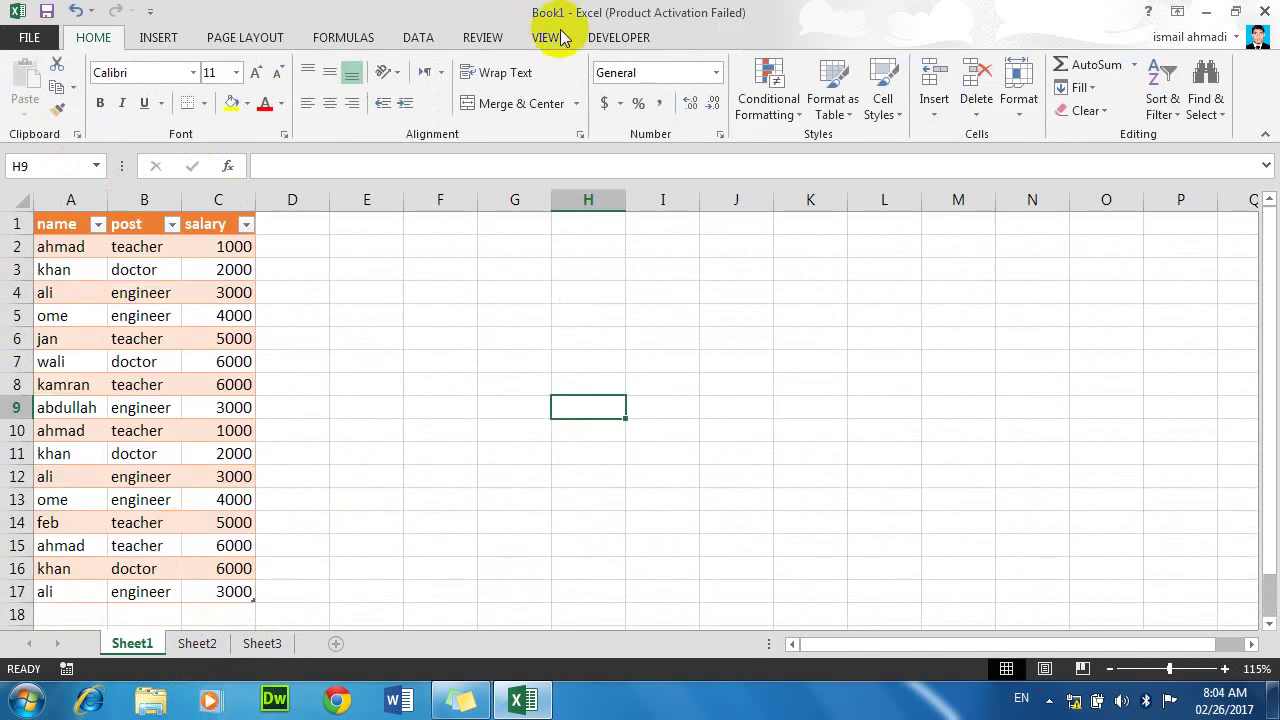
Step: Select cell B9 in emptable and bring up the Table Tools Design options
click(152, 290)
click(700, 40)
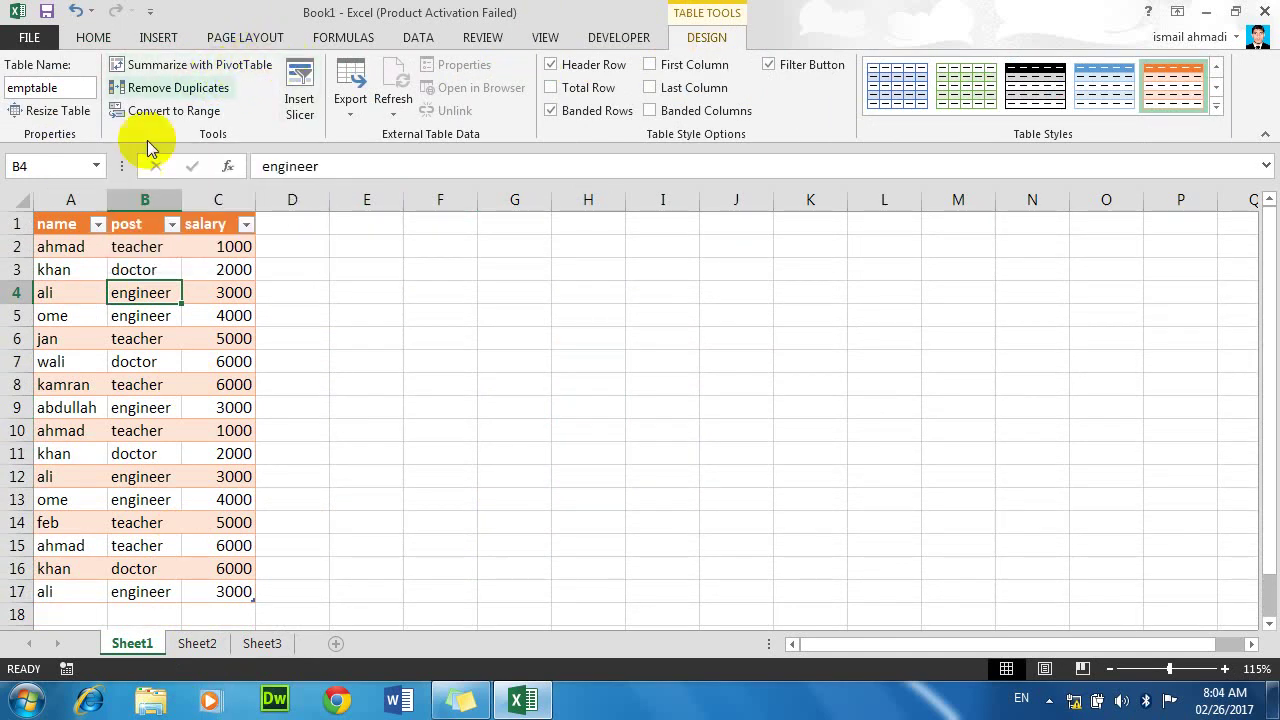
click(152, 37)
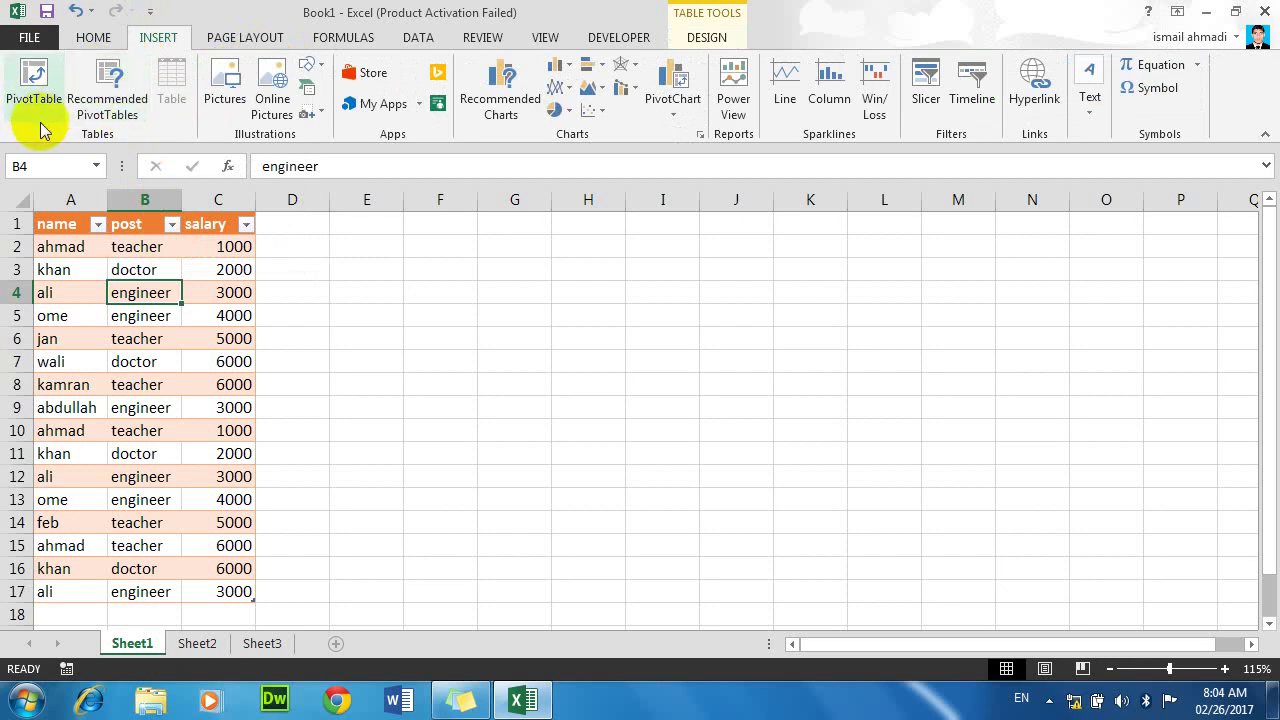
click(140, 407)
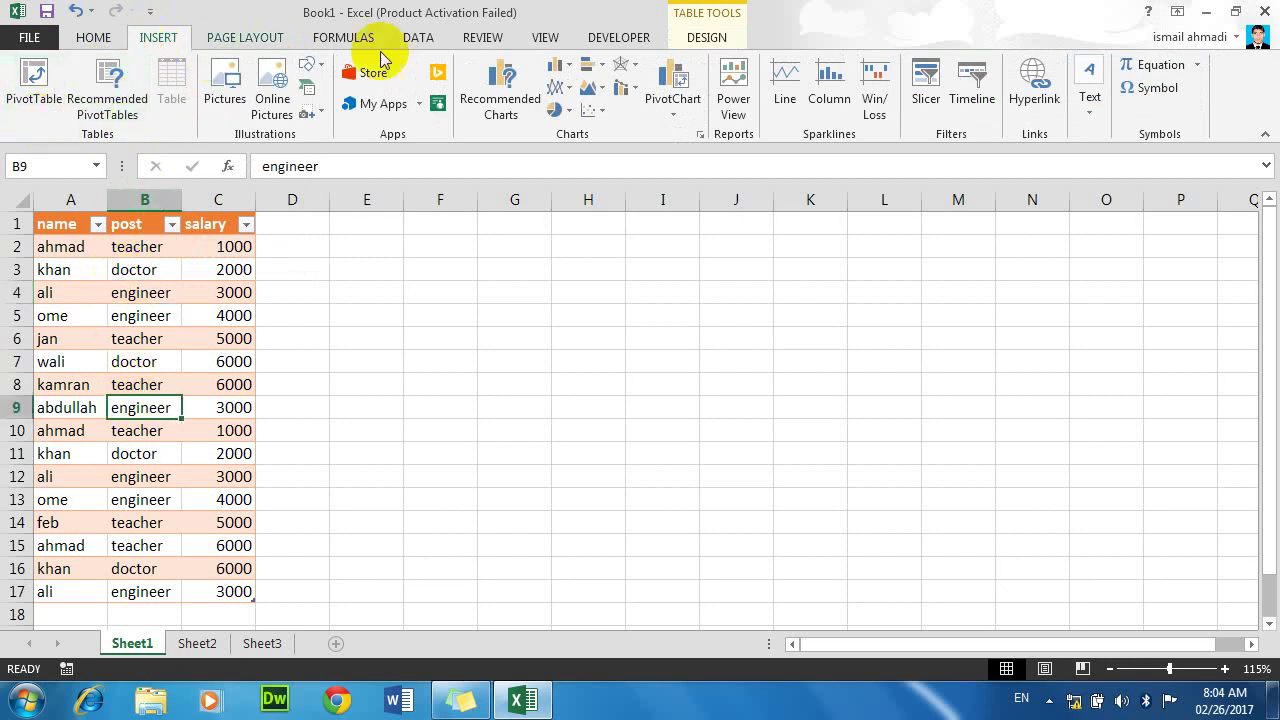
click(702, 37)
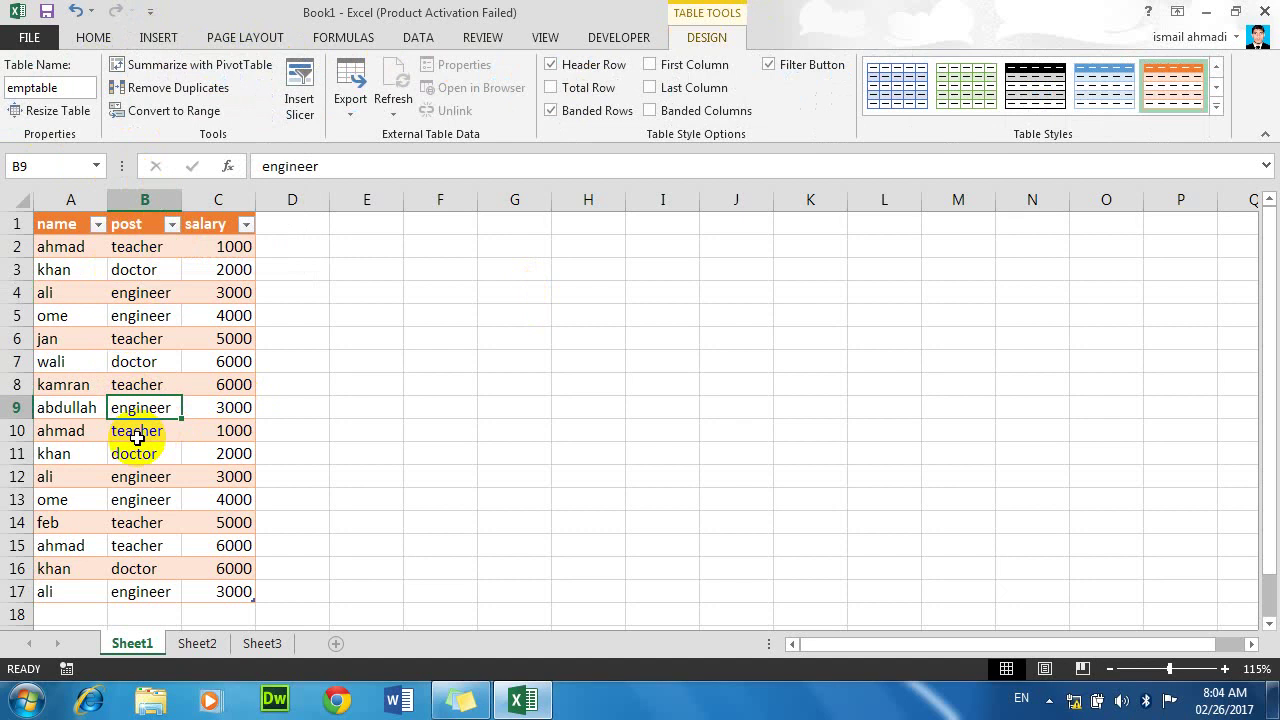
Step: Create a PivotTable on a new worksheet summing salary by post, with names nested under post
click(163, 73)
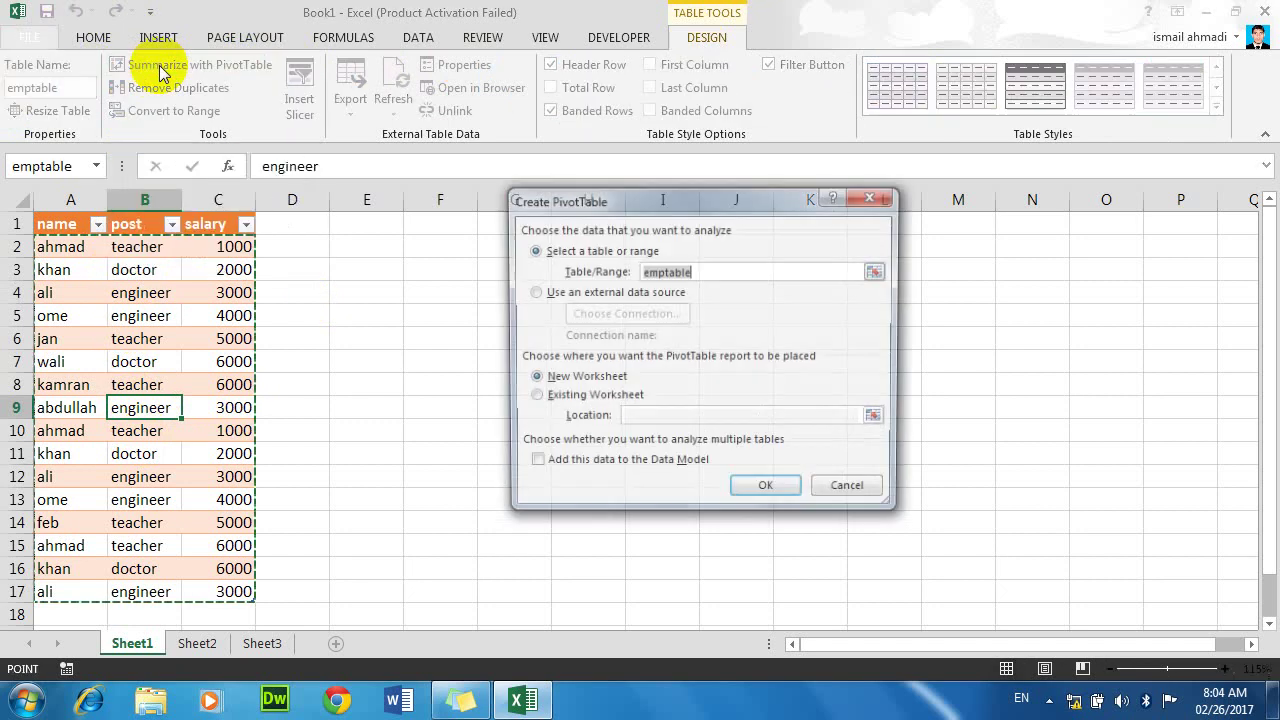
click(749, 494)
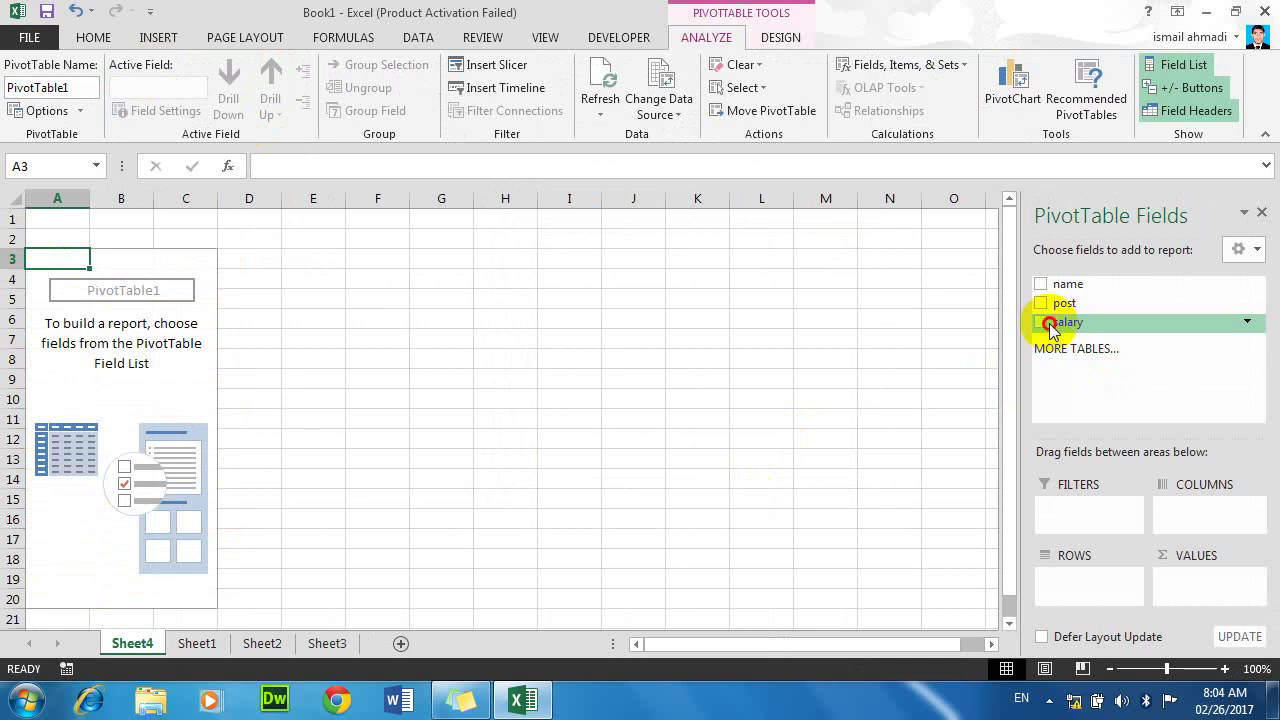
drag(1050, 327, 1206, 574)
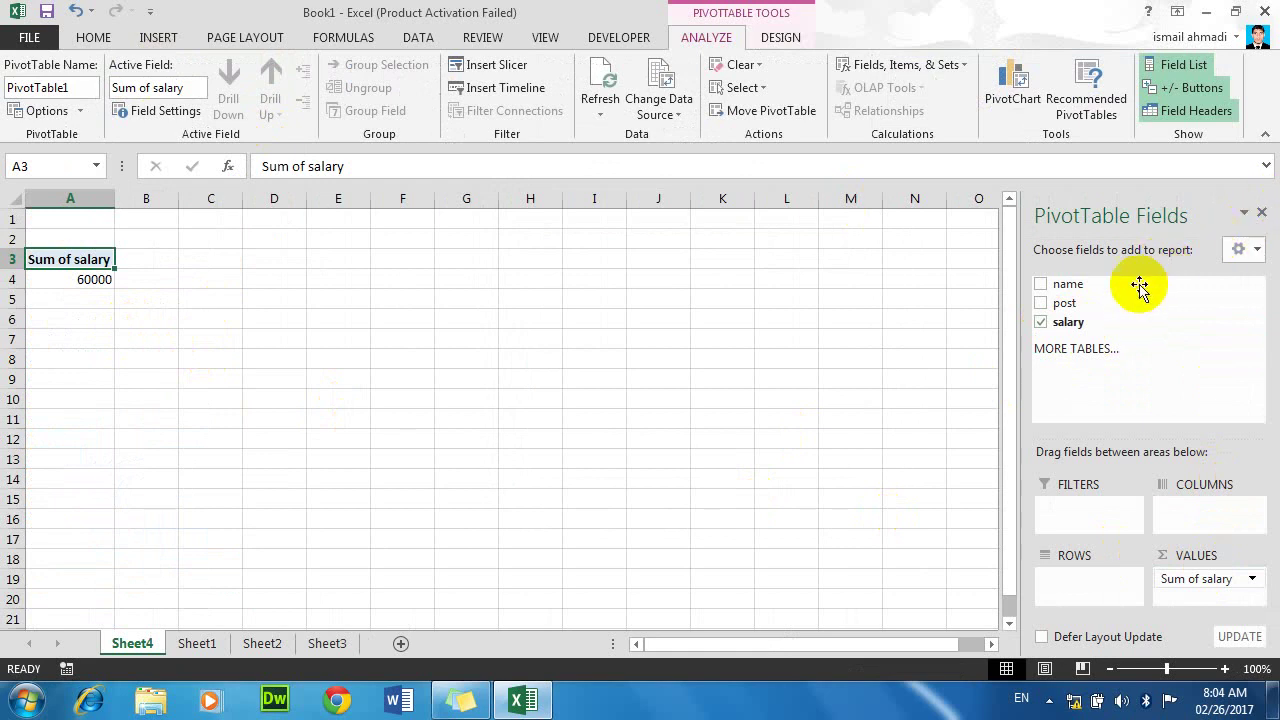
drag(1064, 302, 1083, 580)
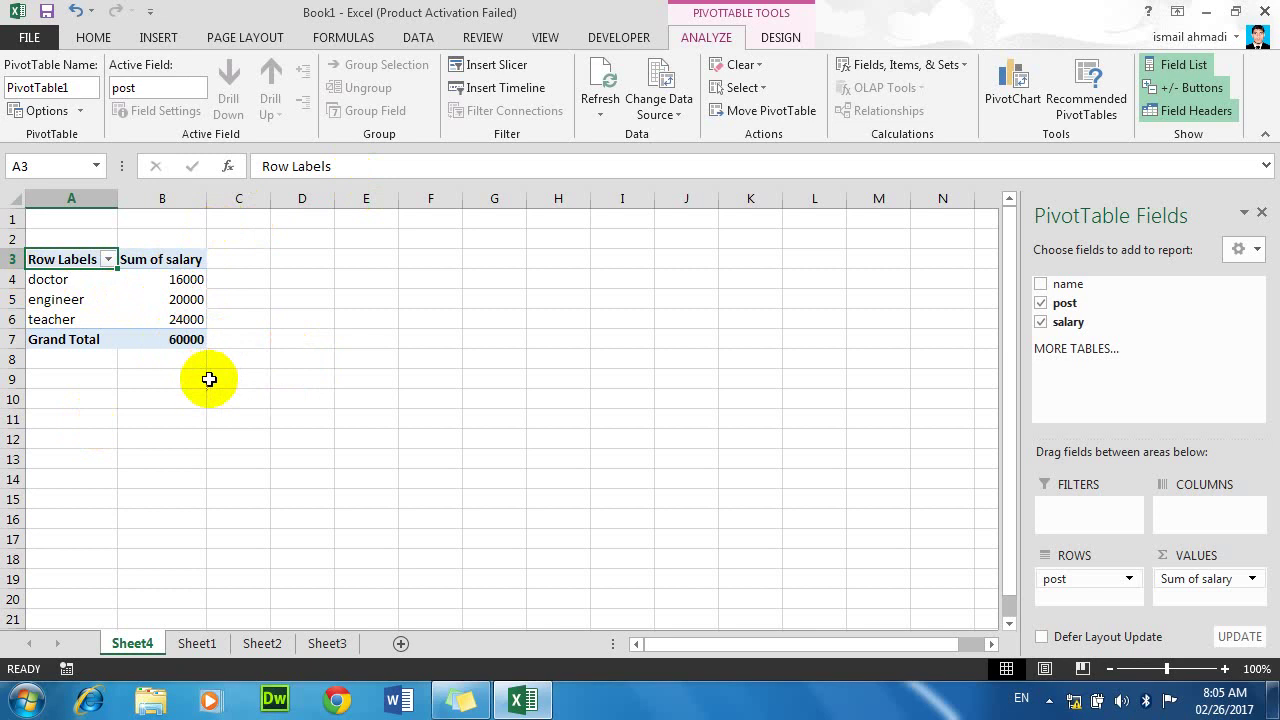
drag(1065, 283, 1093, 598)
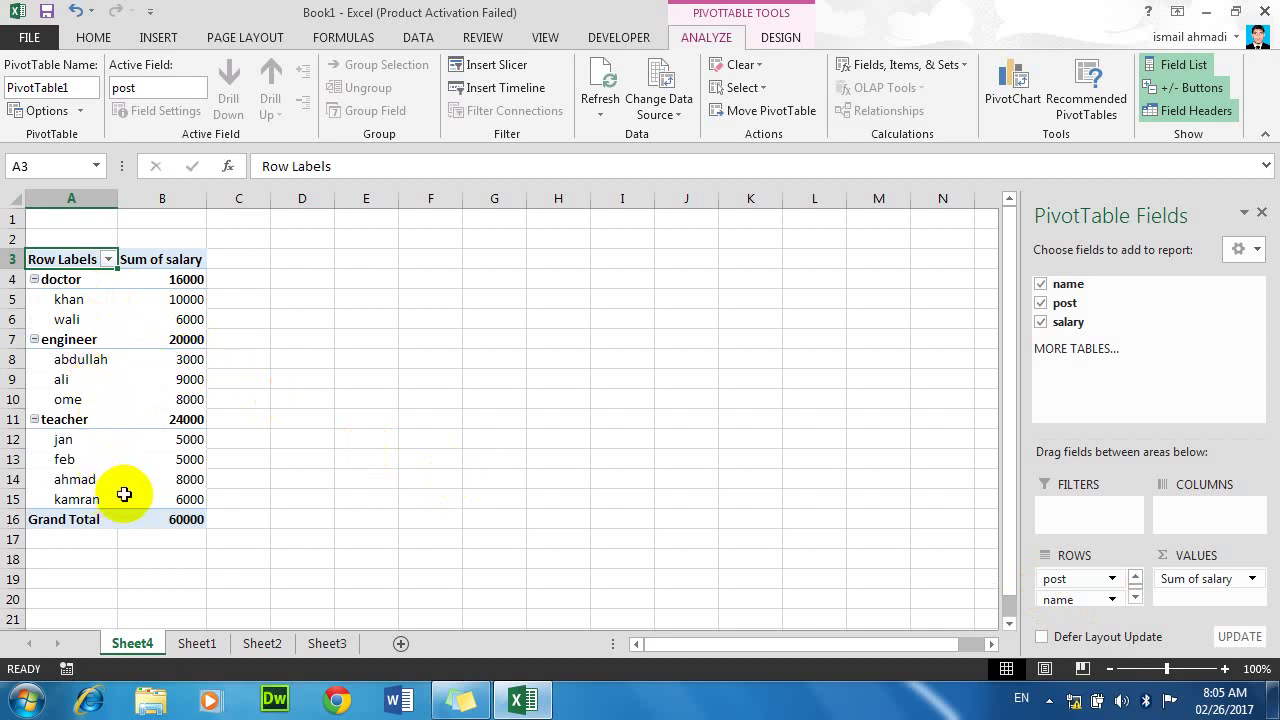
mouse_move(175, 483)
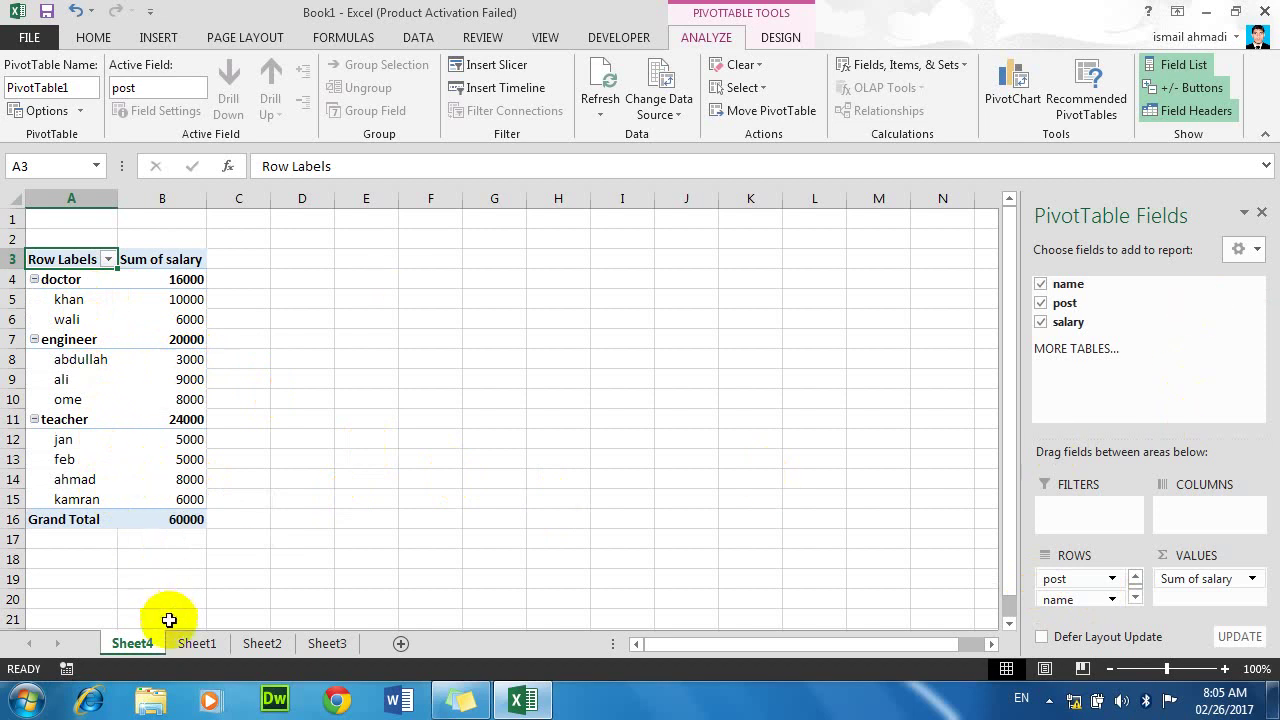
Step: Return to Sheet1 and enter the header ID in cell F1
click(197, 643)
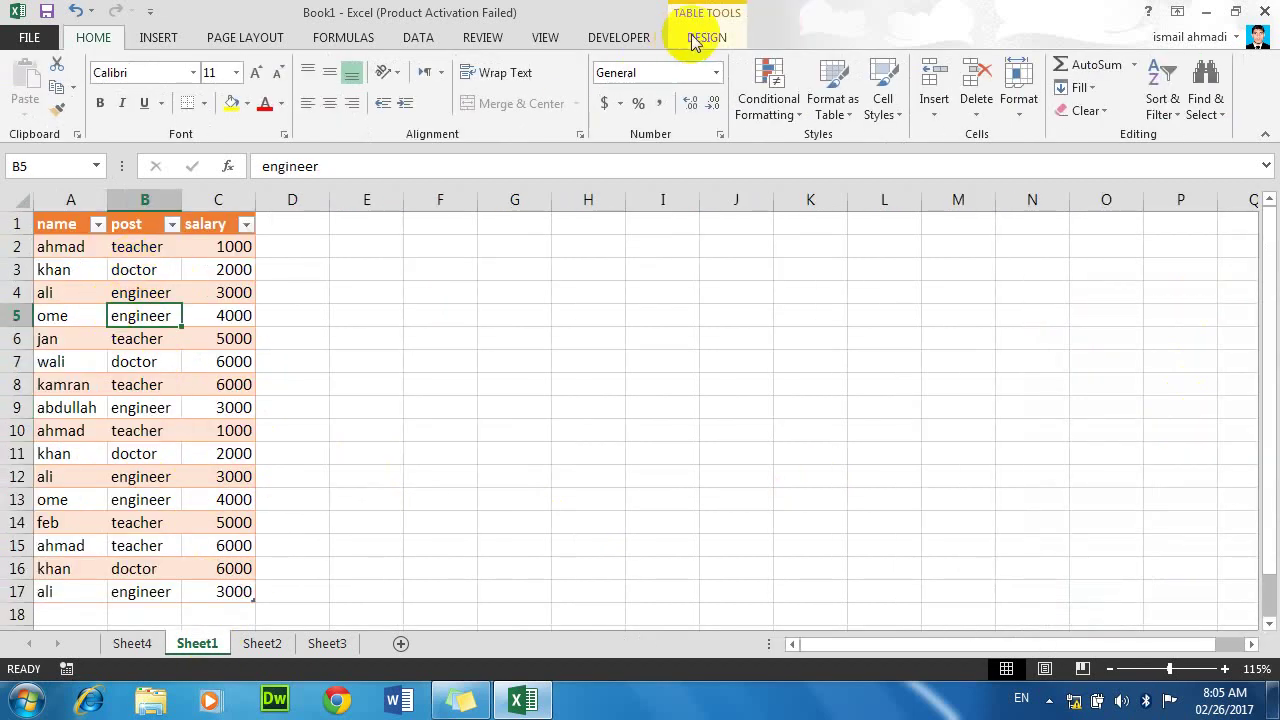
click(703, 37)
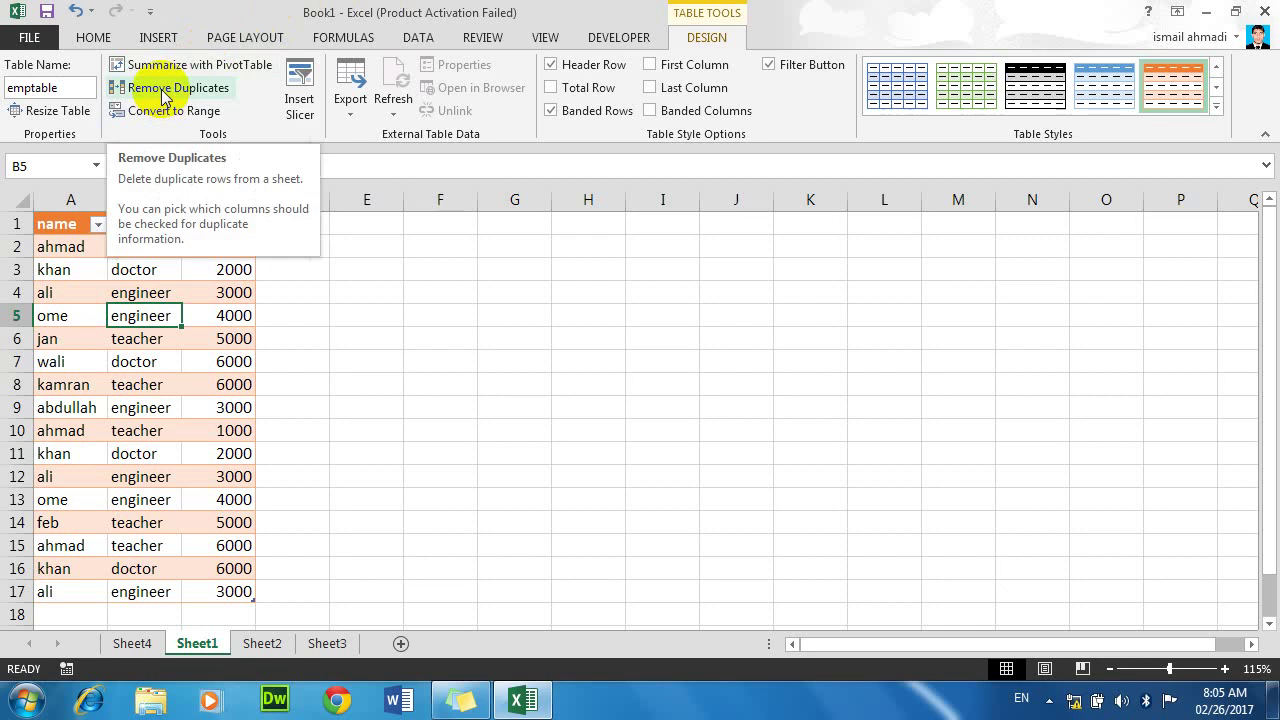
click(75, 292)
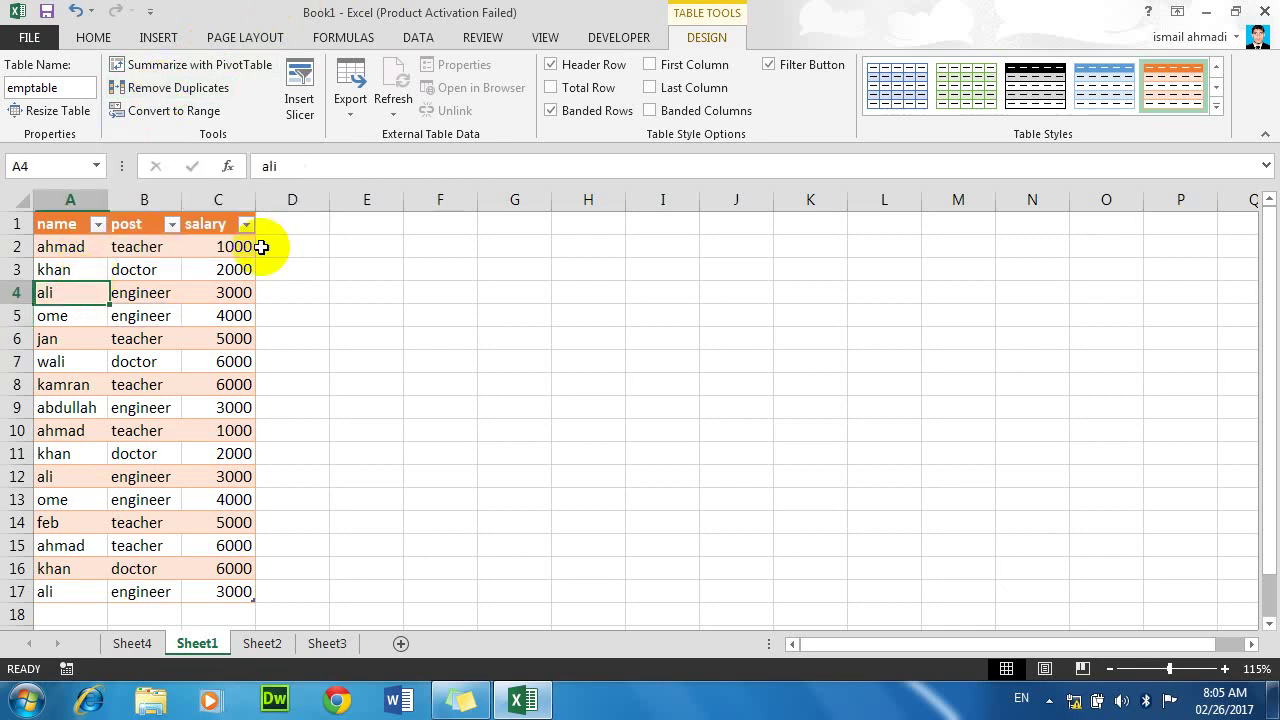
click(431, 229)
text(D)
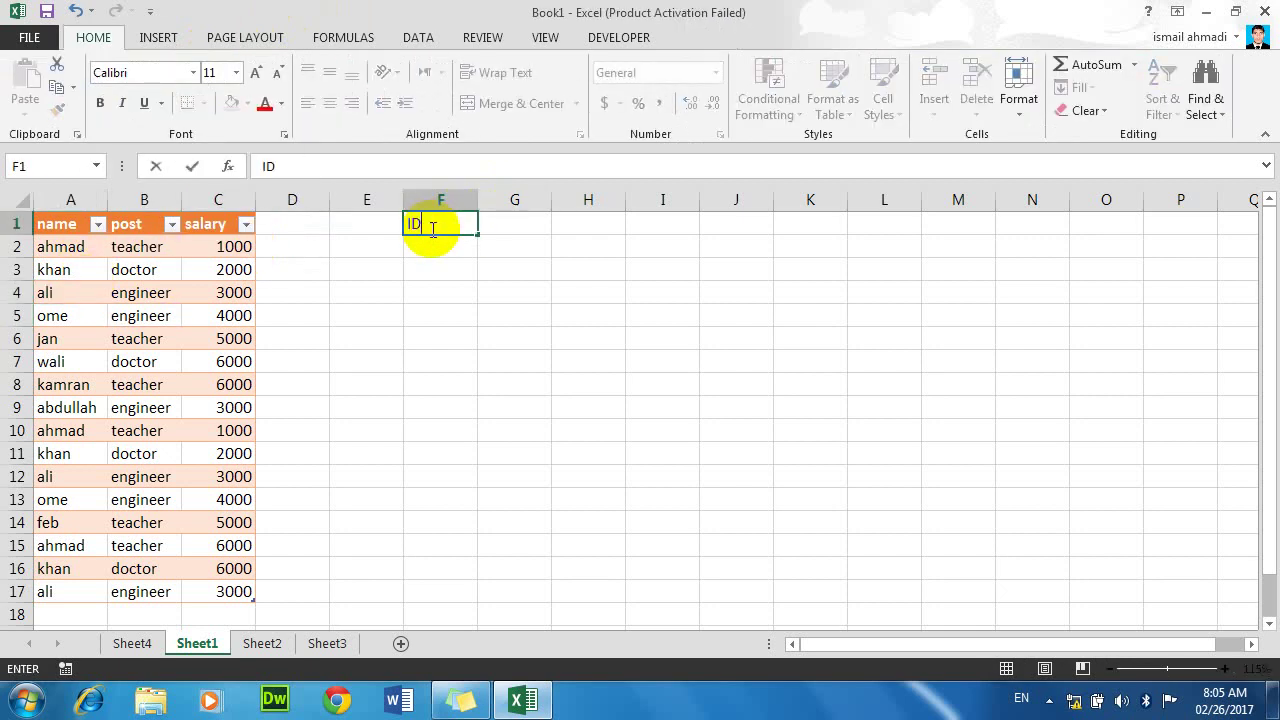
key(Return)
Step: Enter the IDs 11, 12, 13, 14, 15 and 11 down F2:F7
text(11)
key(Return)
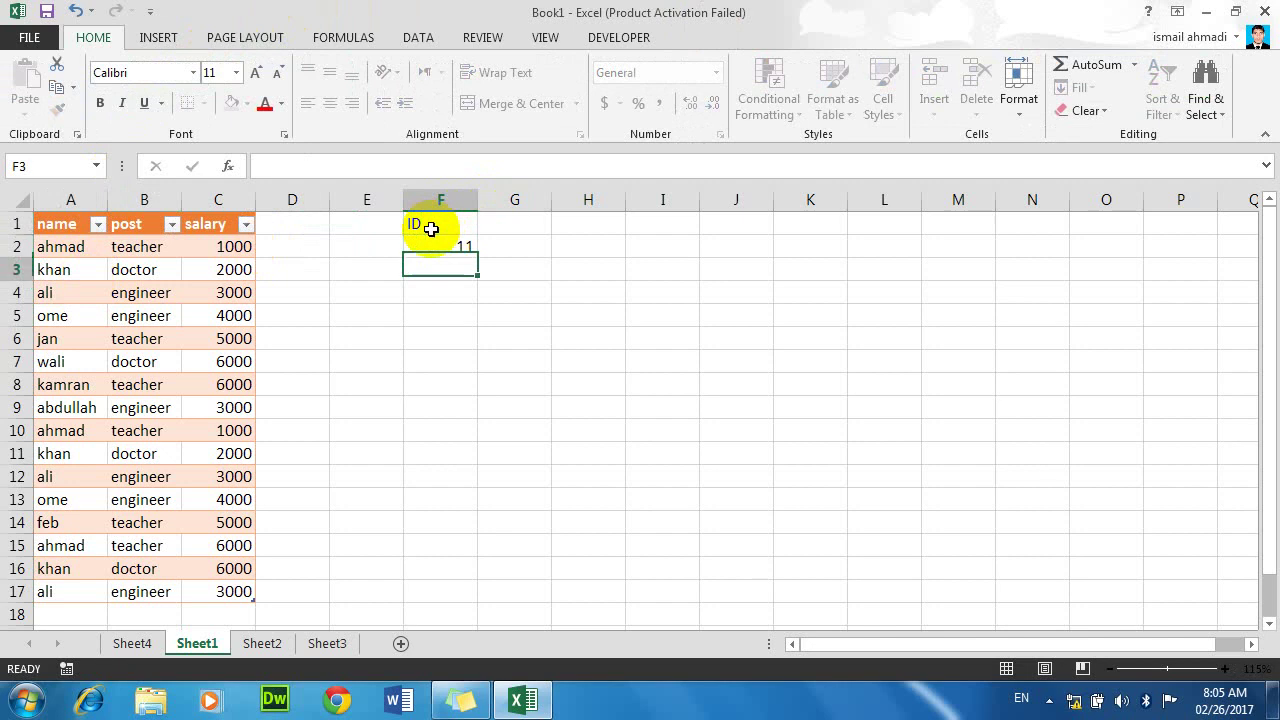
text(12)
key(Return)
text(13)
key(Return)
text(14)
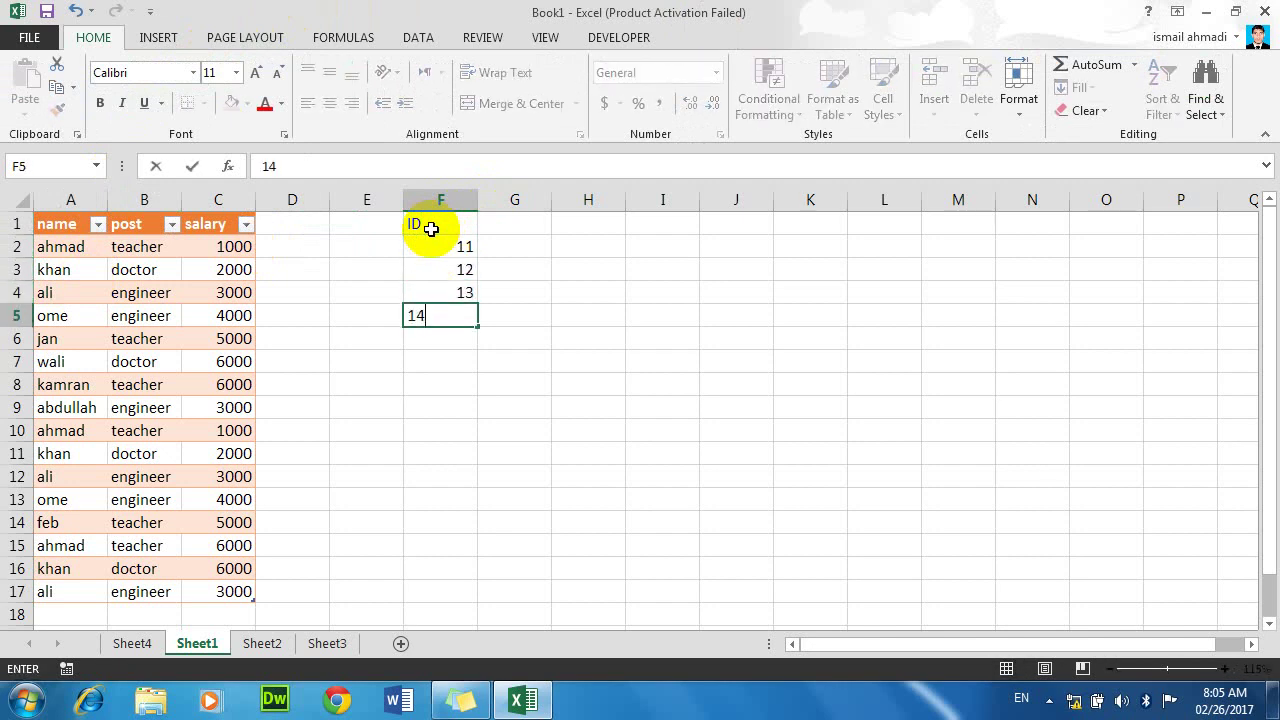
key(Return)
text(15)
key(Return)
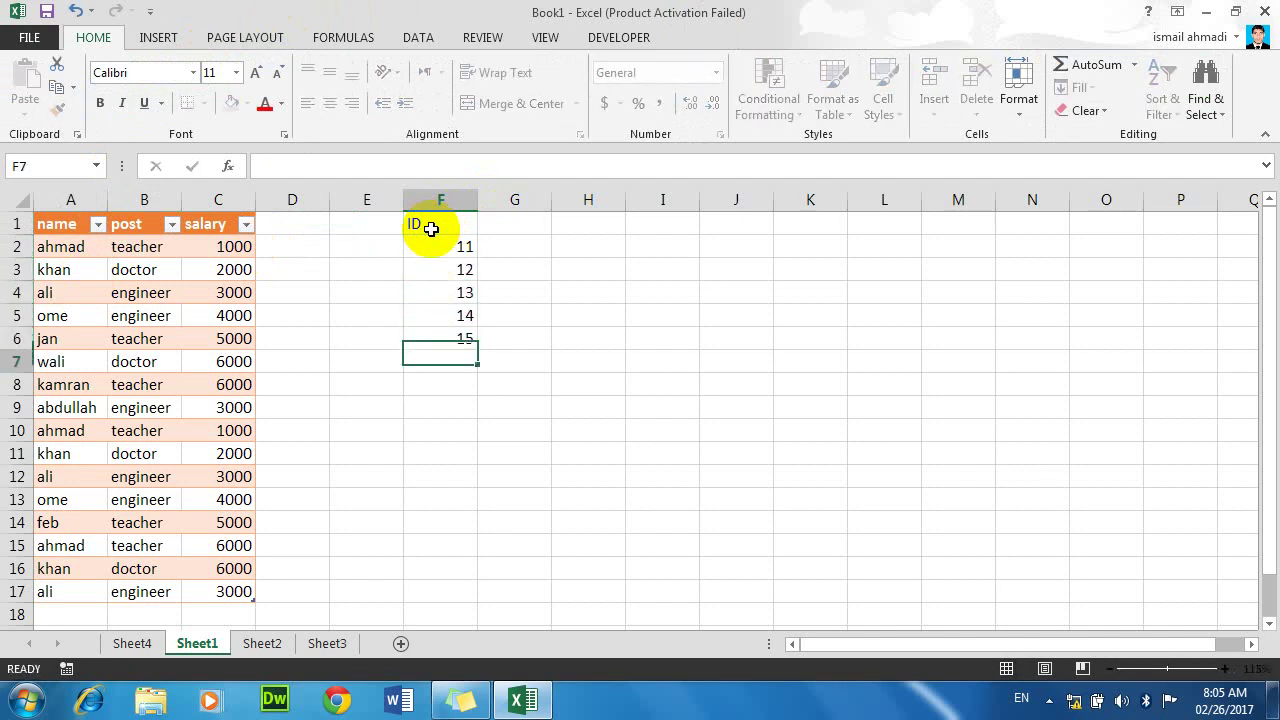
text(11)
key(Return)
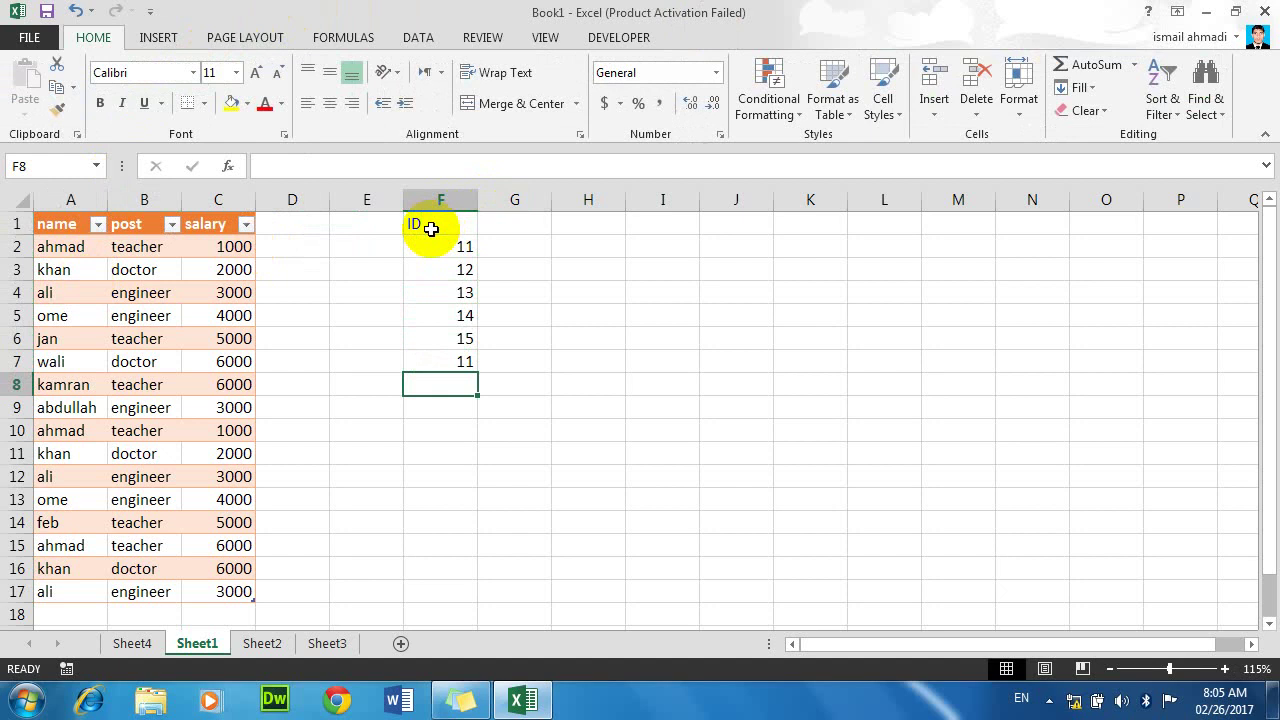
Step: Continue the ID column with 16, 17, 18 and 15 in F8:F11
drag(436, 426, 368, 223)
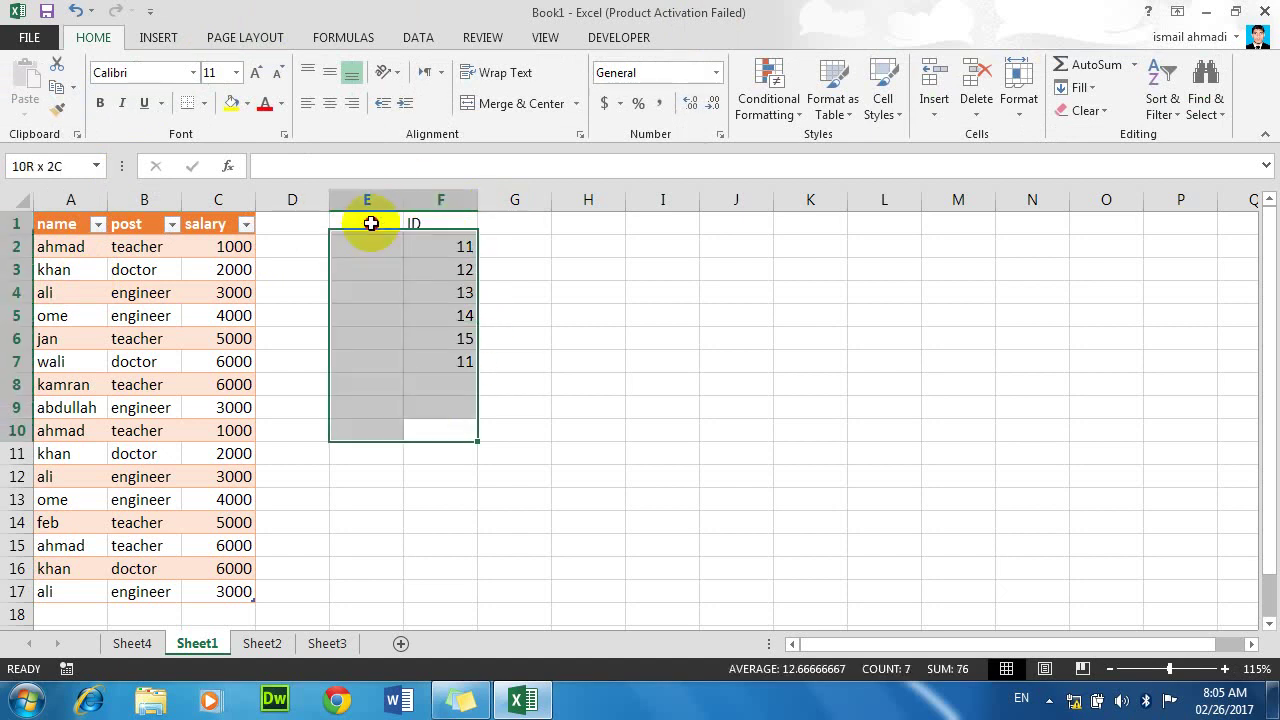
click(566, 410)
click(450, 379)
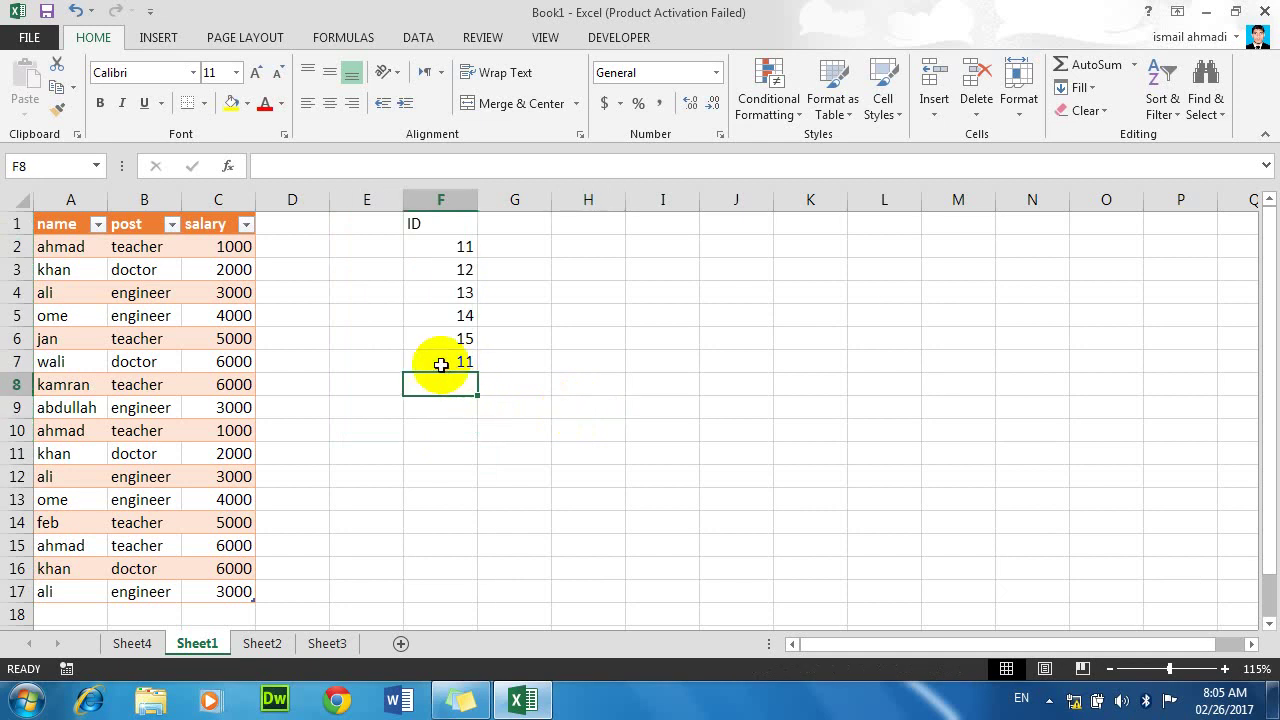
text(1)
key(Return)
text(1)
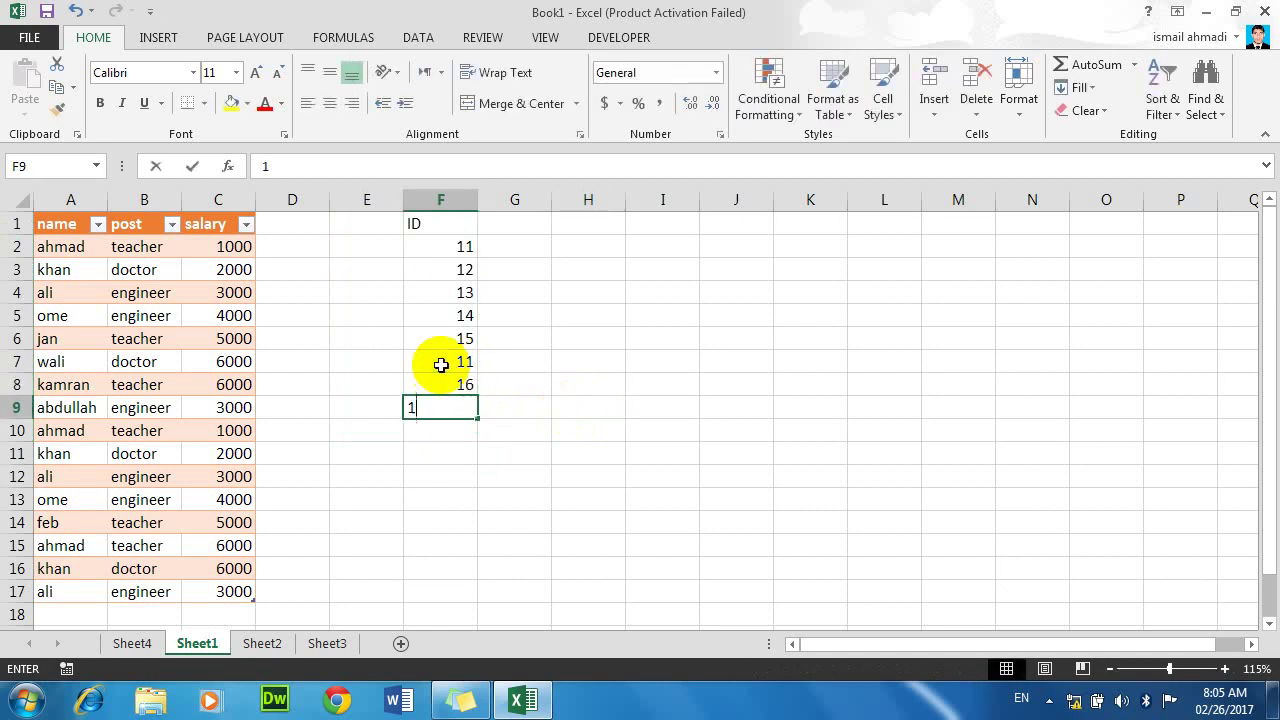
text(7)
key(Return)
text(18)
key(Return)
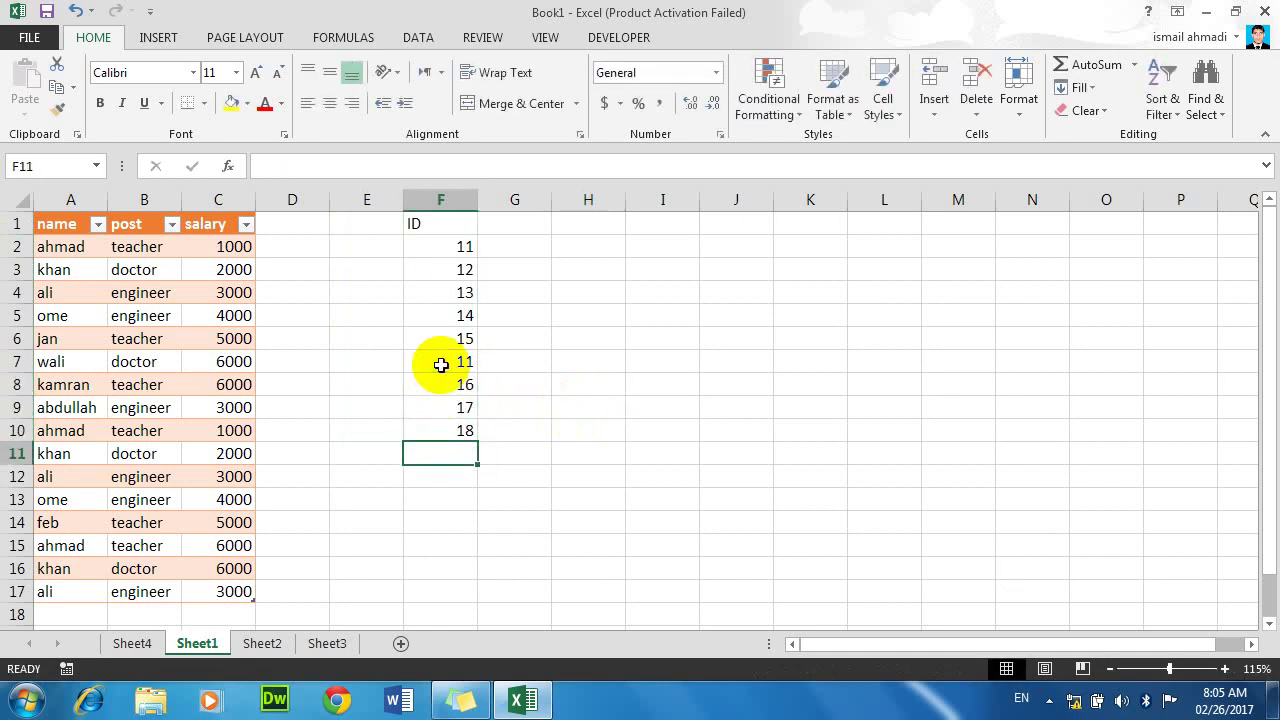
text(15)
key(Return)
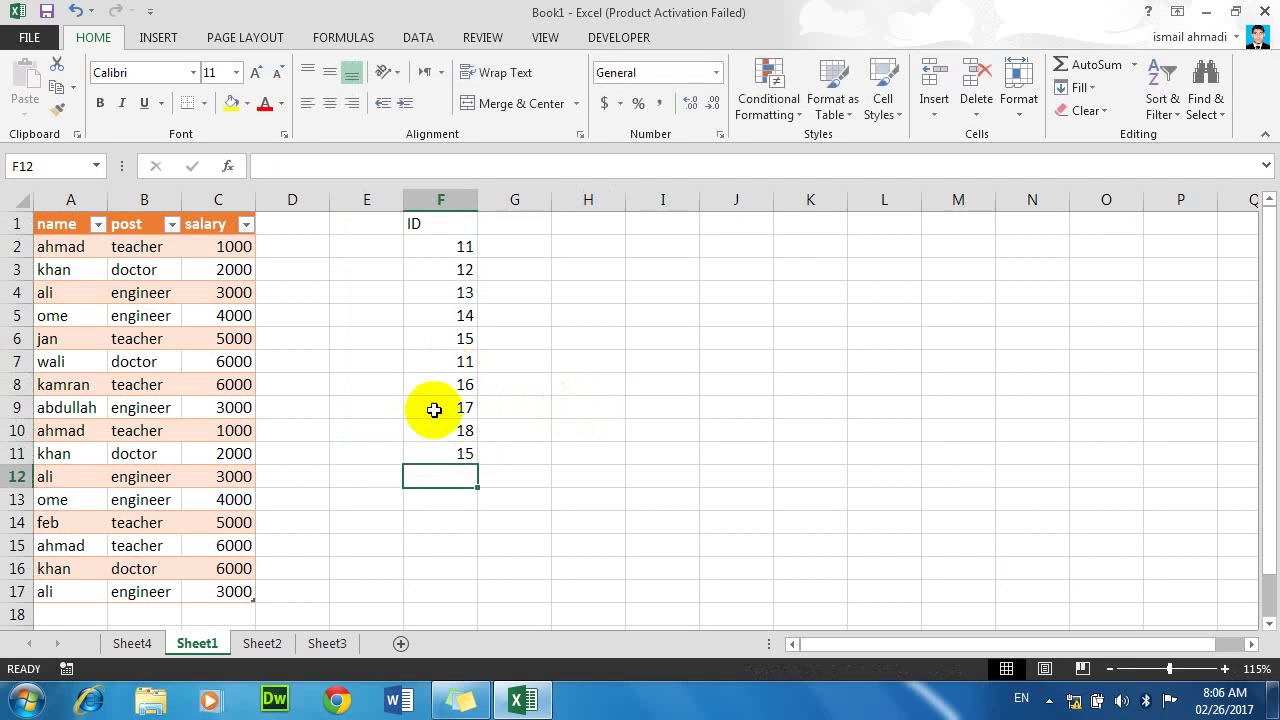
Step: Highlight duplicate values in F2:F11 with light red fill and dark red text
drag(457, 246, 450, 452)
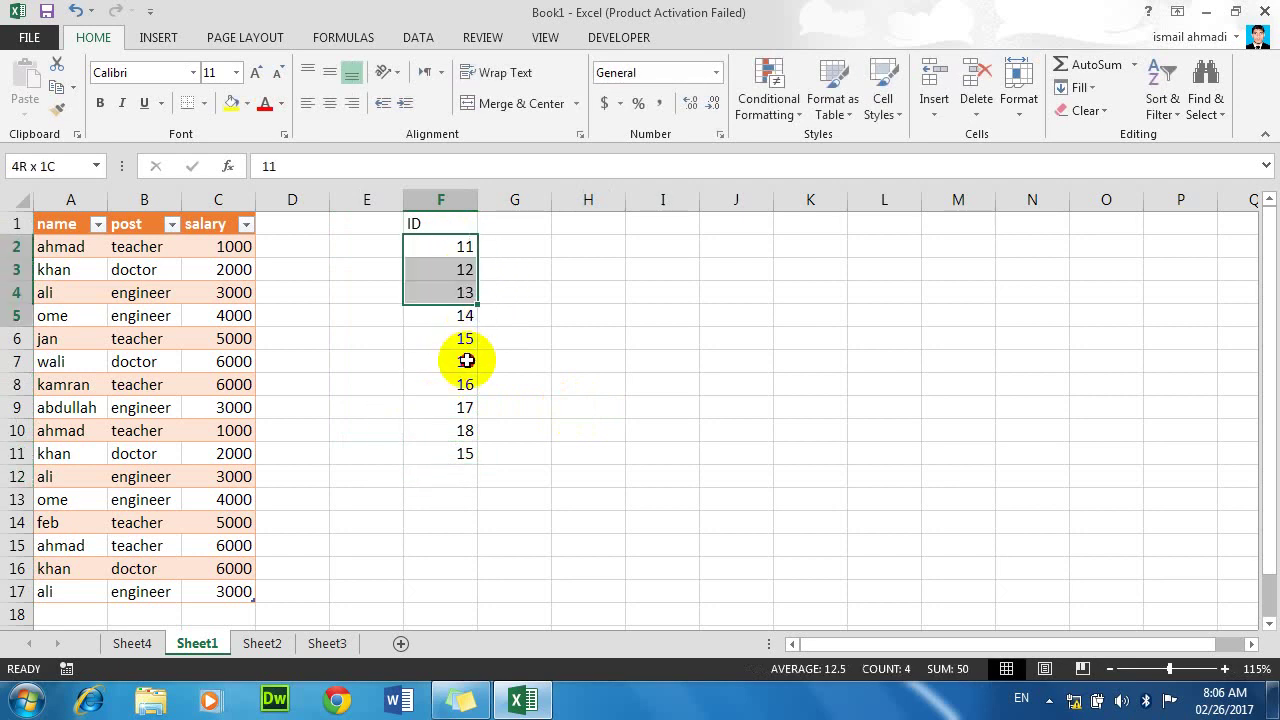
click(771, 106)
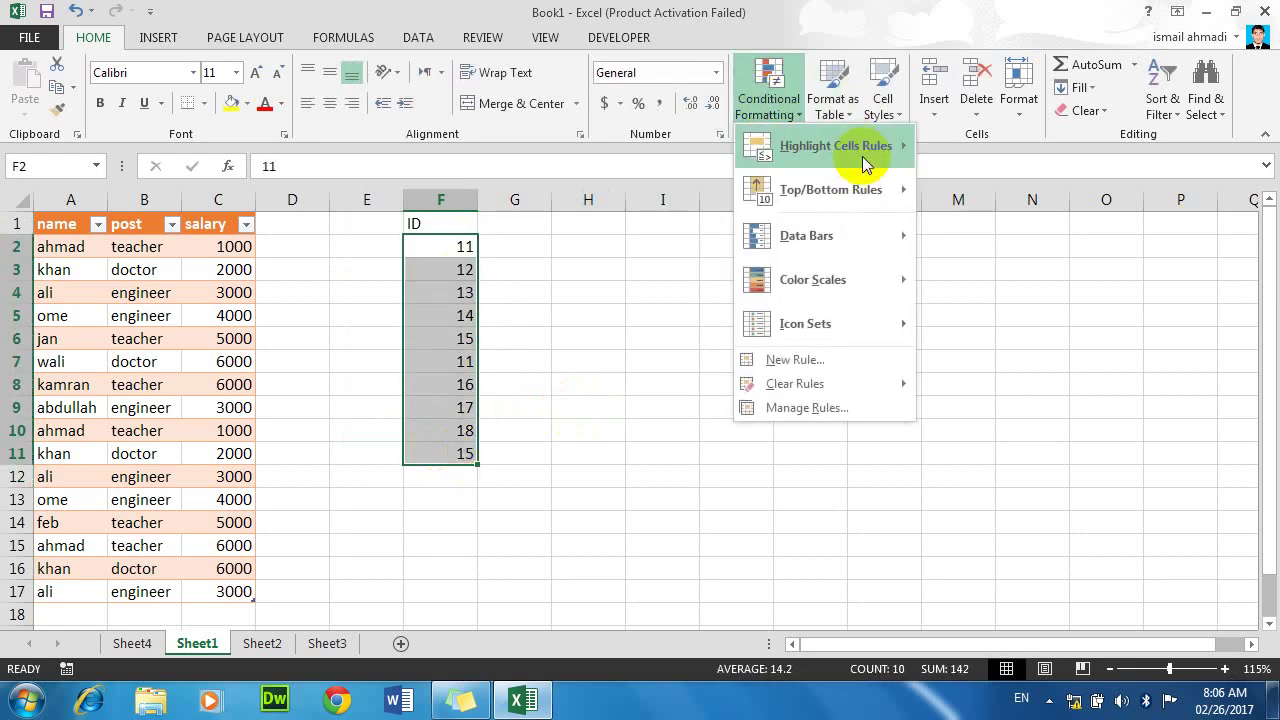
mouse_move(862, 152)
click(1012, 412)
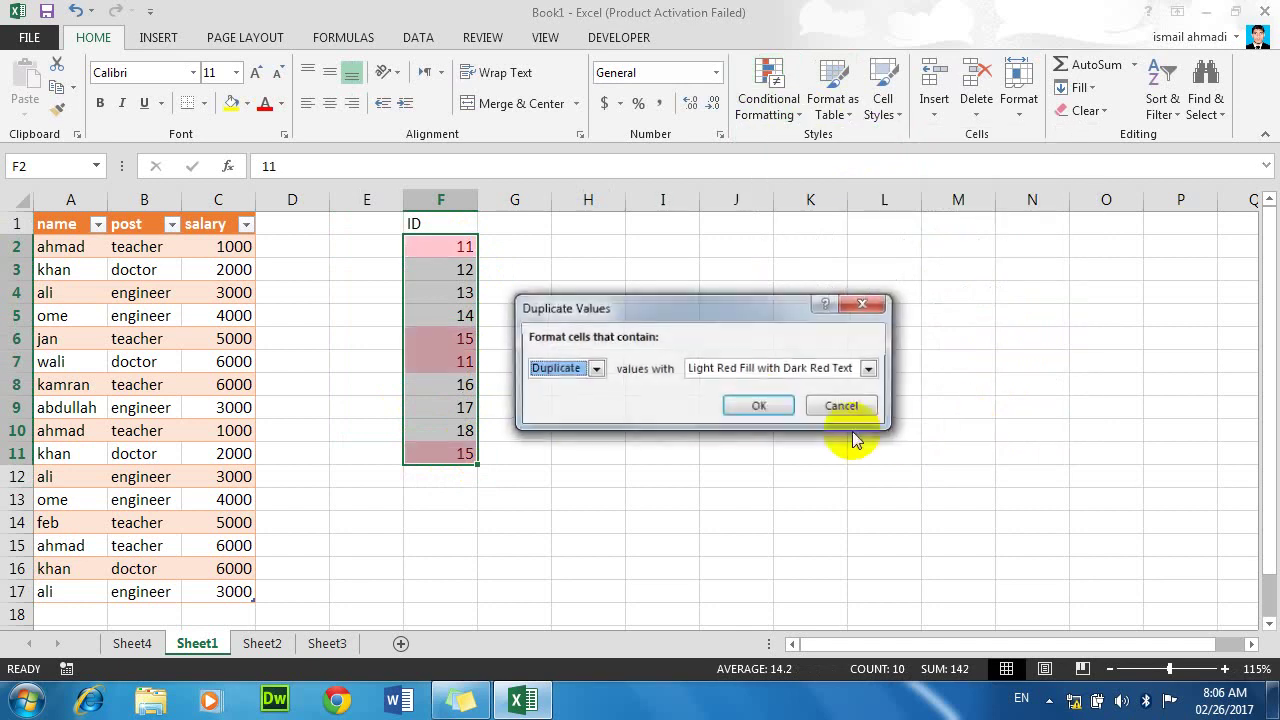
click(759, 403)
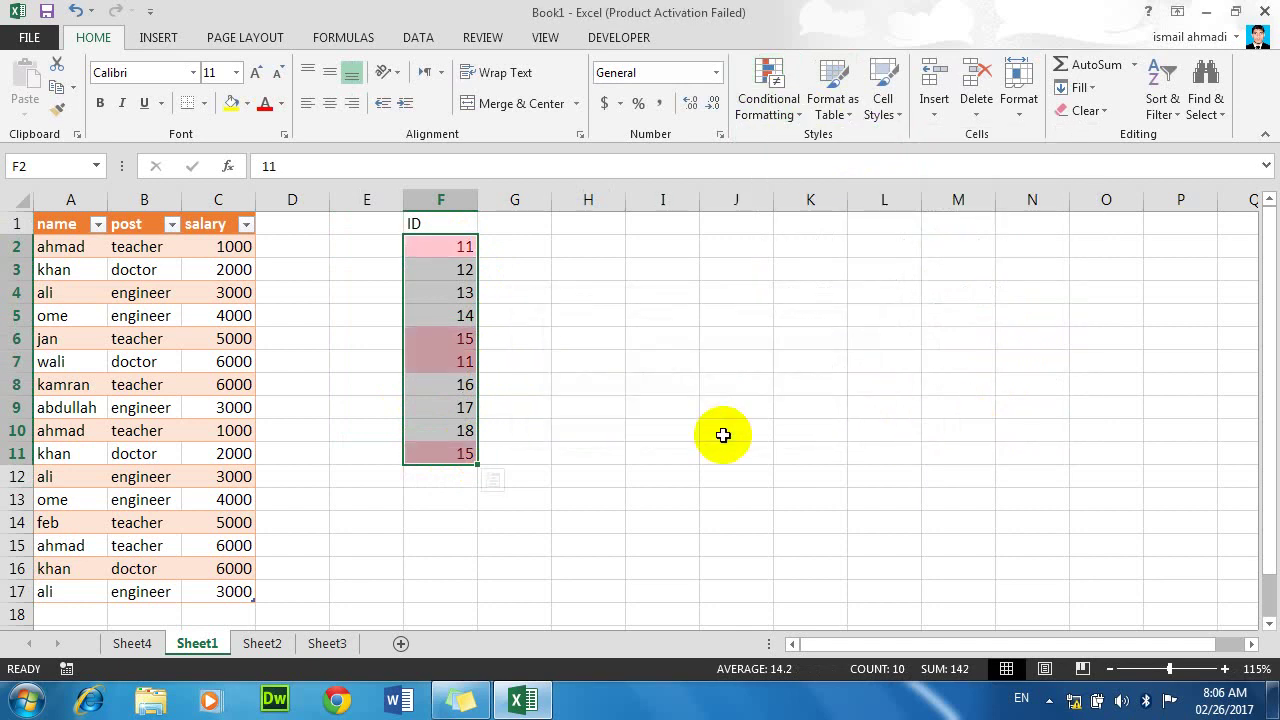
Step: Format the IDs as a light-style table, then undo the conversion with Ctrl+Z
click(842, 106)
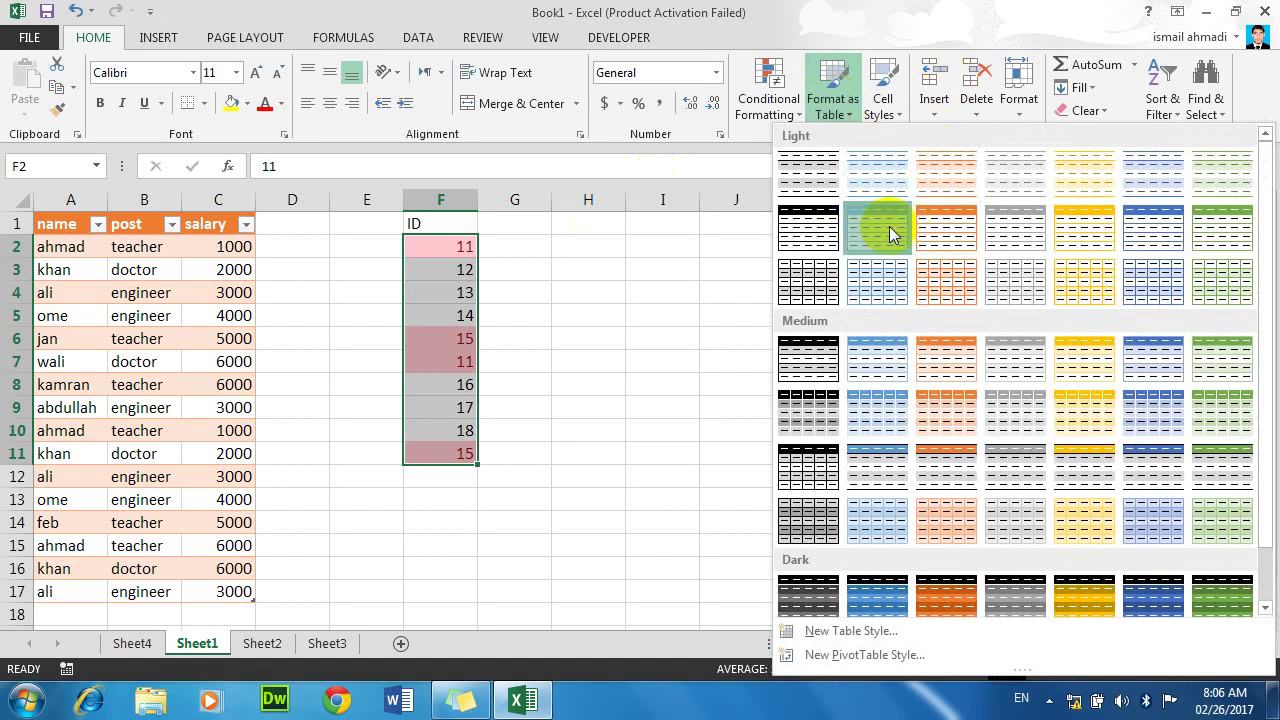
click(877, 226)
click(688, 402)
click(668, 405)
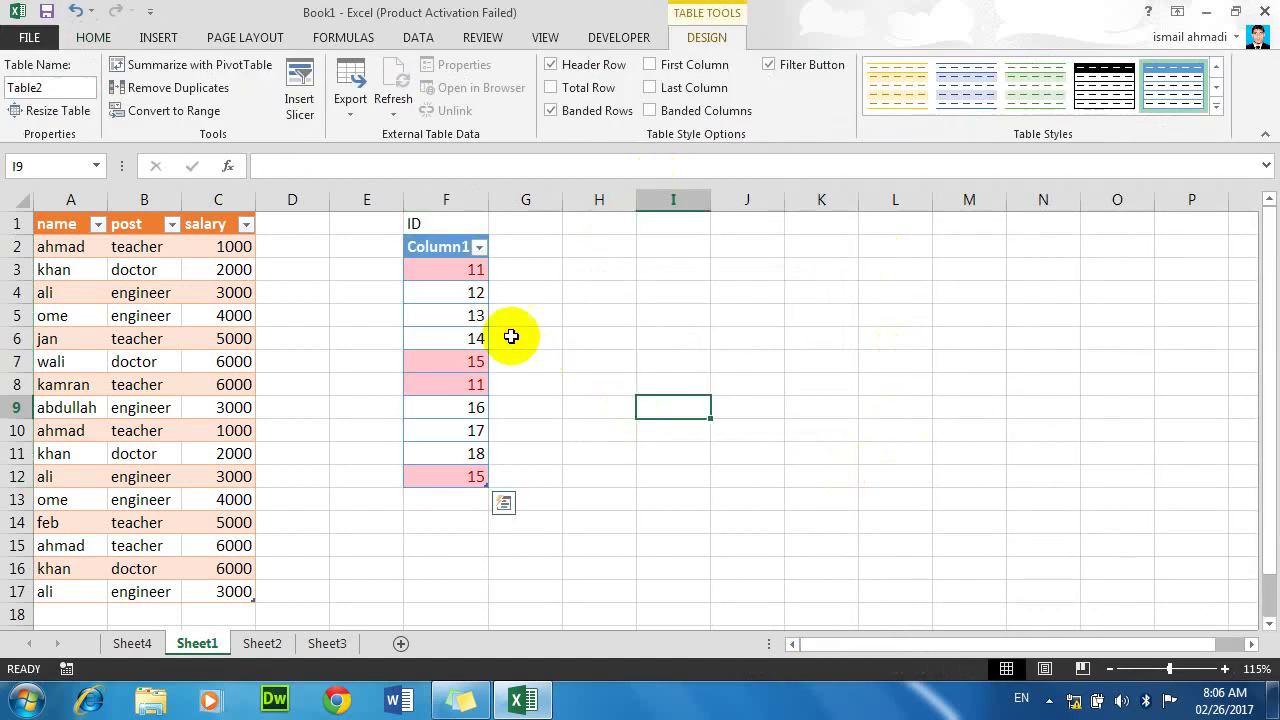
text(z)
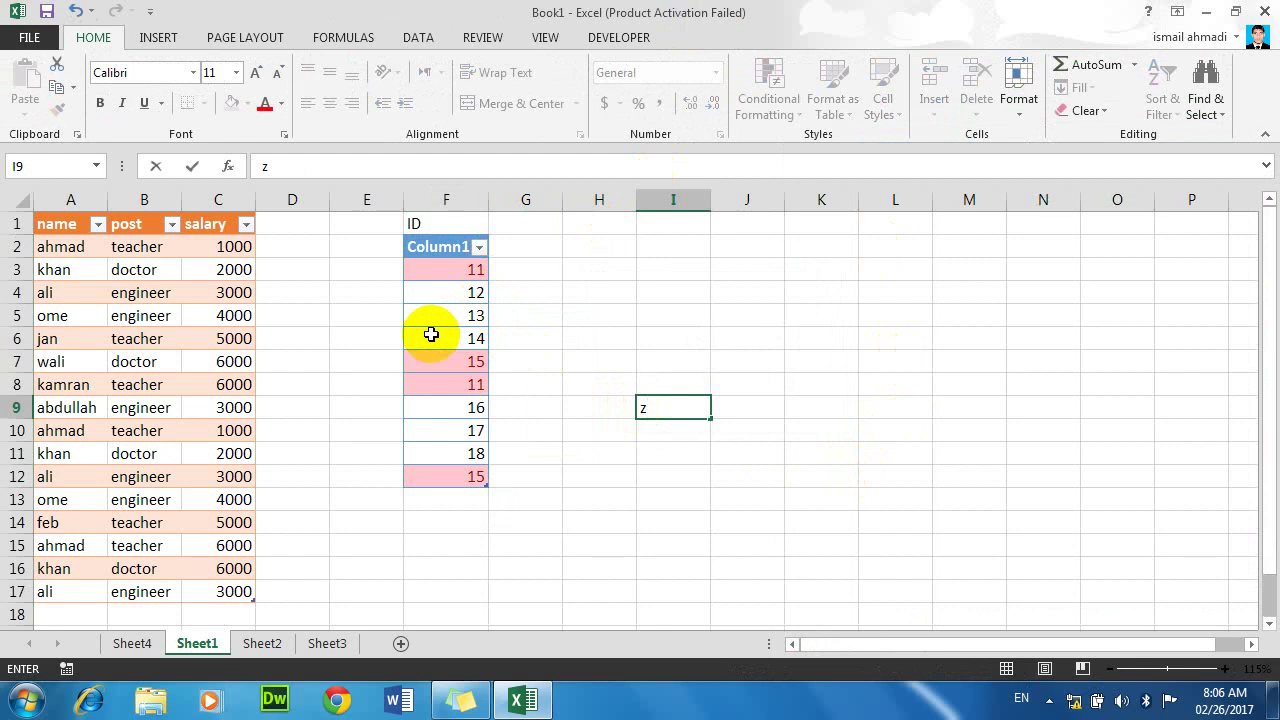
key(Escape)
click(523, 318)
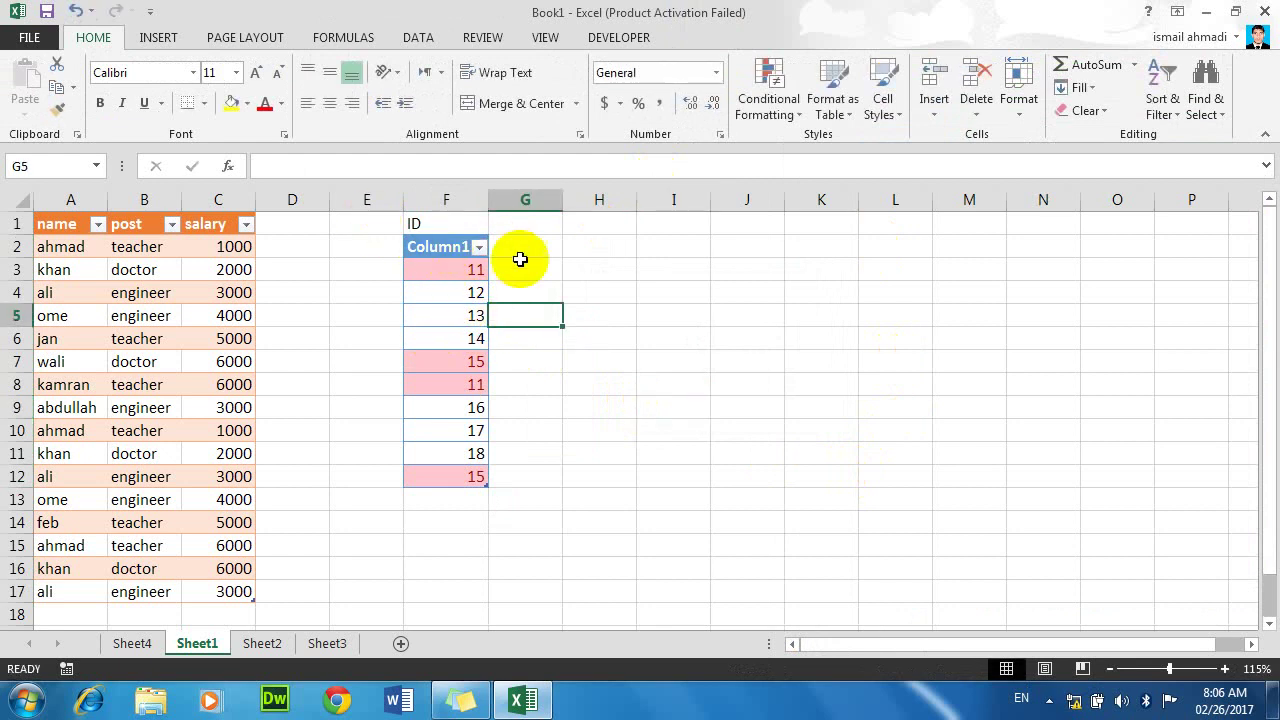
key(ctrl+z)
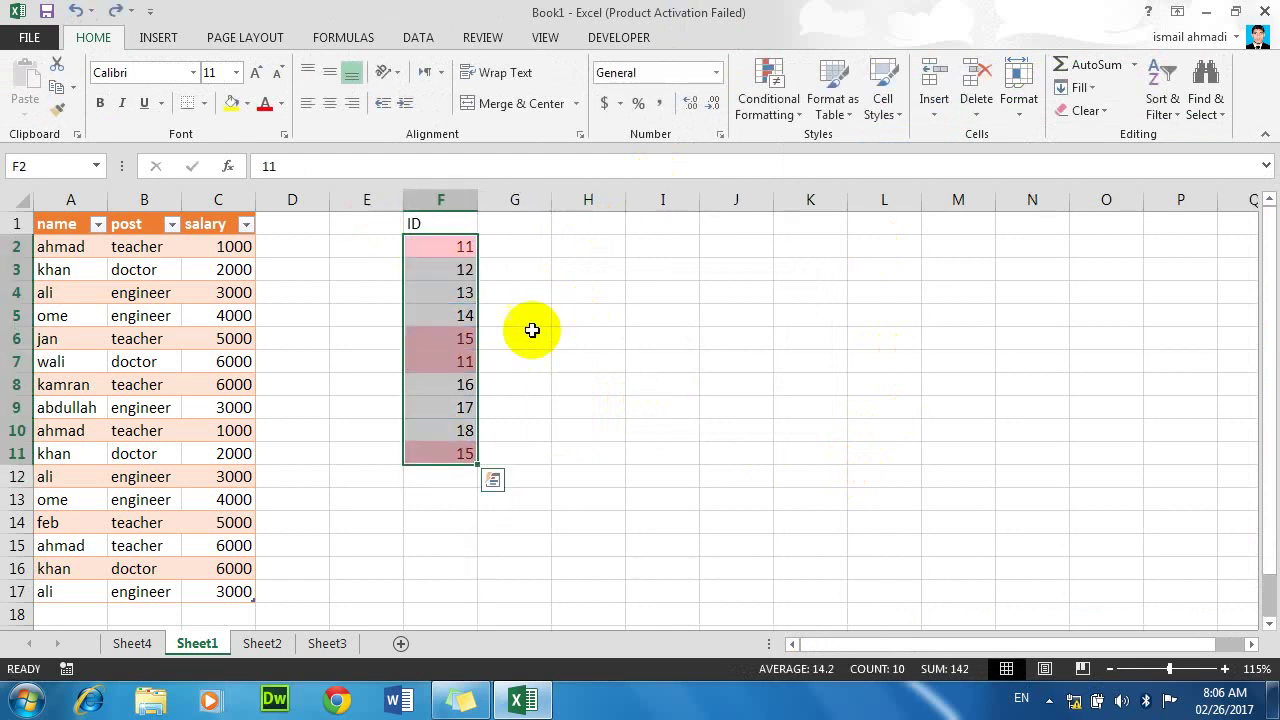
drag(425, 453, 452, 199)
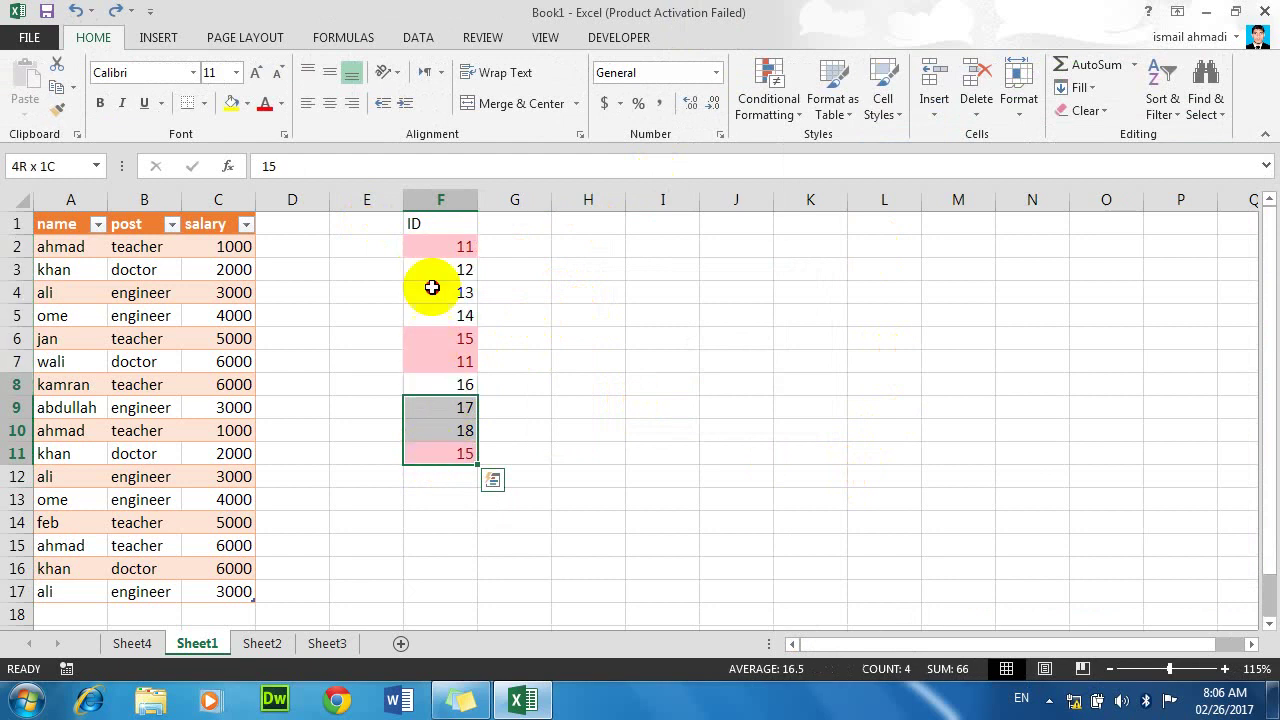
Step: Format the ID column F1:F11 as a table with a green style
click(840, 110)
click(889, 284)
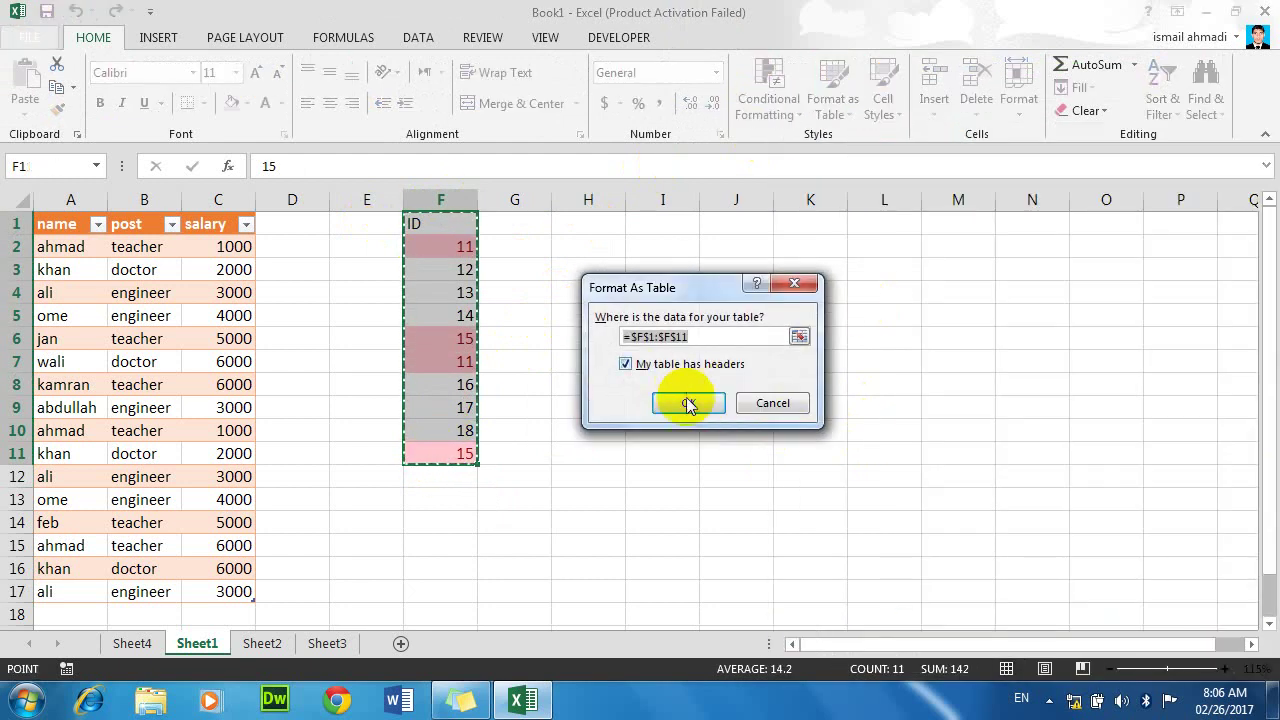
click(690, 403)
click(880, 430)
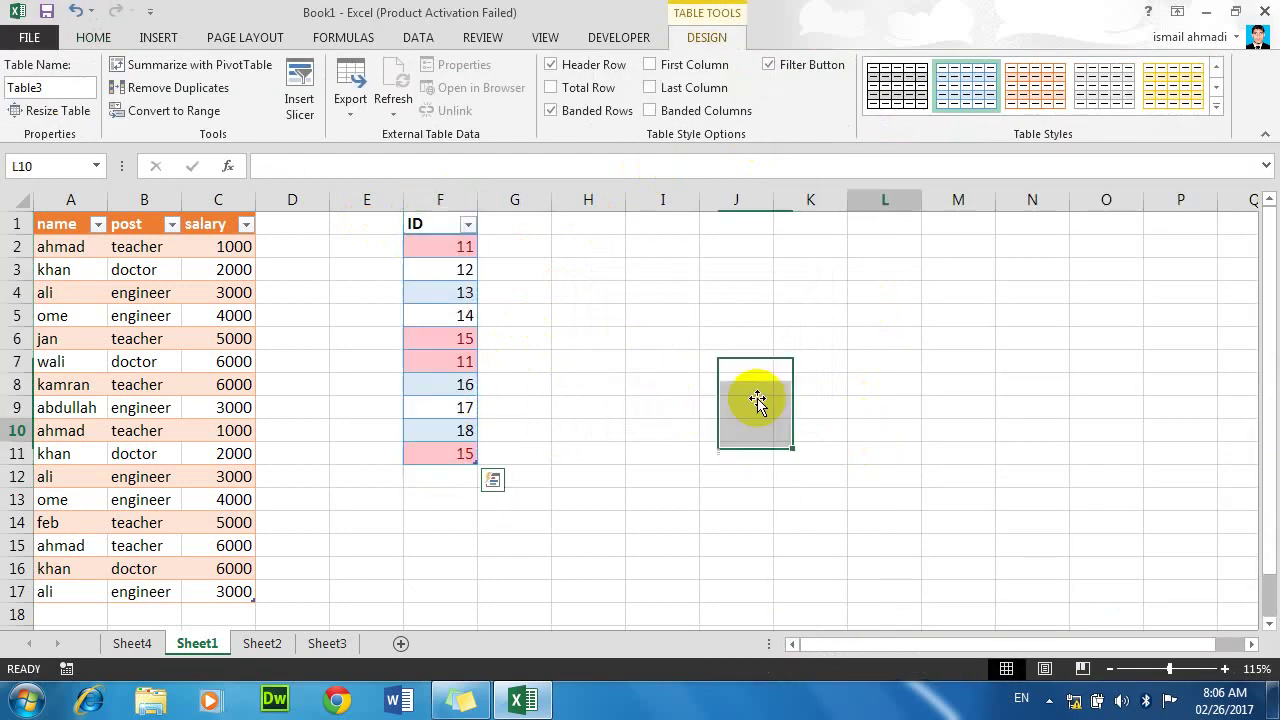
Step: Remove duplicate IDs from the table, leaving the unique values 11 to 18
click(447, 247)
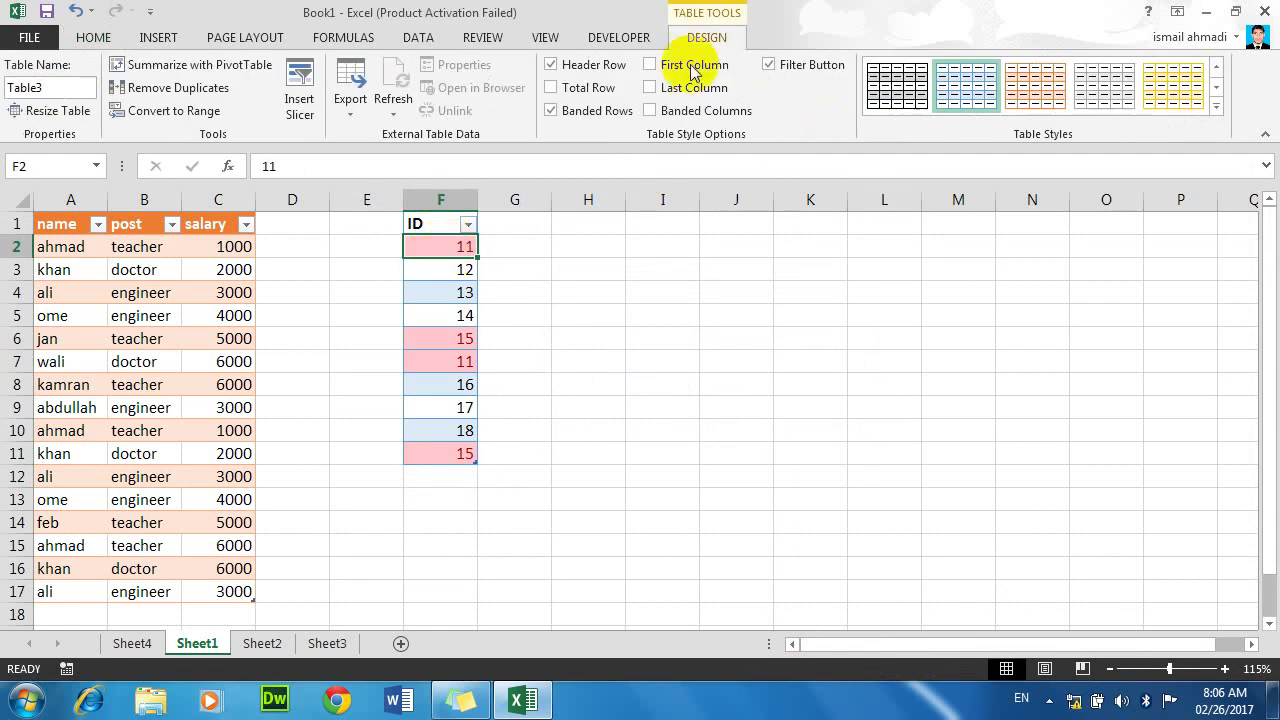
click(175, 100)
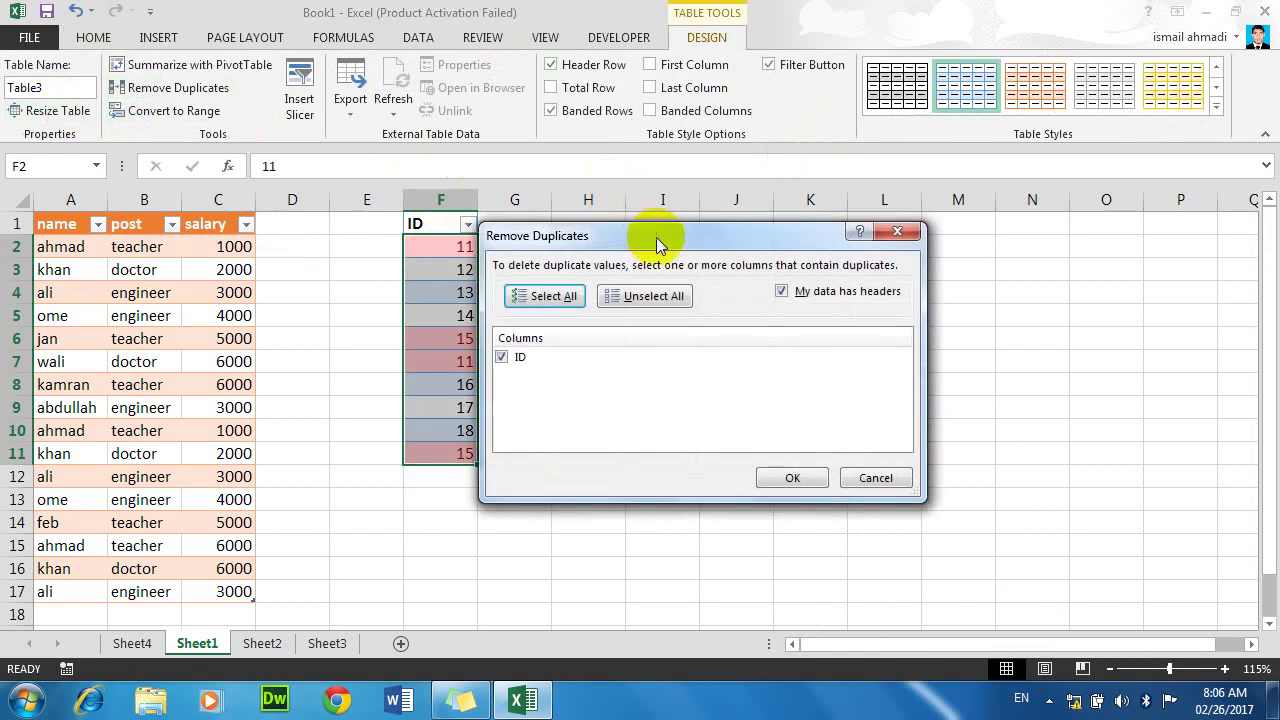
drag(657, 241, 719, 194)
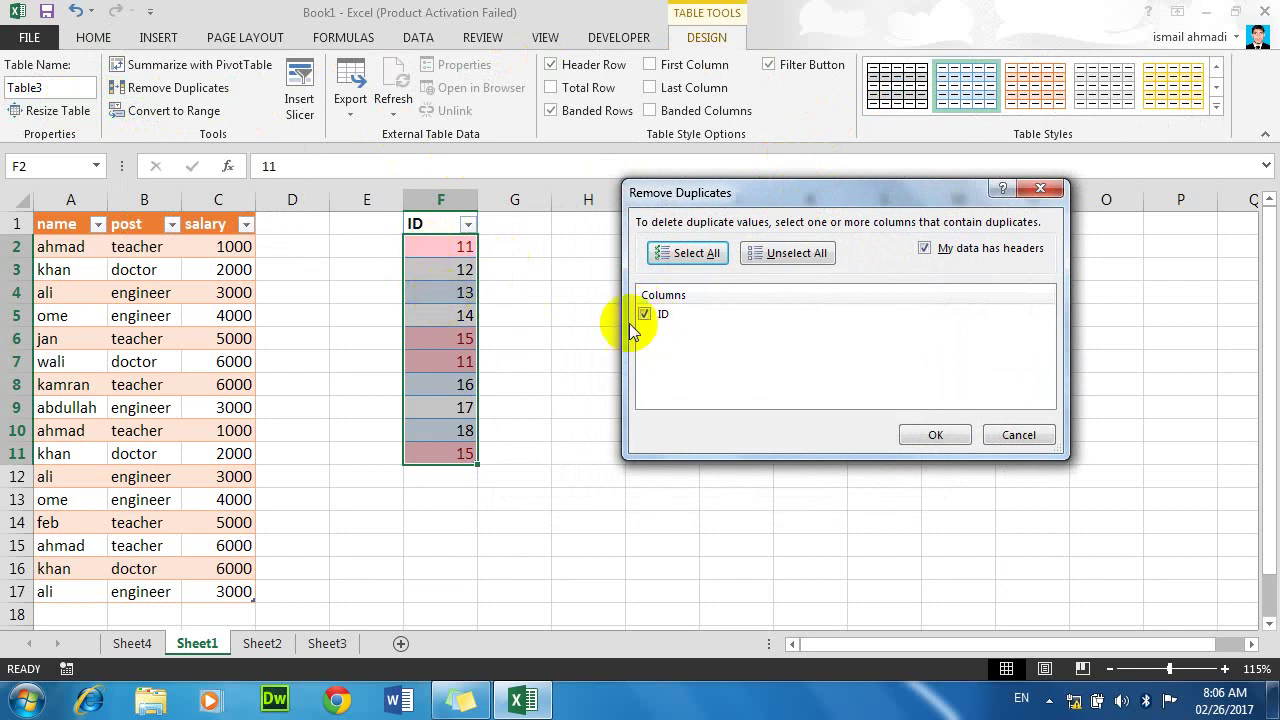
click(934, 434)
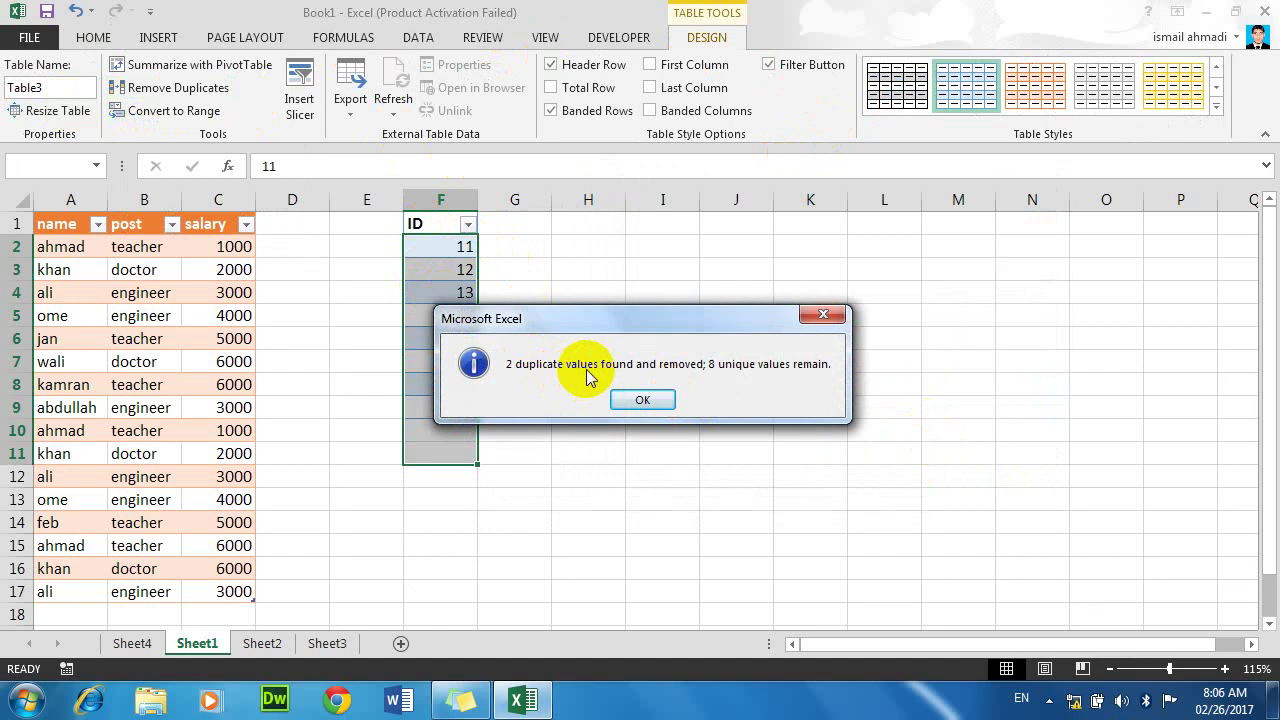
click(648, 400)
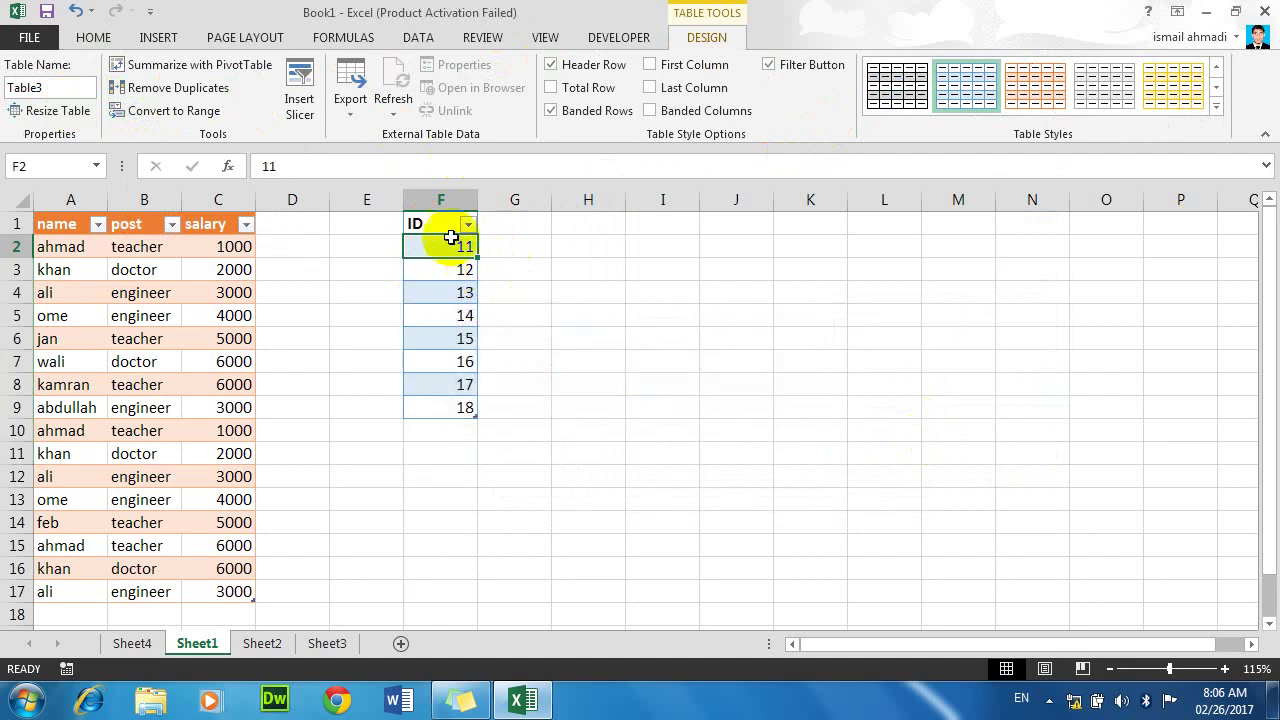
click(455, 240)
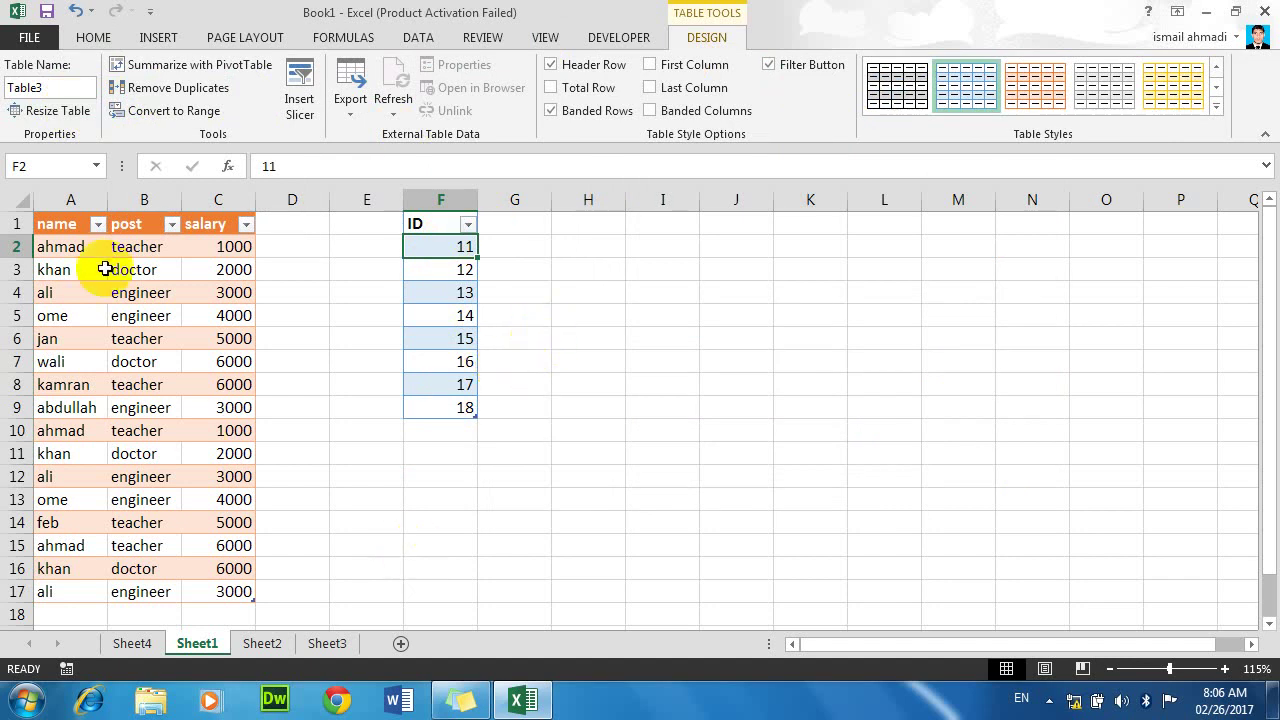
drag(65, 223, 214, 590)
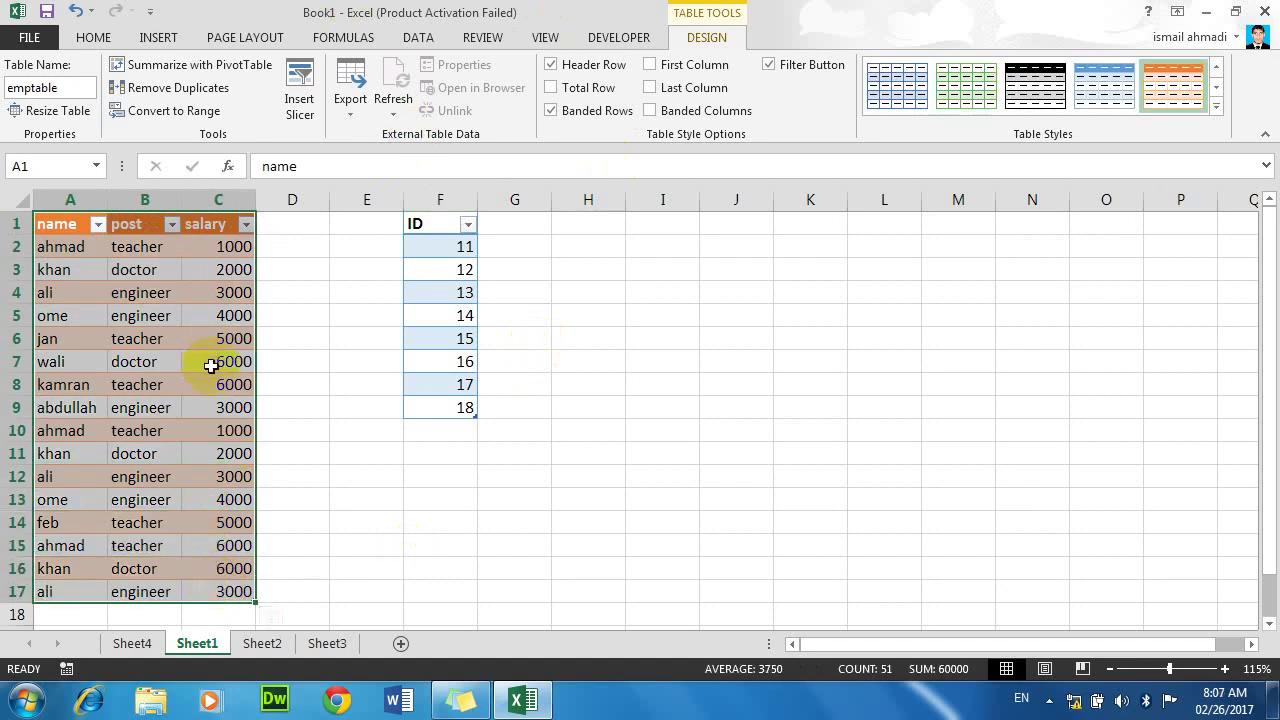
click(170, 88)
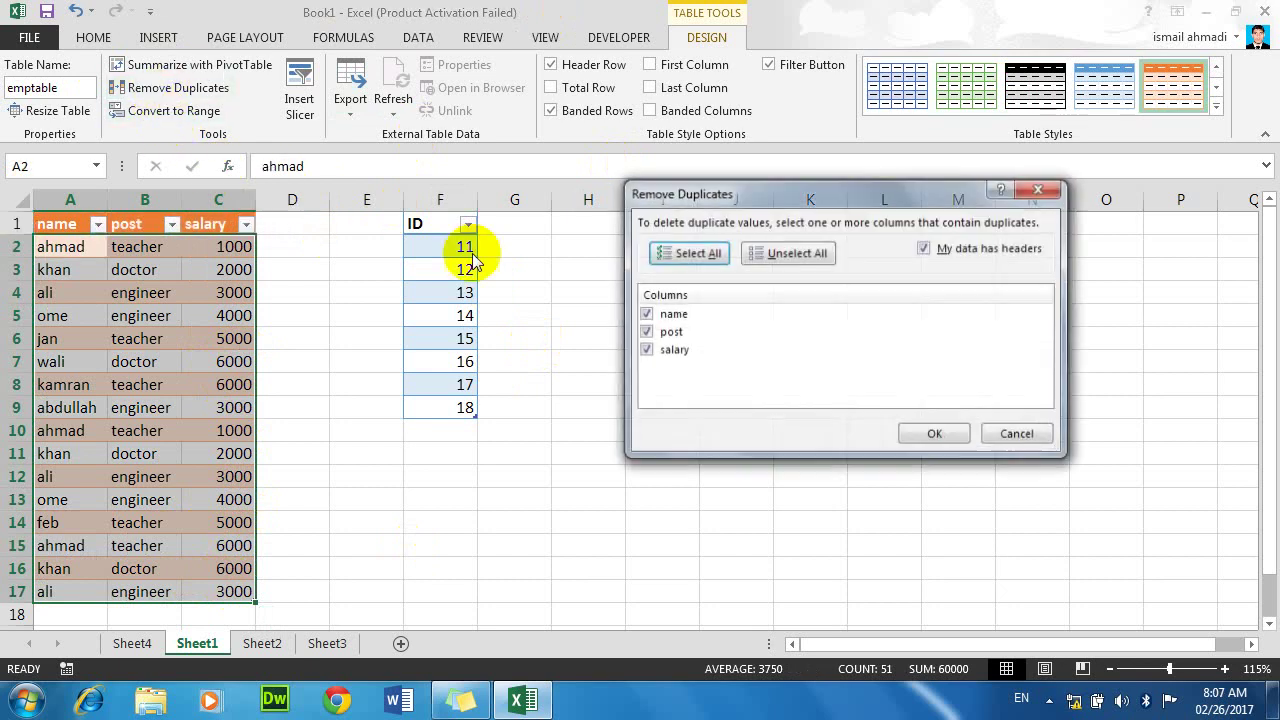
click(645, 331)
click(647, 350)
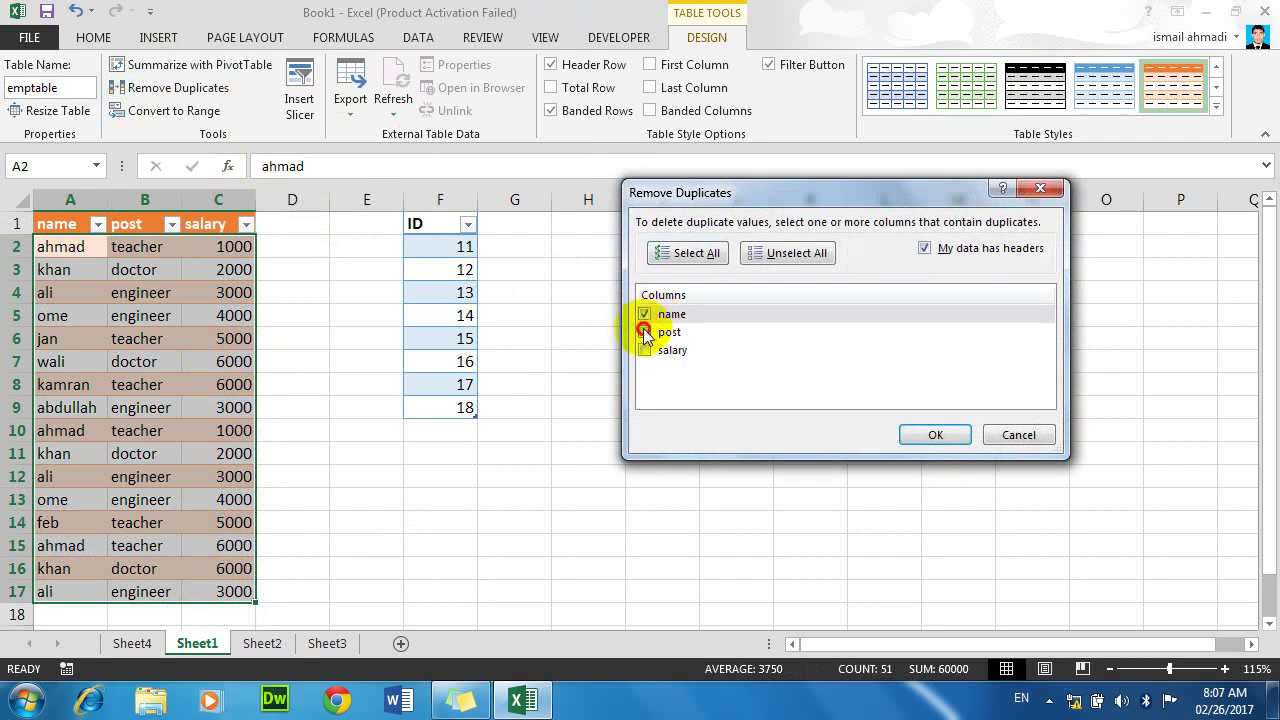
click(645, 331)
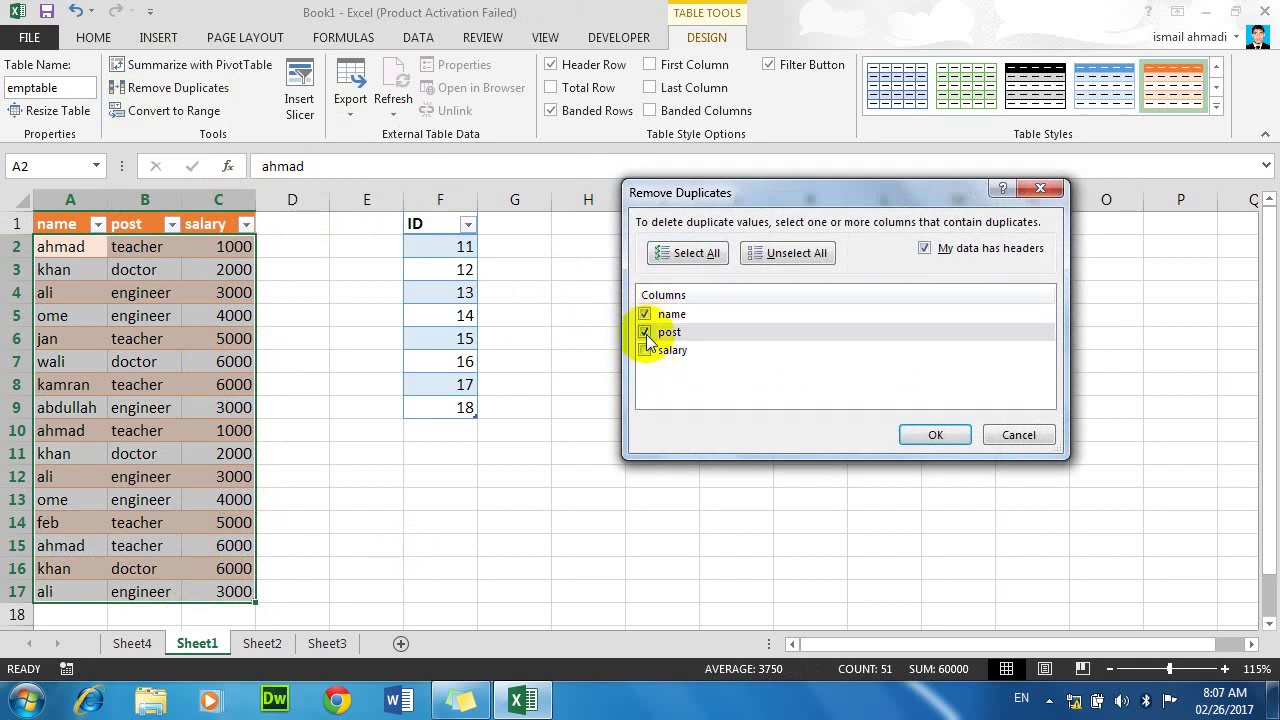
click(645, 313)
click(645, 350)
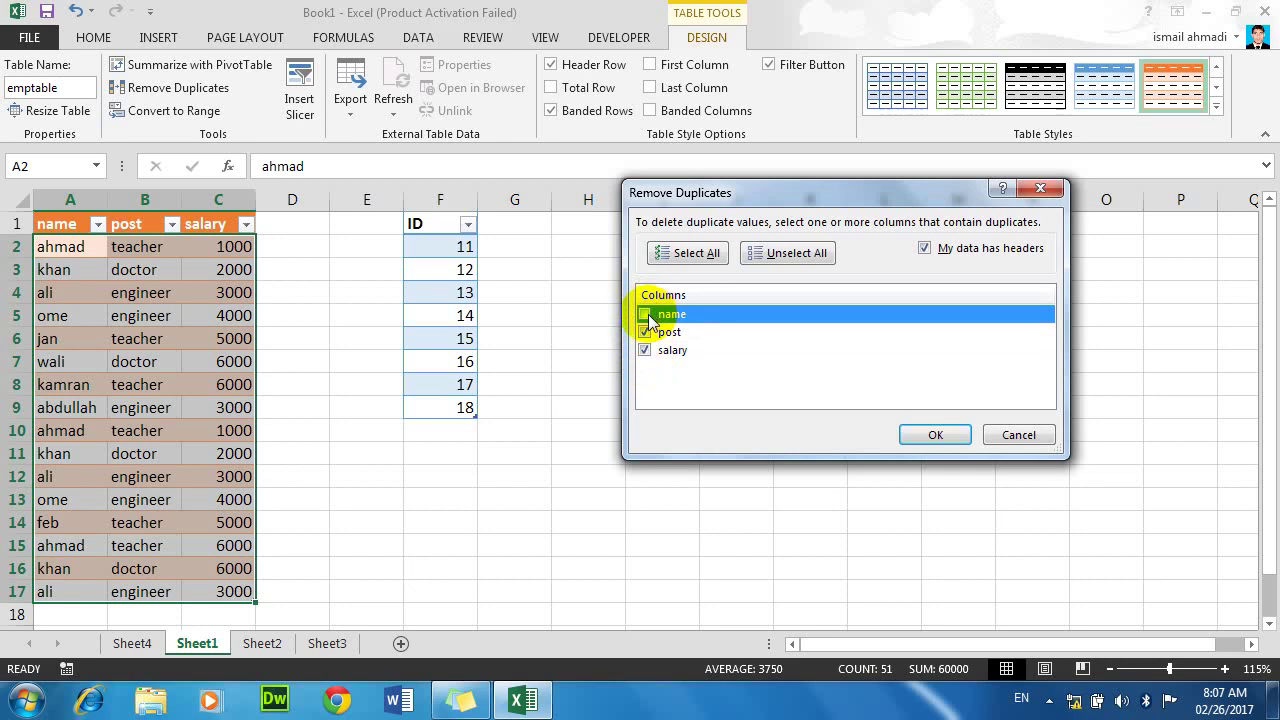
click(645, 350)
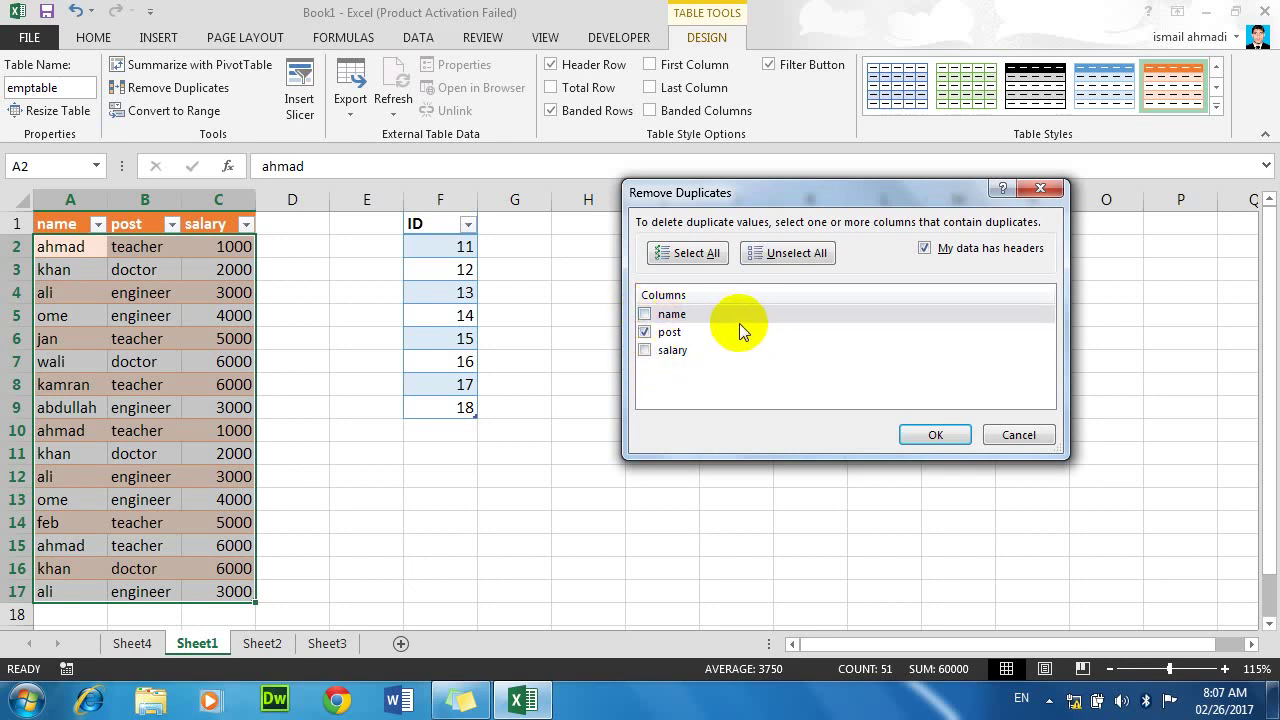
click(645, 313)
click(645, 350)
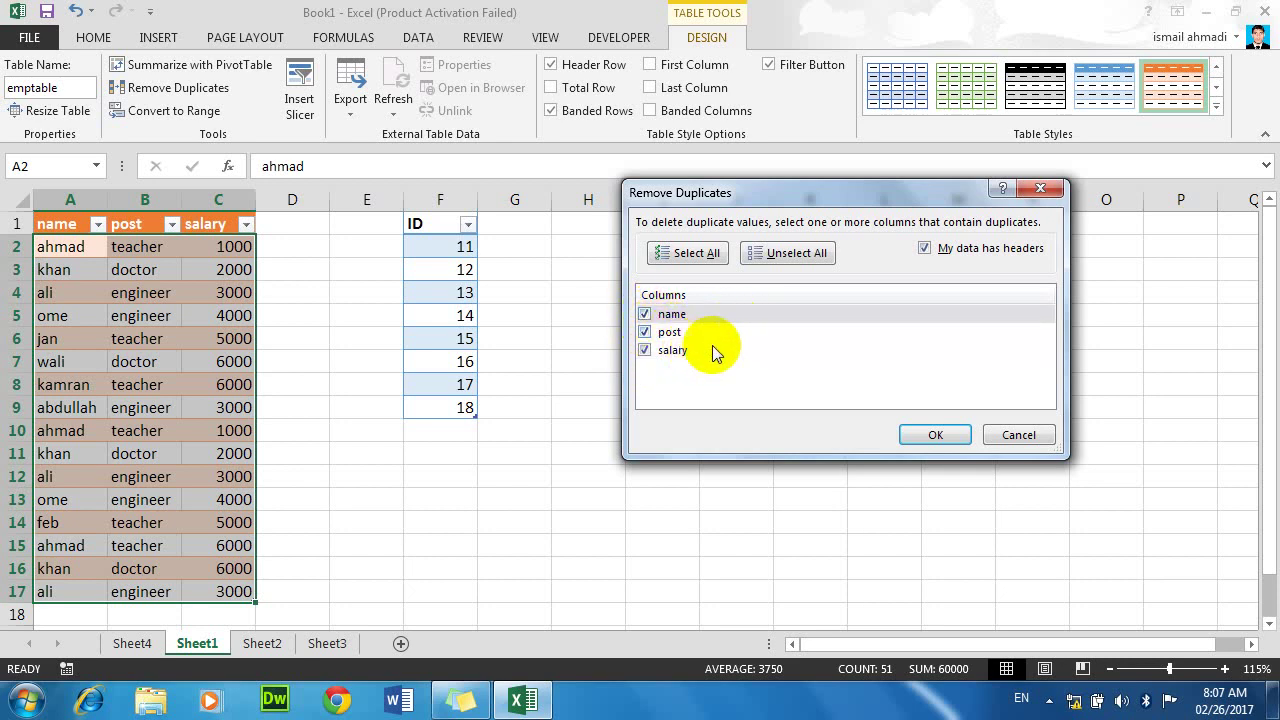
click(930, 434)
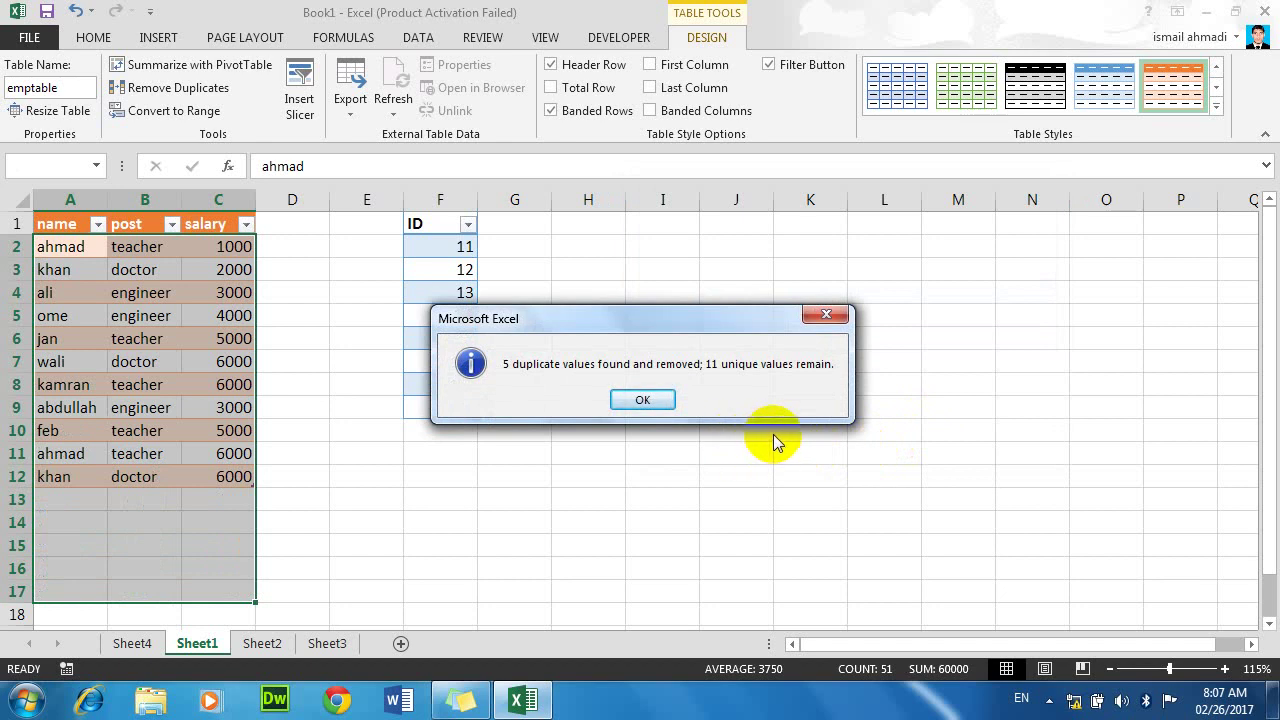
click(826, 314)
key(ctrl+z)
click(194, 330)
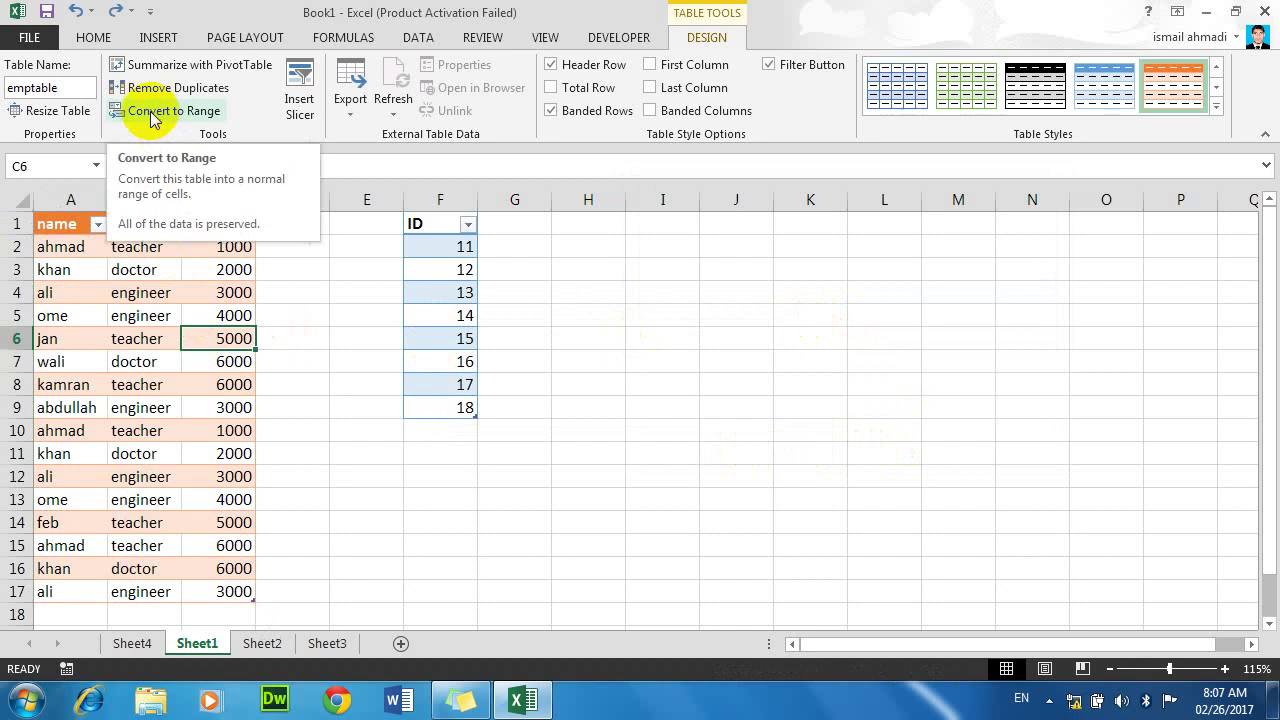
drag(650, 268, 867, 504)
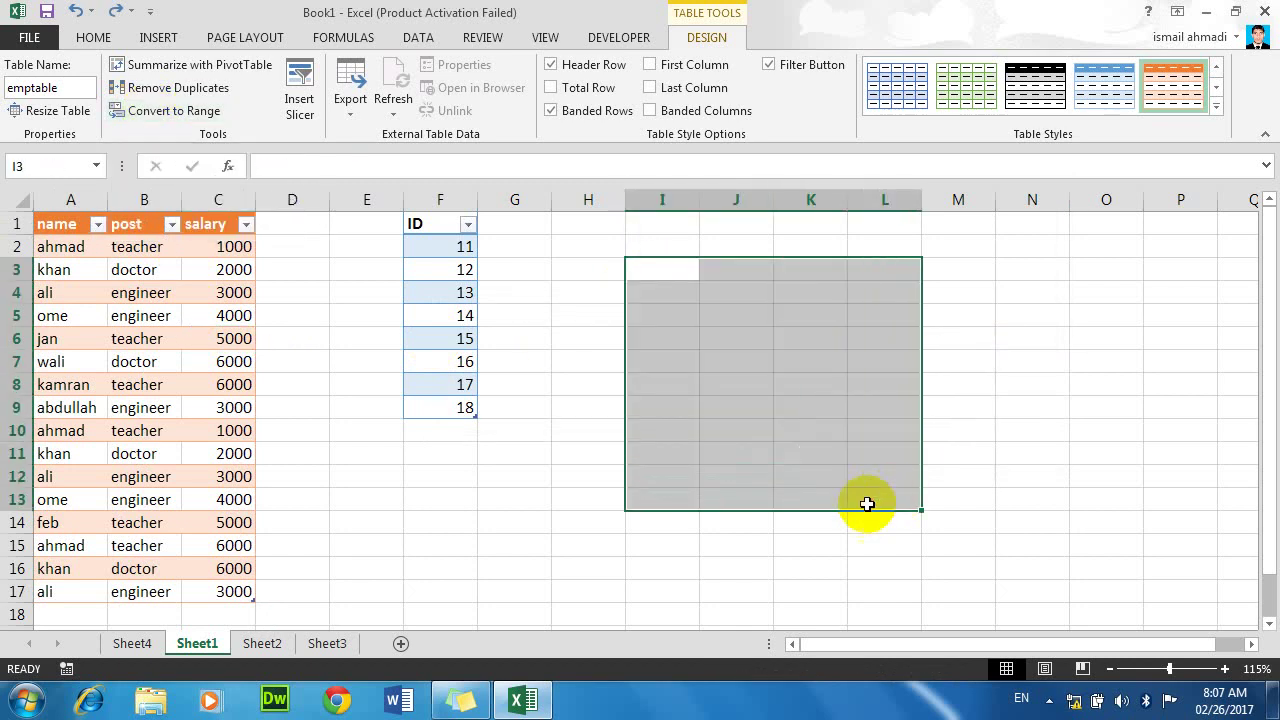
Step: Enter asad into every selected cell of I3:L13 with Ctrl+Enter
text(asad)
key(ctrl+Return)
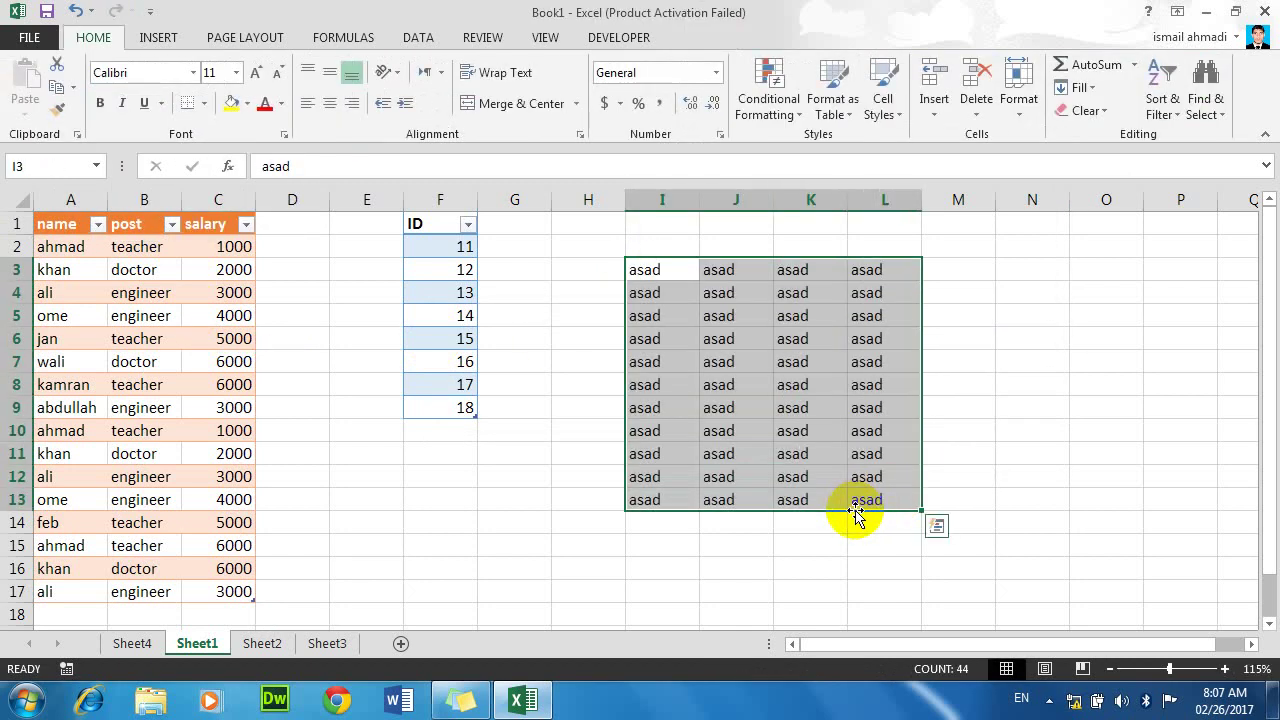
click(806, 348)
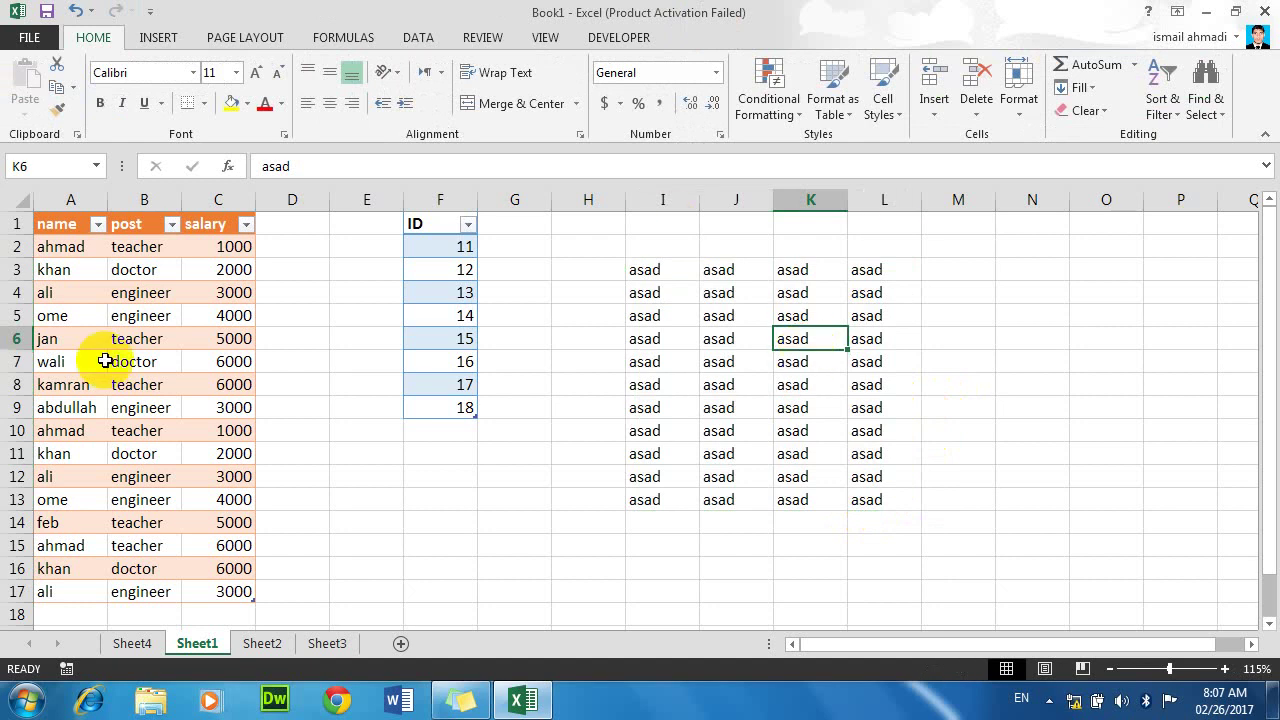
Step: Click cells in both tables and outside them, then select the whole name, post and salary table
click(132, 386)
click(438, 300)
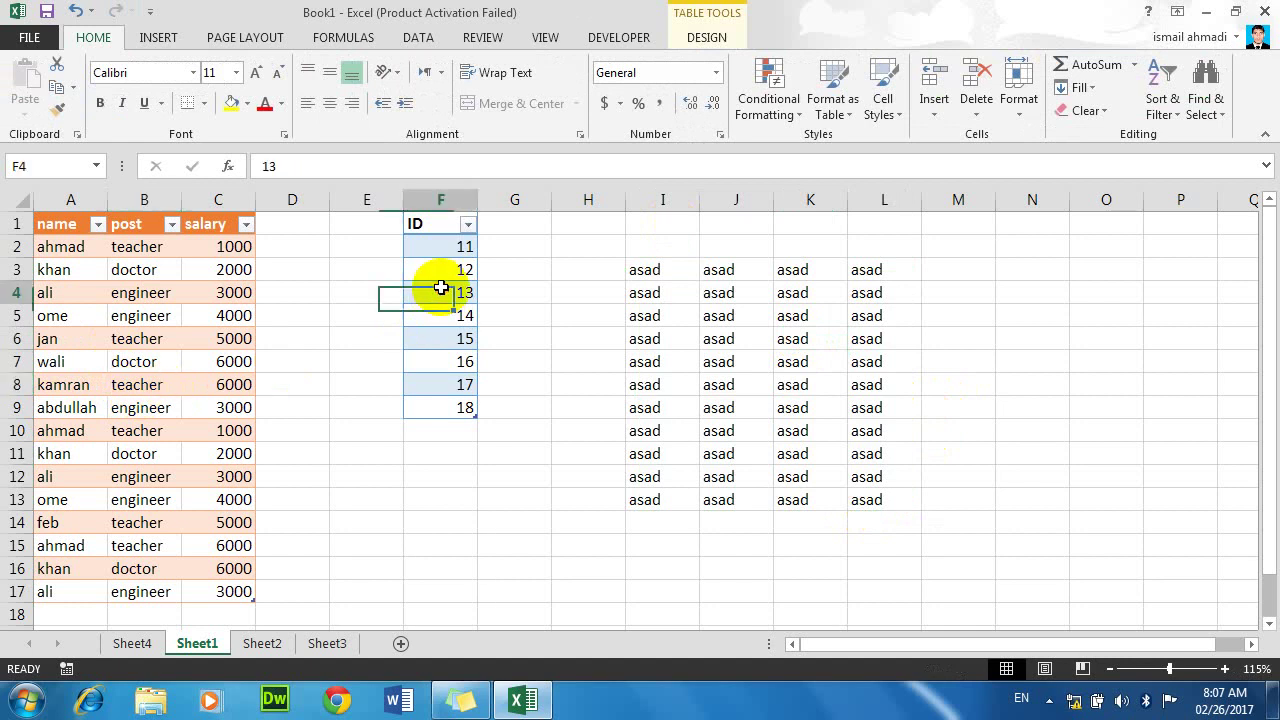
click(444, 473)
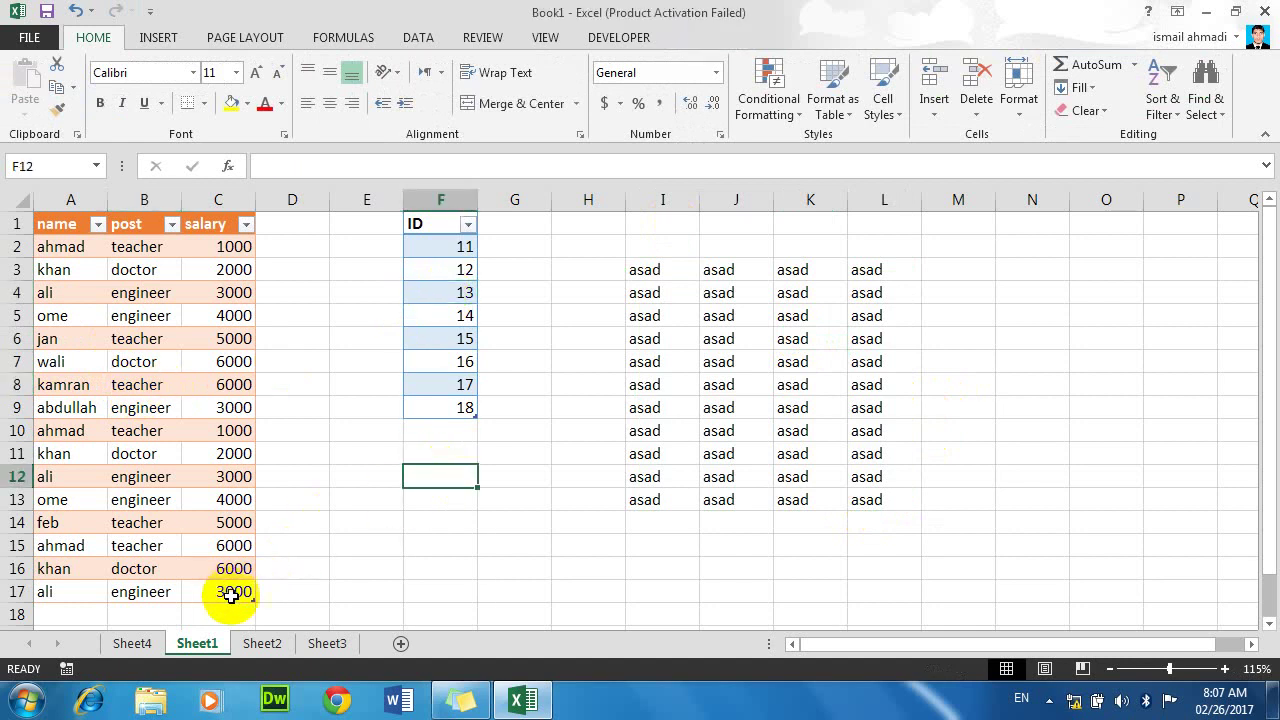
click(146, 407)
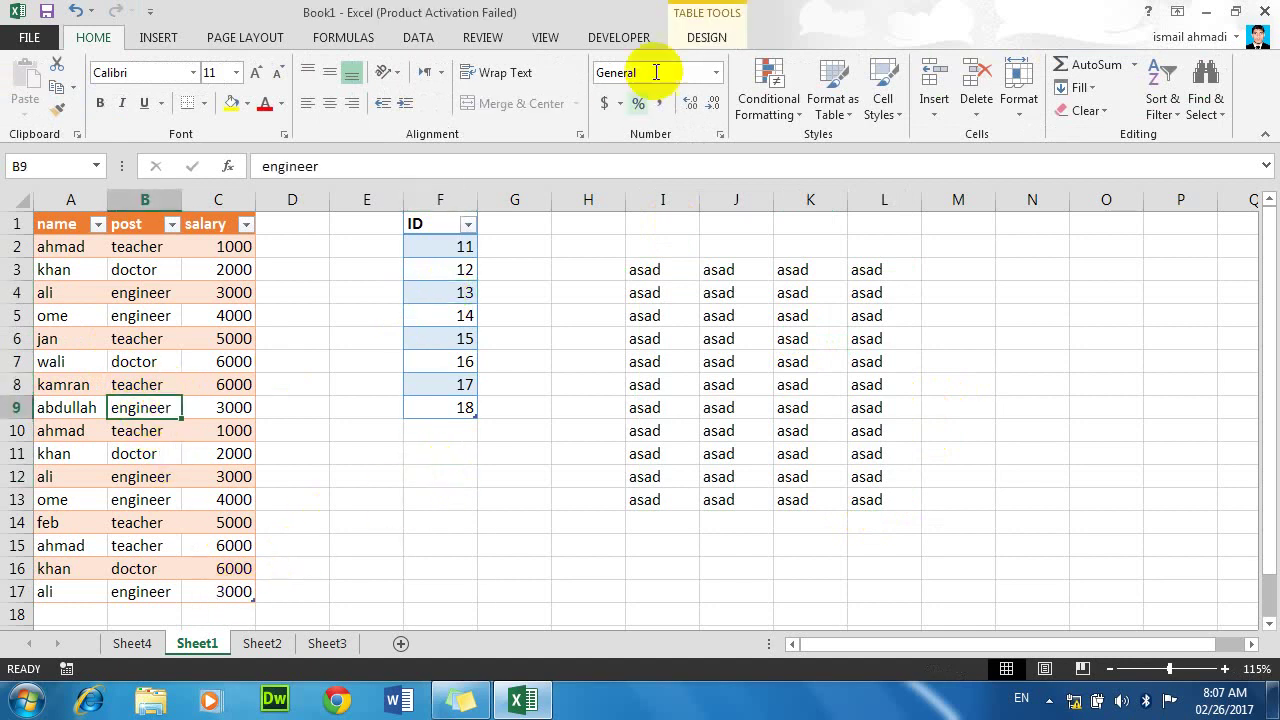
click(430, 272)
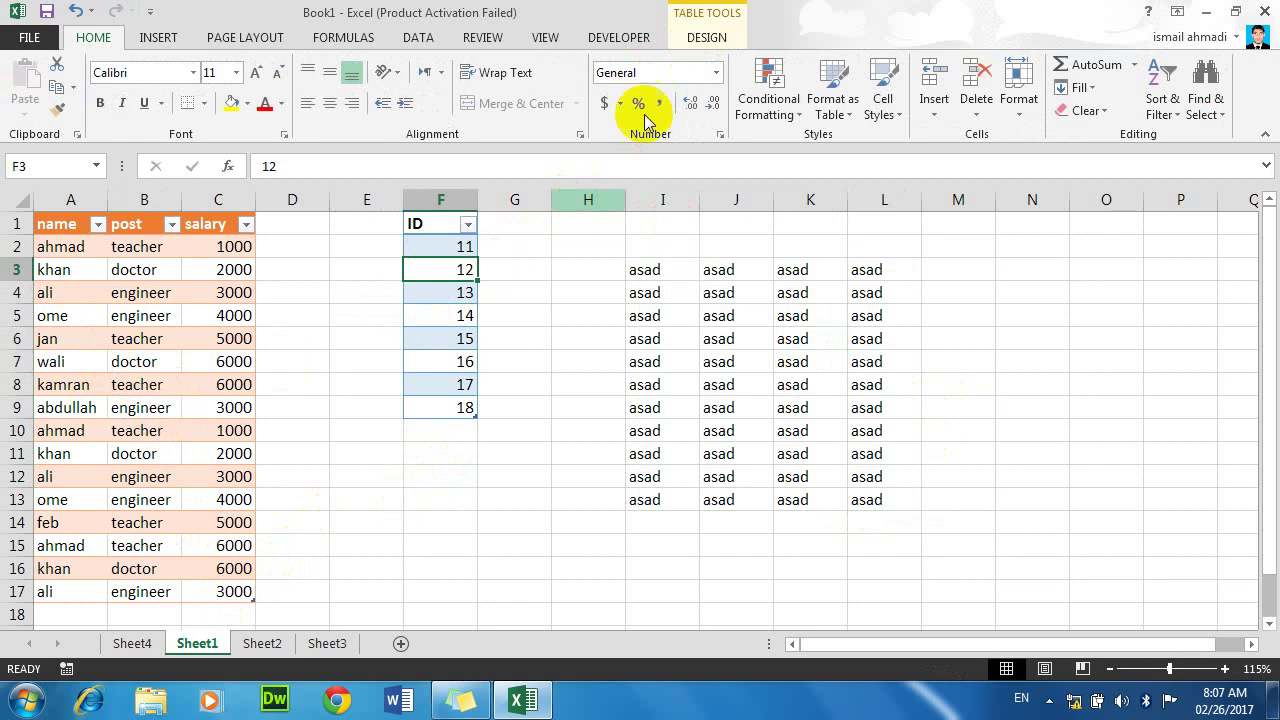
click(747, 360)
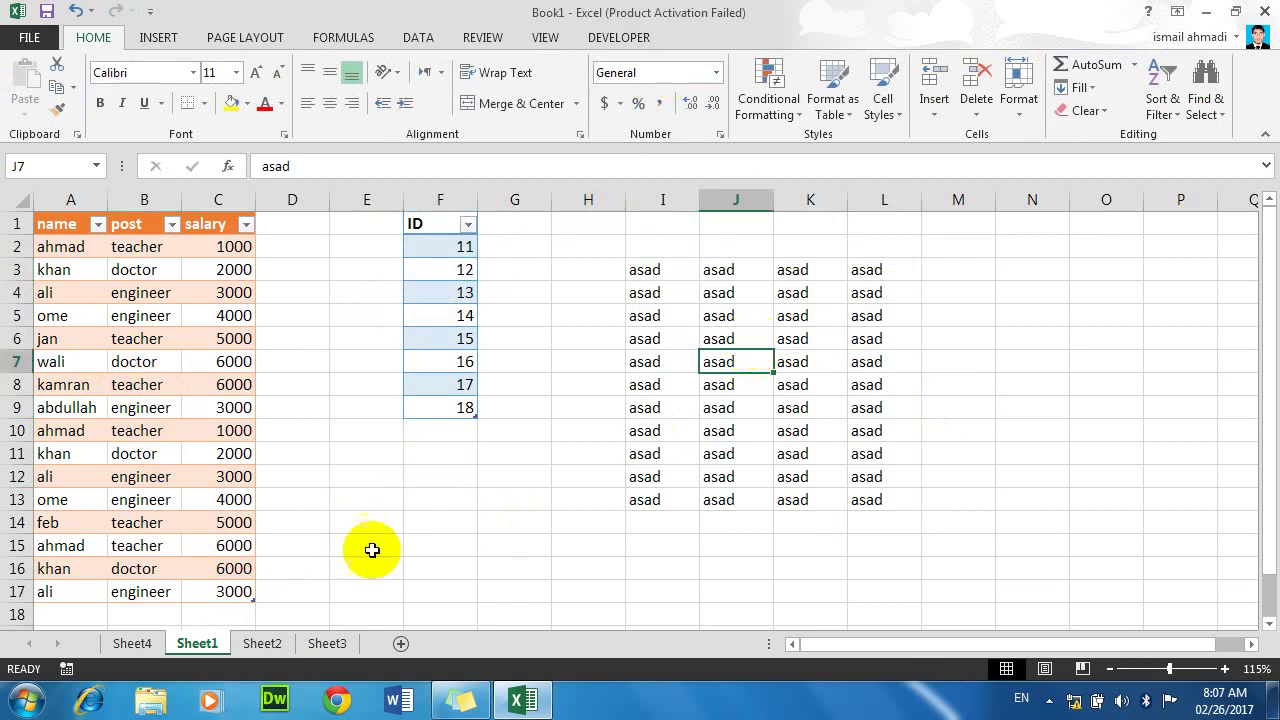
drag(234, 591, 50, 224)
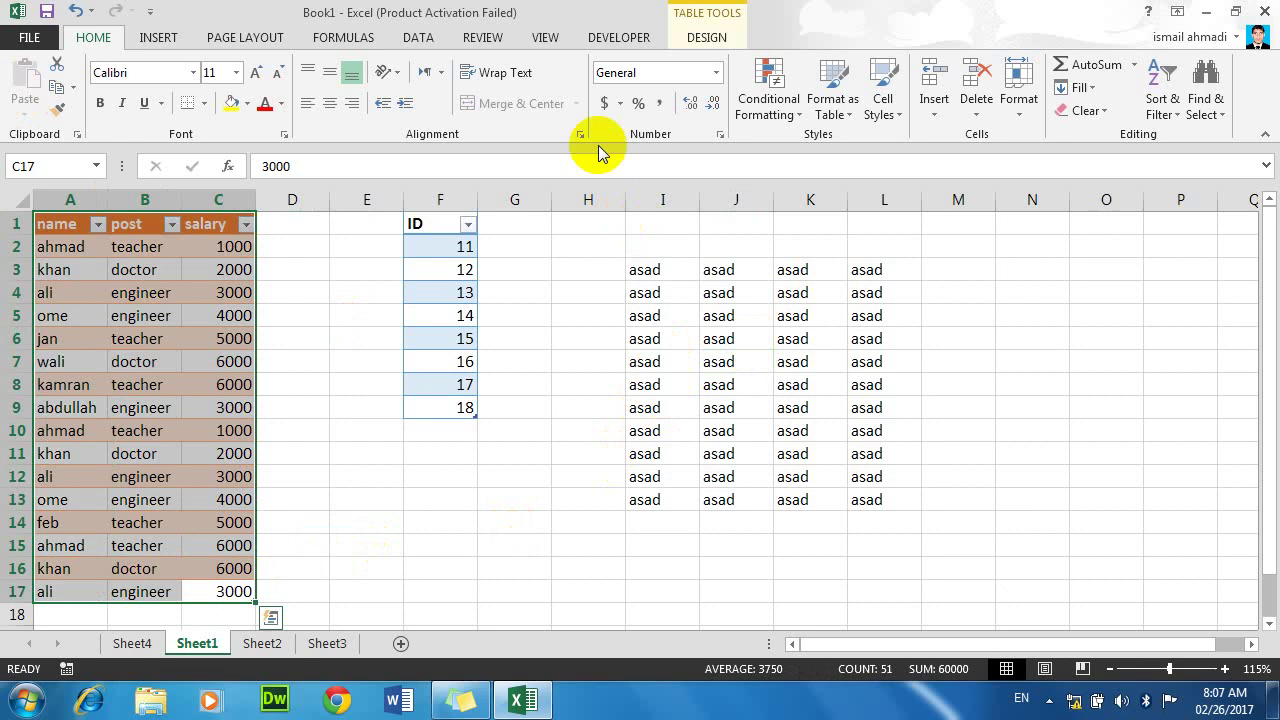
Step: Convert emptable to a normal range, undo it with Ctrl+Z, and reopen the Design options
click(706, 37)
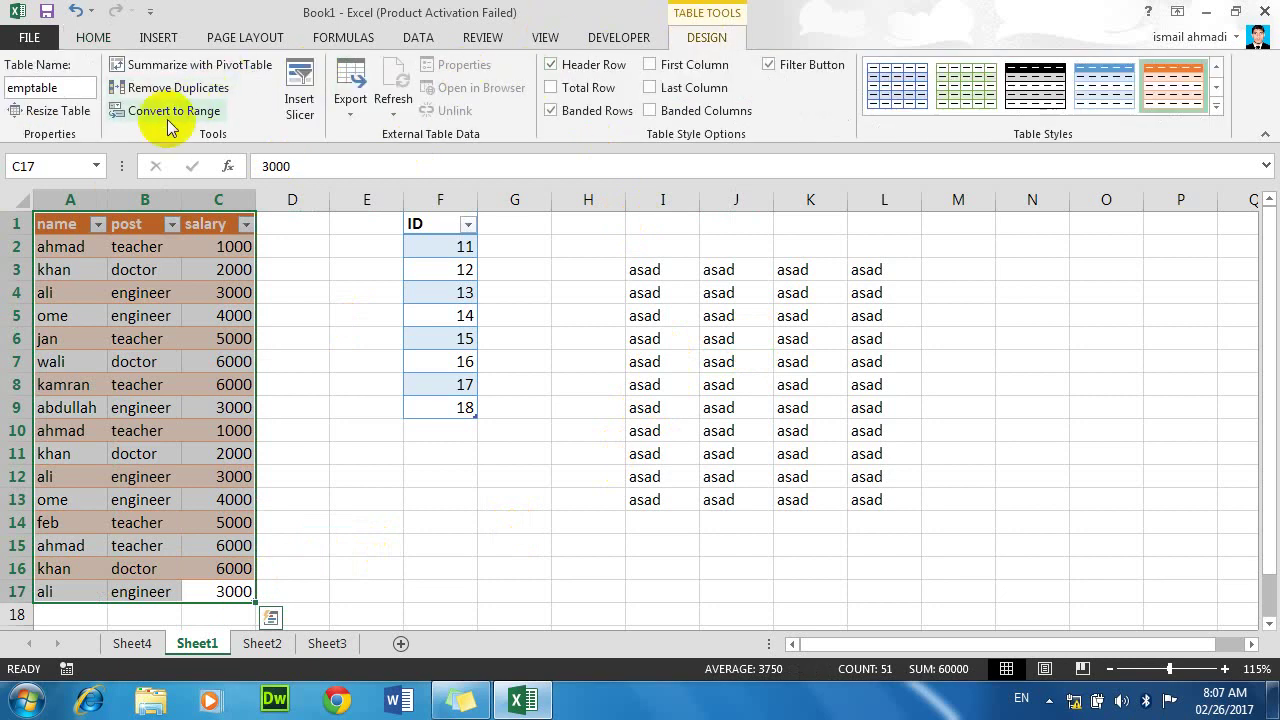
click(172, 110)
key(Return)
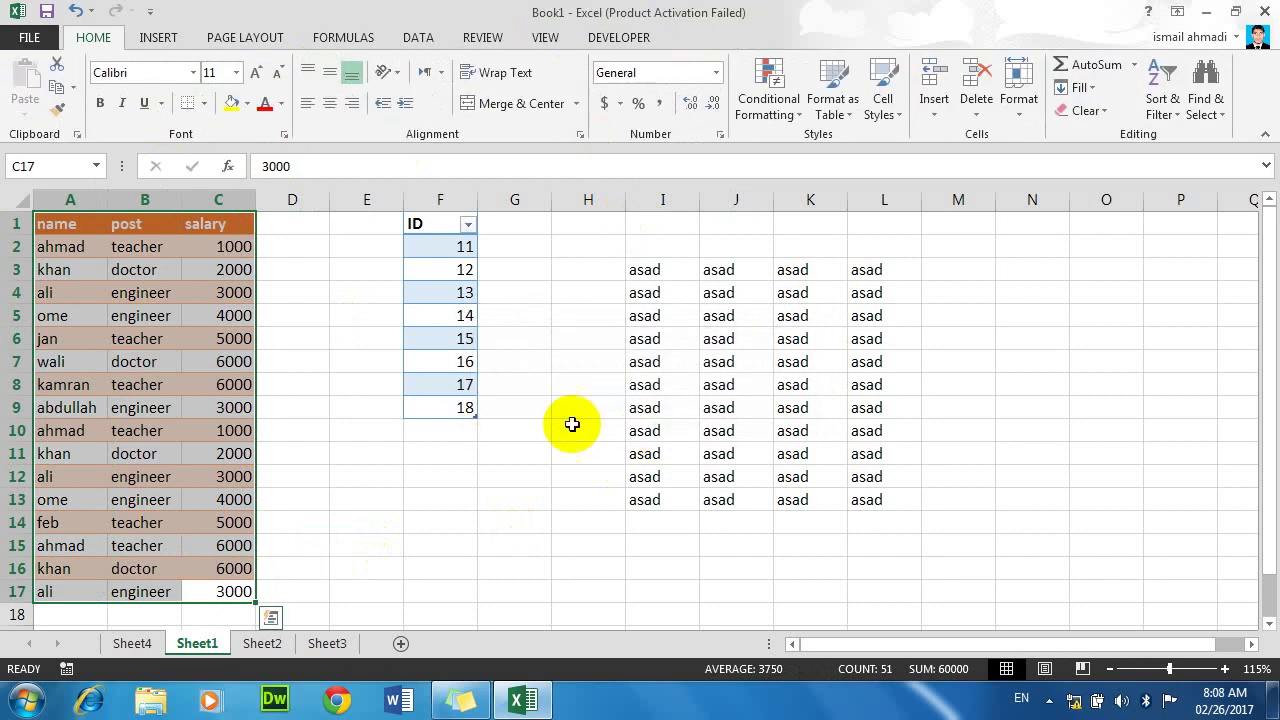
click(168, 361)
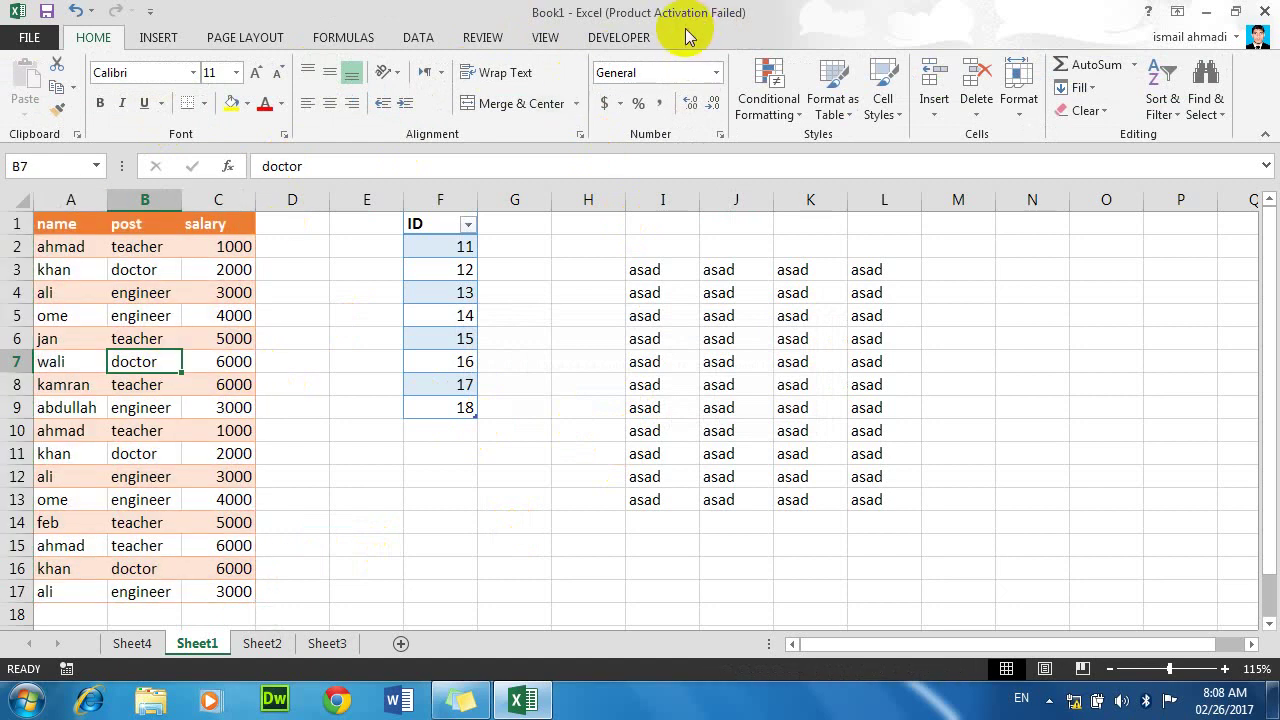
click(167, 427)
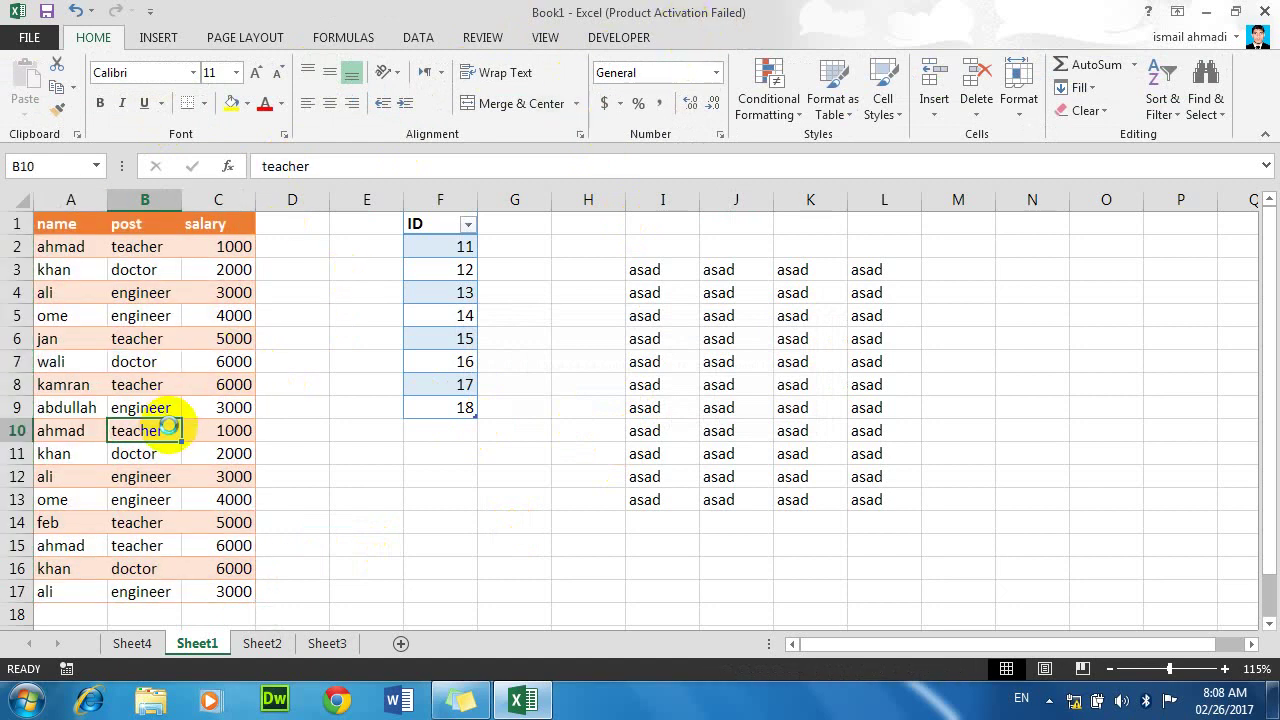
key(ctrl+z)
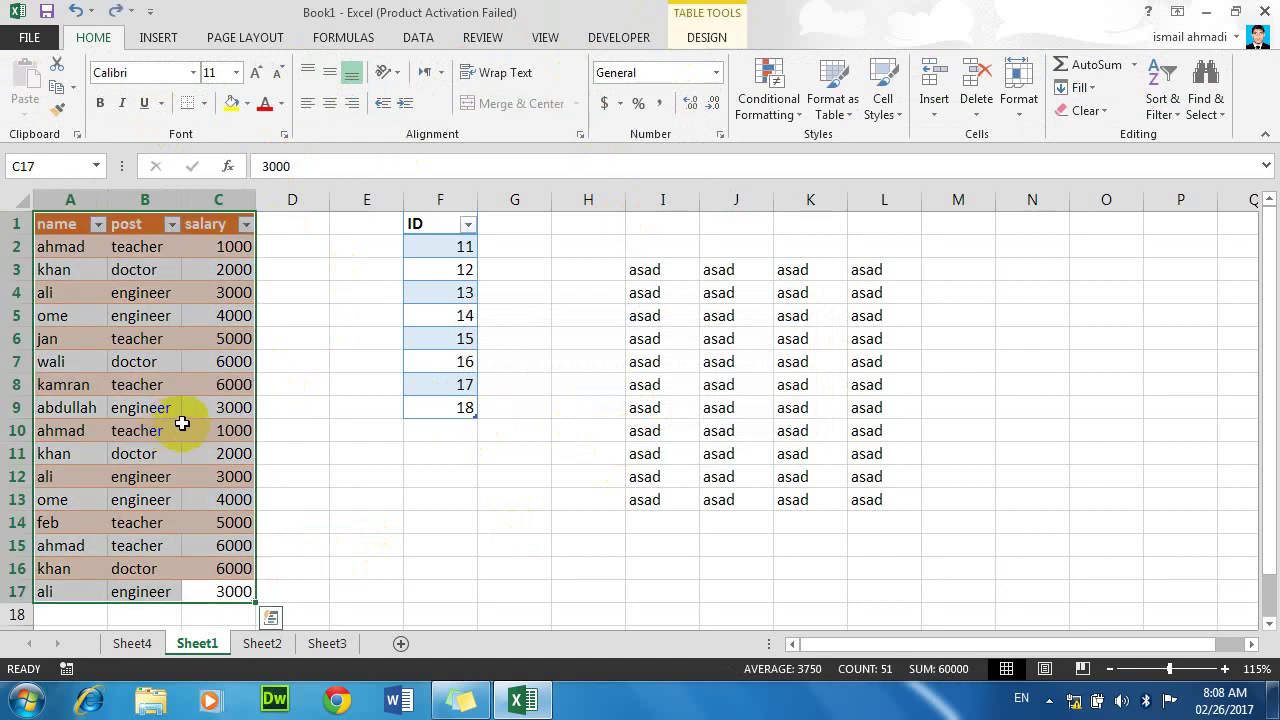
click(690, 45)
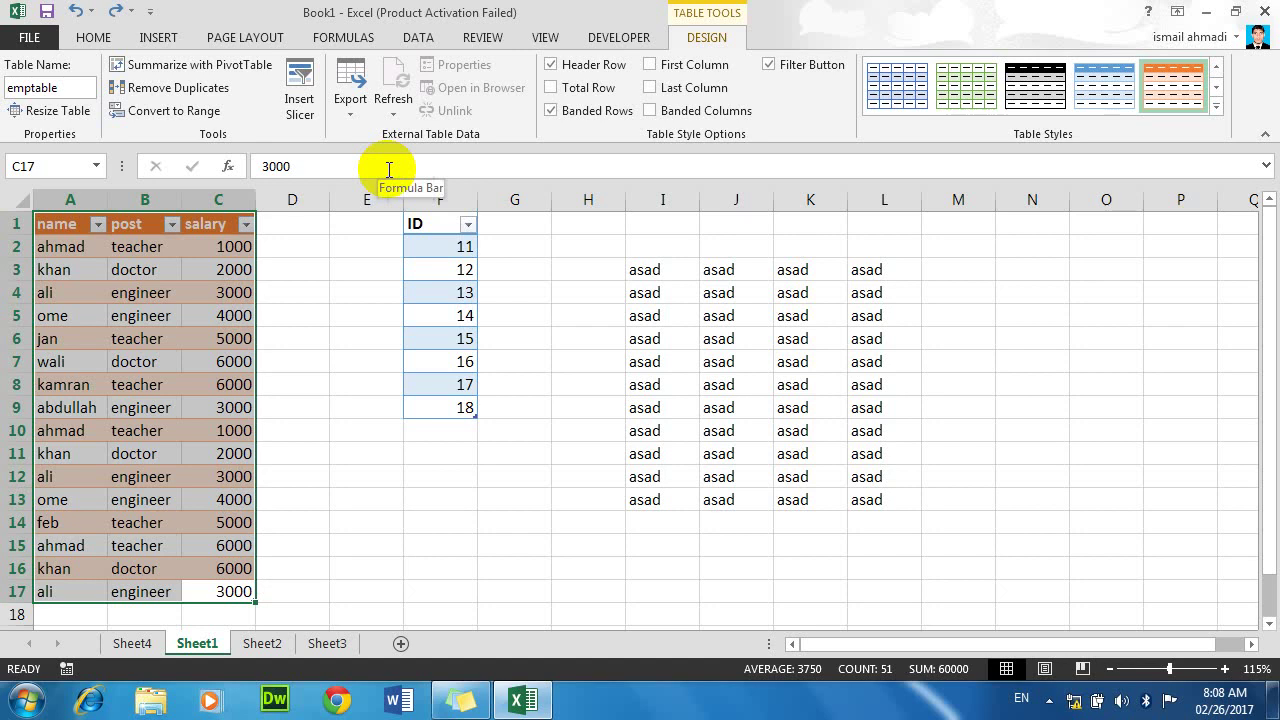
click(158, 246)
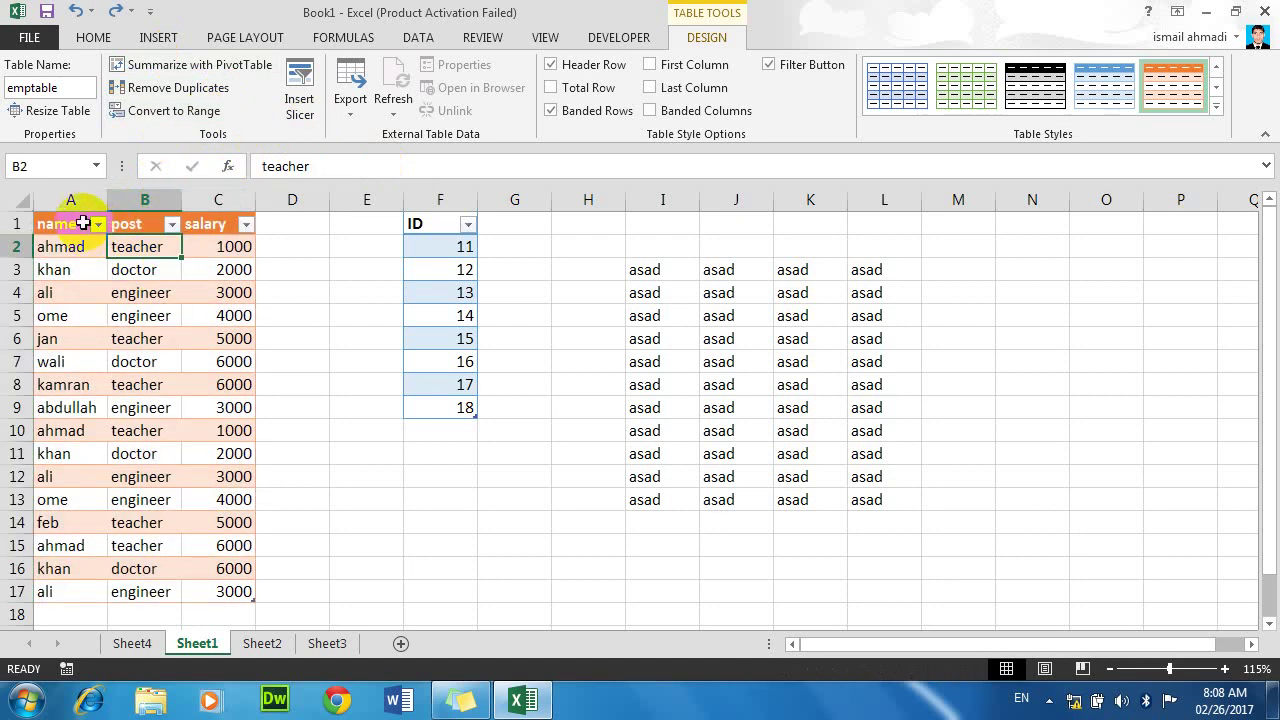
click(172, 225)
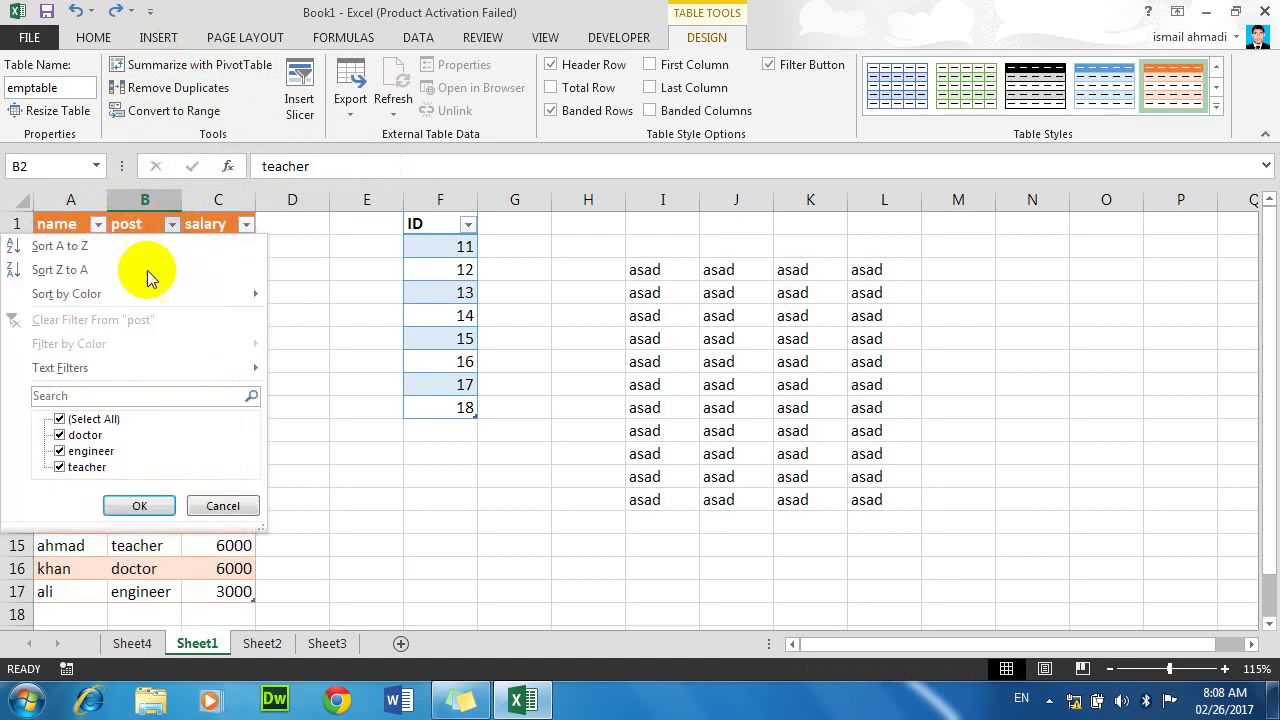
click(72, 392)
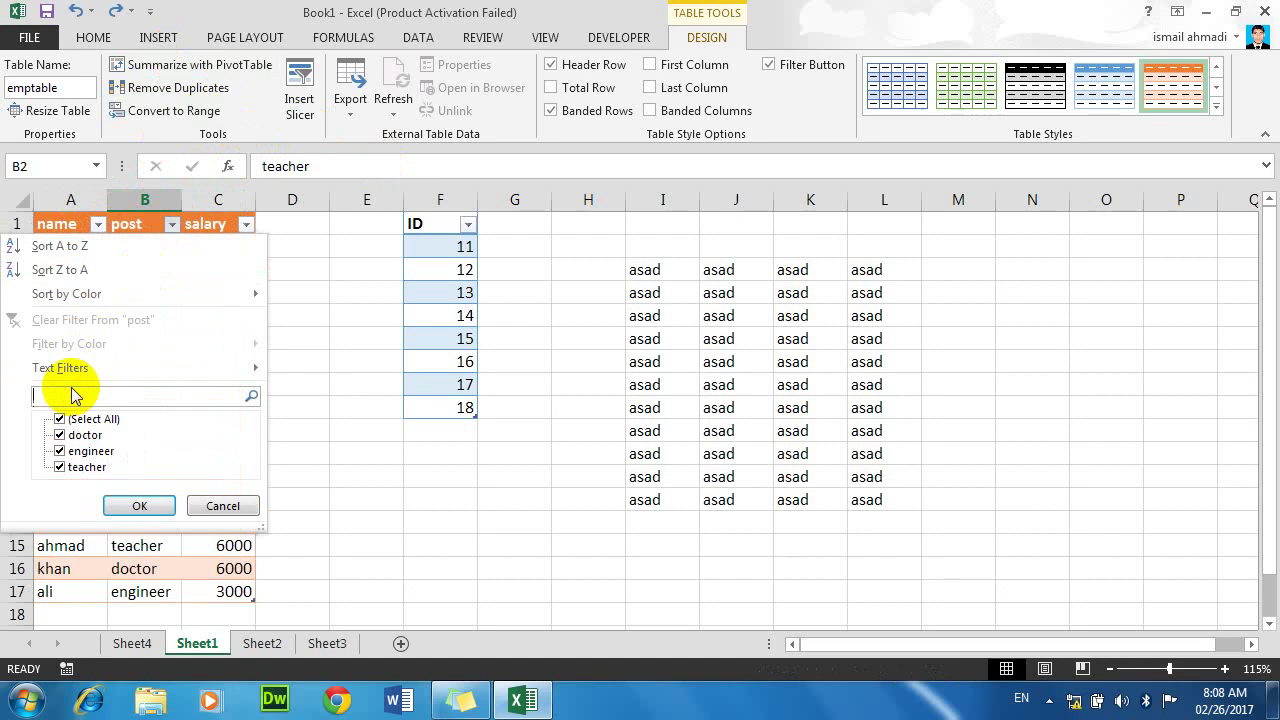
text(teacher)
key(Return)
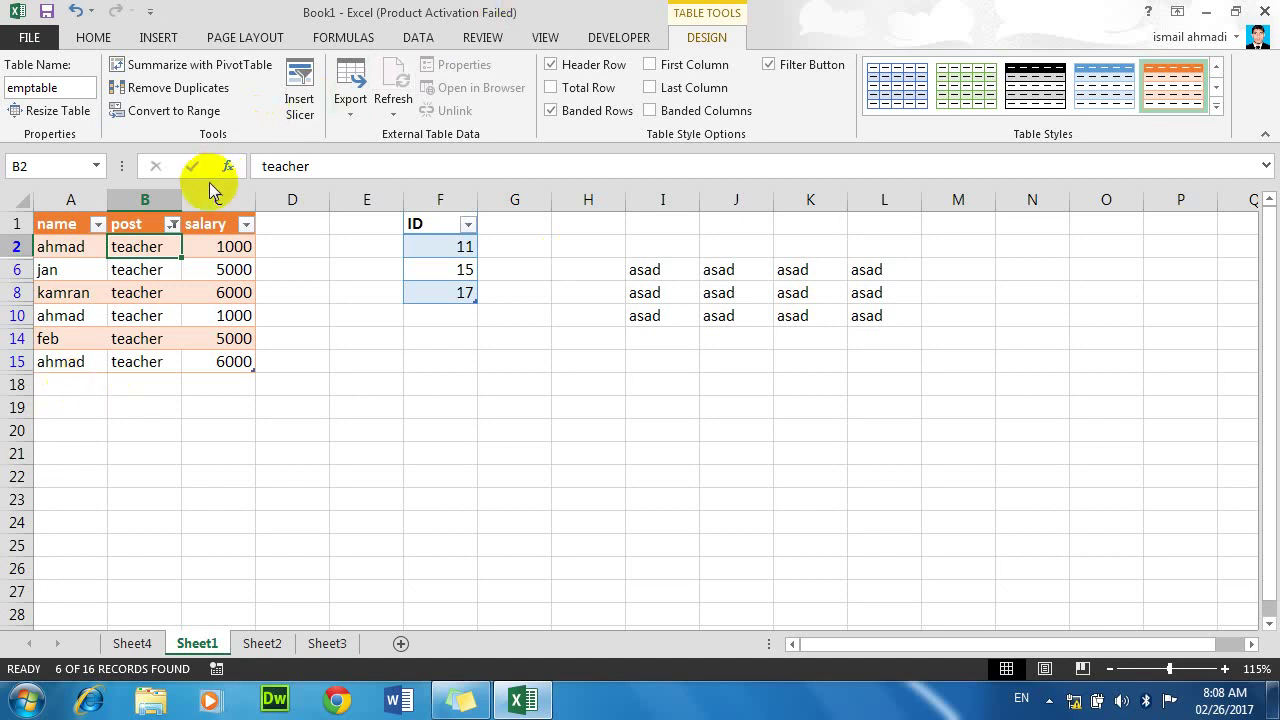
click(172, 224)
click(66, 318)
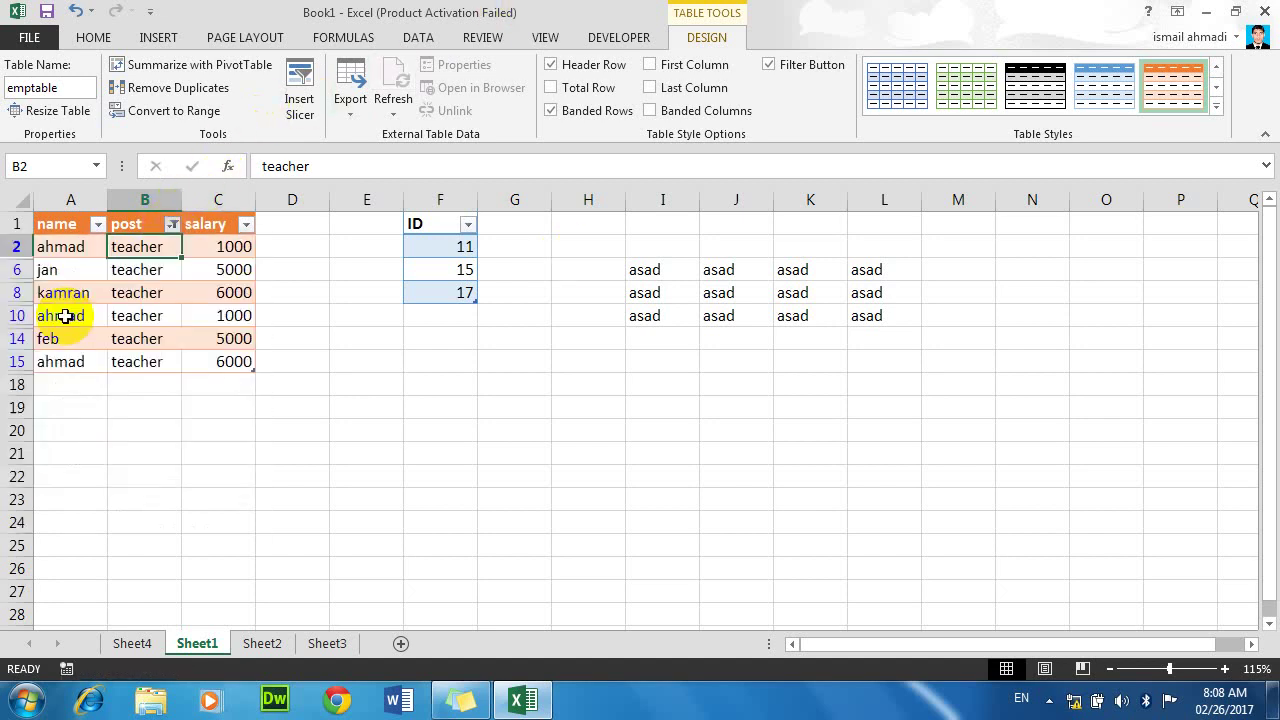
click(172, 224)
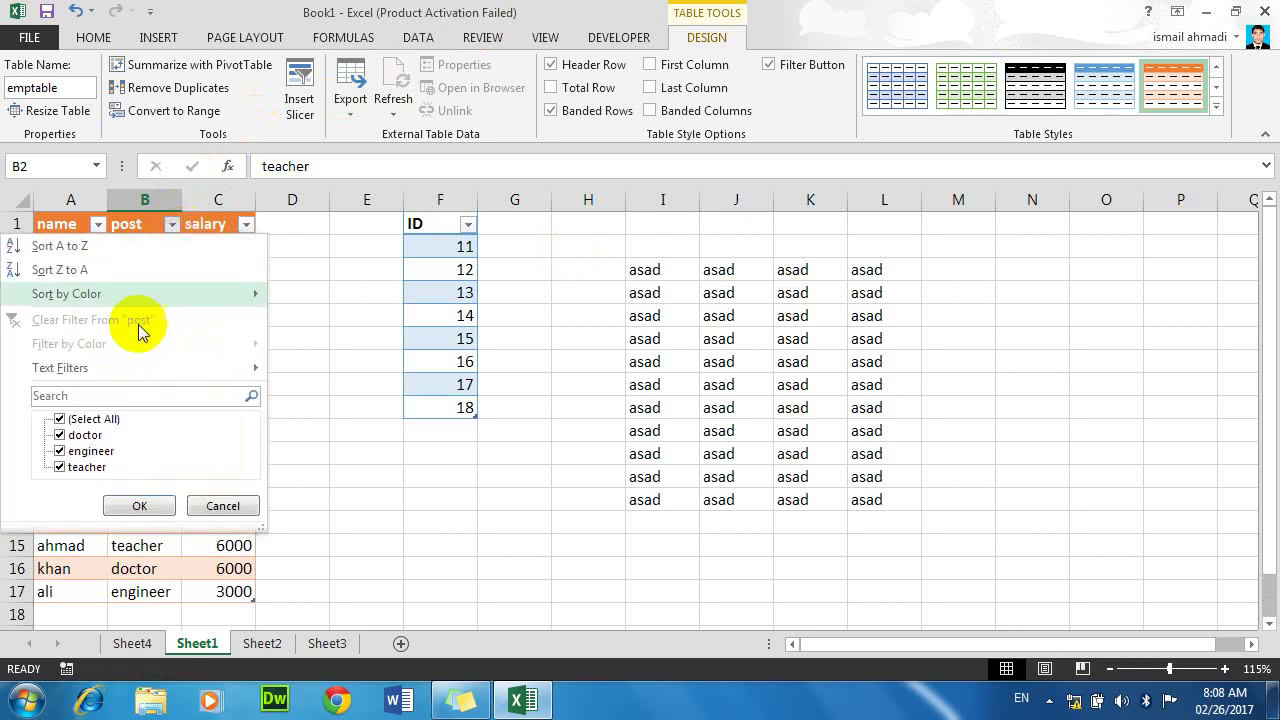
mouse_move(169, 369)
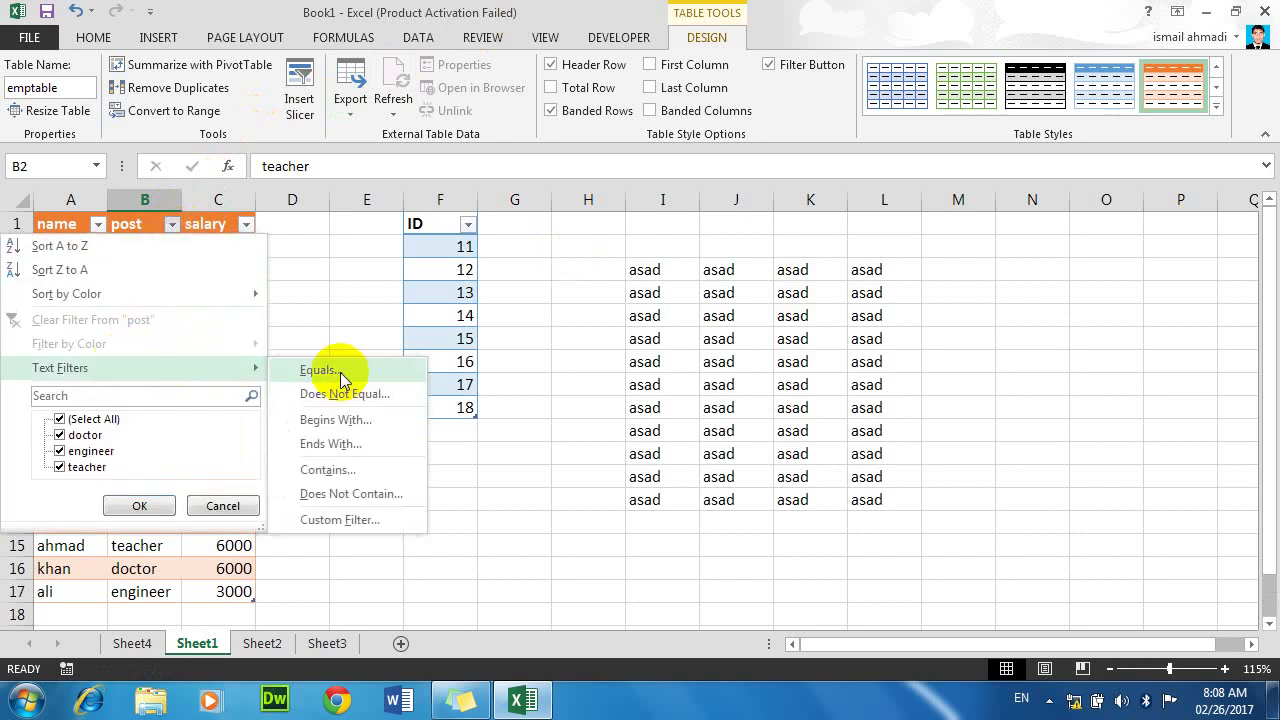
click(328, 421)
text(t)
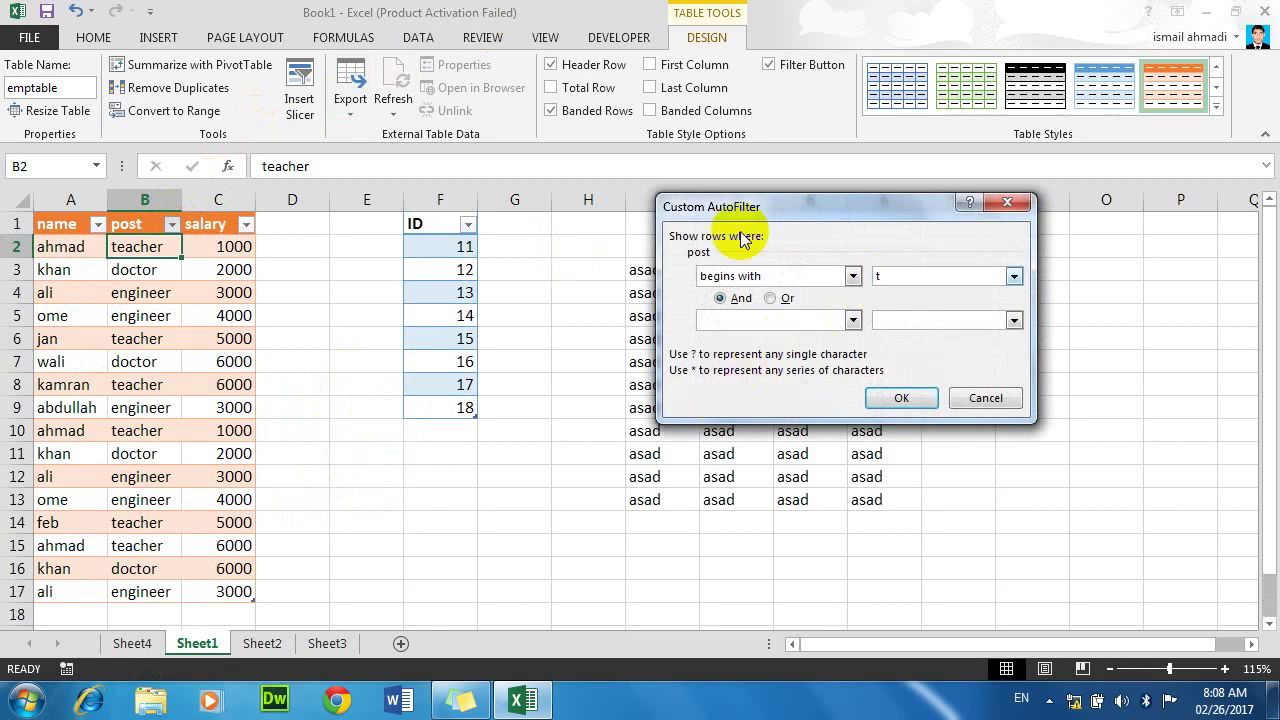
click(885, 395)
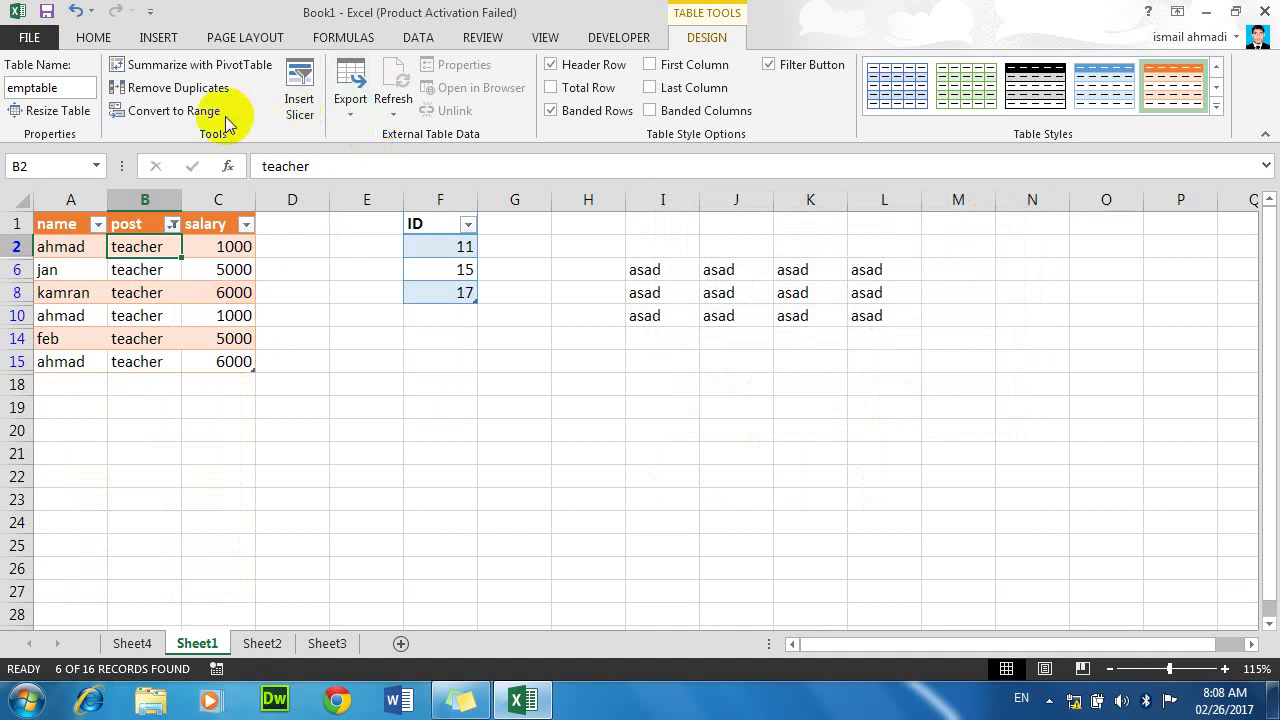
click(172, 224)
click(88, 320)
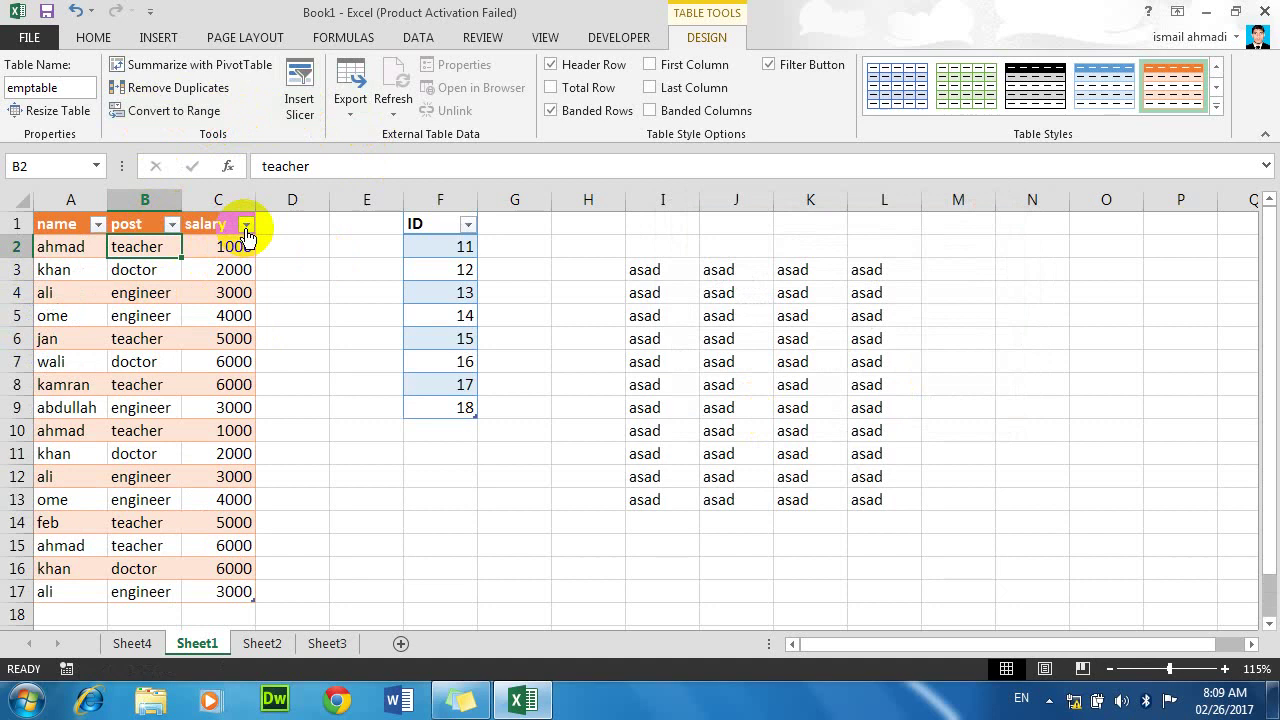
click(245, 224)
mouse_move(217, 366)
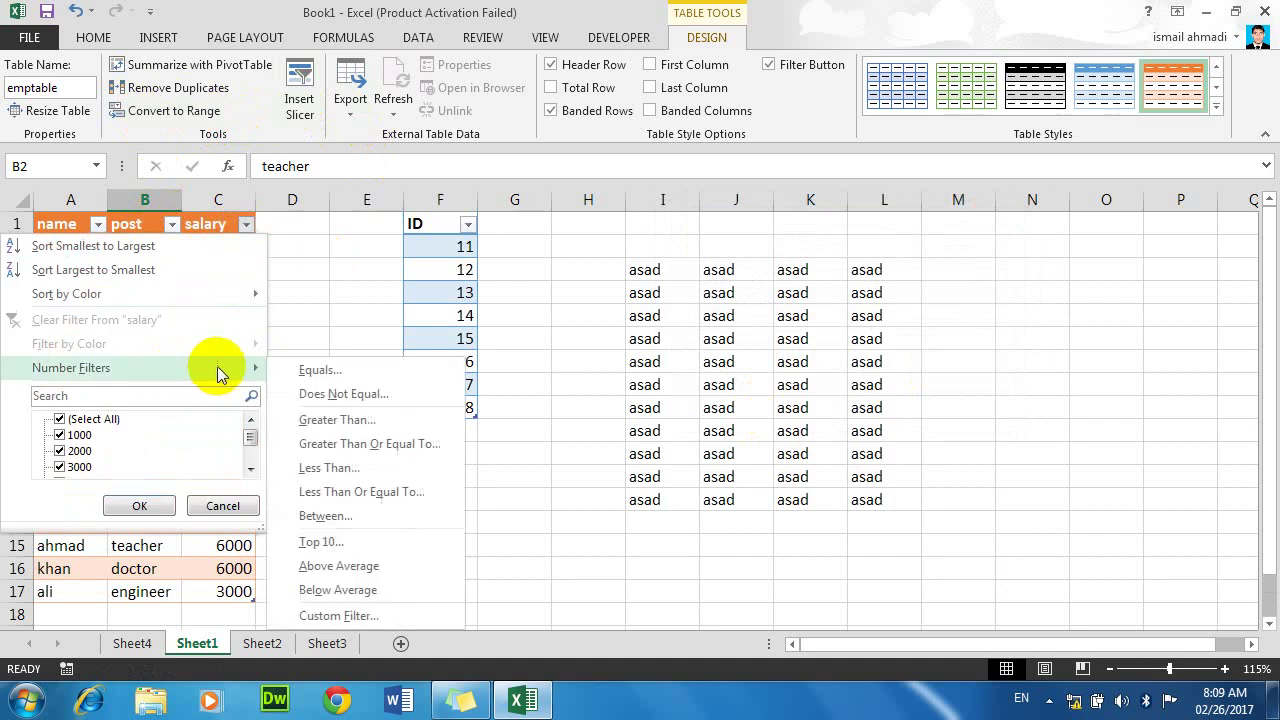
click(300, 370)
text(1000)
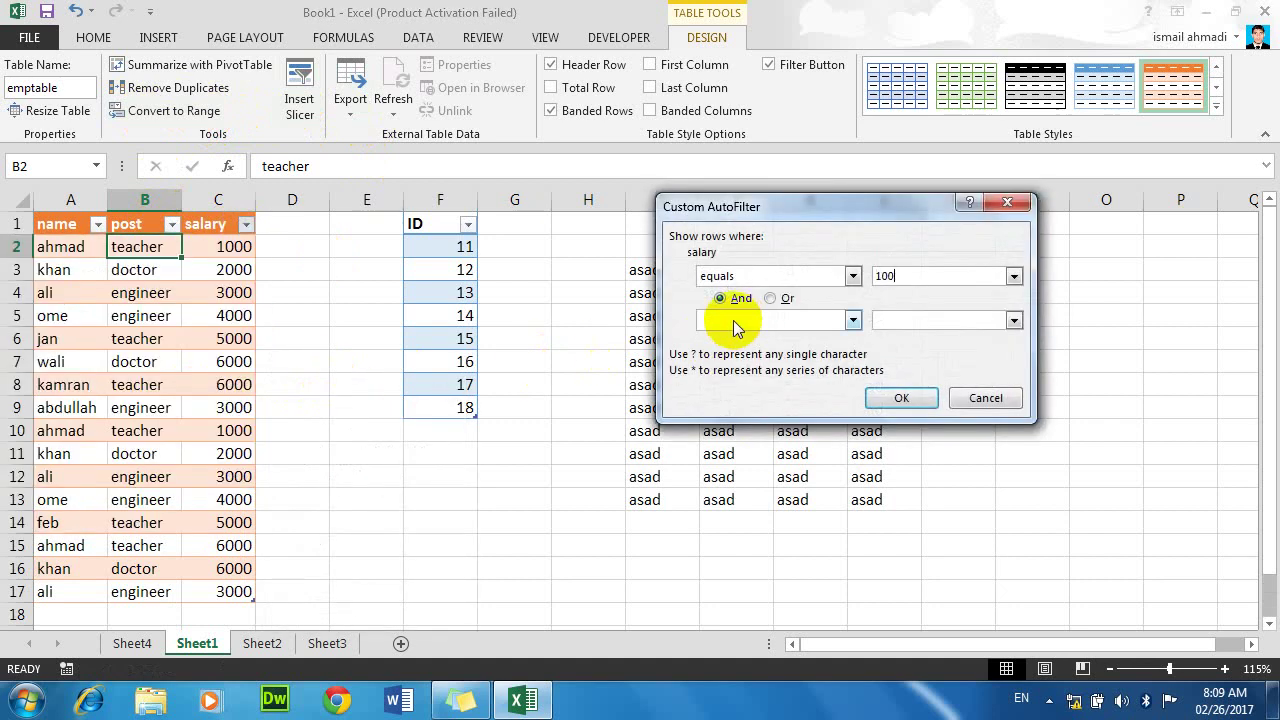
click(910, 397)
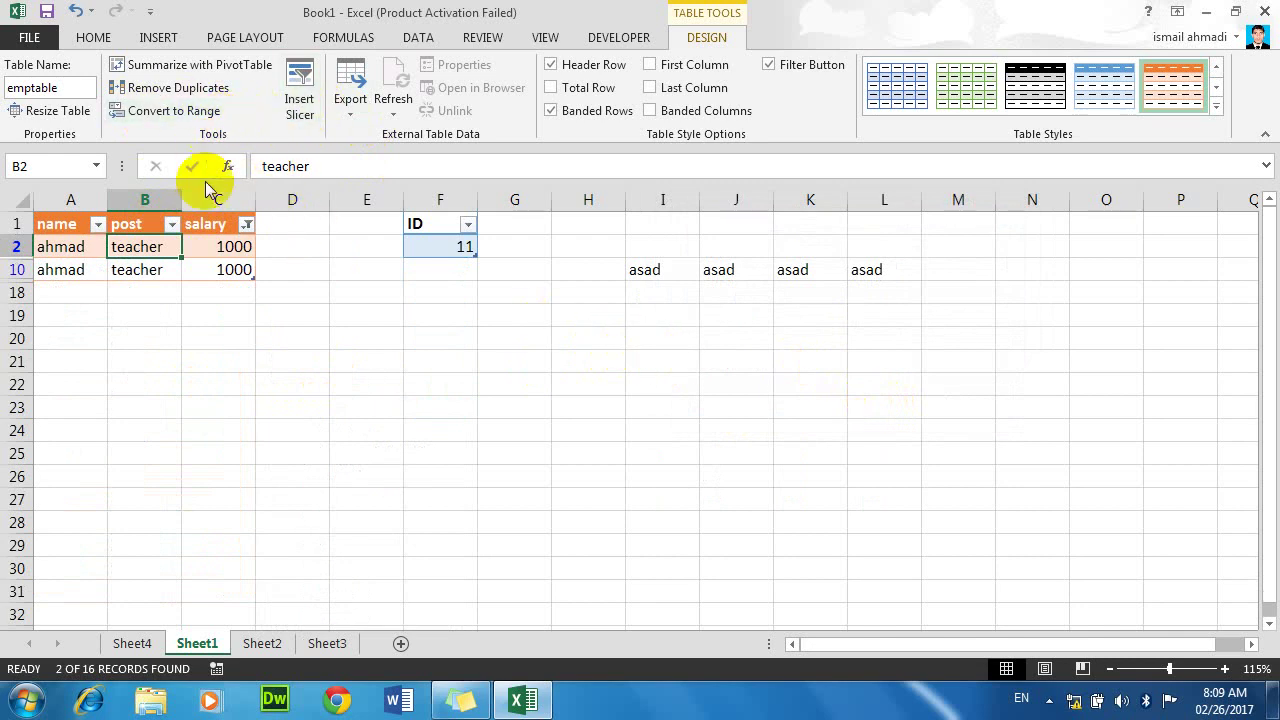
click(246, 224)
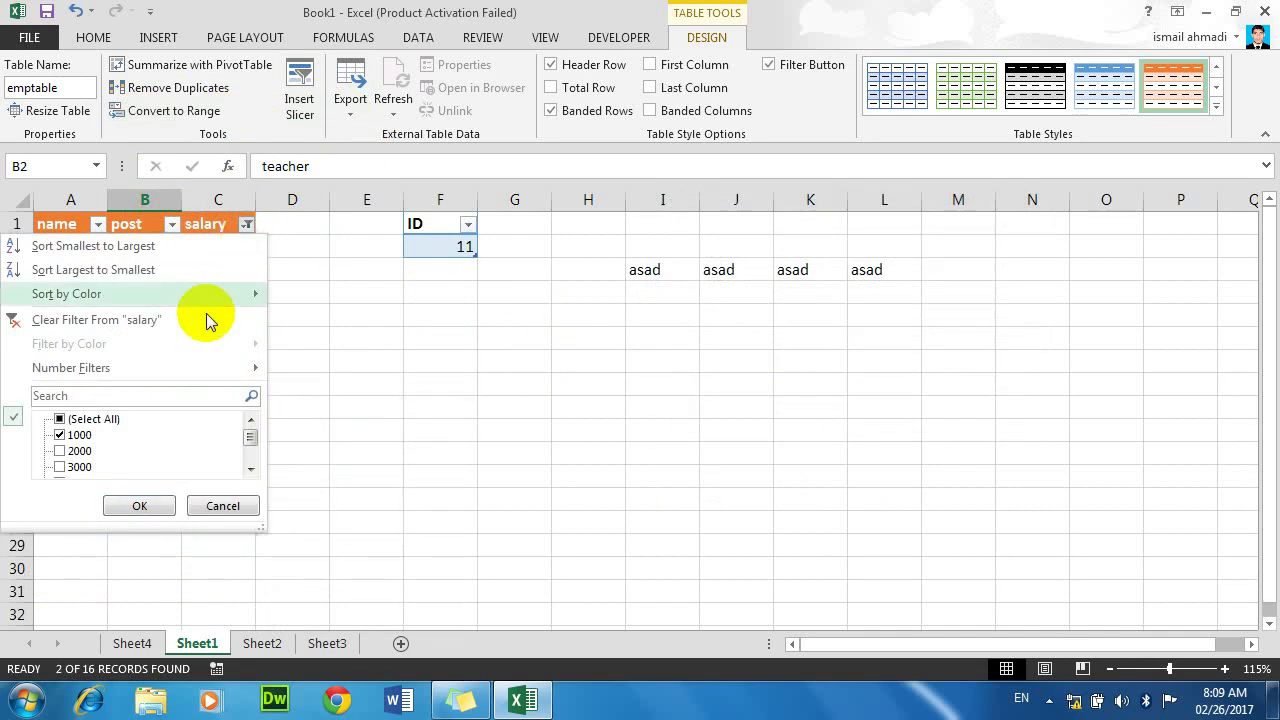
click(128, 318)
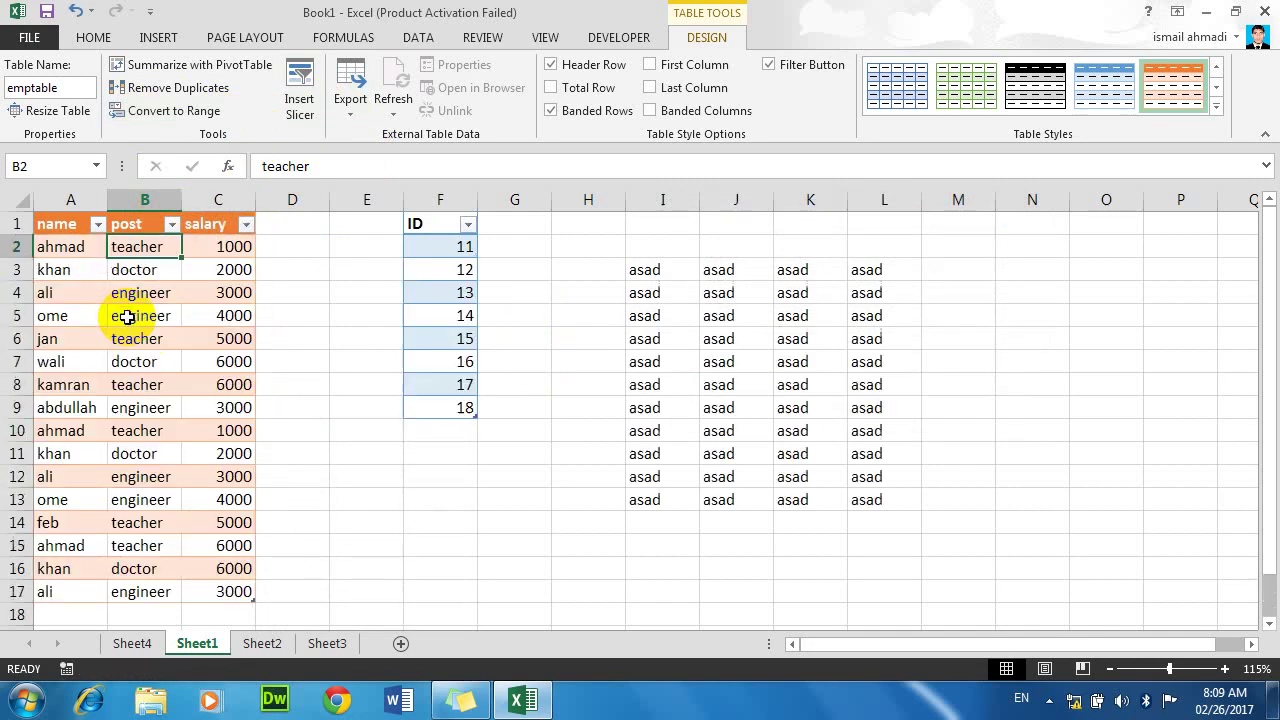
Step: Insert slicers for the name, post and salary columns of emptable
click(303, 92)
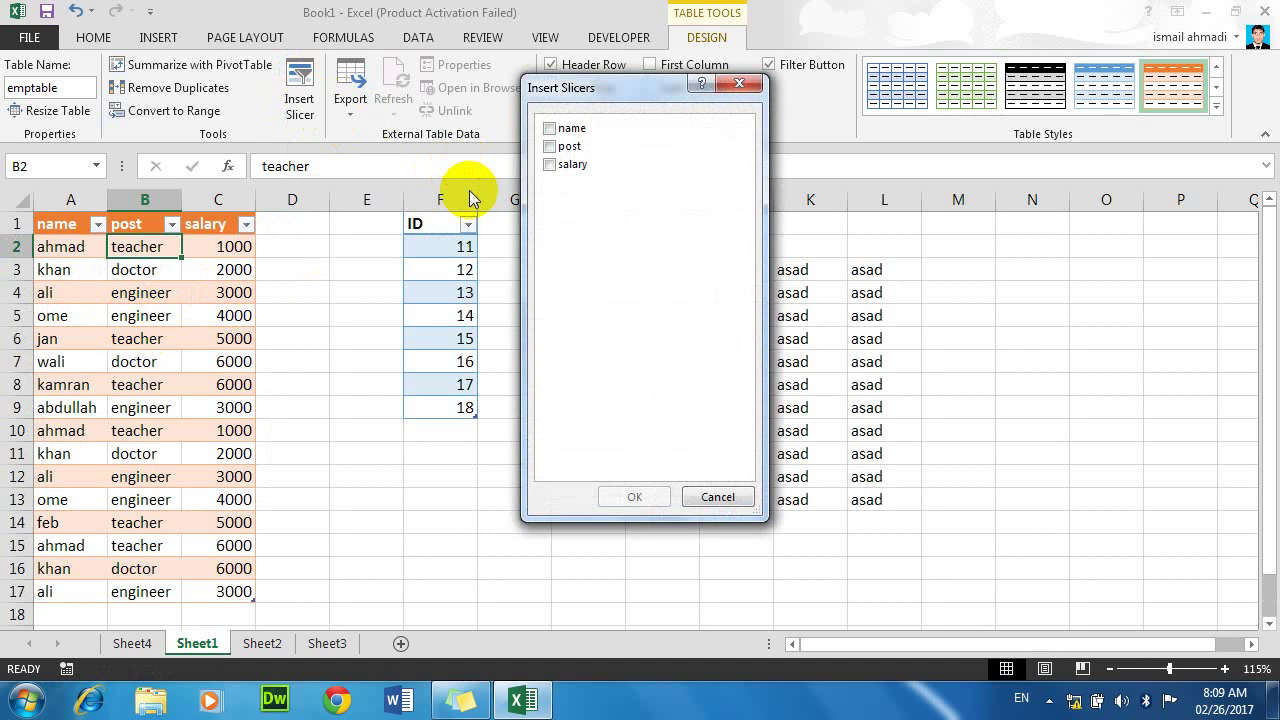
click(550, 165)
click(549, 147)
click(549, 129)
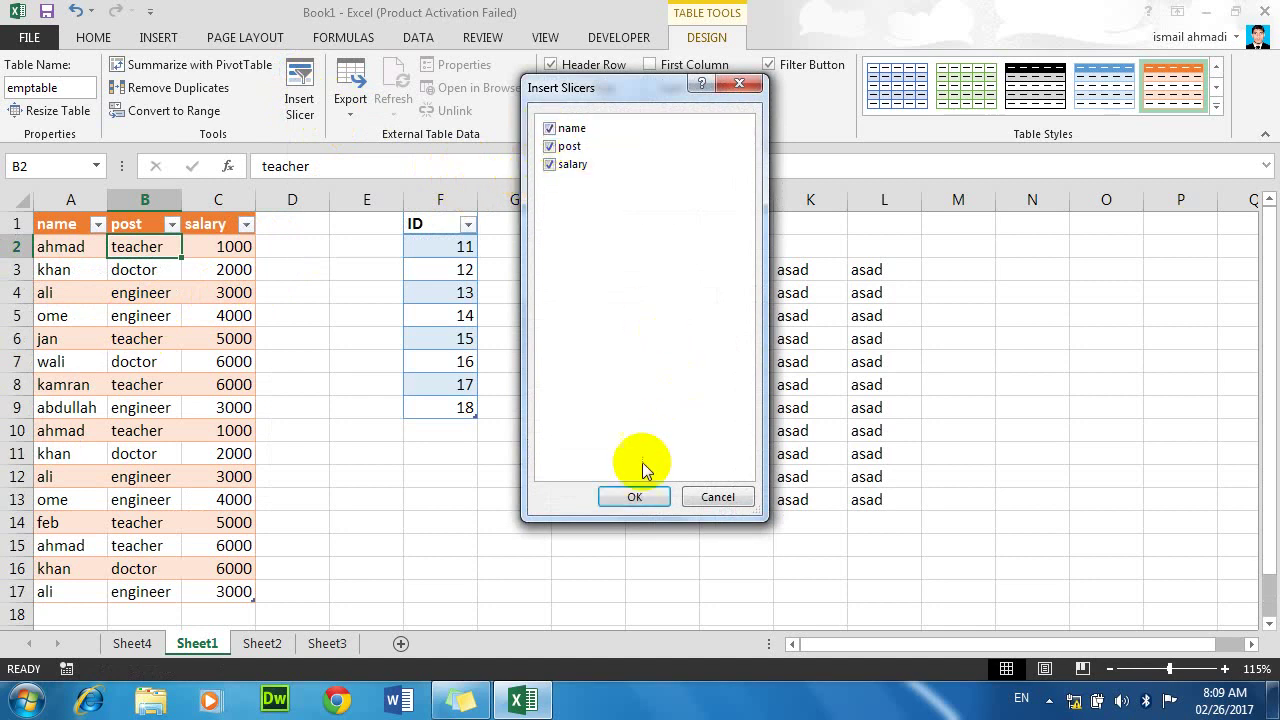
click(634, 497)
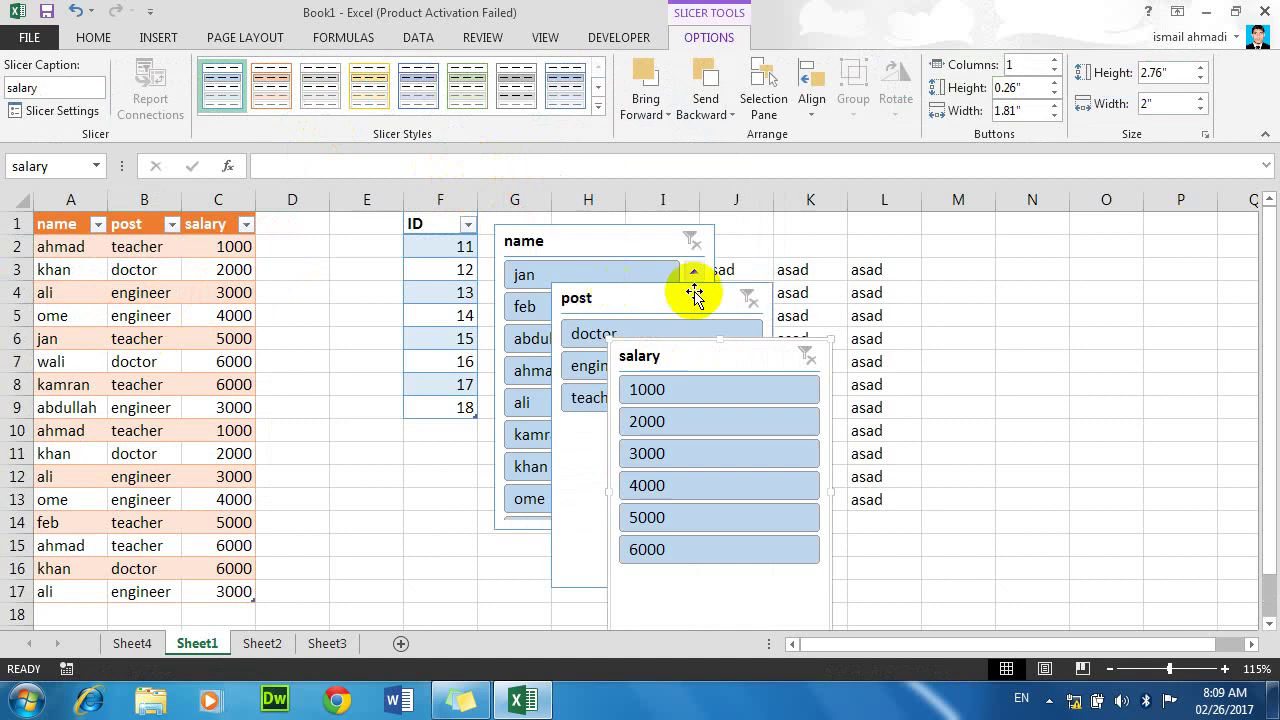
Step: Arrange the name, salary and post slicers side by side in a row
drag(705, 350, 898, 227)
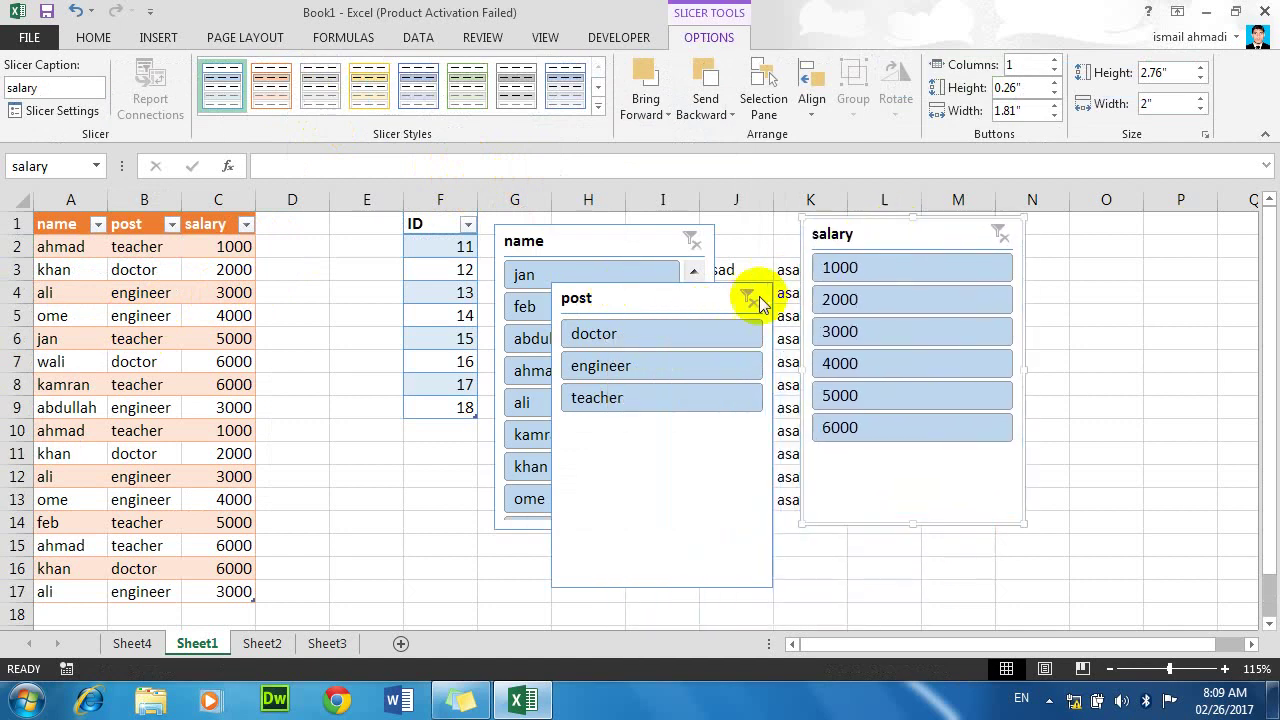
click(733, 313)
drag(733, 313, 1207, 248)
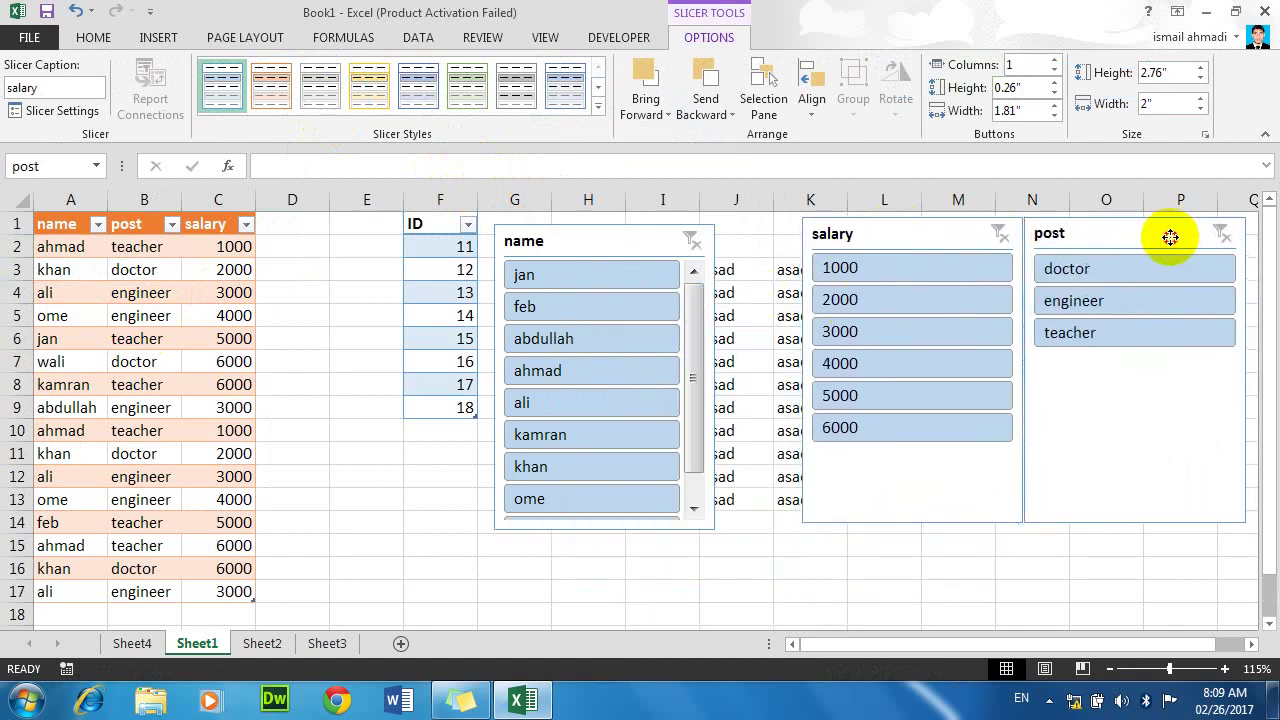
drag(920, 231, 851, 236)
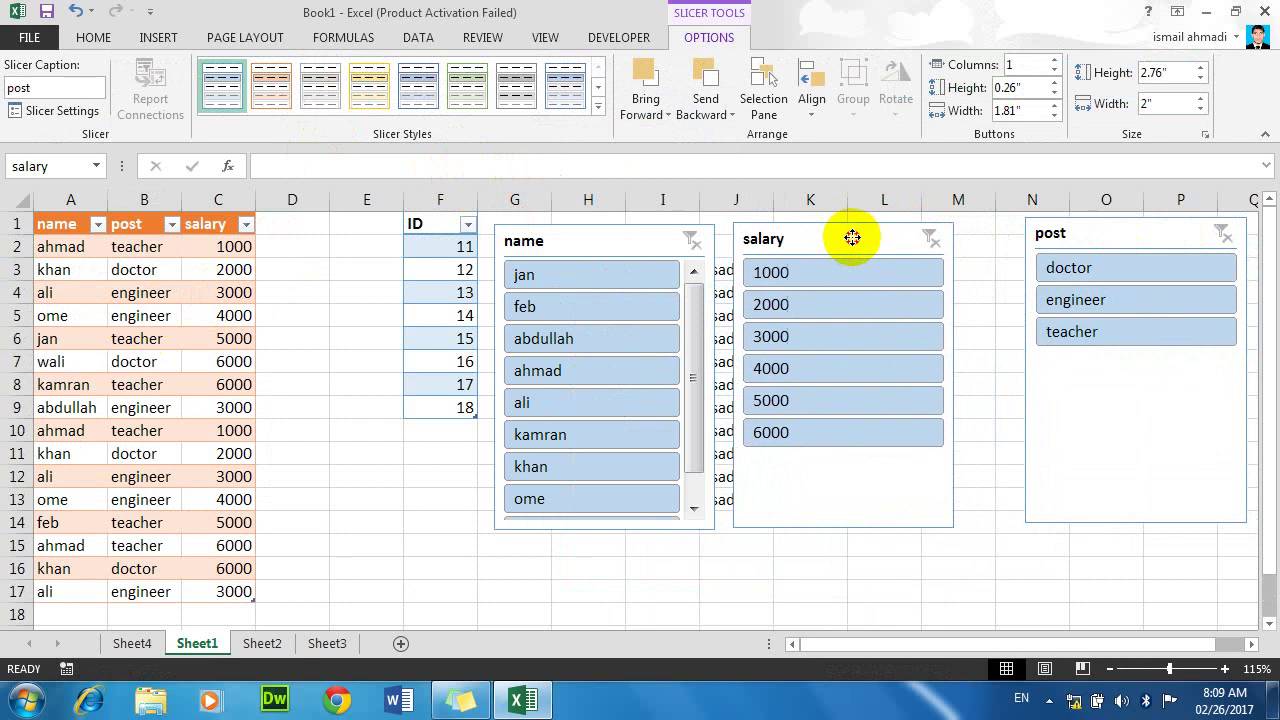
drag(1093, 234, 1032, 239)
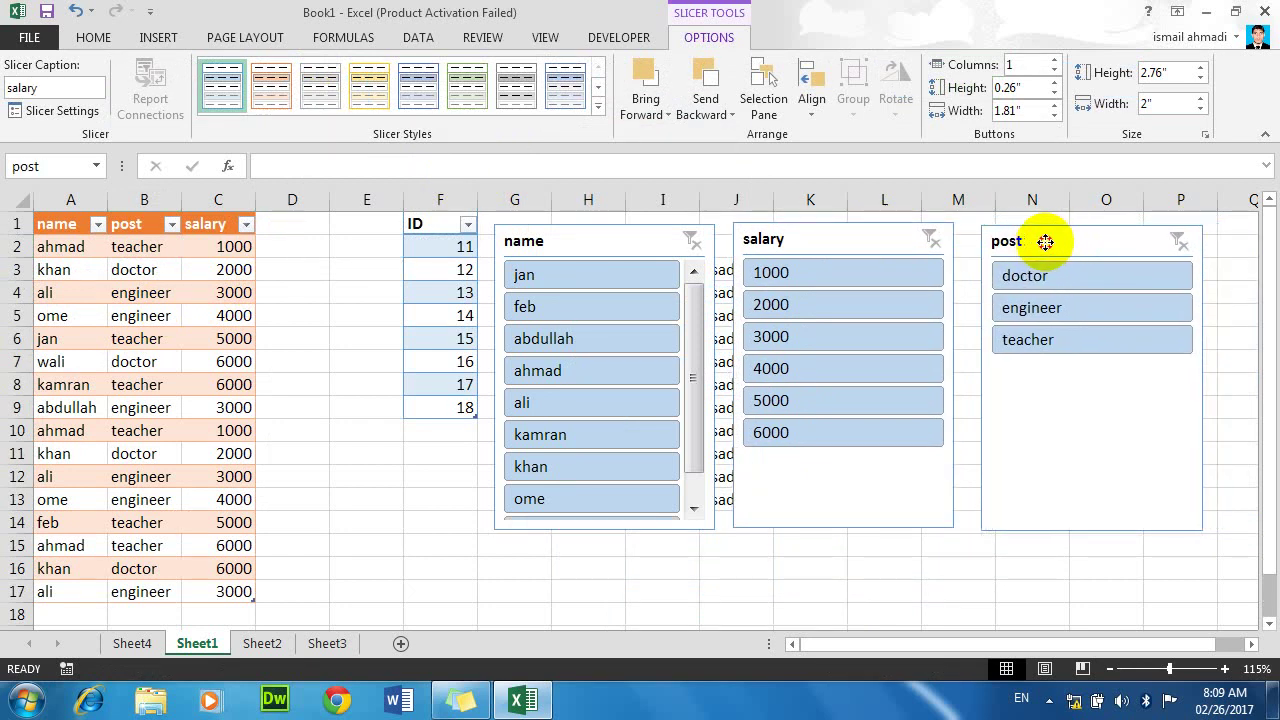
Step: Filter the post slicer to doctor, engineer and teacher, then clear the post filter
click(1012, 280)
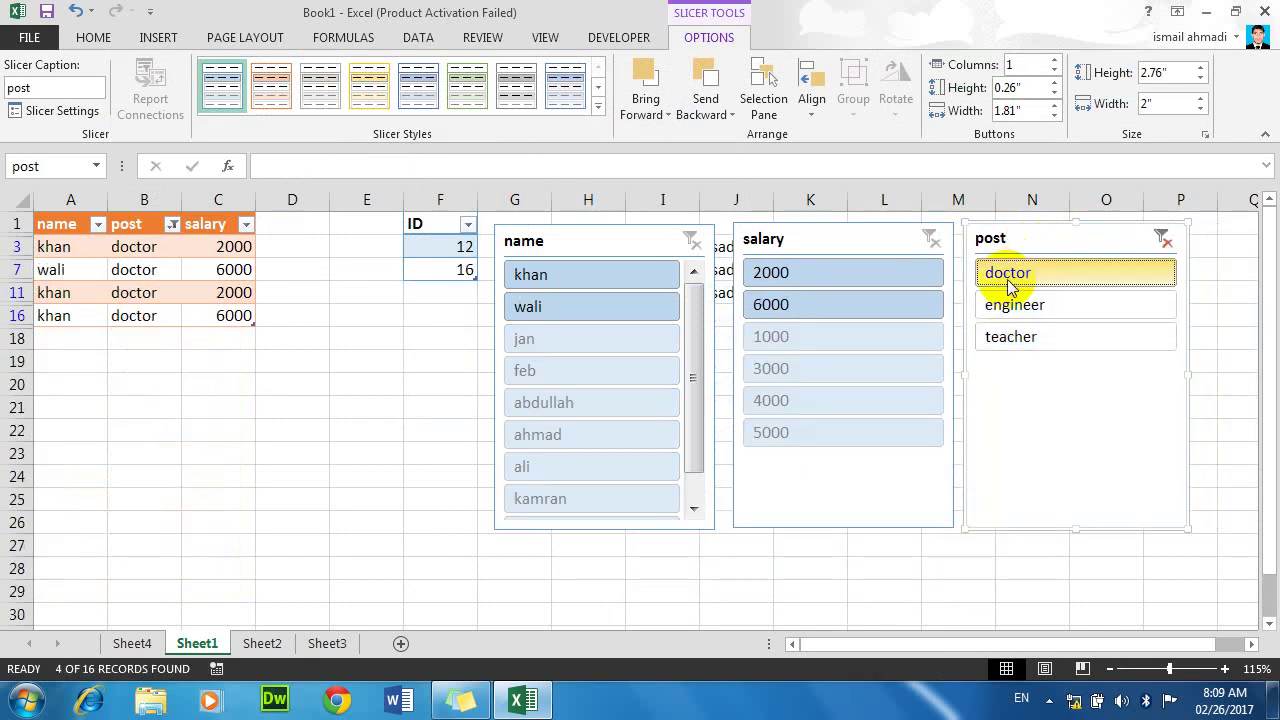
click(1030, 310)
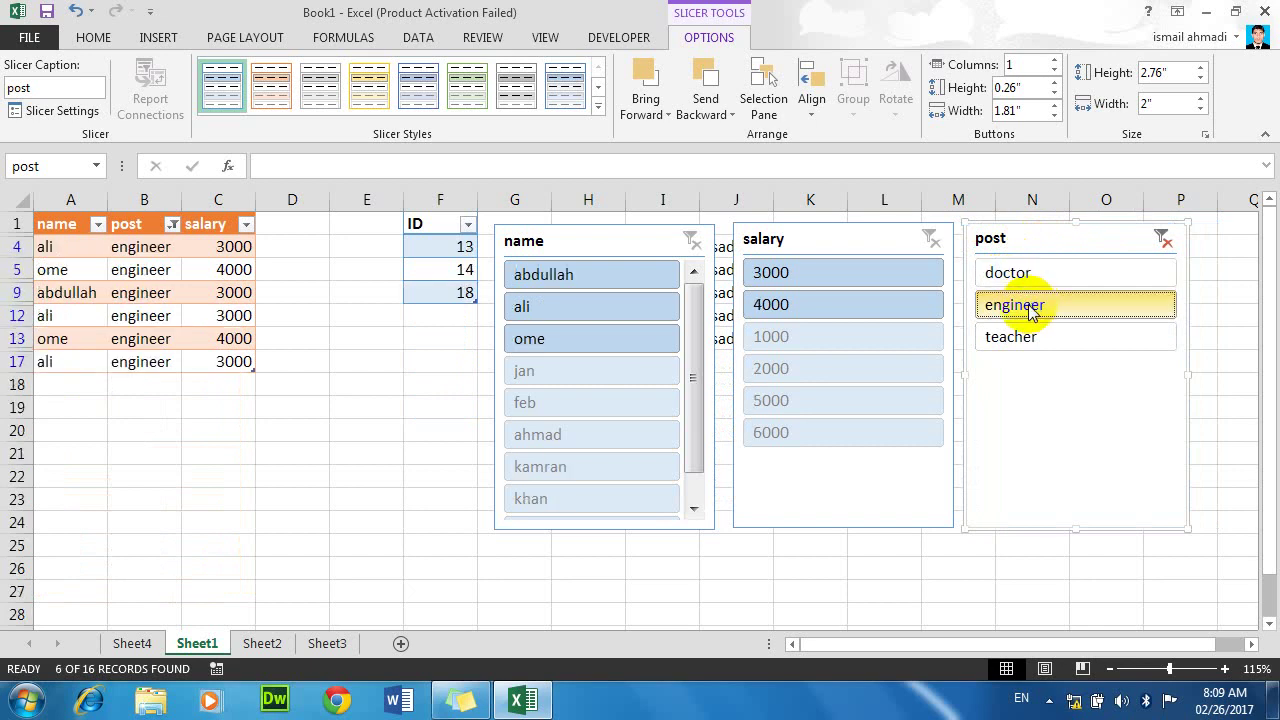
click(1030, 338)
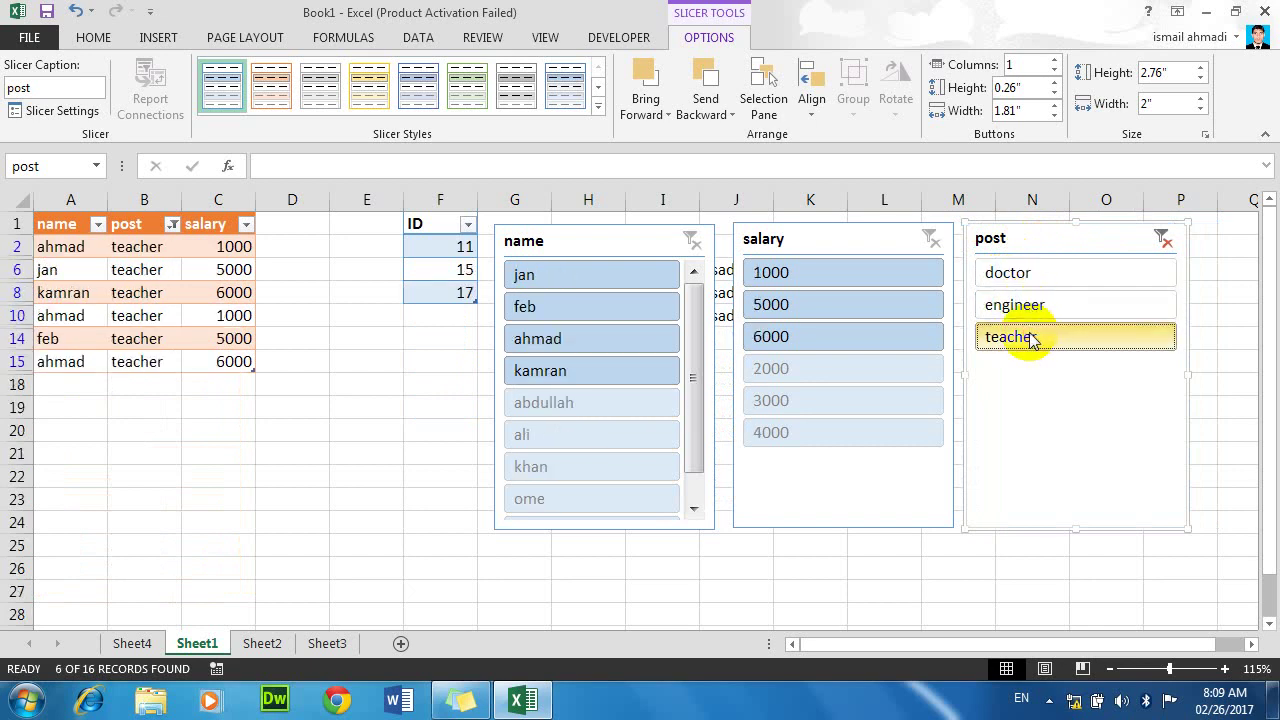
click(1162, 240)
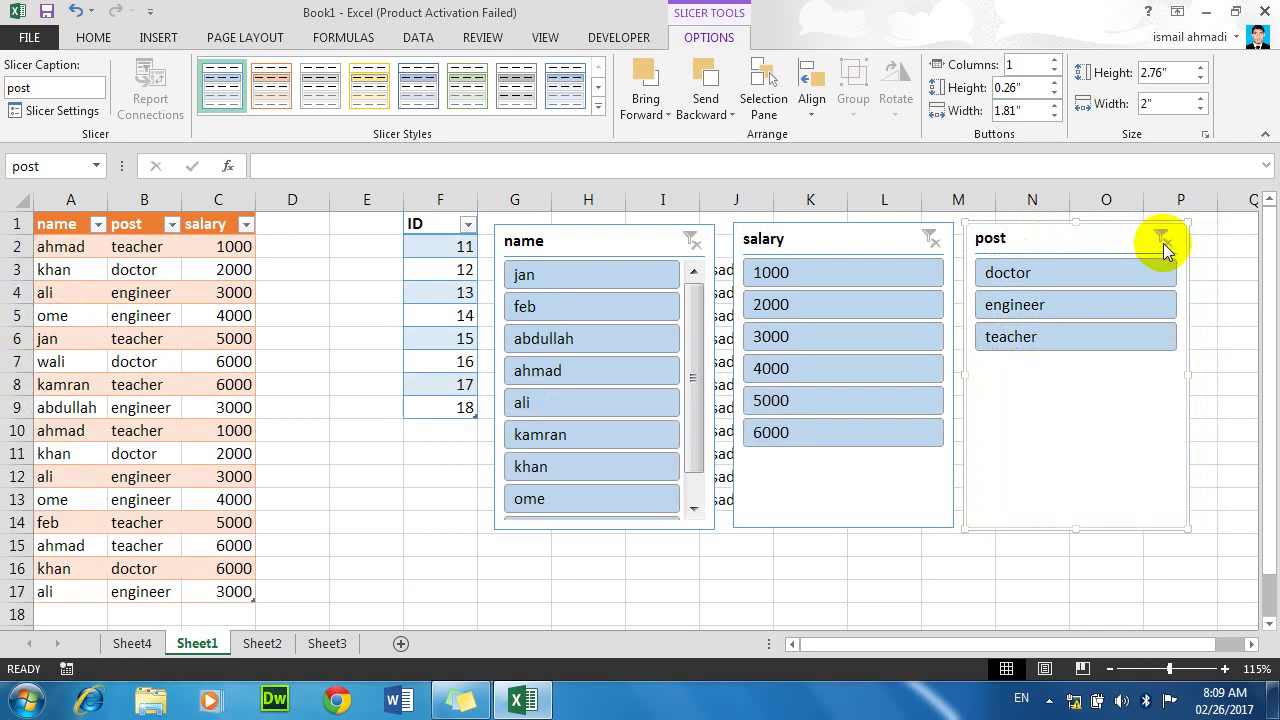
Step: Filter the salary slicer to 3000, 4000, 5000, 6000 and 1000, then clear it
click(786, 343)
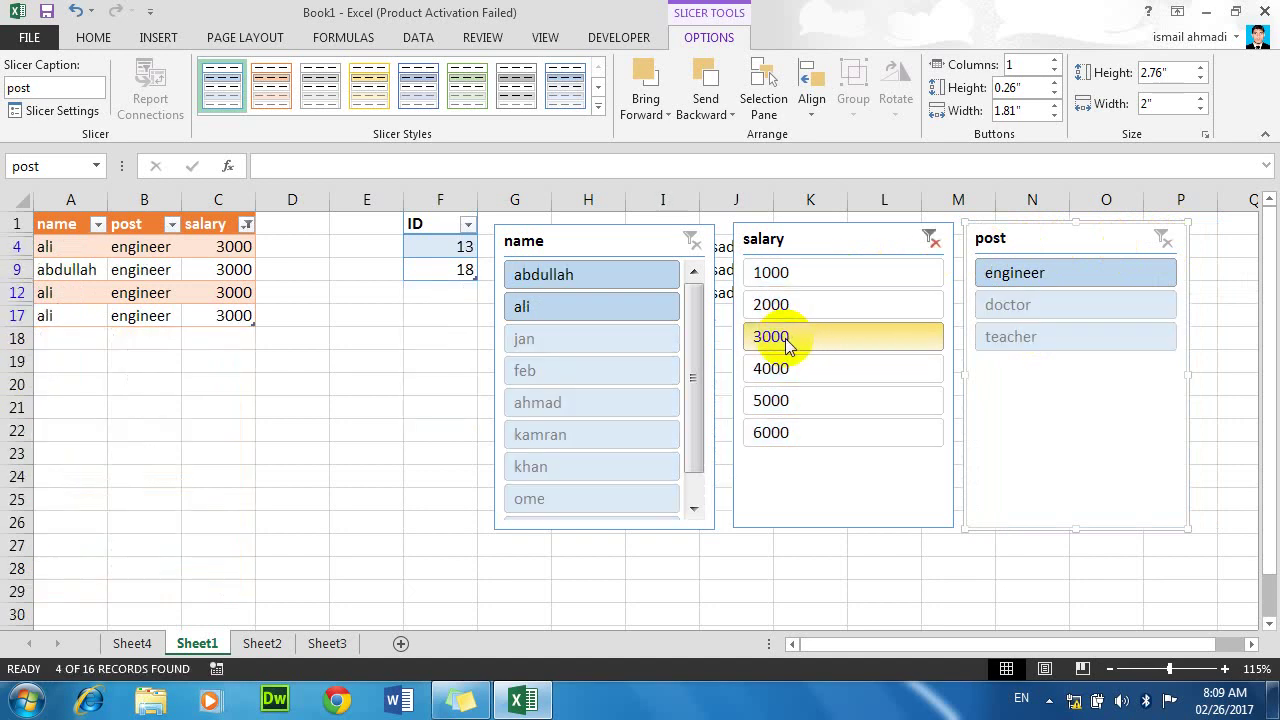
click(790, 372)
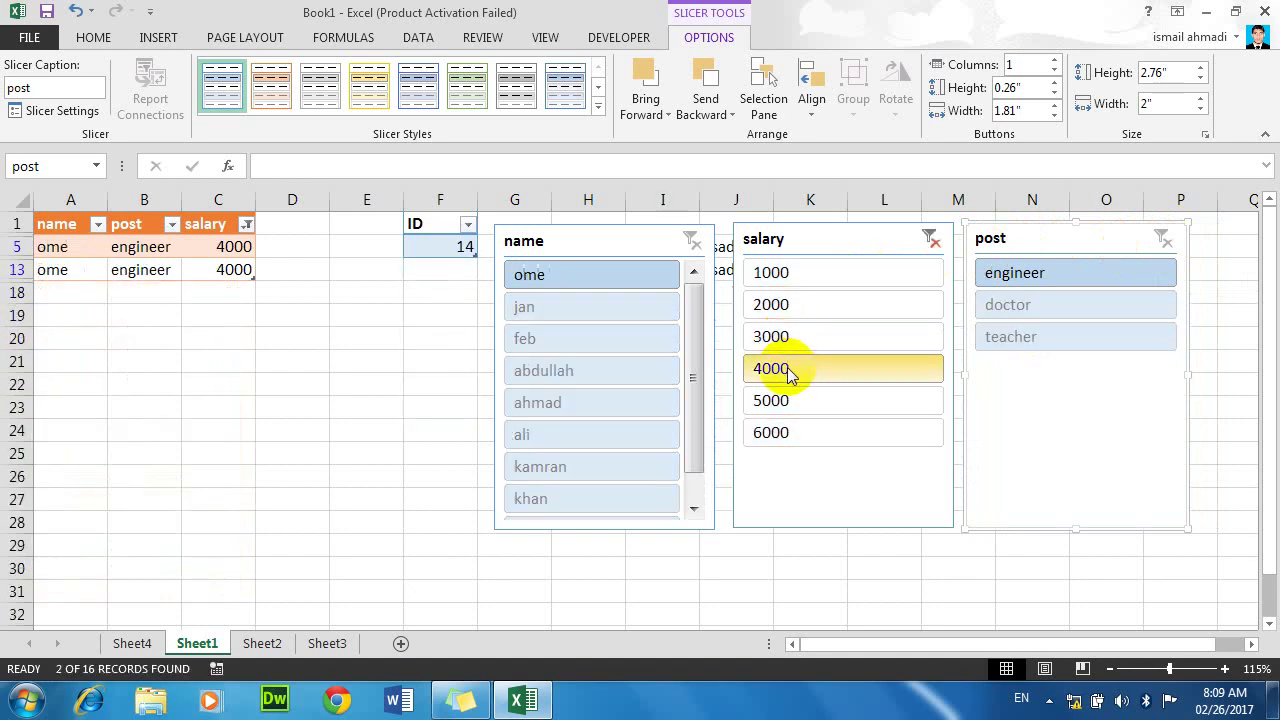
click(797, 405)
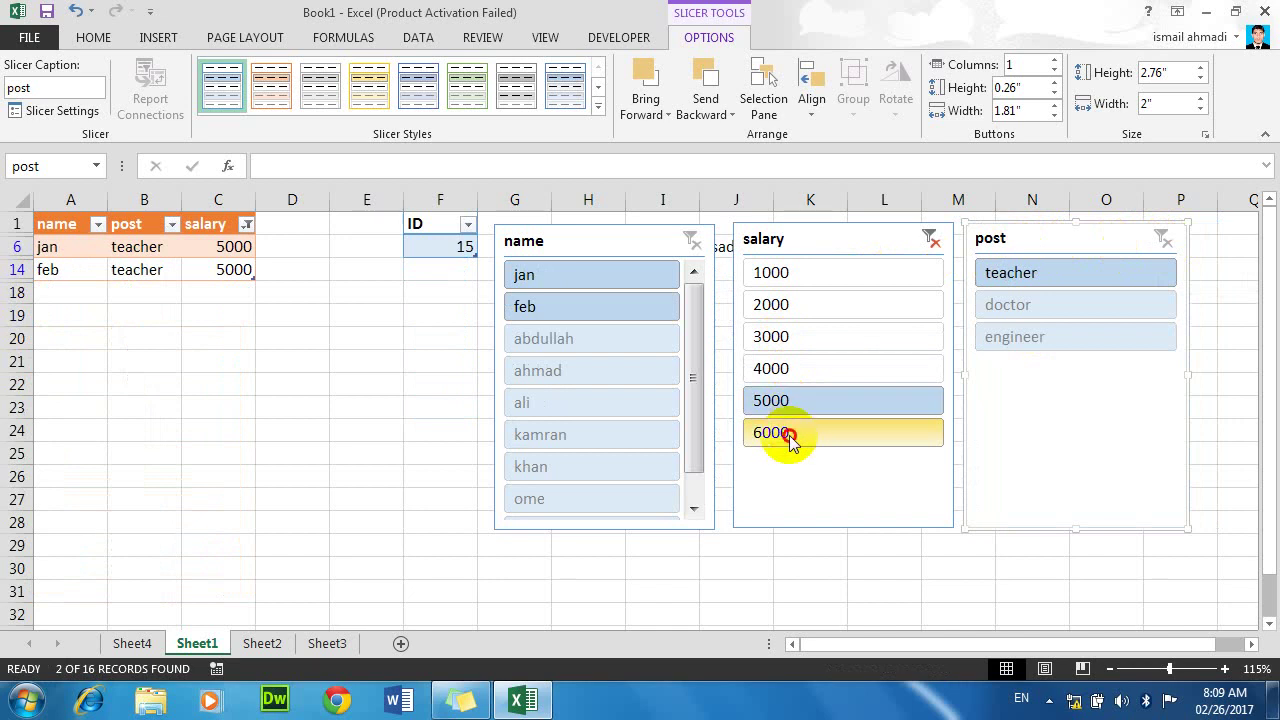
click(790, 437)
click(772, 272)
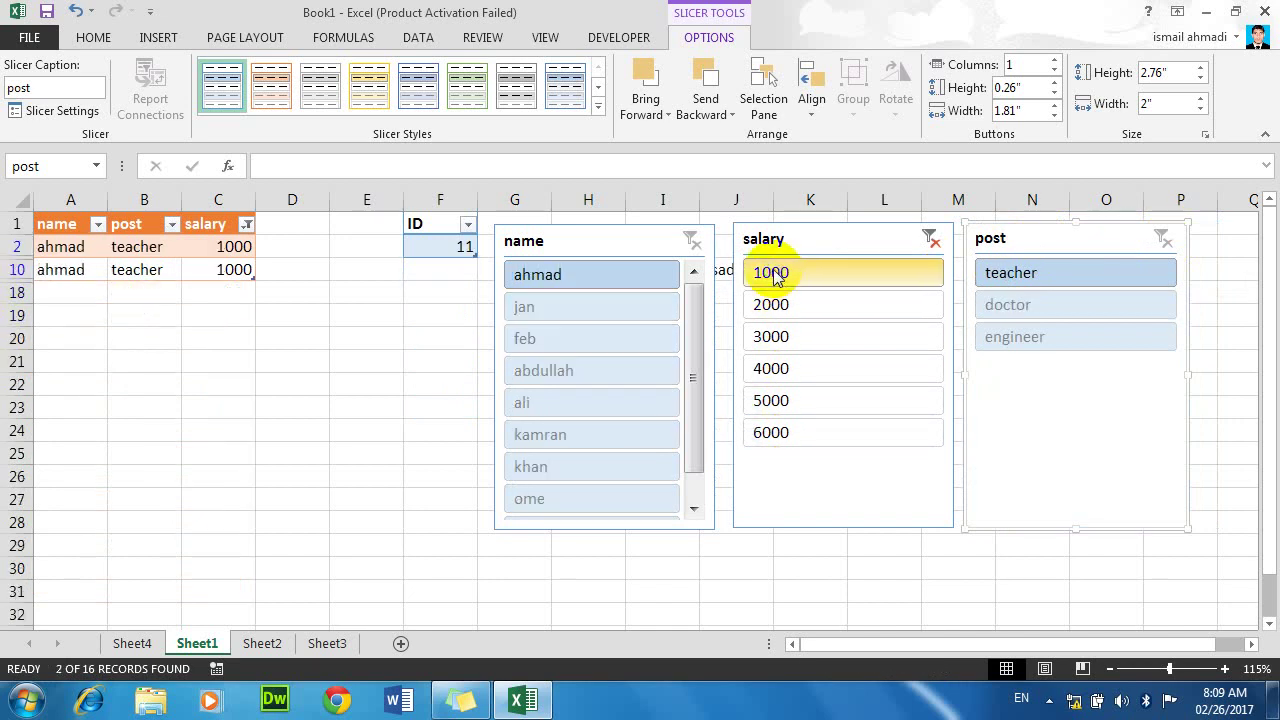
click(929, 241)
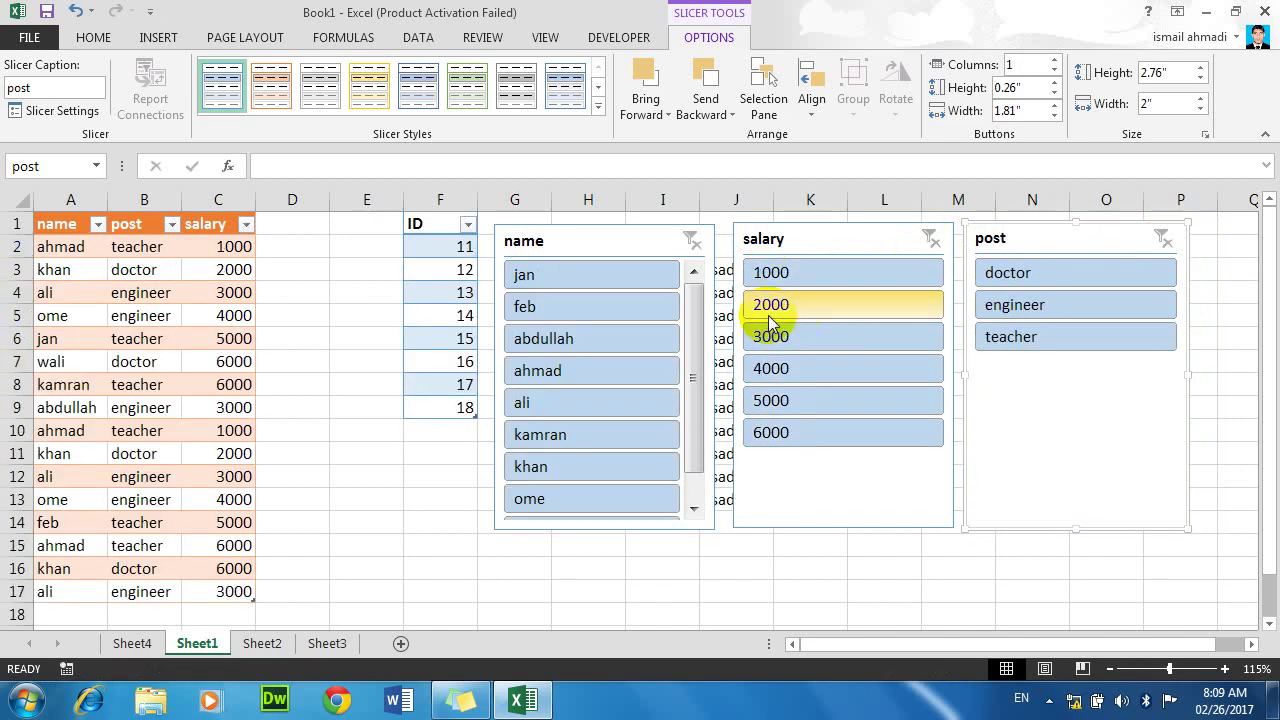
Step: Filter the name slicer to abdullah, ali and ome, then clear the name filter
click(548, 341)
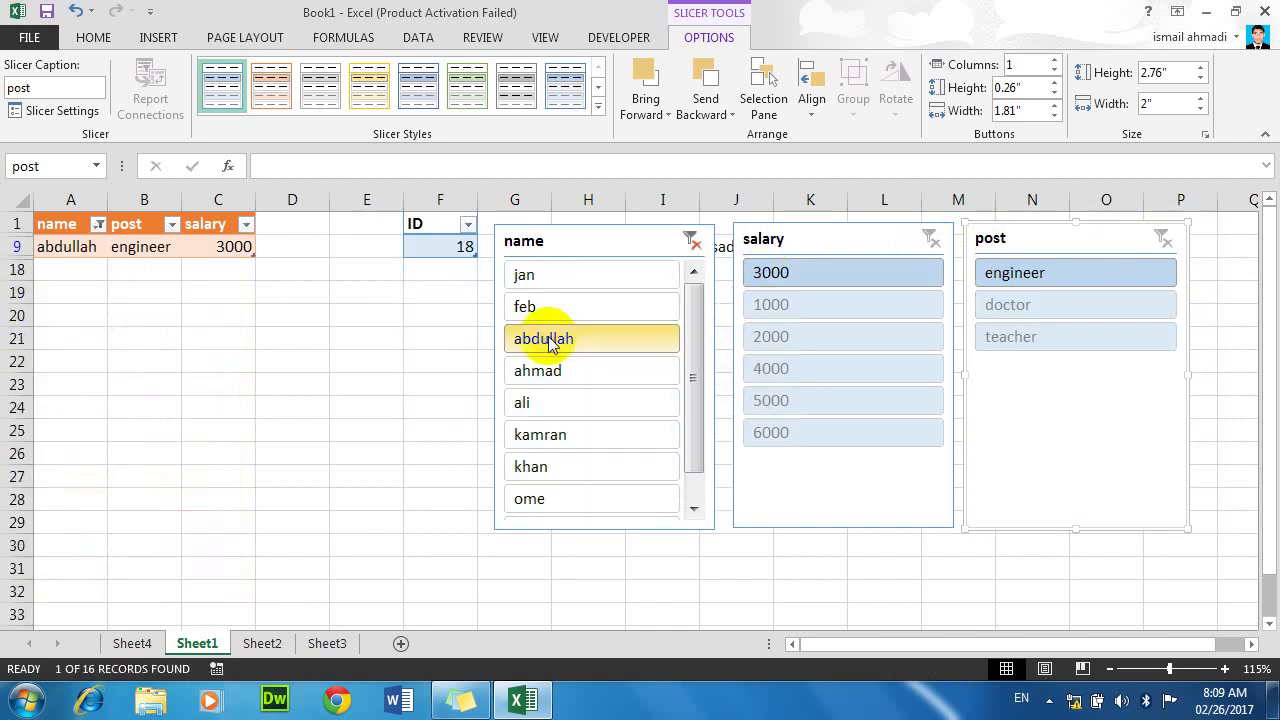
click(537, 411)
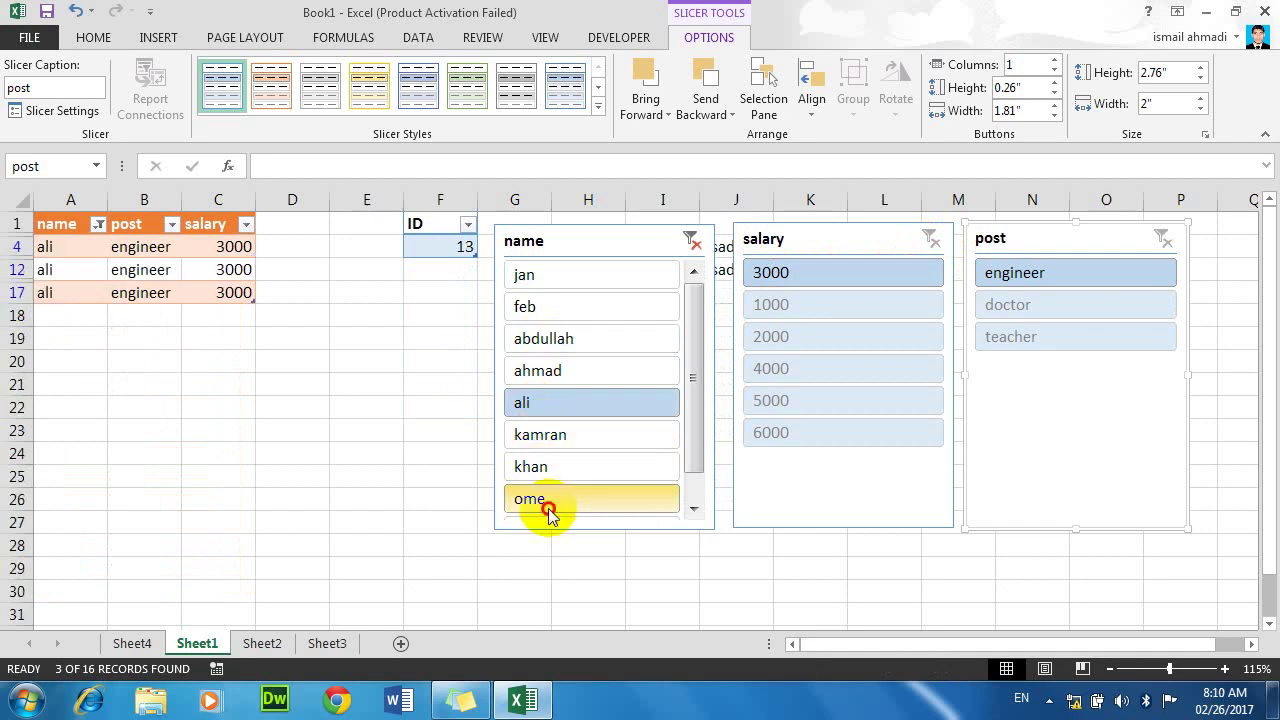
click(551, 505)
click(691, 240)
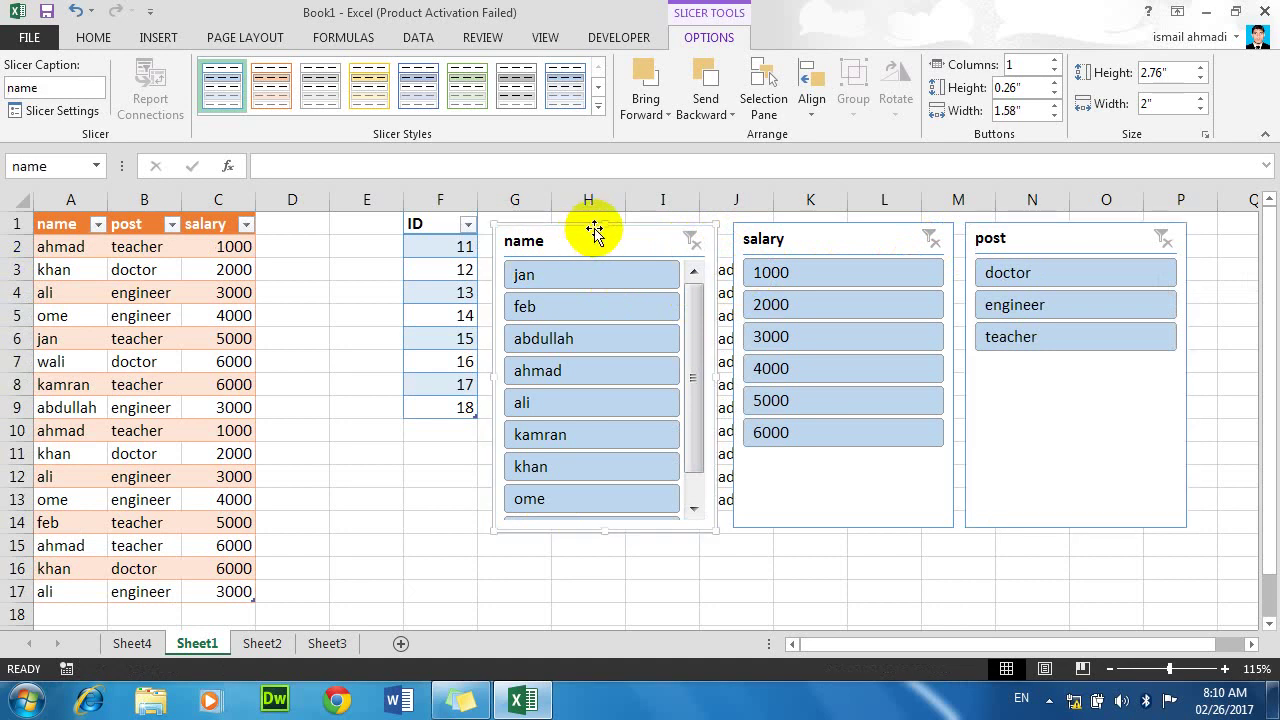
Step: Delete the name, salary and post slicers from the sheet
key(Delete)
click(800, 245)
key(Delete)
click(1014, 240)
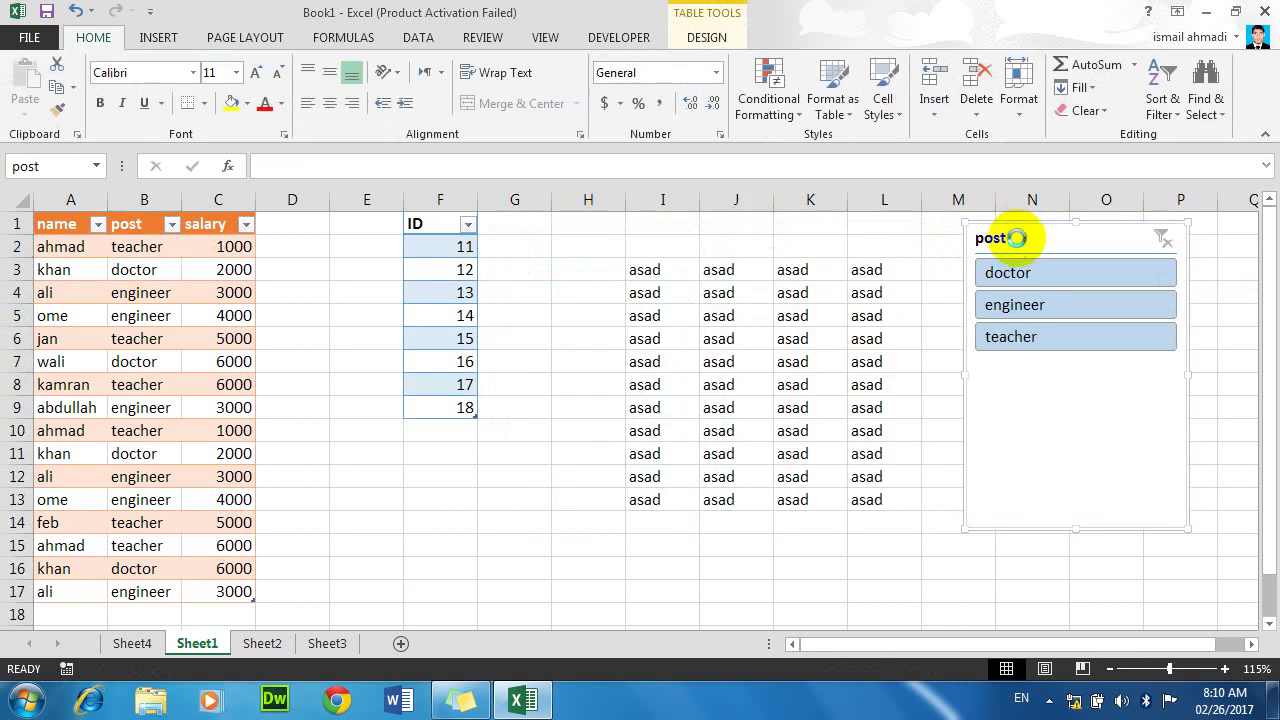
key(Delete)
Step: Select the empty cells G1 and G4 outside the table
click(710, 36)
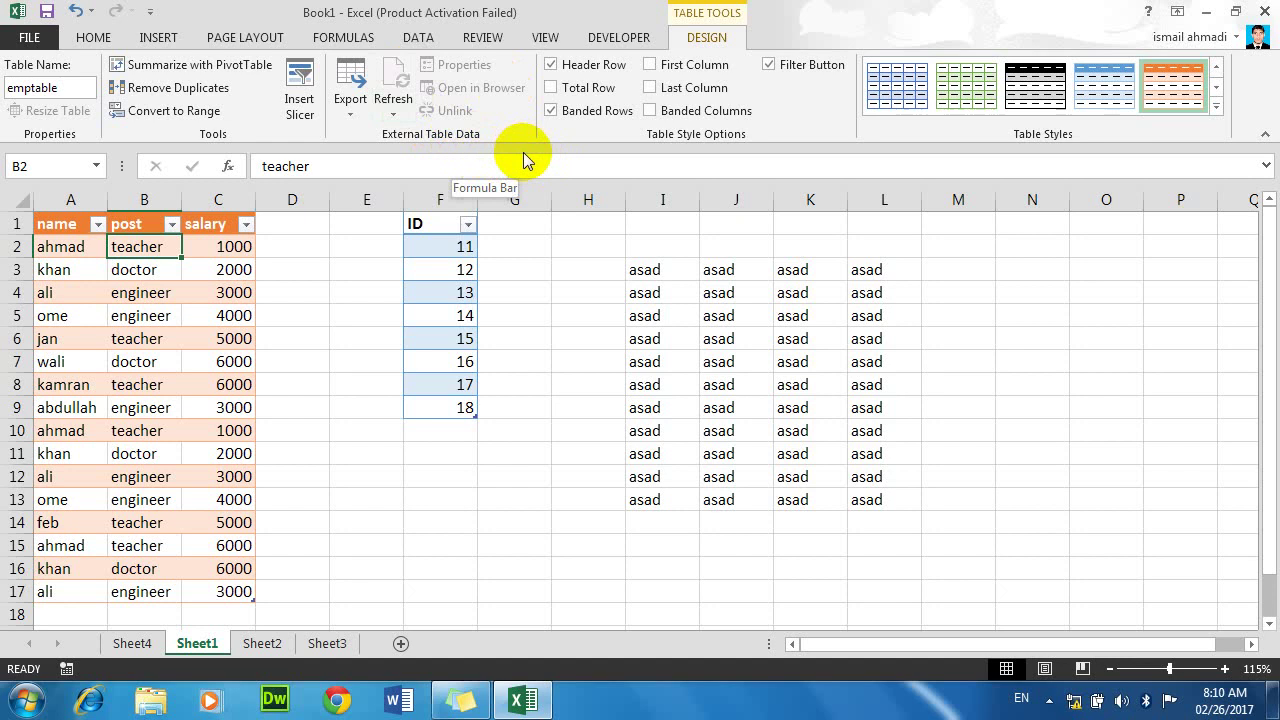
click(527, 231)
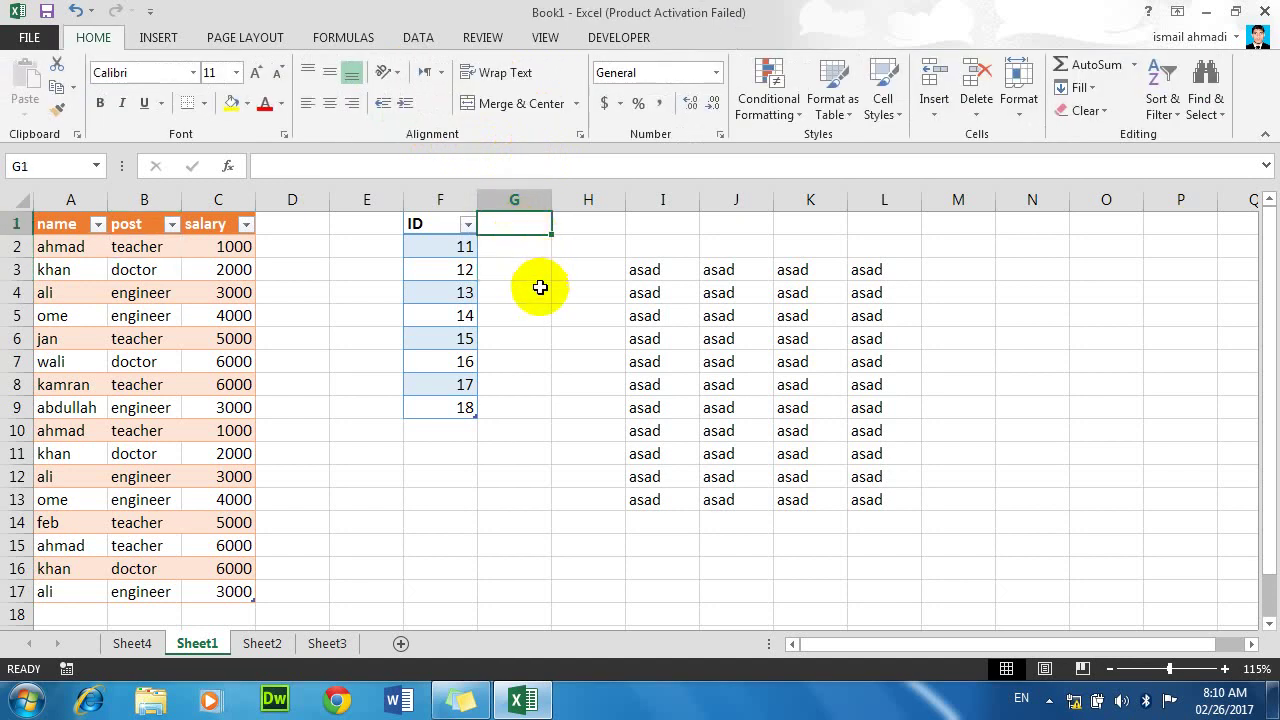
click(540, 288)
click(412, 38)
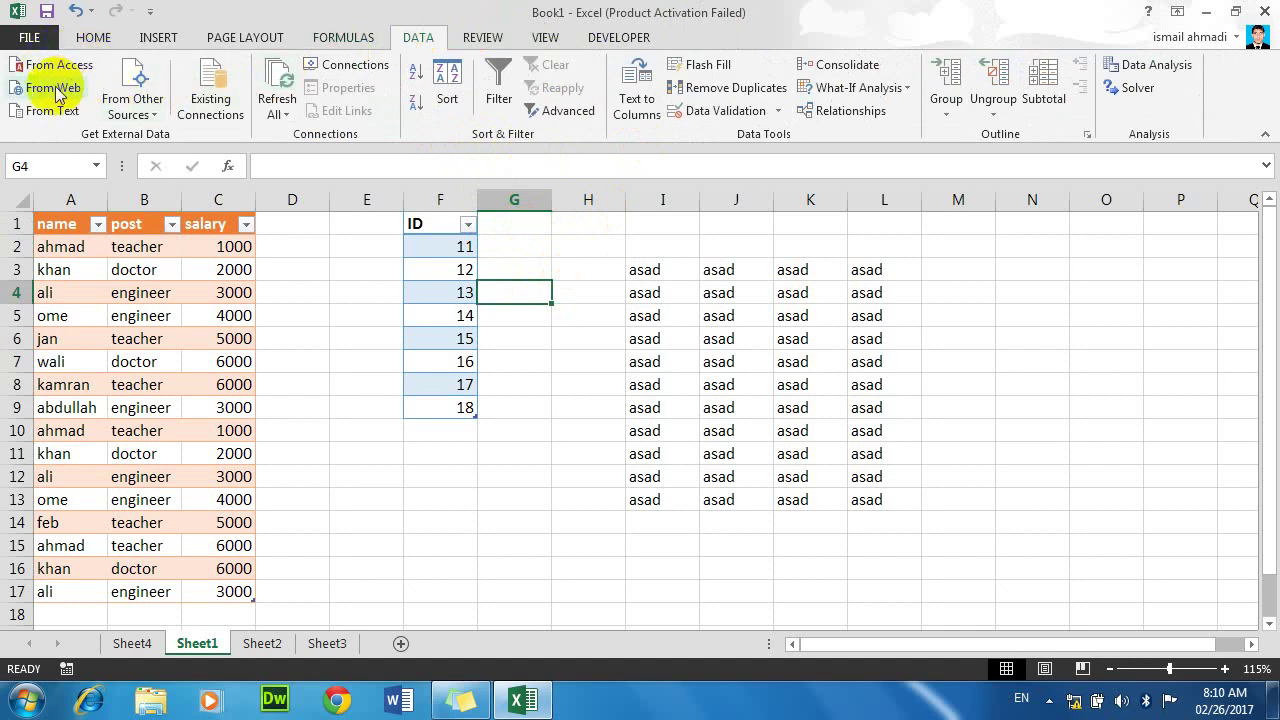
Step: Dismiss the Data > From Other Sources list, then select cell A4 to show Table Design
click(140, 116)
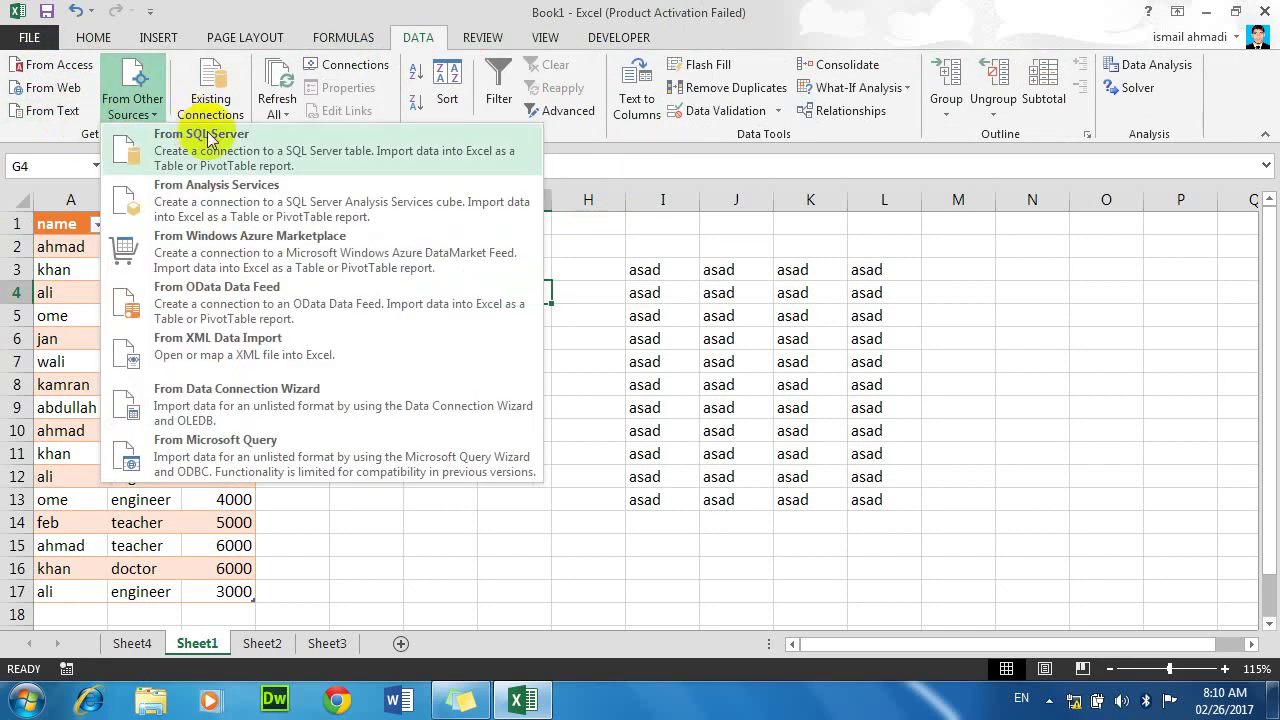
click(797, 236)
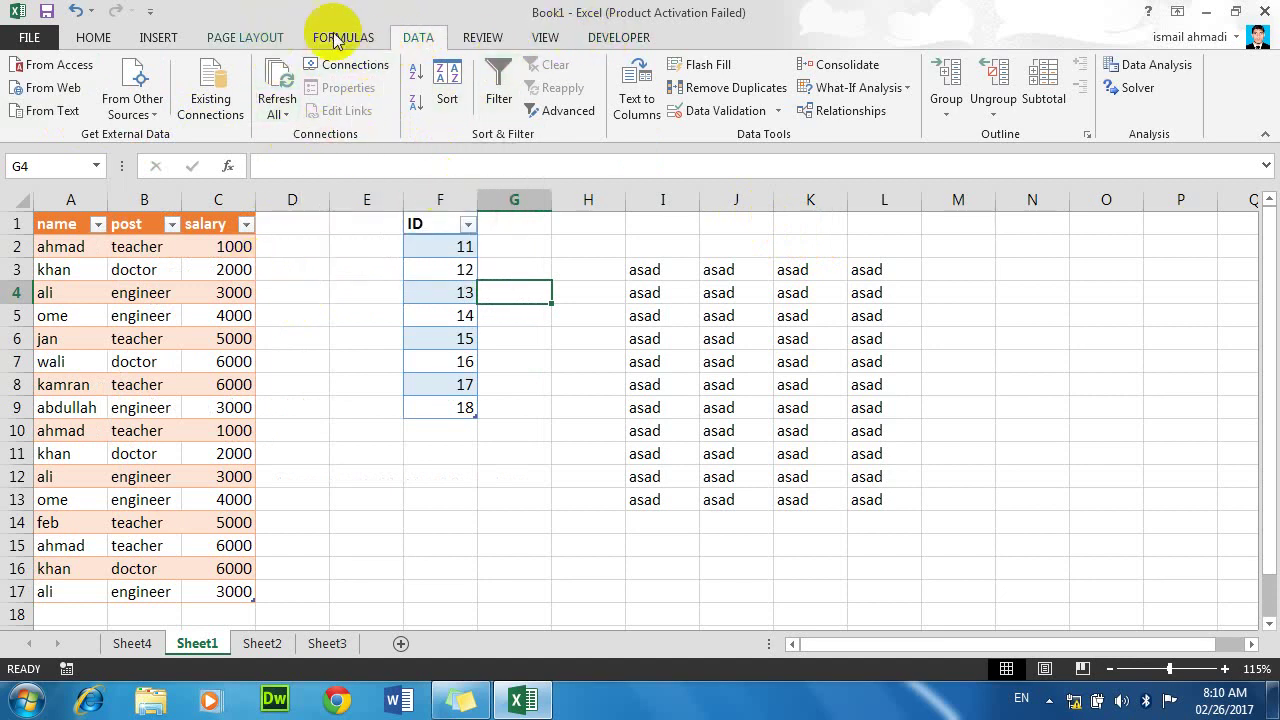
click(105, 290)
click(700, 40)
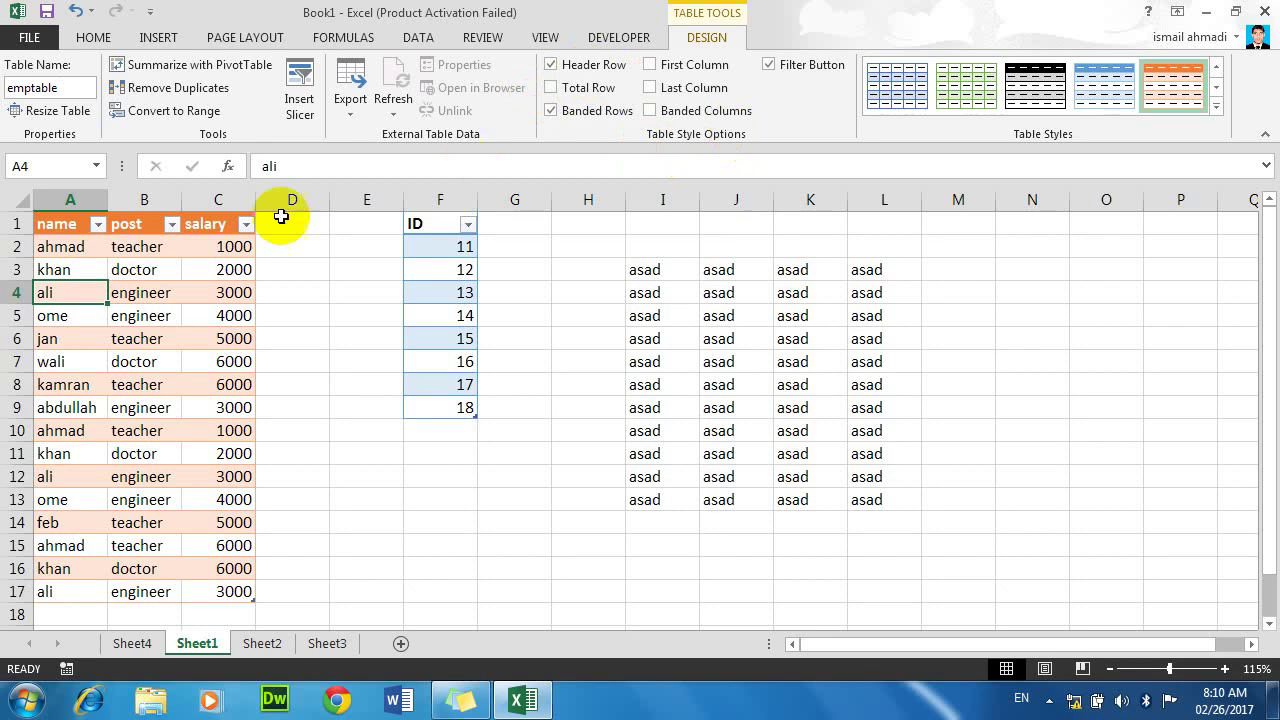
click(165, 336)
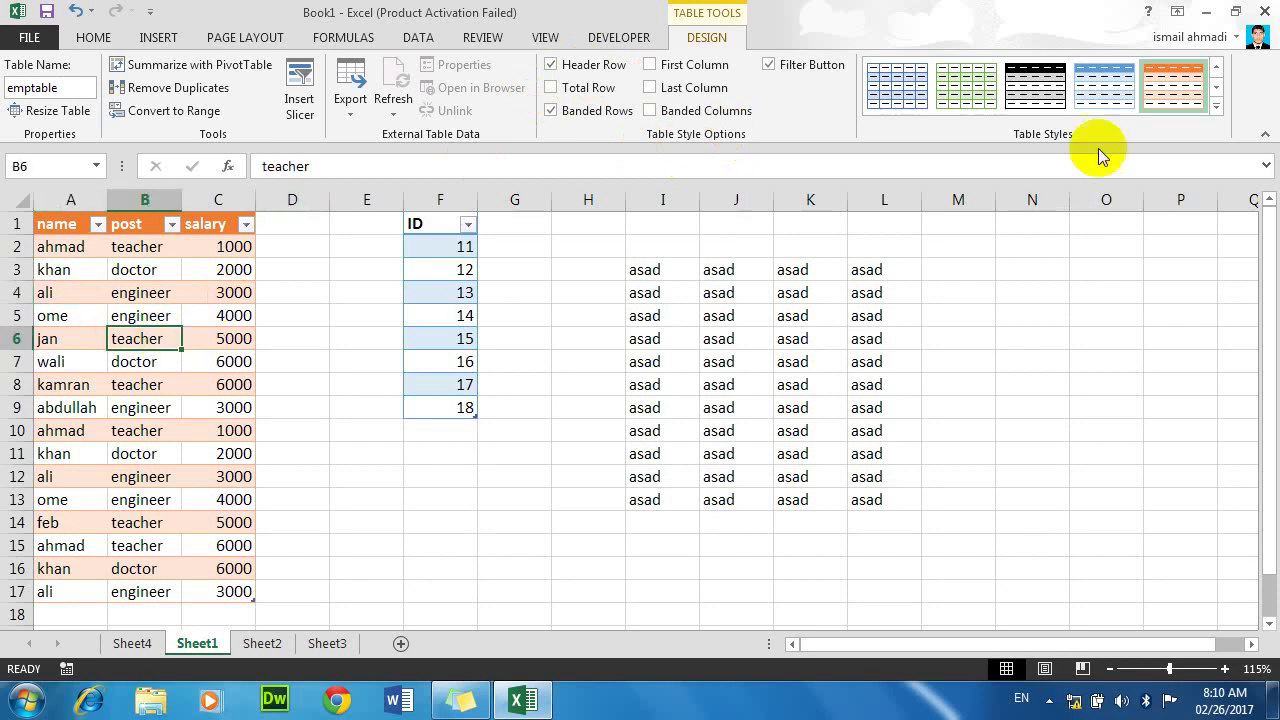
click(1178, 105)
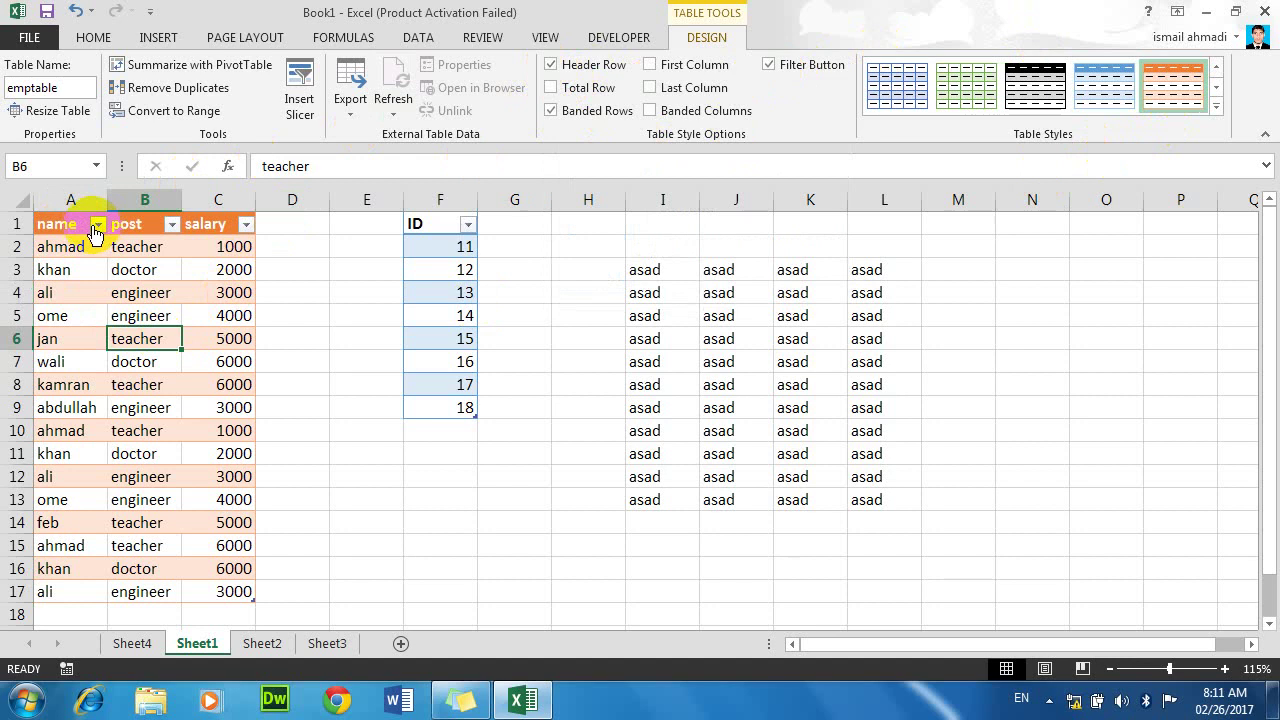
click(566, 68)
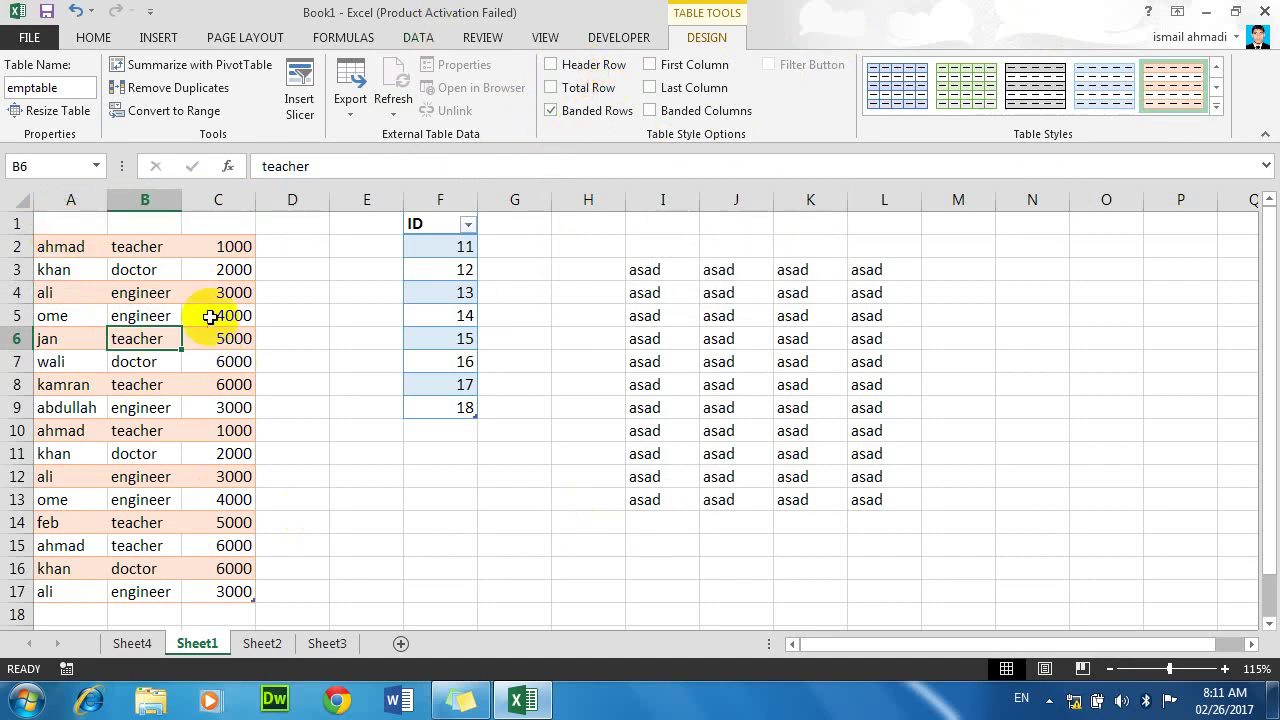
drag(221, 227, 65, 222)
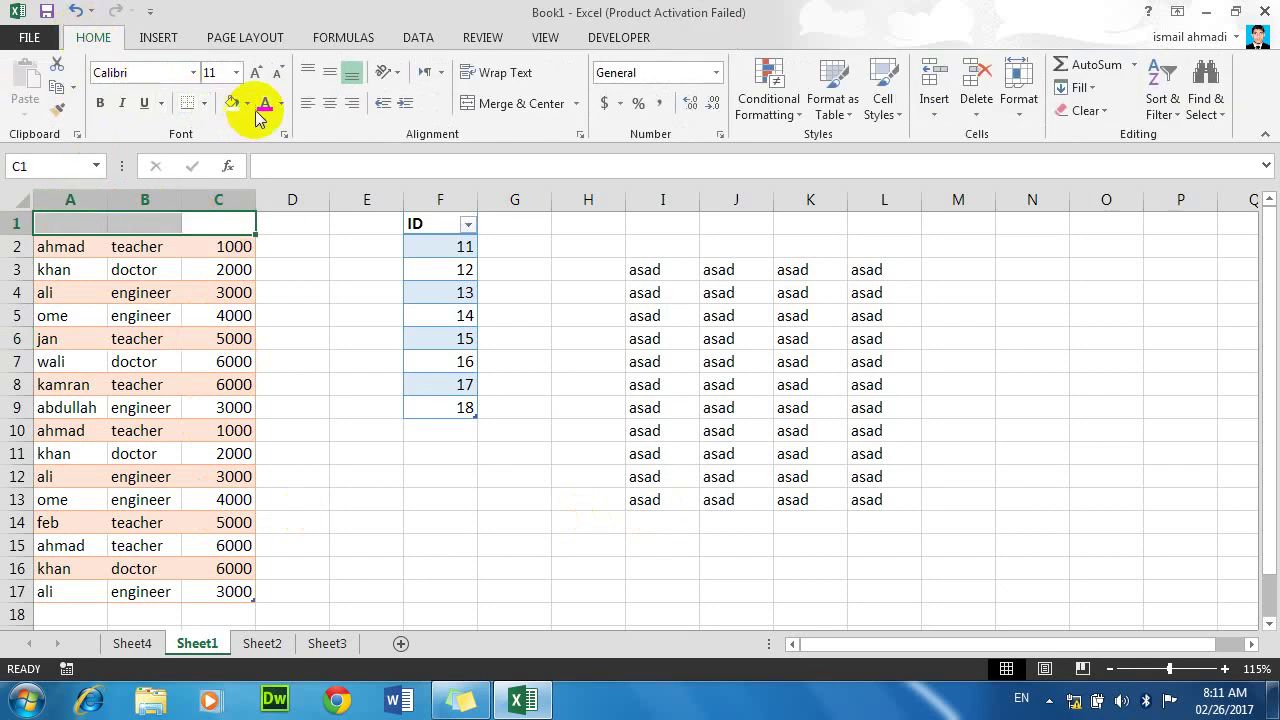
click(281, 103)
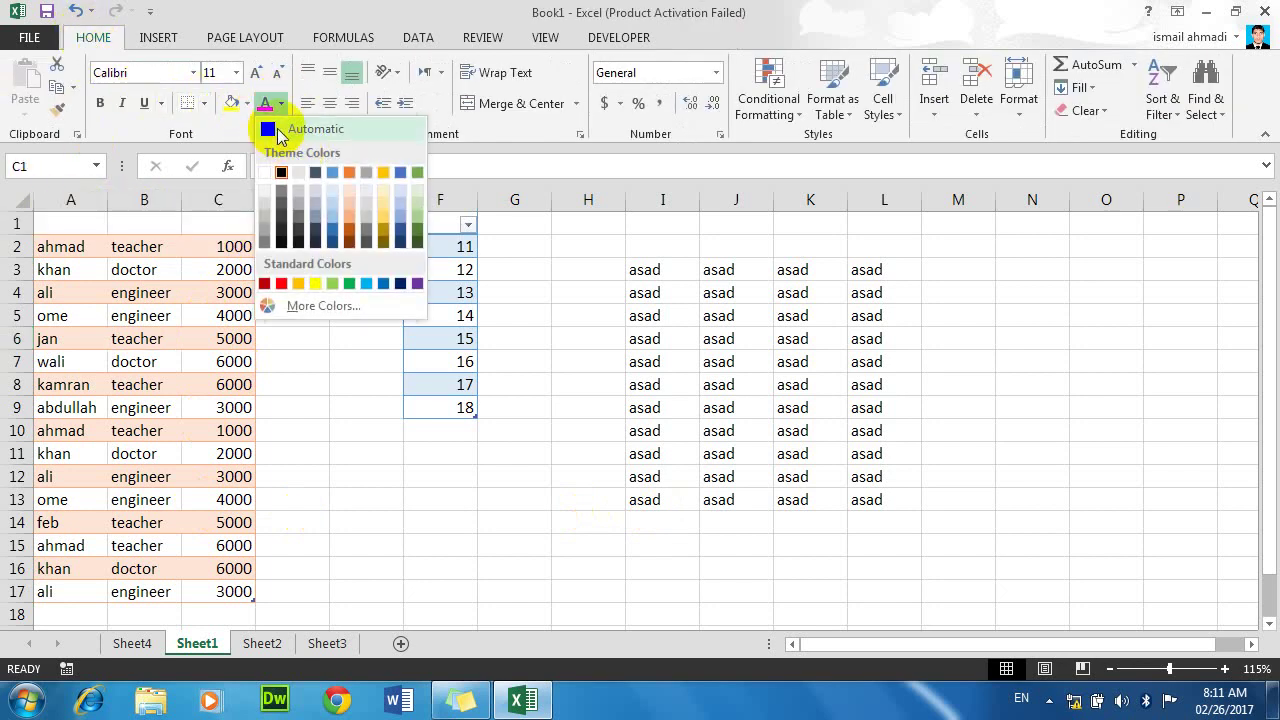
click(268, 128)
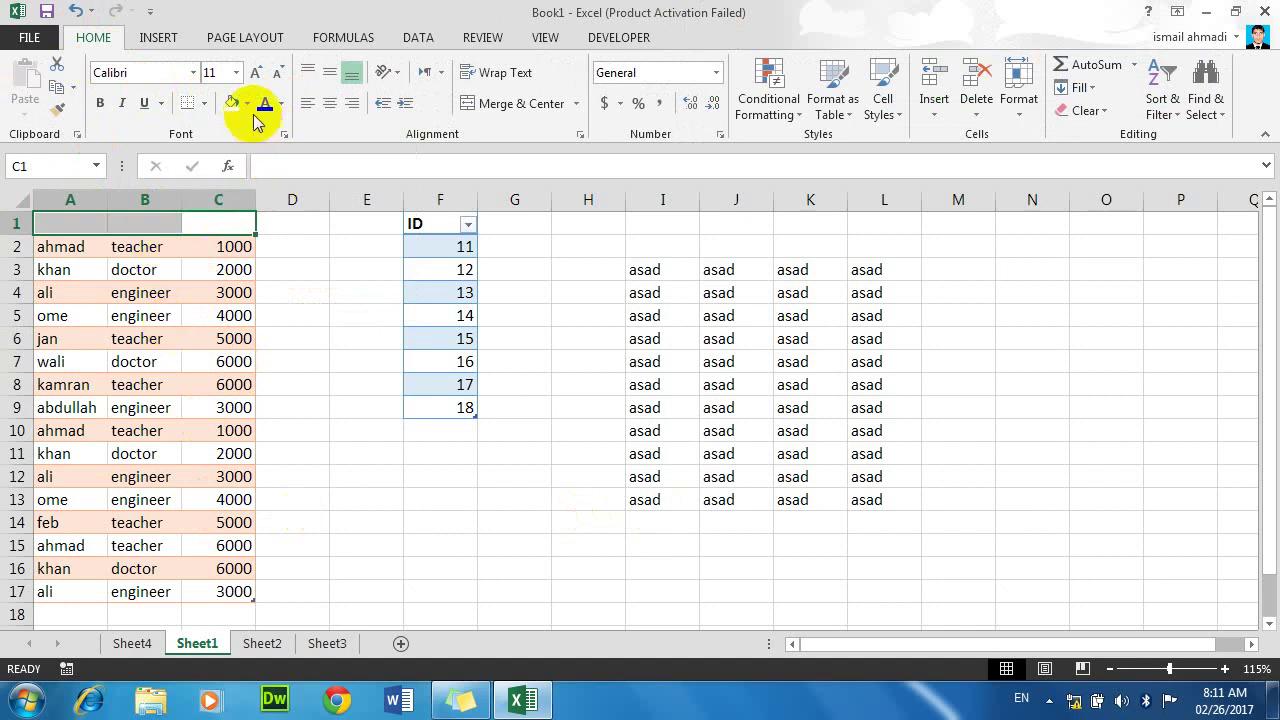
click(165, 315)
click(706, 38)
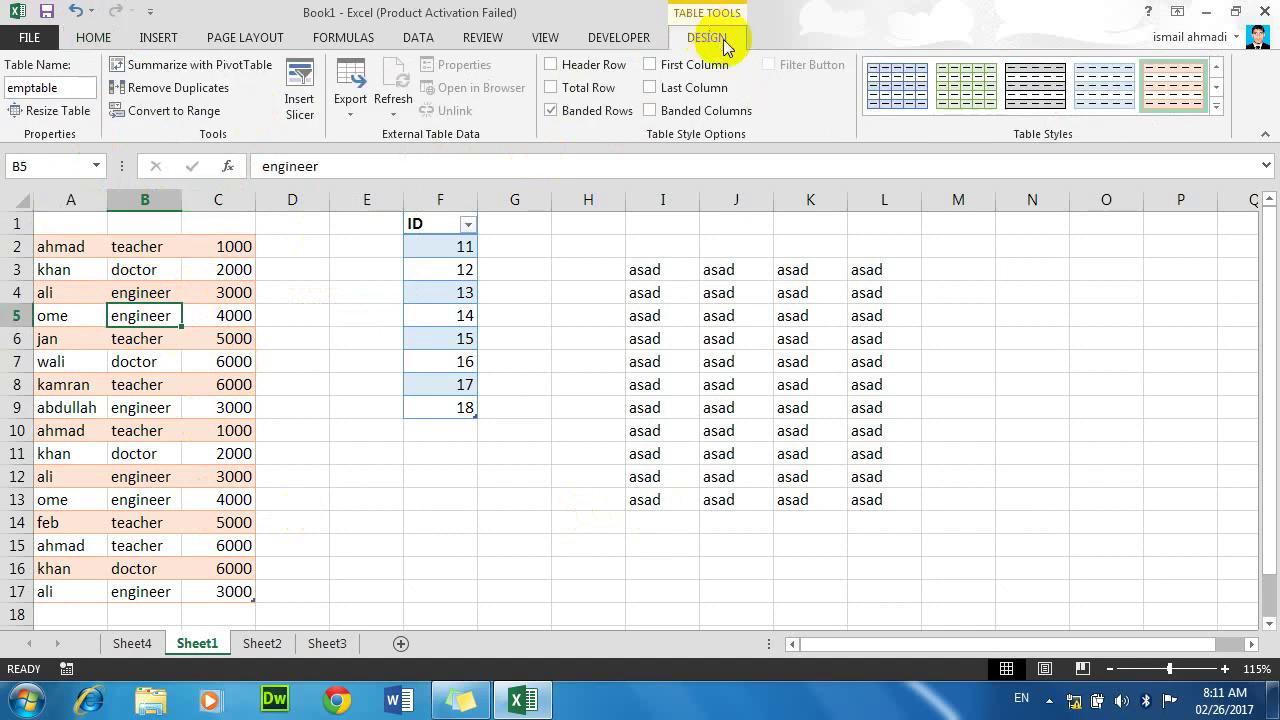
click(592, 65)
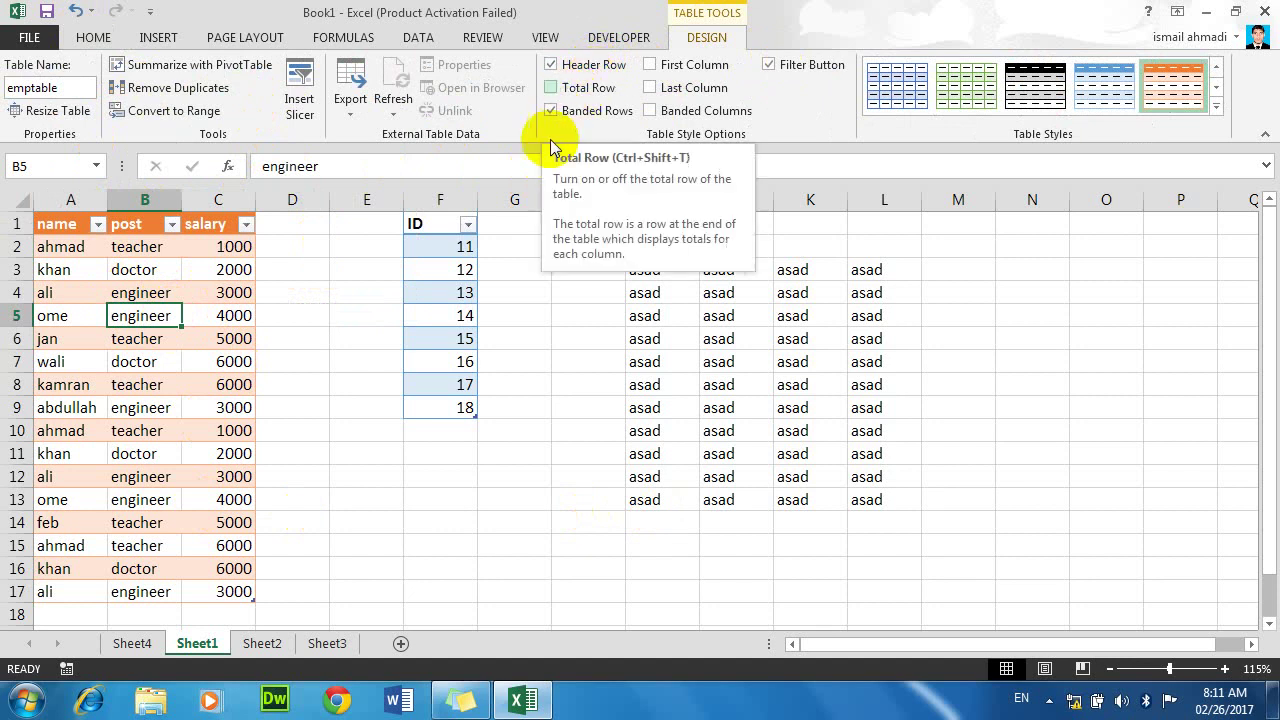
Step: Add and remove the Total Row, then select the ahmad, ali and jan rows
click(588, 96)
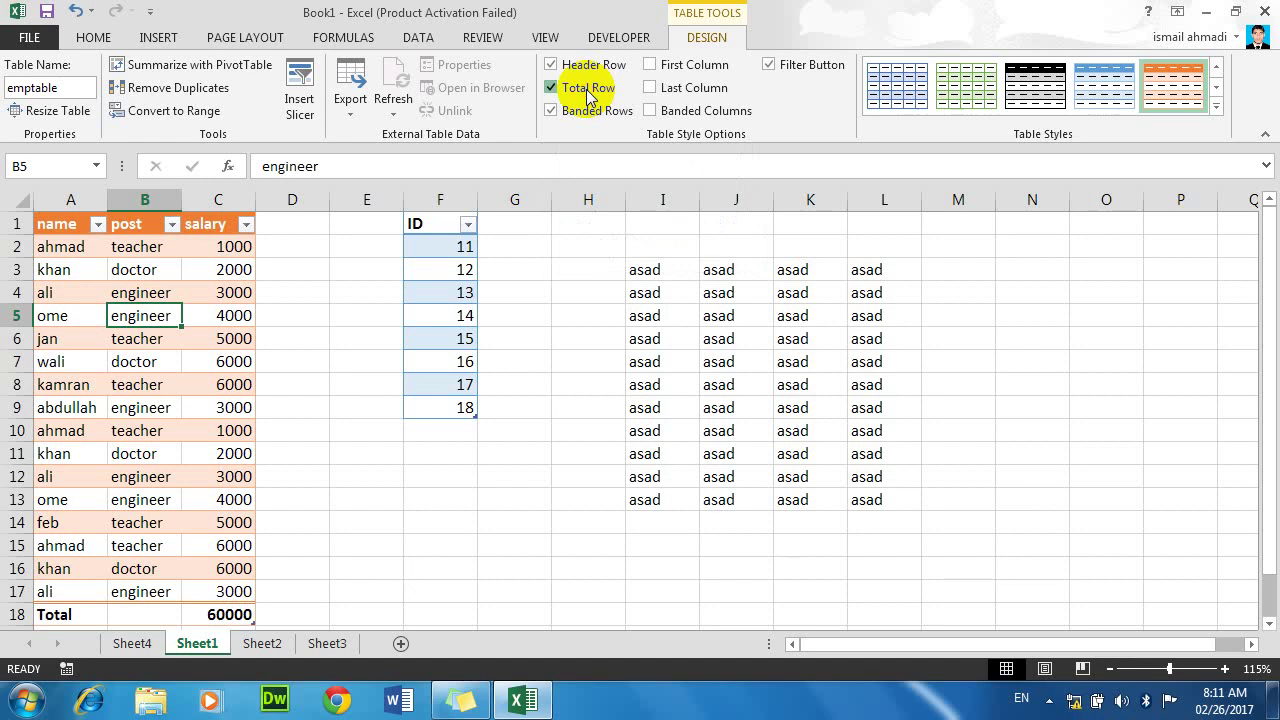
click(588, 96)
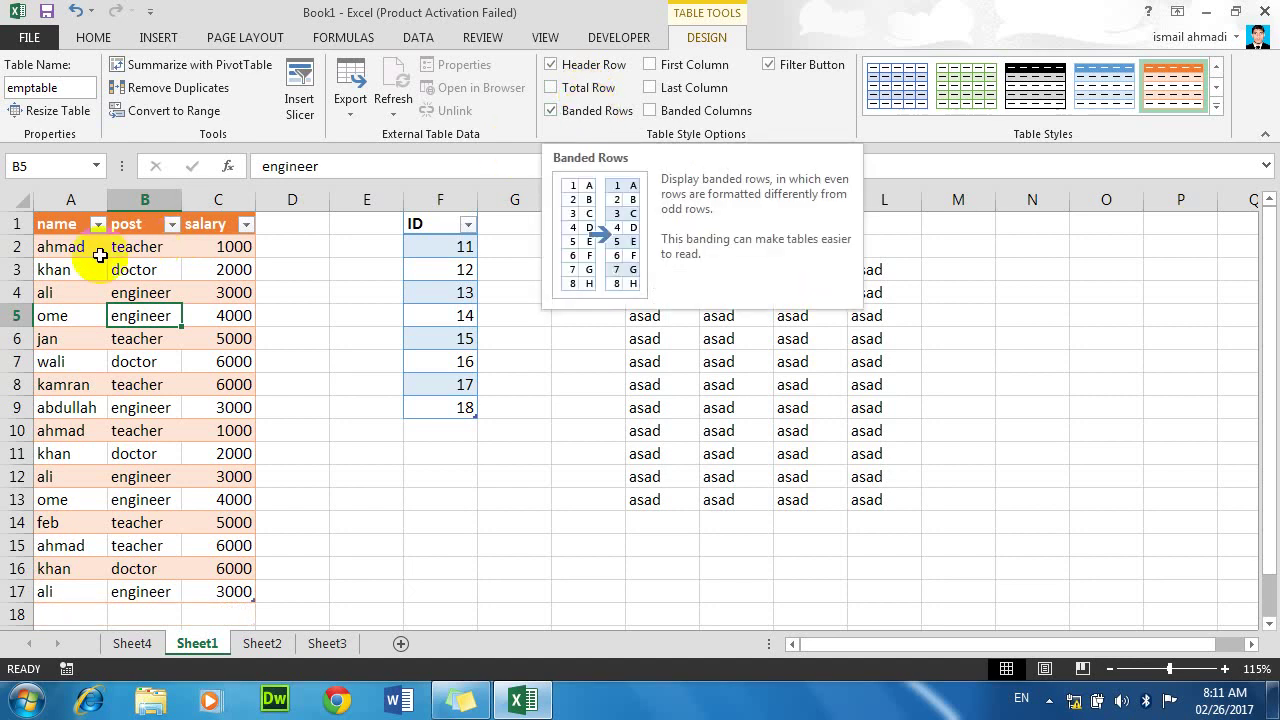
click(47, 248)
drag(47, 248, 42, 270)
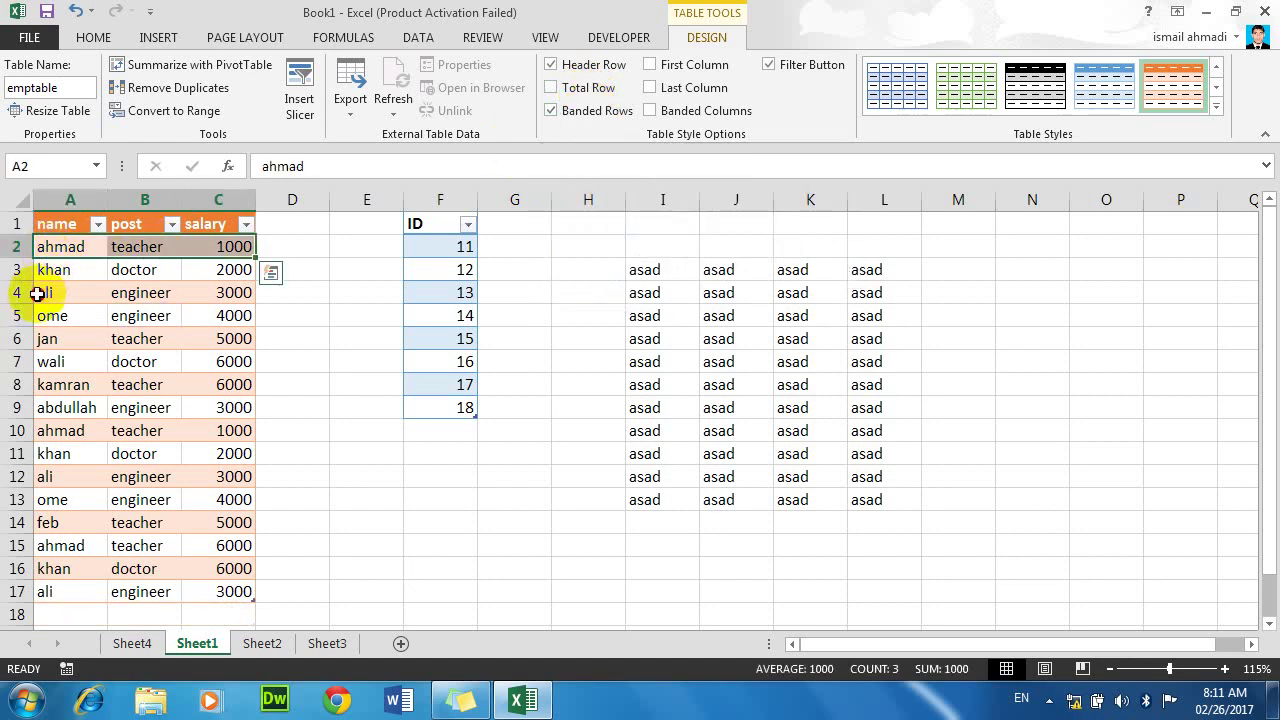
click(37, 293)
click(35, 340)
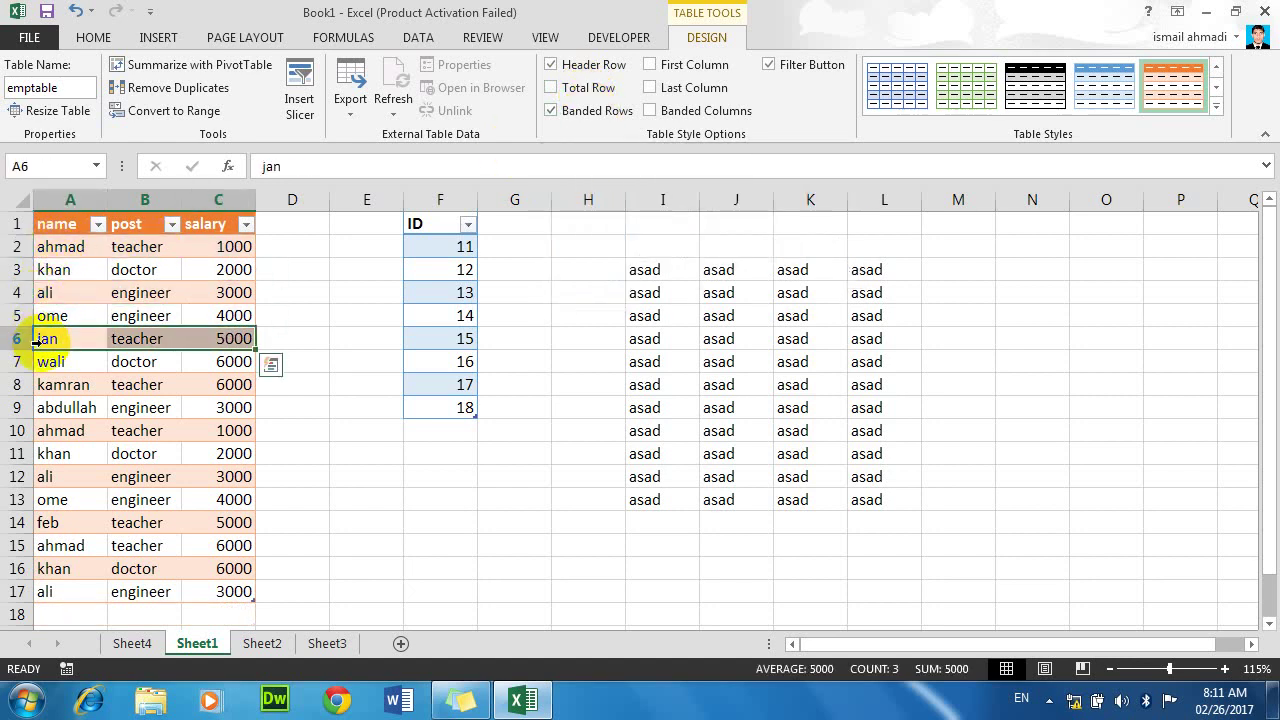
click(38, 250)
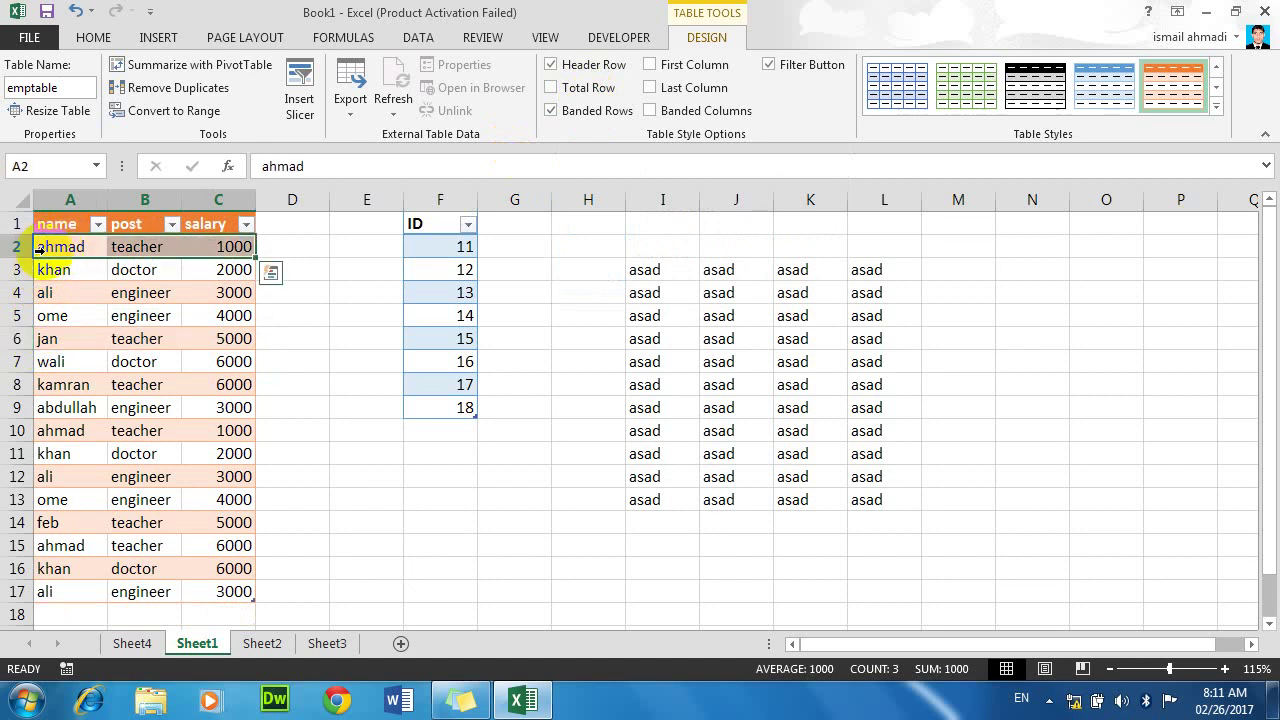
Step: Toggle Banded Rows off and on, leaving row banding enabled
click(559, 114)
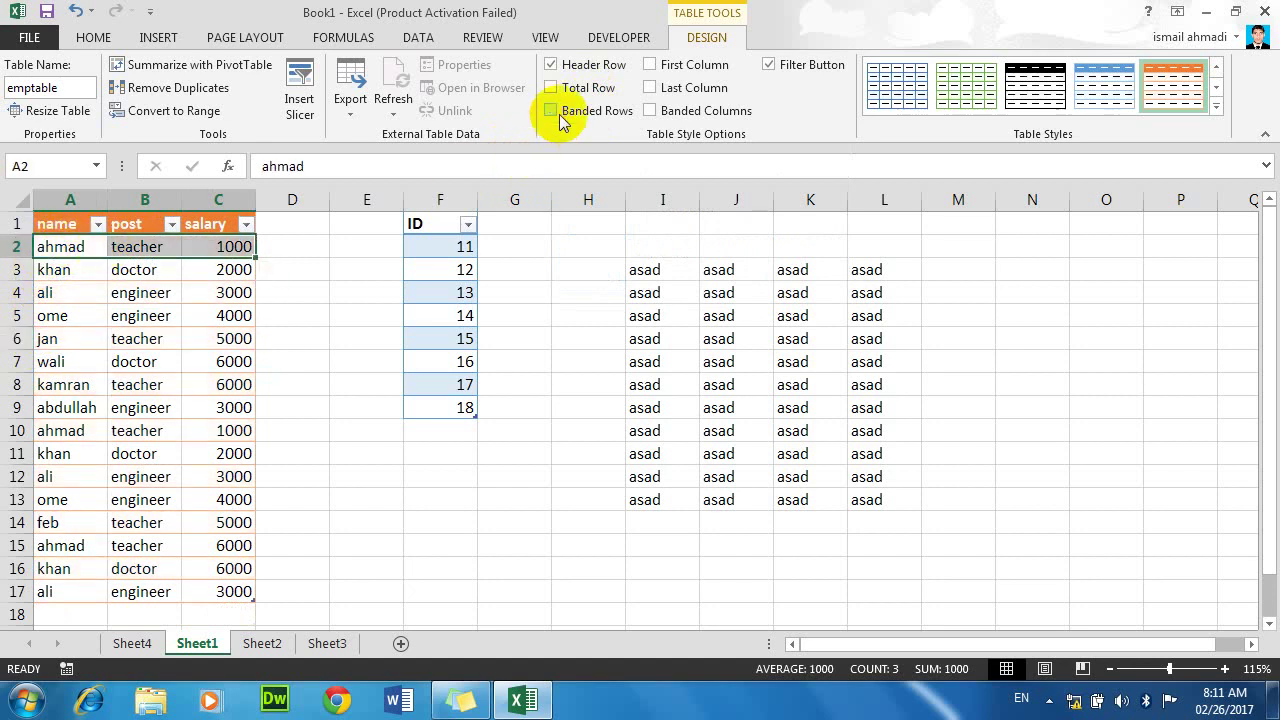
click(559, 114)
click(559, 114)
click(559, 114)
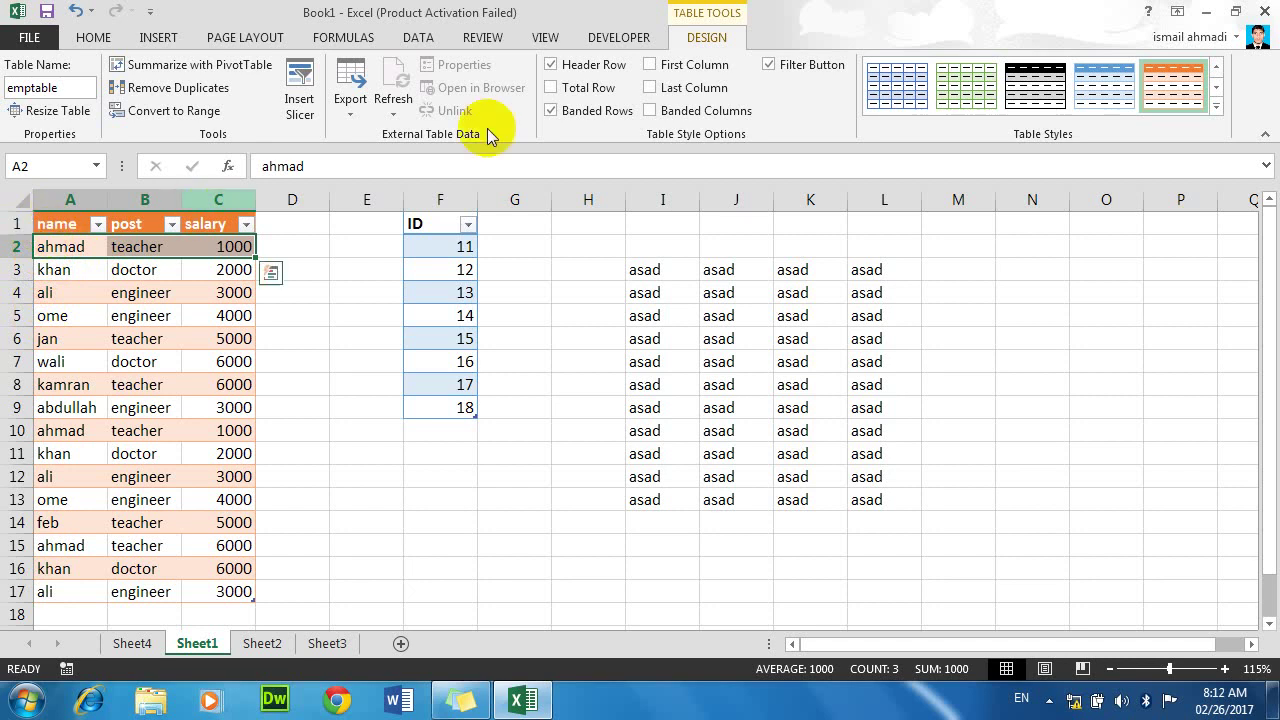
click(553, 110)
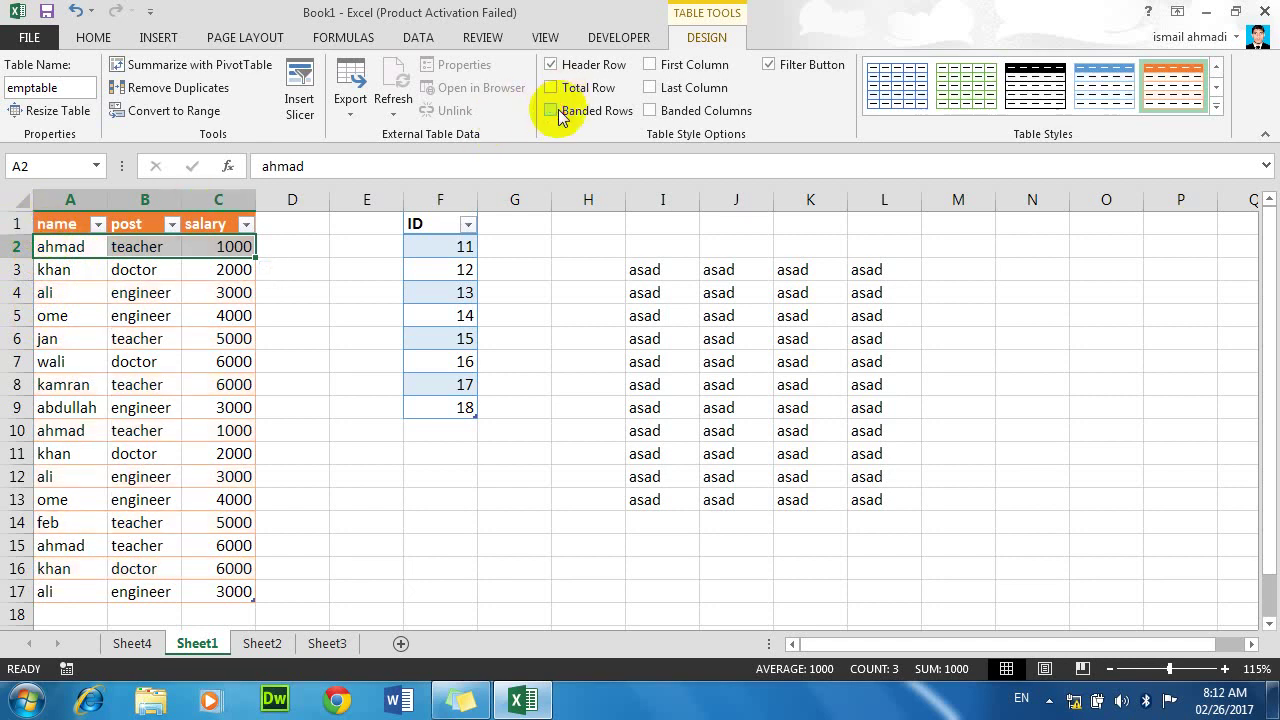
click(553, 110)
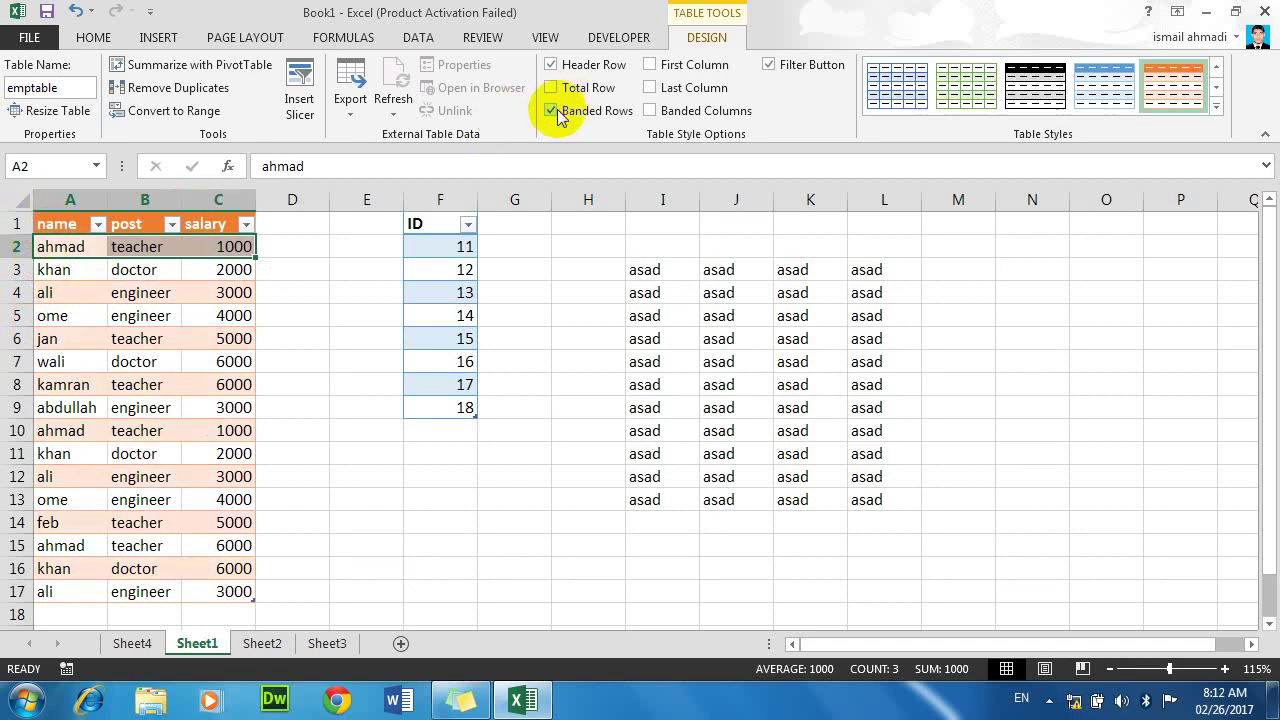
Step: Turn off First Column, Last Column and Banded Columns, and turn on Filter Button
click(657, 68)
click(664, 90)
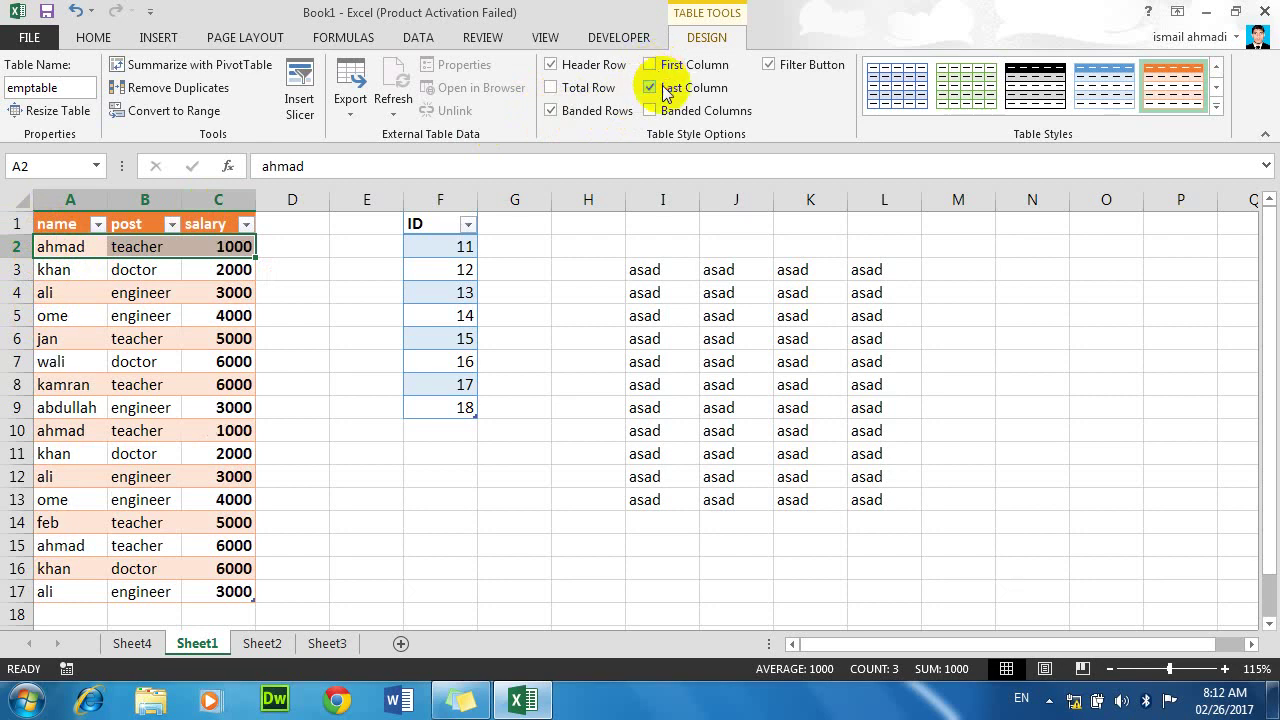
click(662, 88)
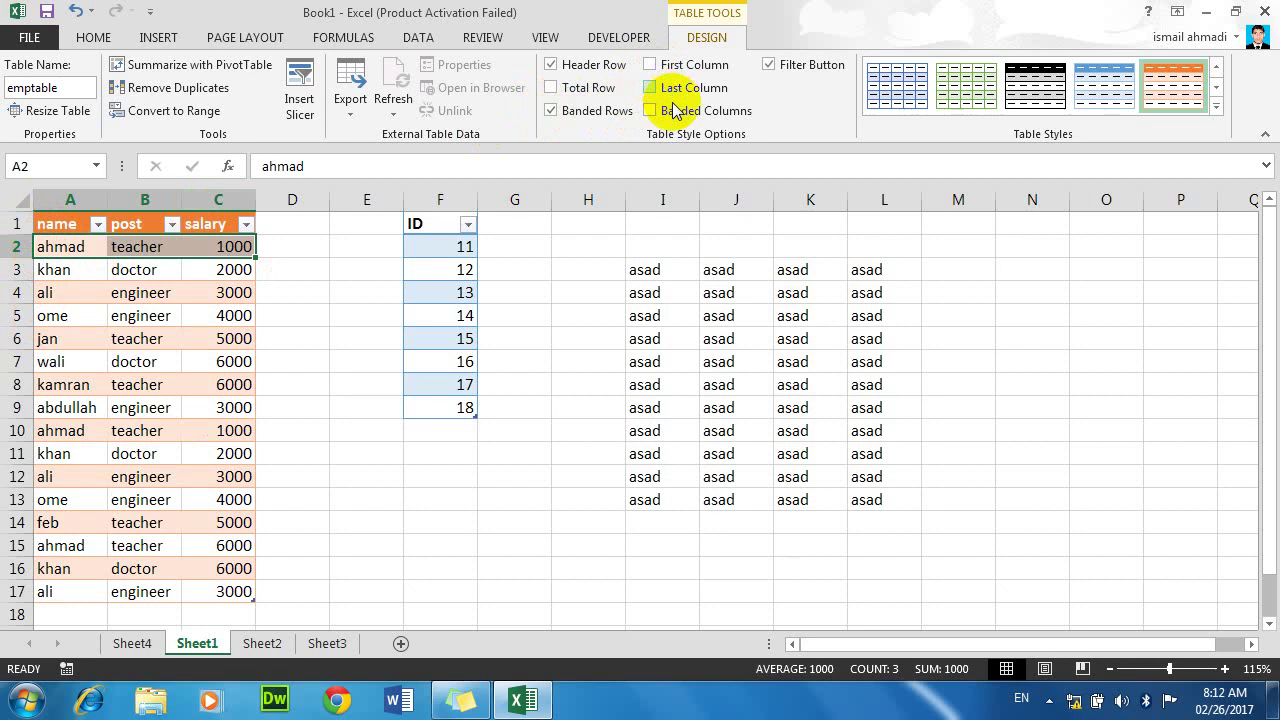
click(677, 111)
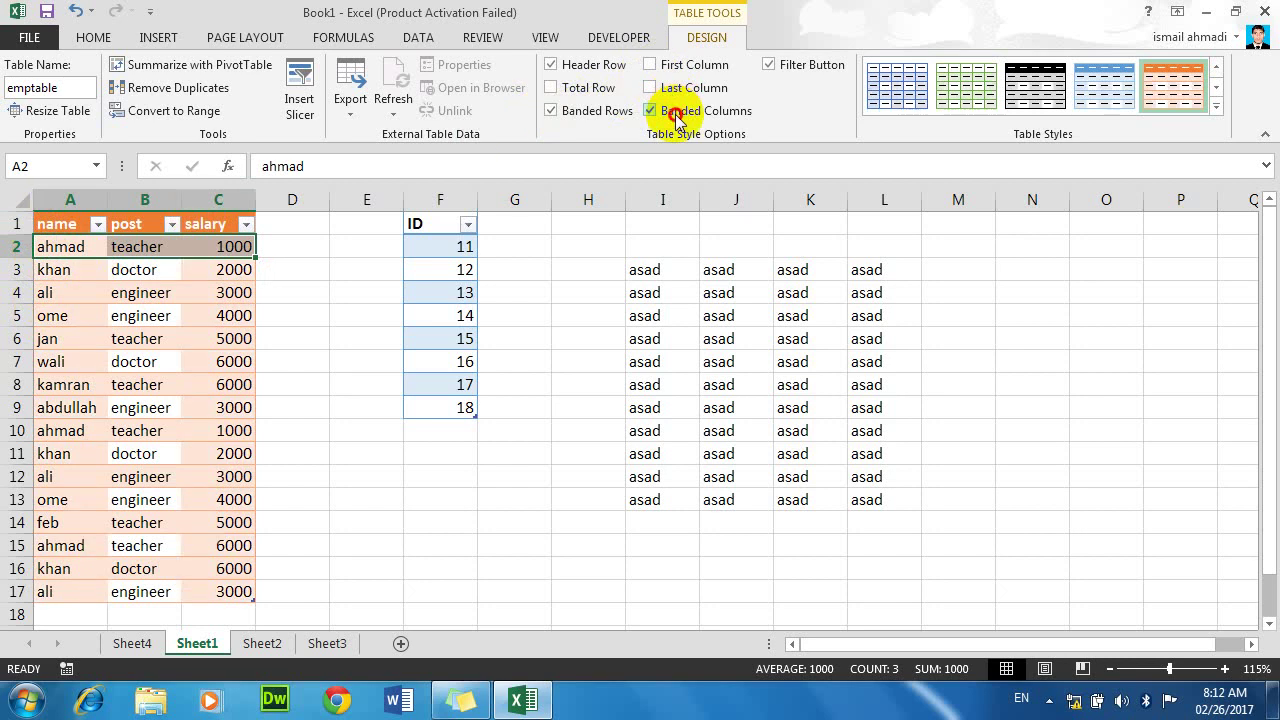
click(676, 115)
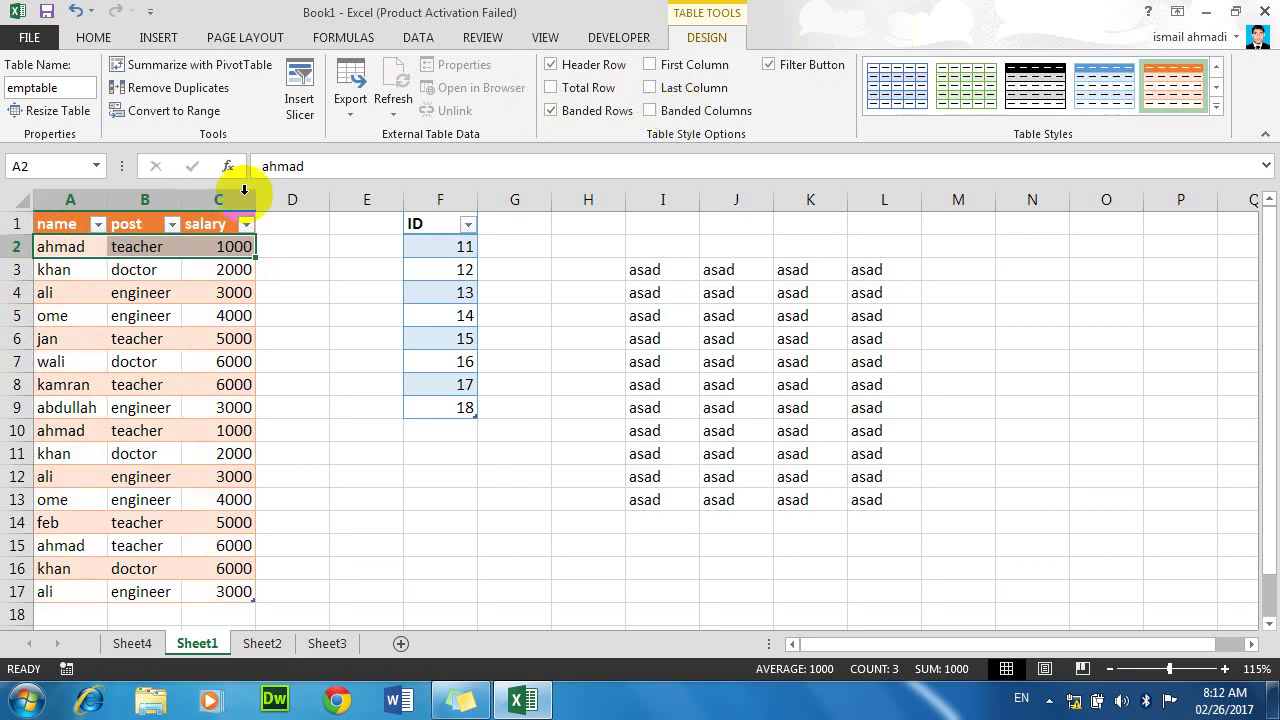
click(771, 66)
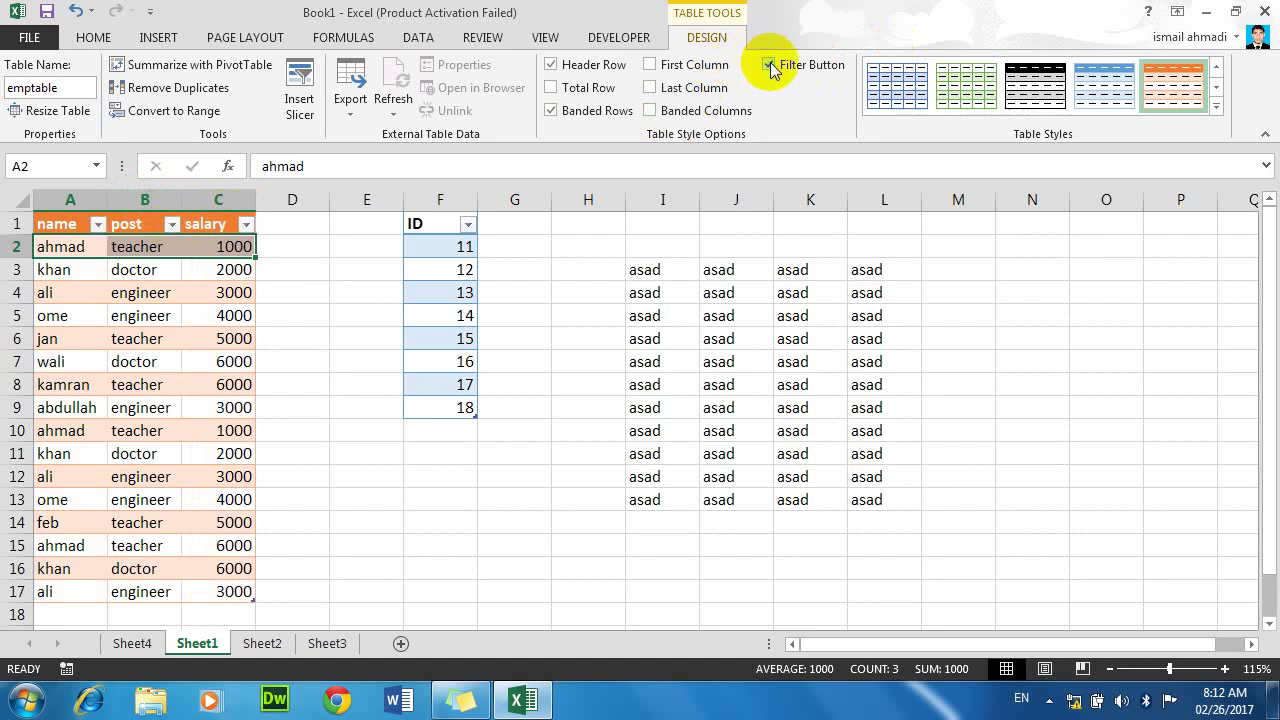
Step: Try a dark green style on the table from the Table Styles gallery
click(1217, 108)
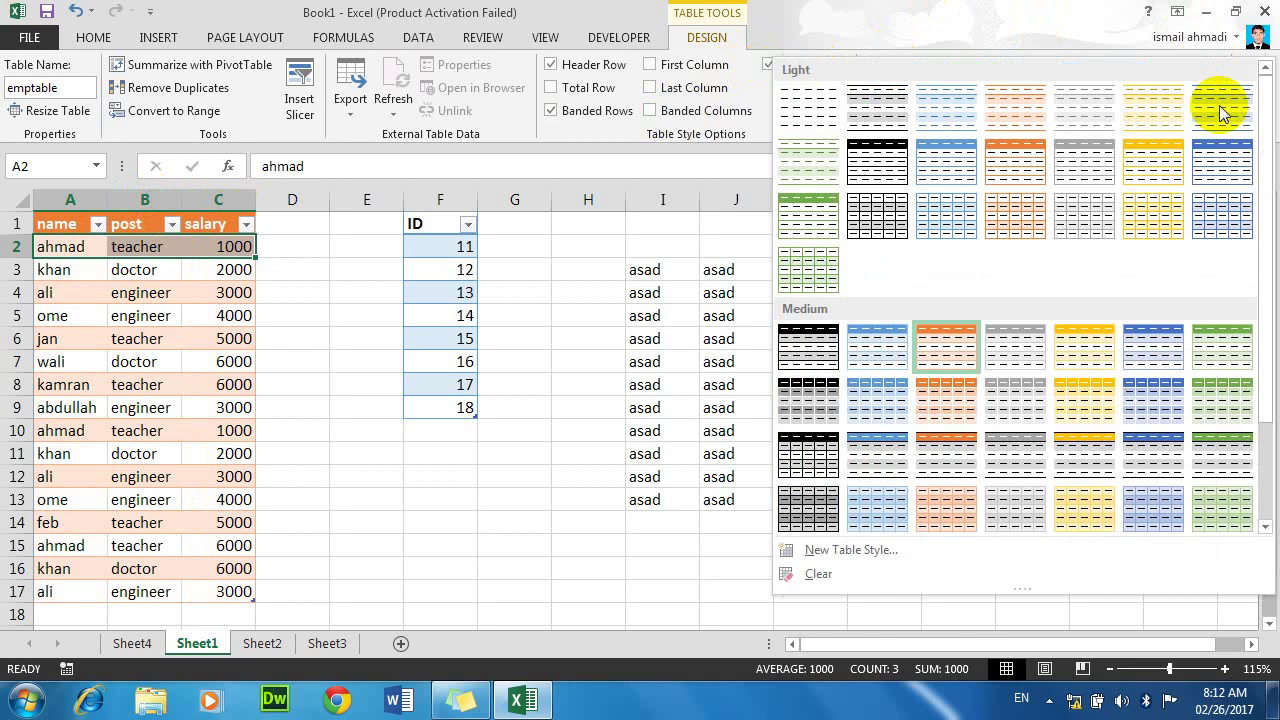
drag(1262, 337, 1270, 395)
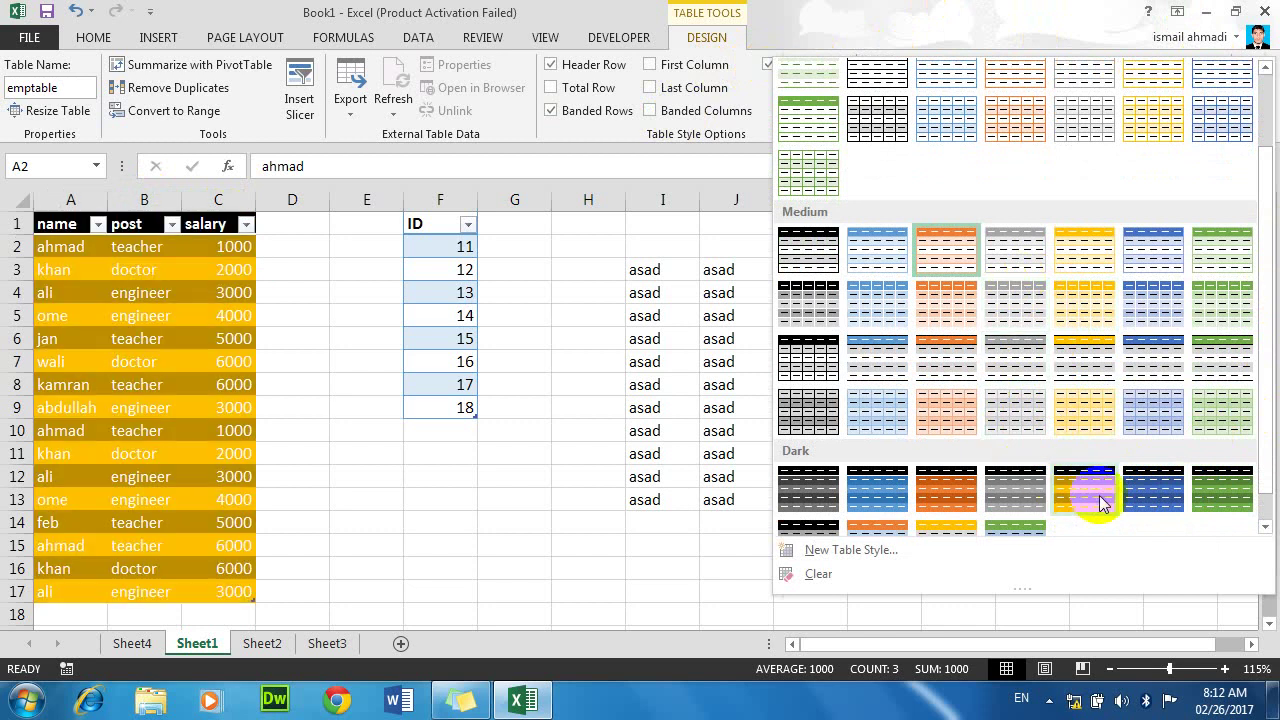
click(1207, 497)
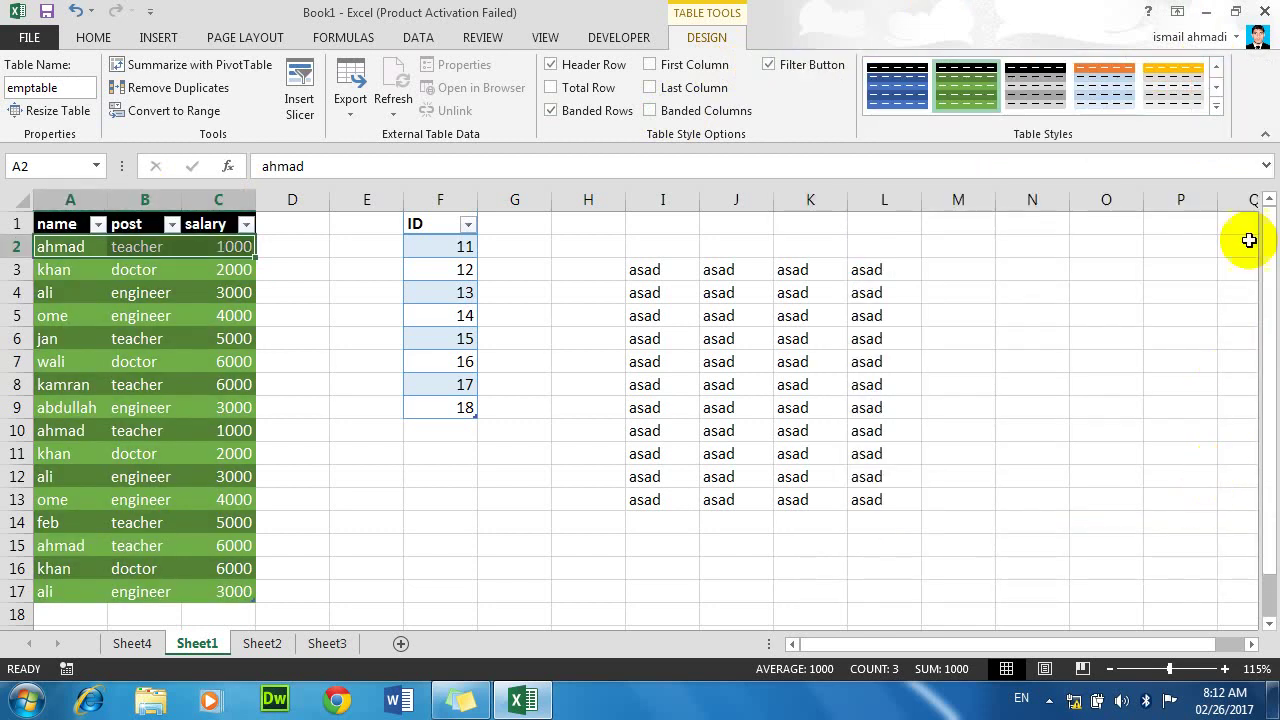
click(1214, 105)
click(838, 571)
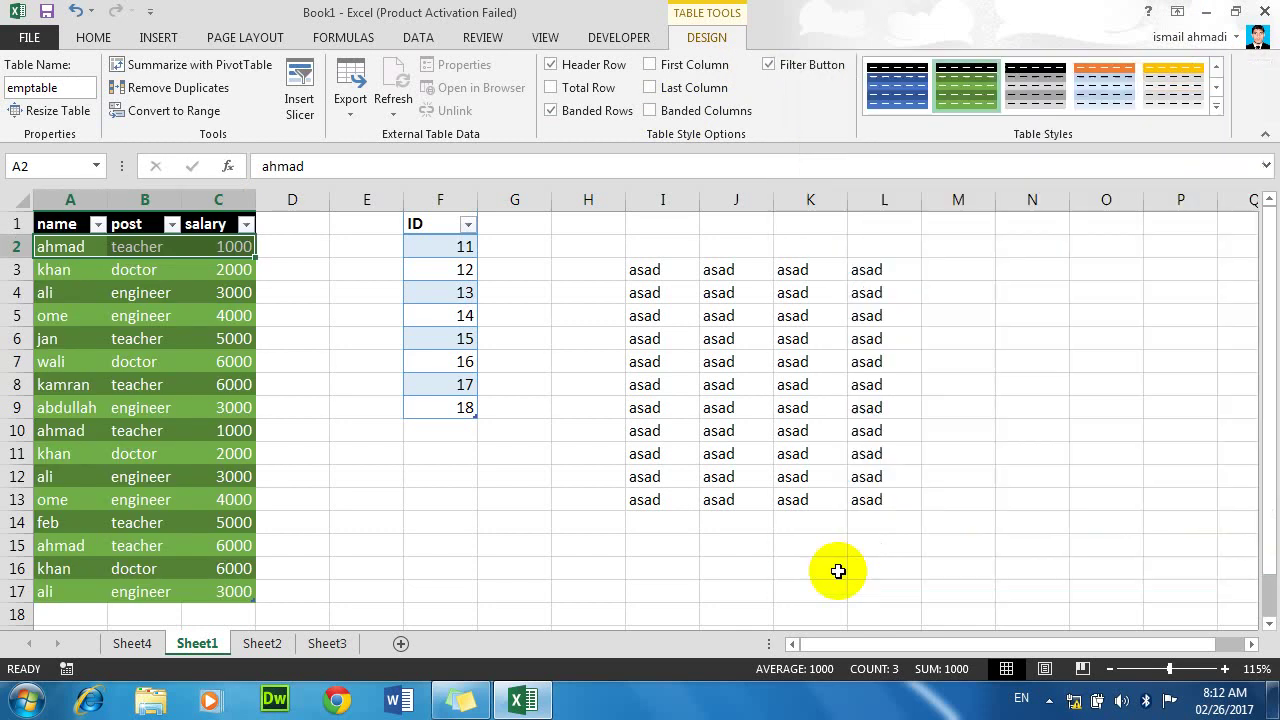
Step: Select A1:C17 and apply a light orange-bordered table style
click(155, 360)
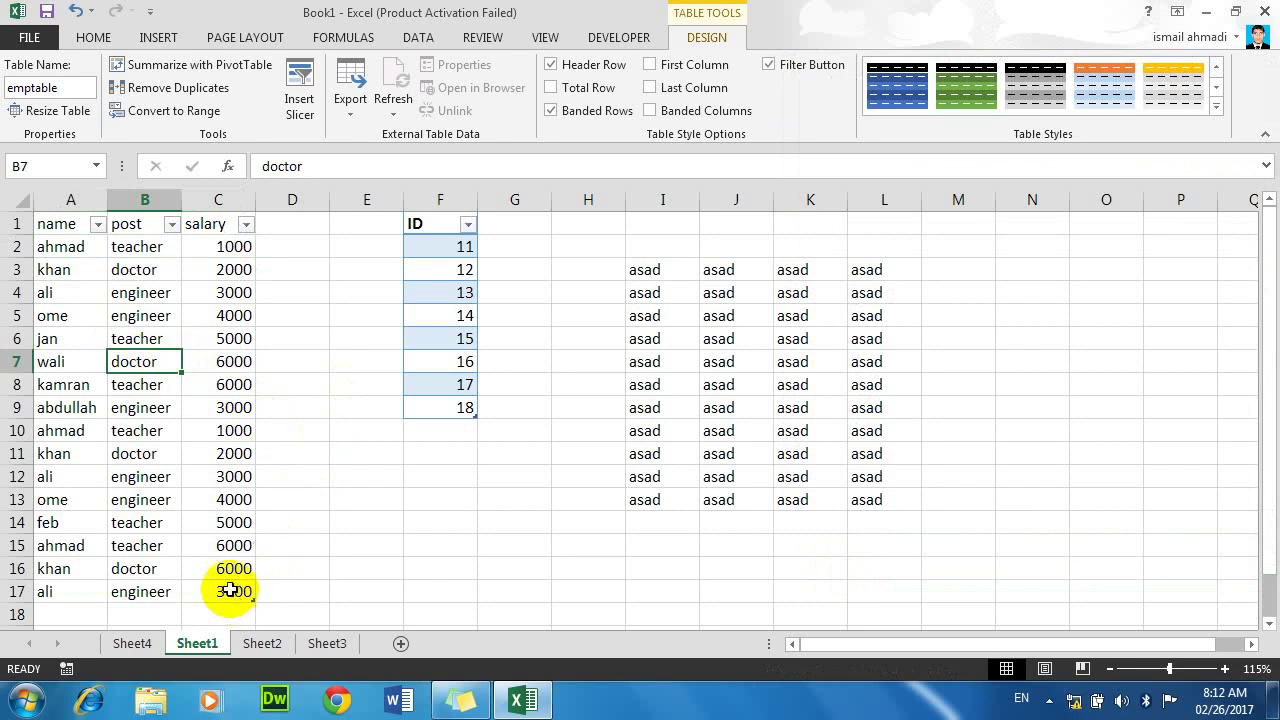
drag(229, 589, 30, 200)
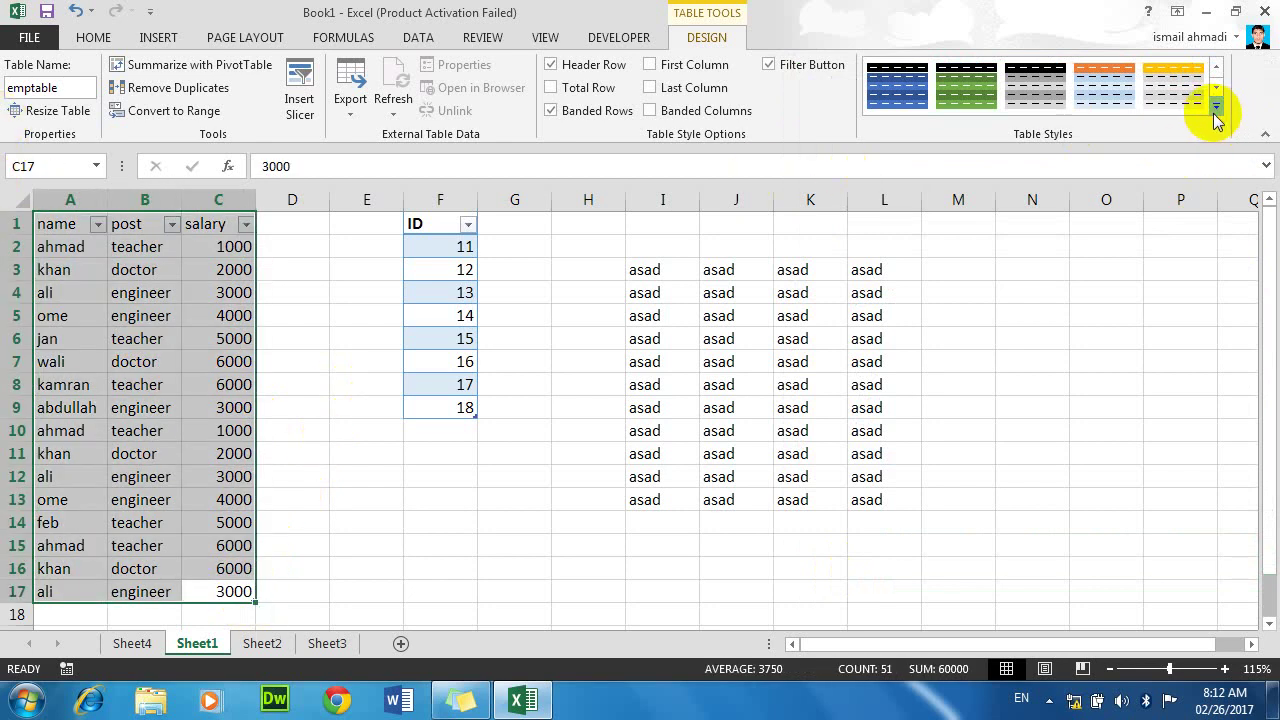
click(1216, 105)
click(1010, 217)
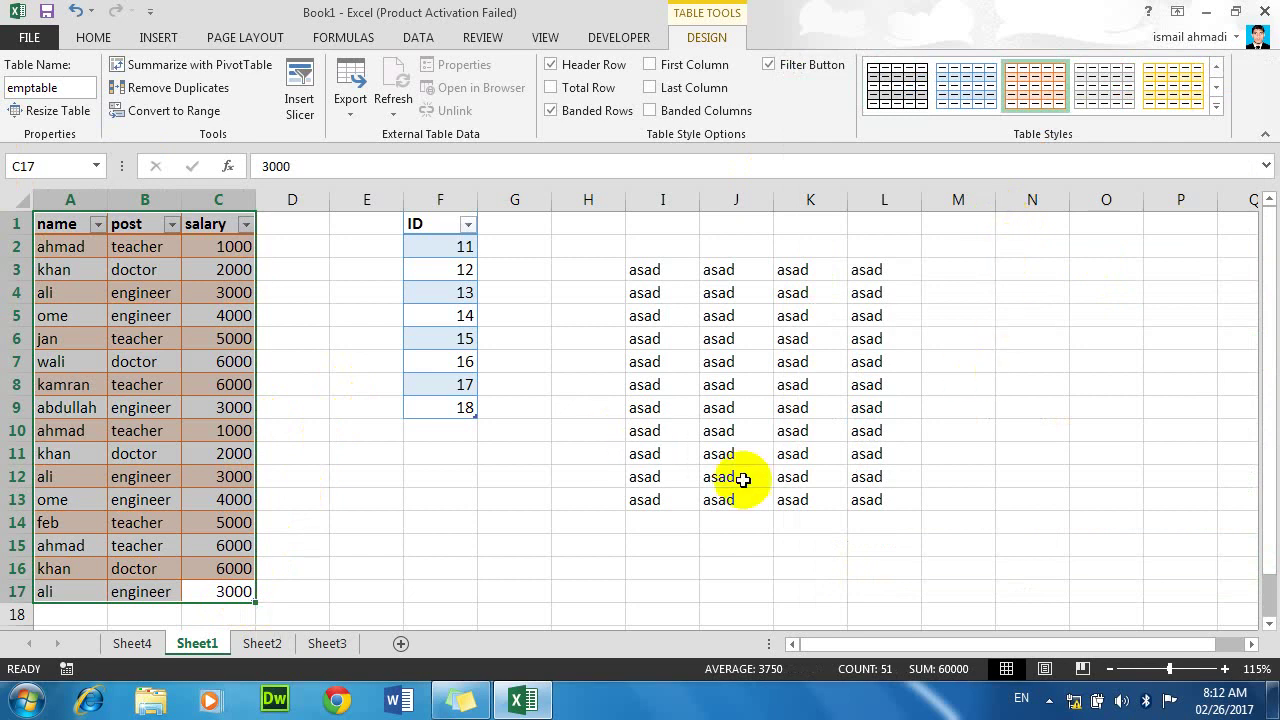
click(1216, 106)
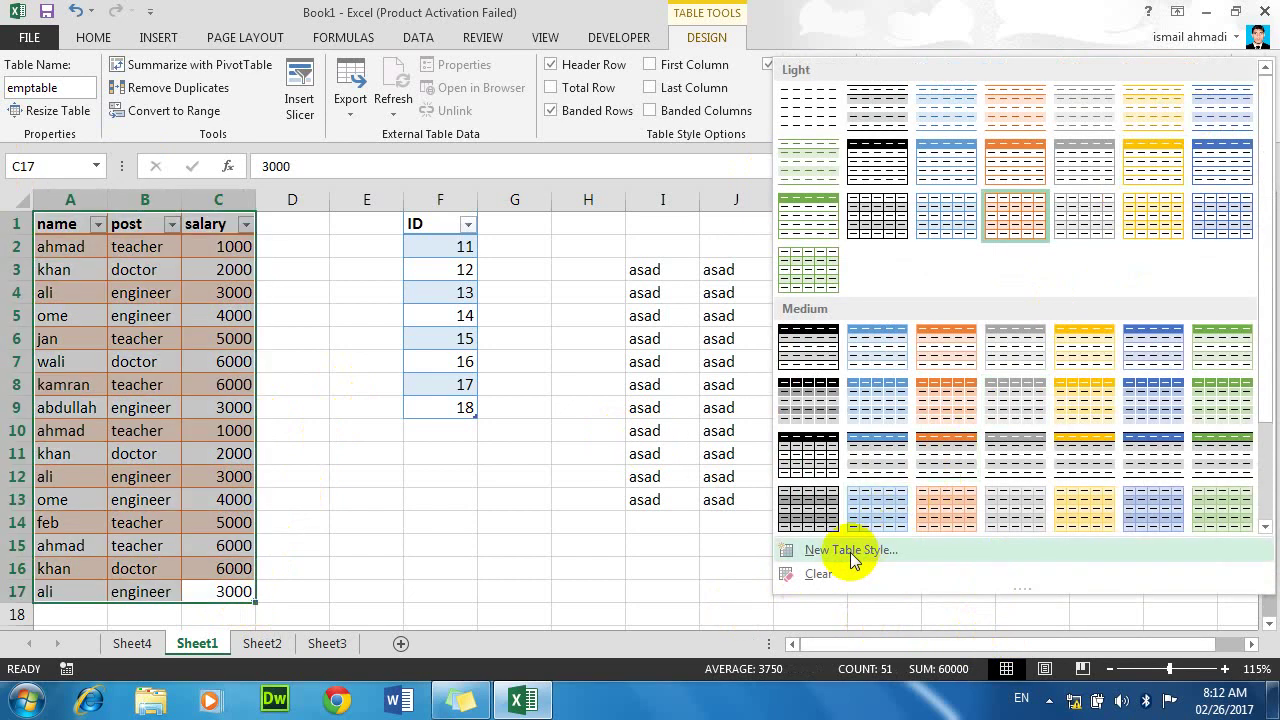
Step: Create a new table style named 'mytablestyle' and select its Whole Table element
click(851, 553)
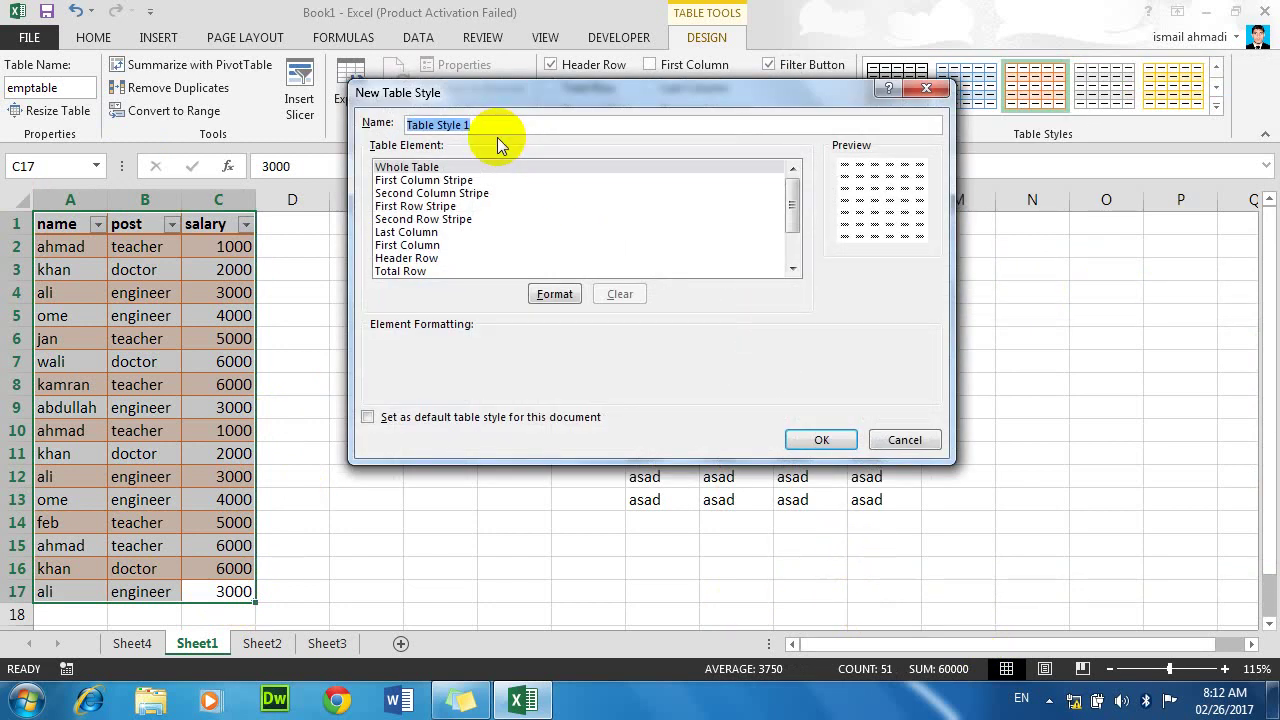
text(mytable)
text(style)
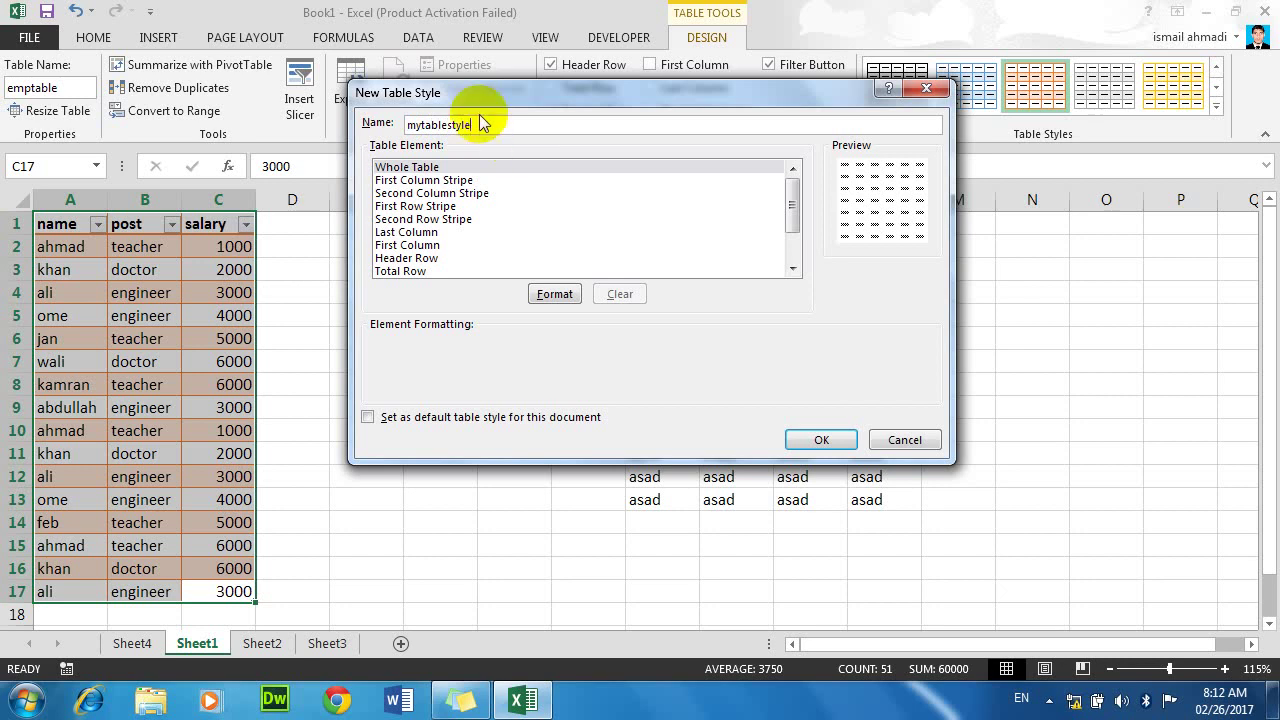
click(436, 172)
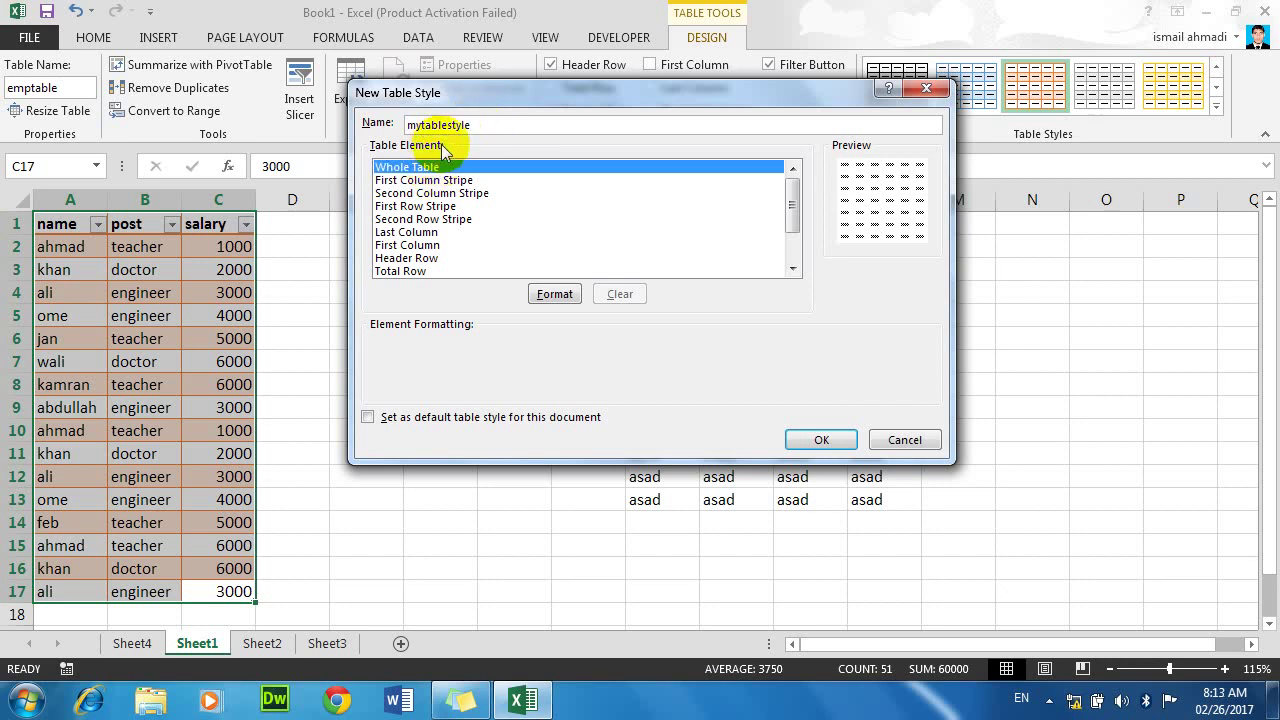
Step: Format the Whole Table element with purple Outline and Inside borders
click(554, 296)
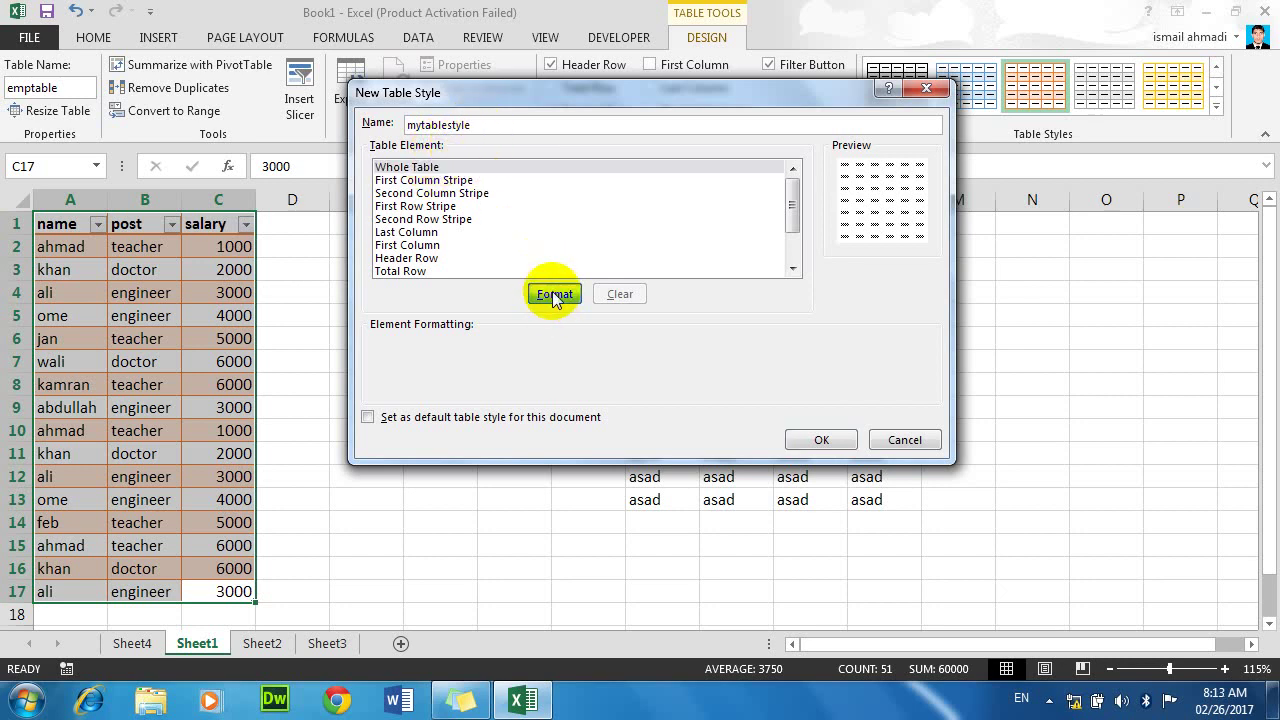
click(551, 295)
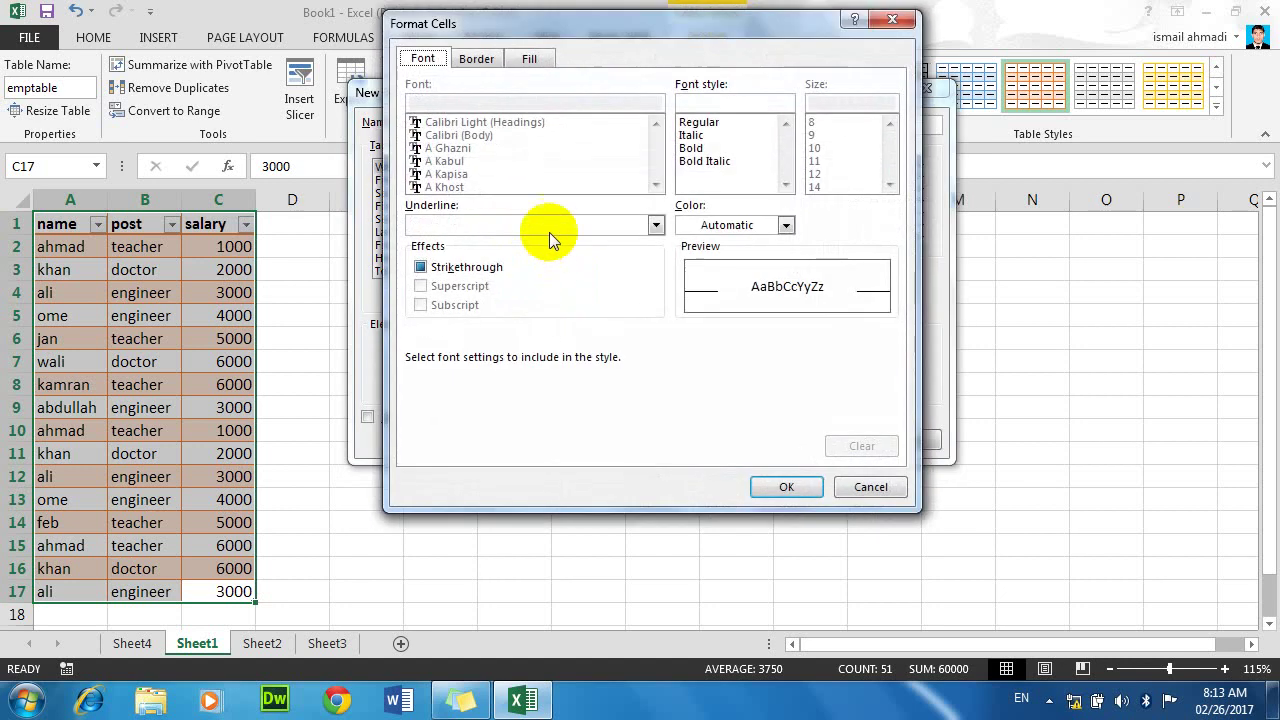
click(479, 61)
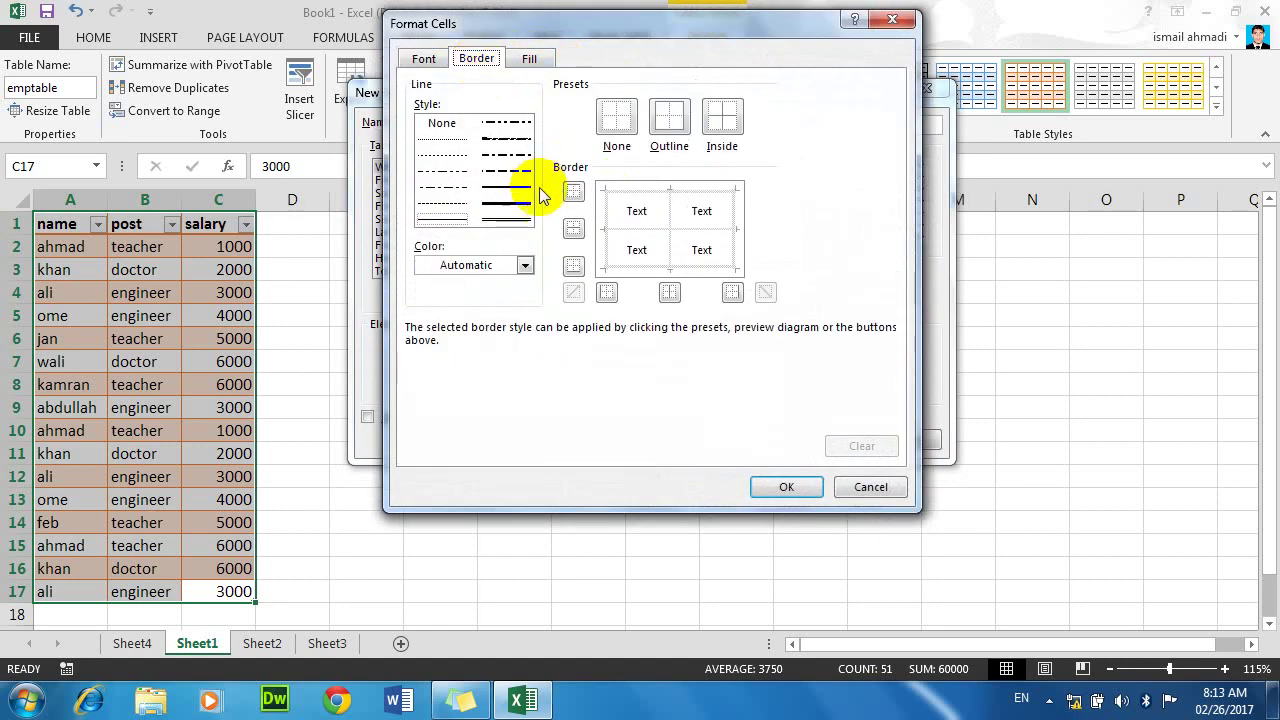
click(524, 266)
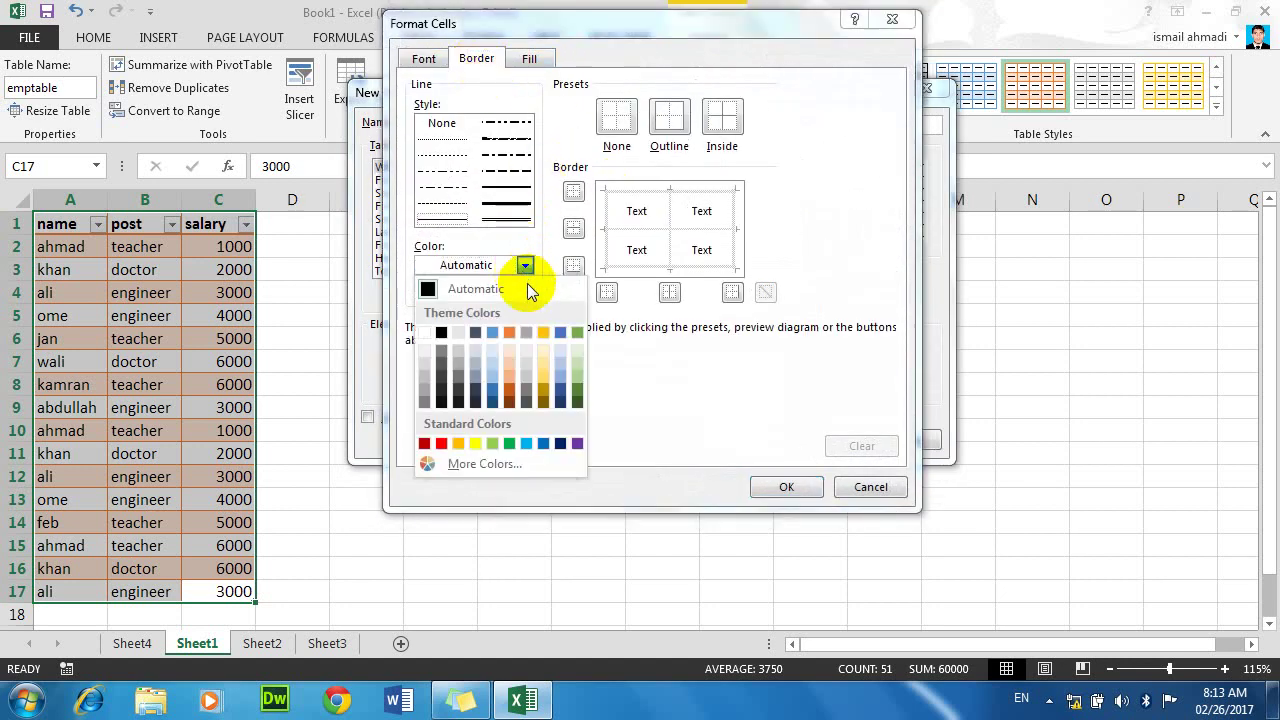
click(577, 443)
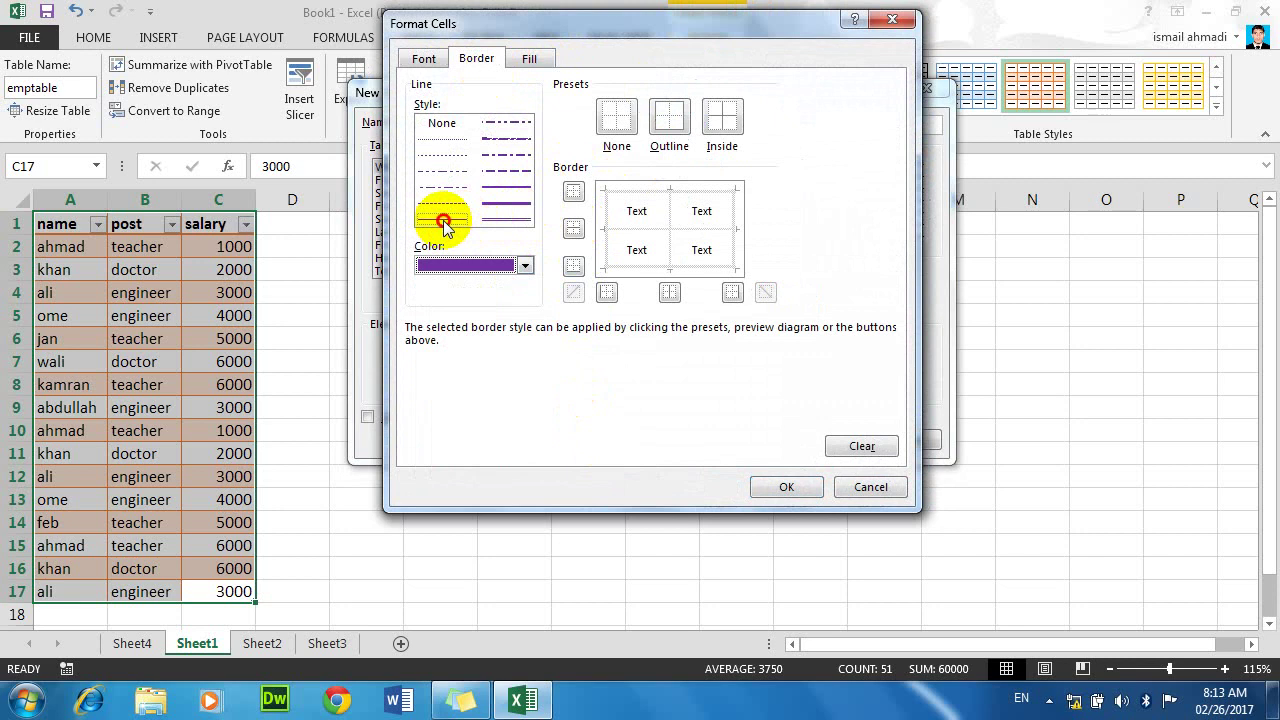
click(662, 118)
click(722, 120)
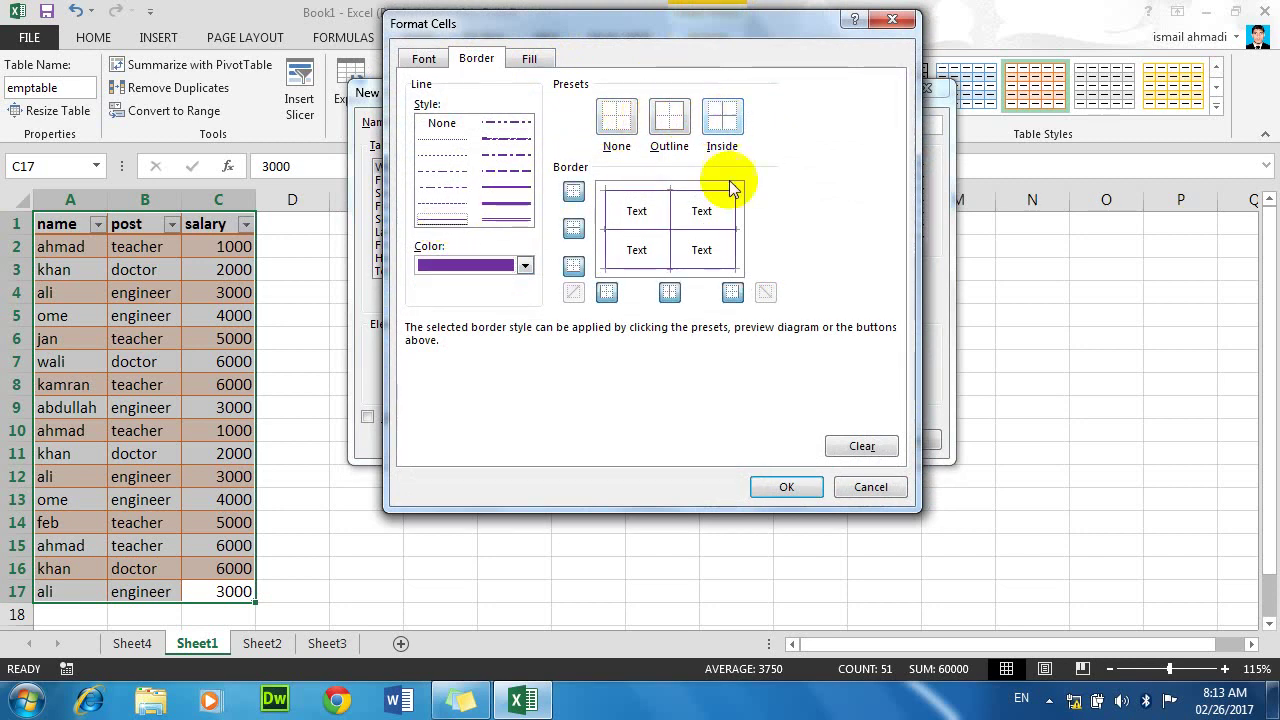
click(785, 487)
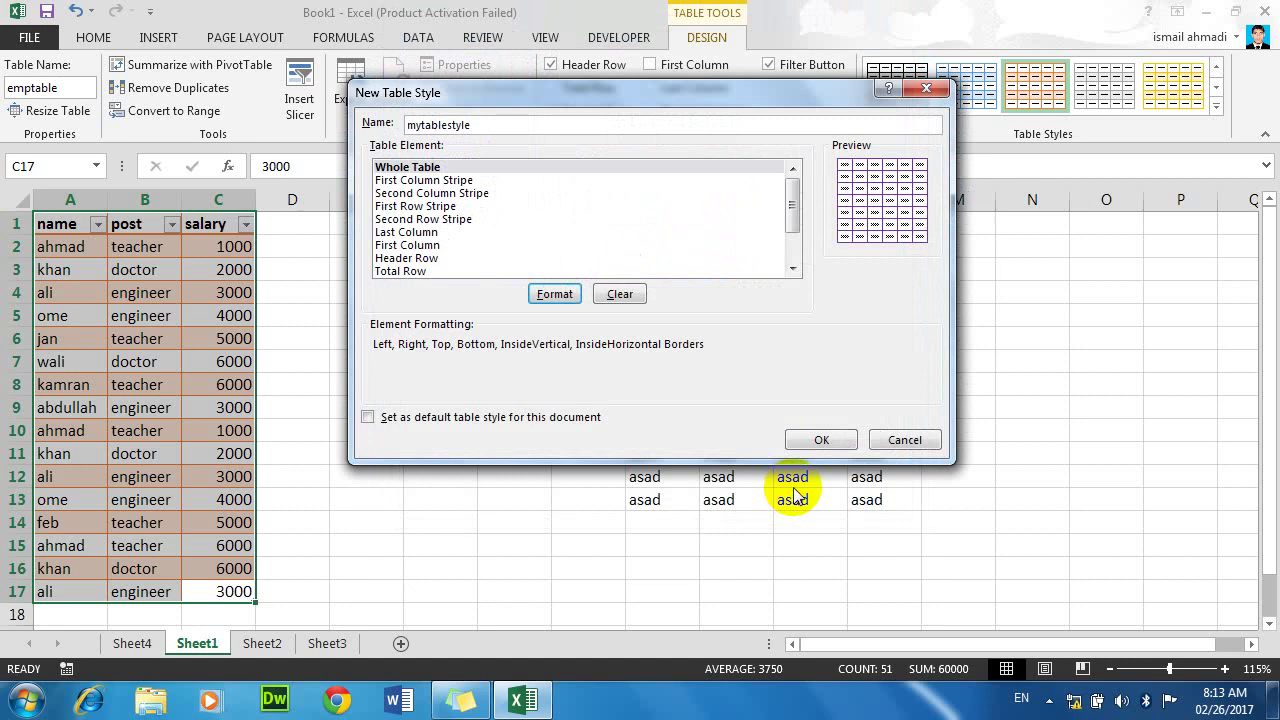
Step: Give the First Column Stripe a gold fill and bold text with Automatic font colour
click(430, 181)
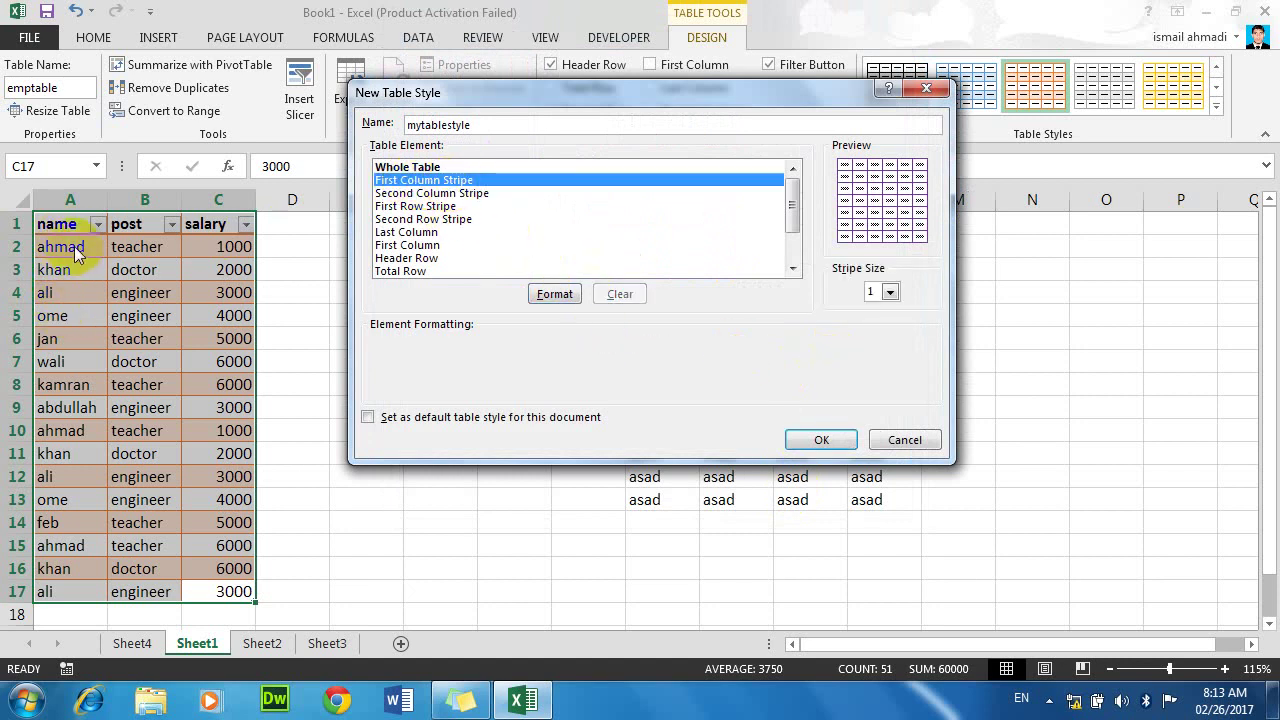
click(548, 293)
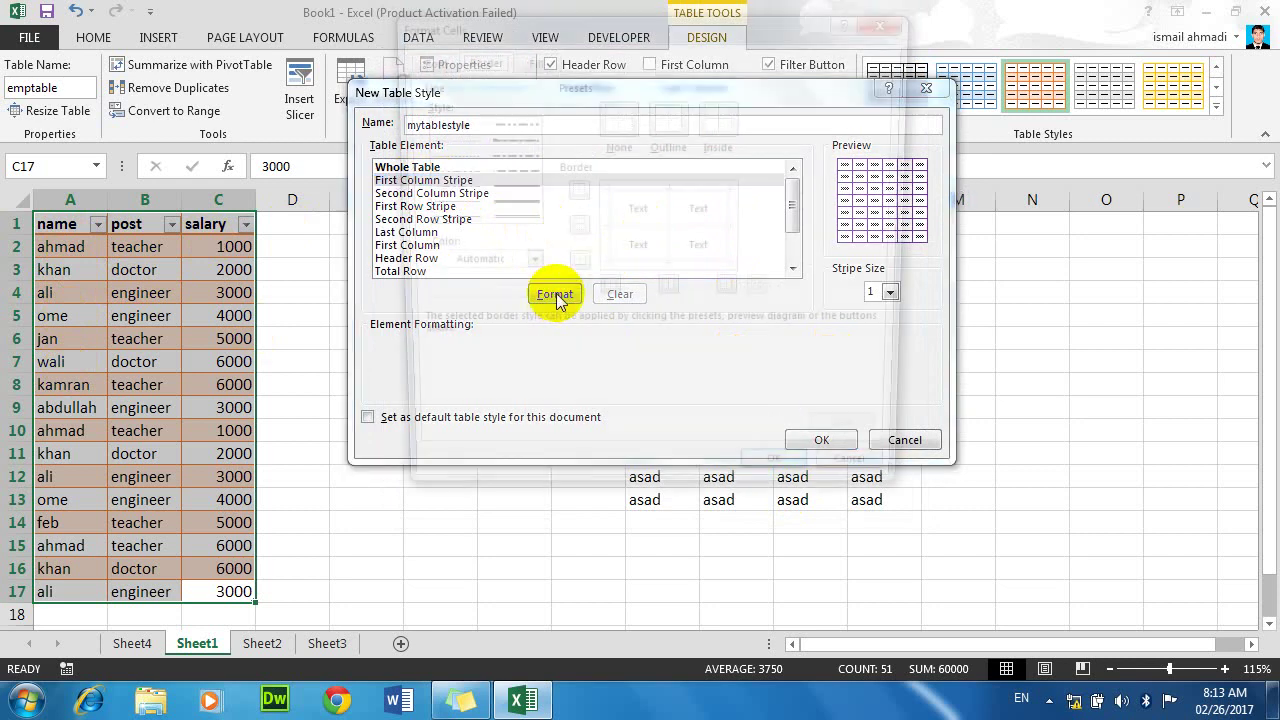
click(528, 60)
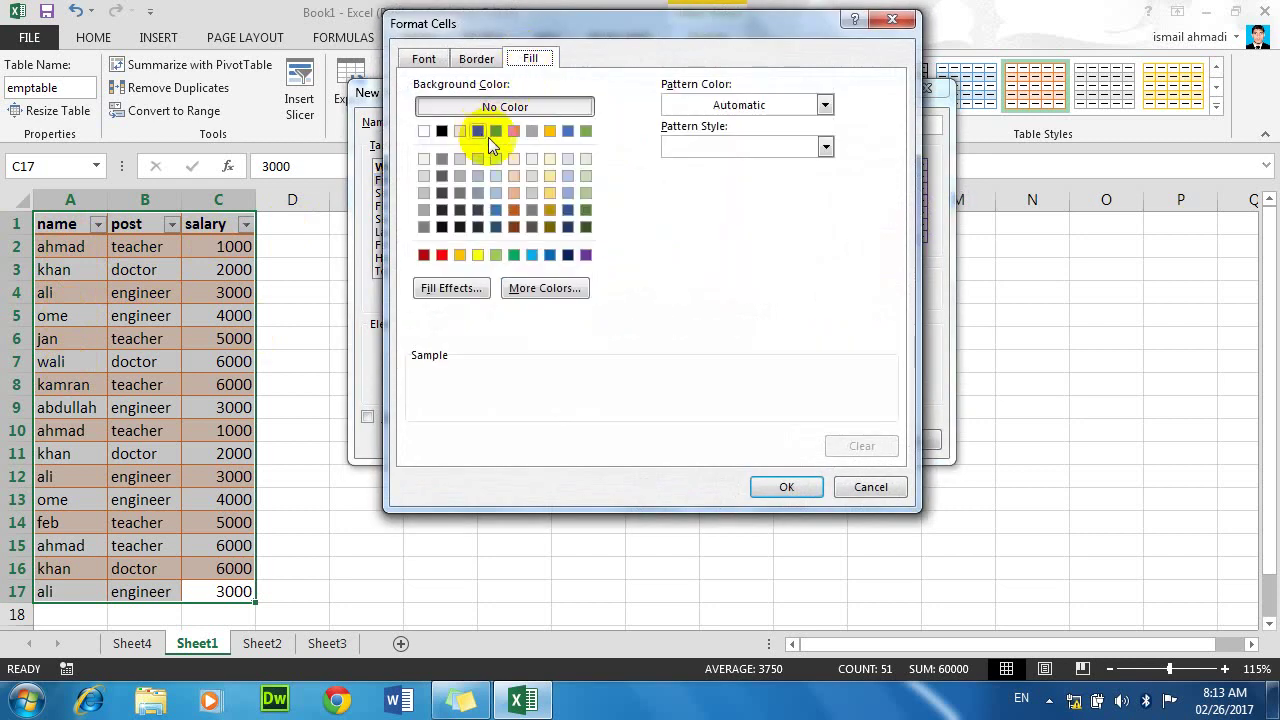
click(546, 132)
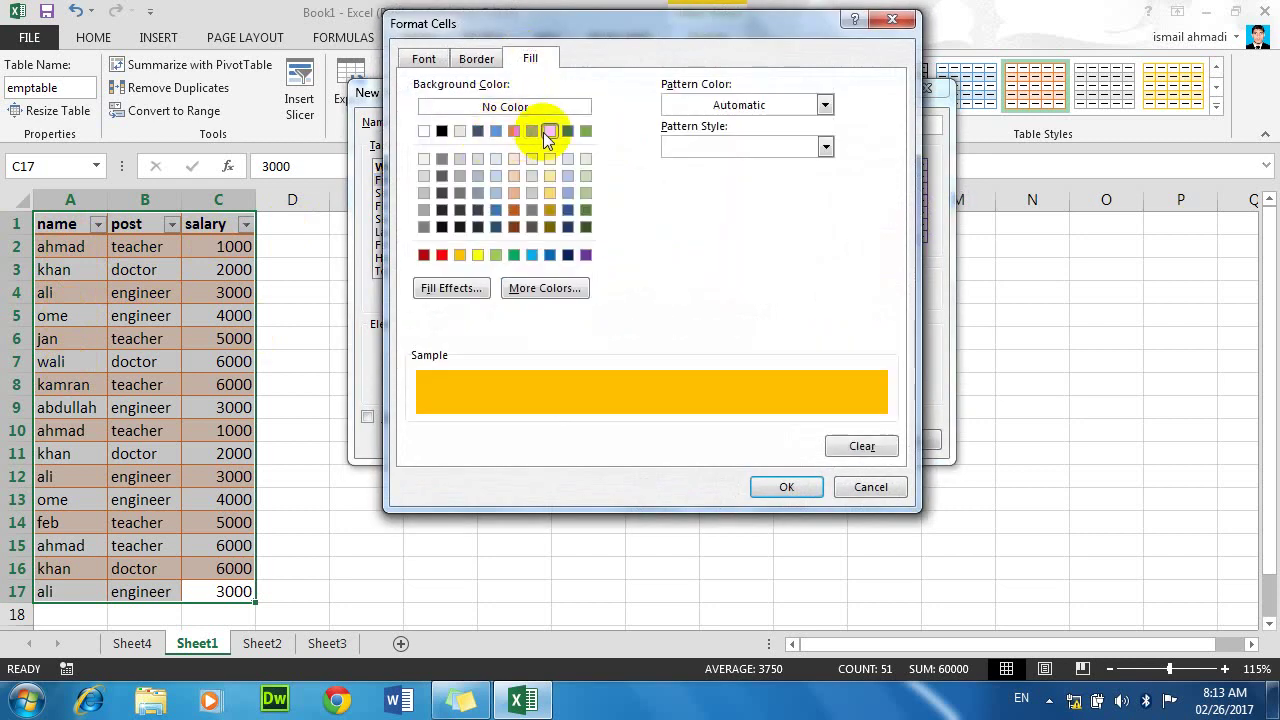
click(439, 64)
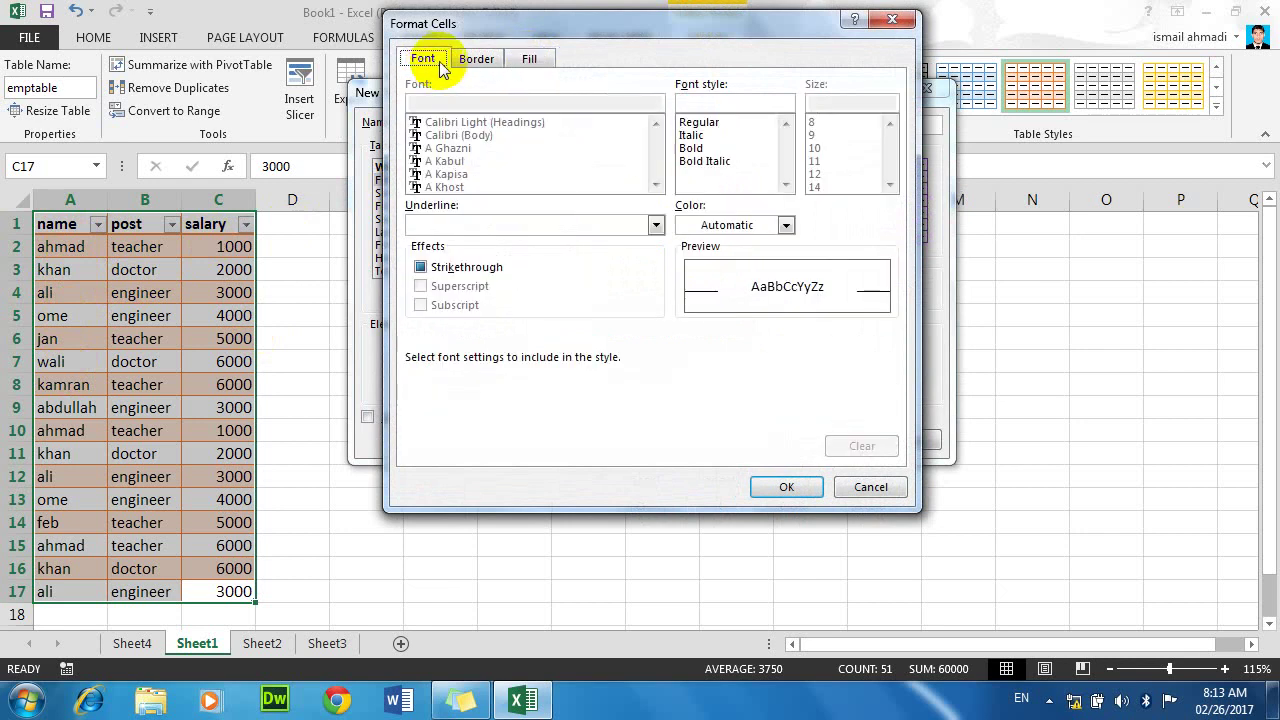
click(691, 148)
click(750, 225)
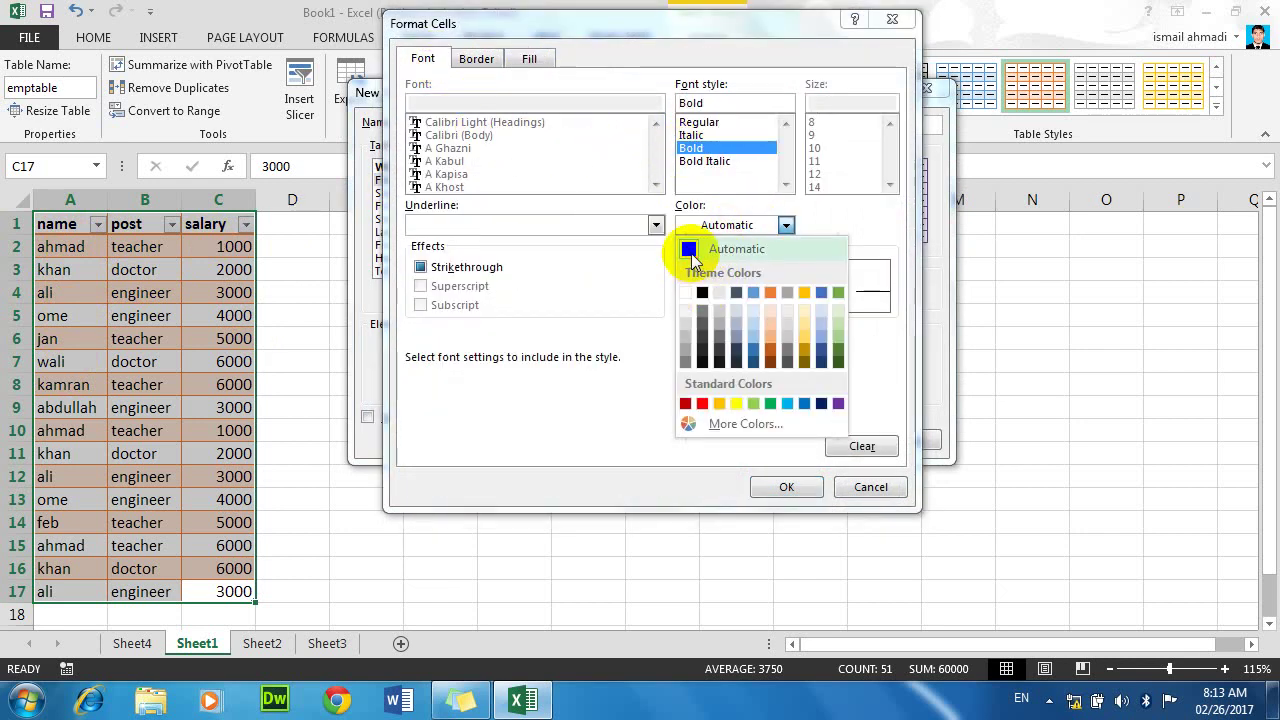
click(693, 250)
click(760, 487)
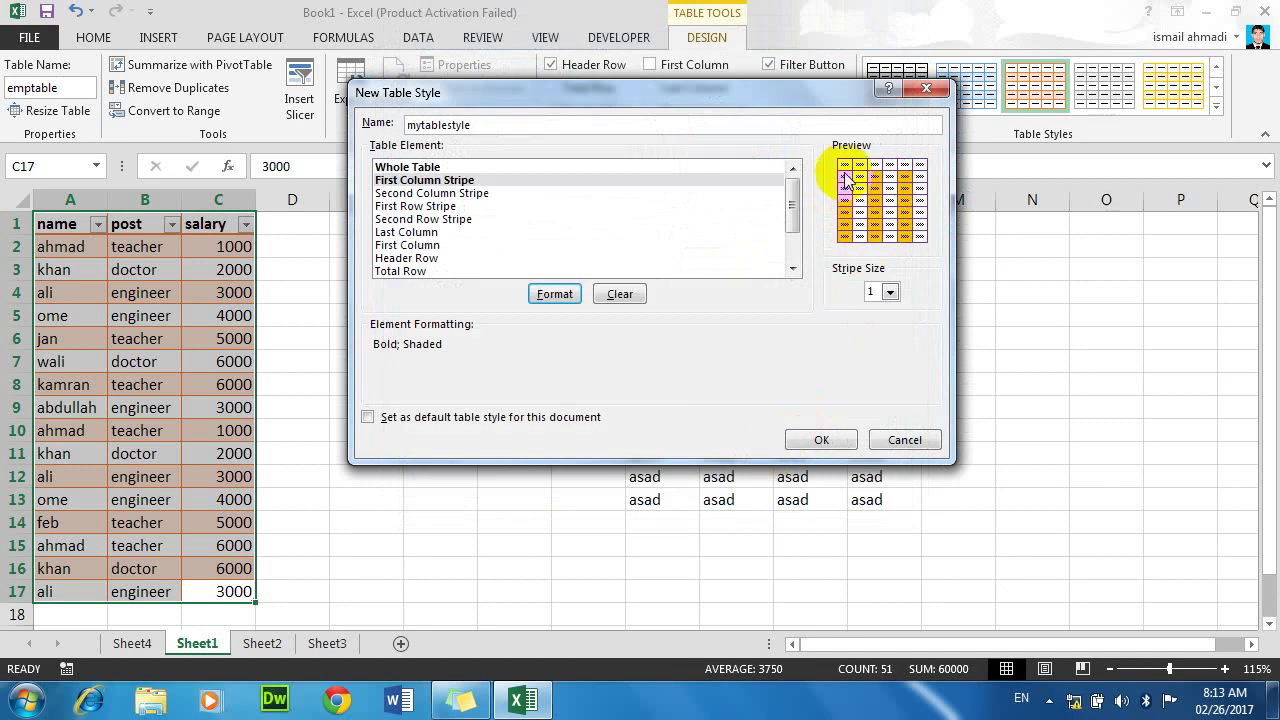
Step: Fill the First Row Stripe green, keeping the font colour Automatic
click(423, 206)
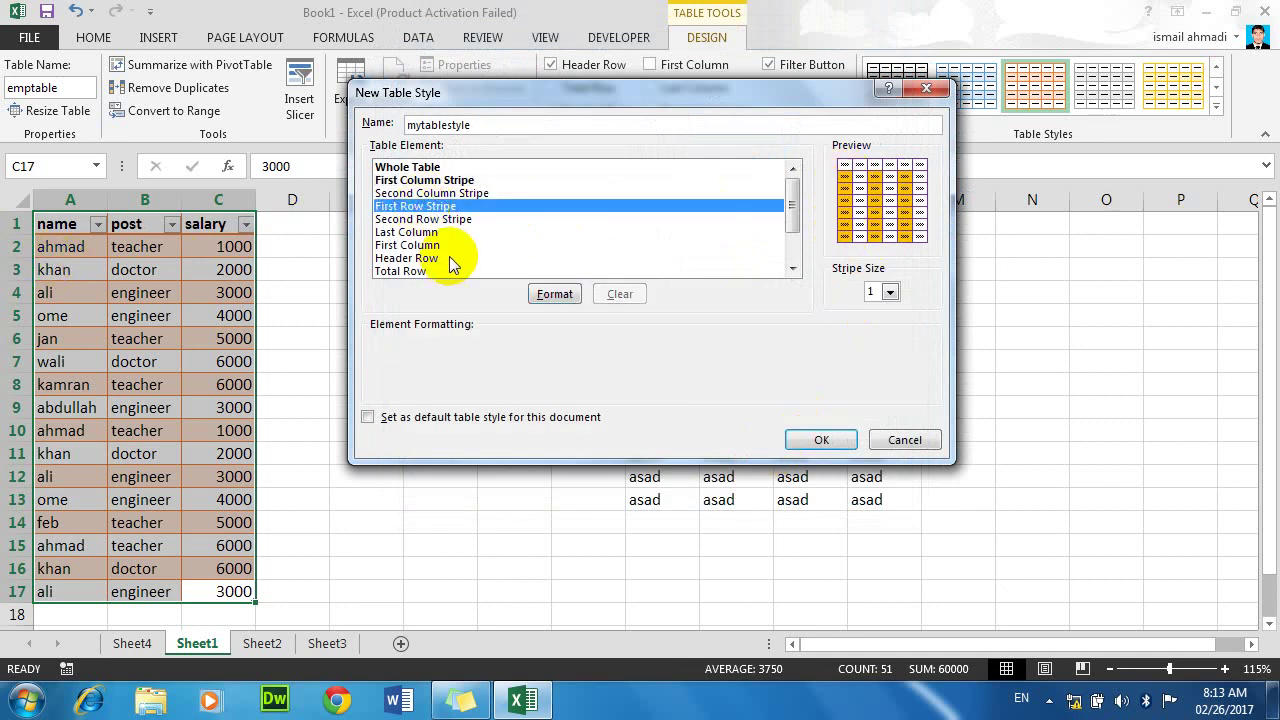
click(555, 295)
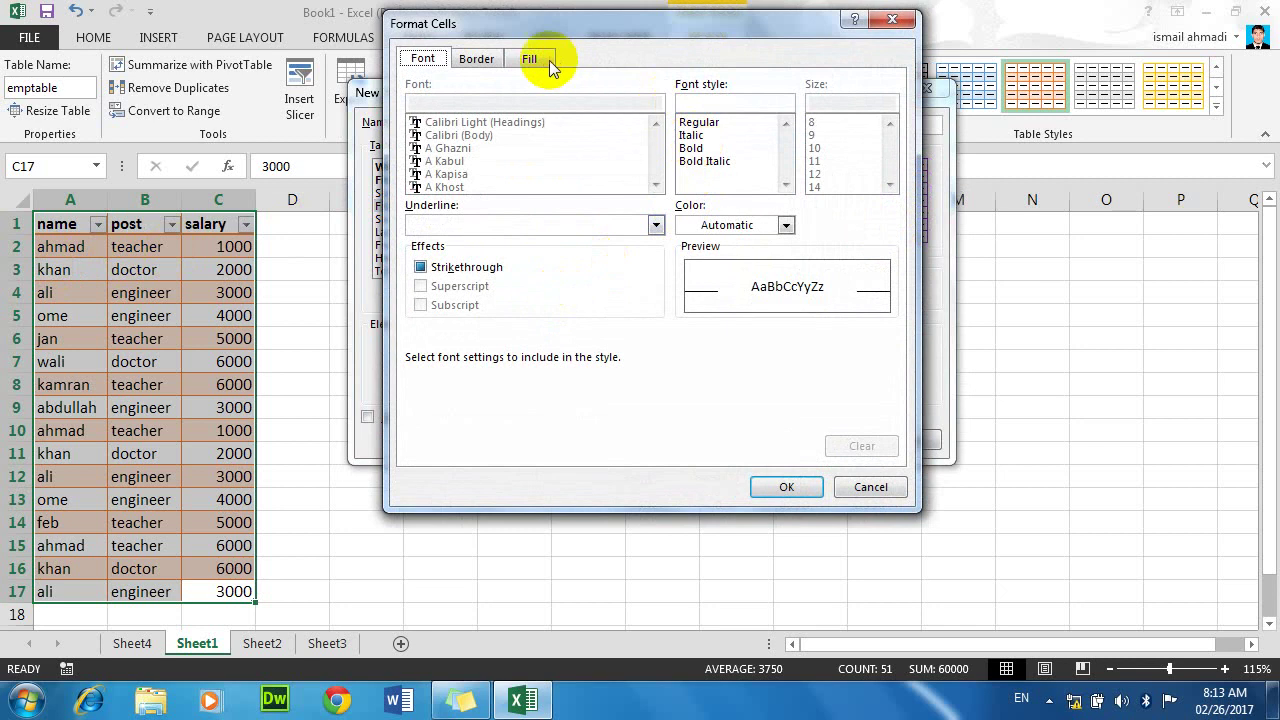
click(545, 59)
click(590, 194)
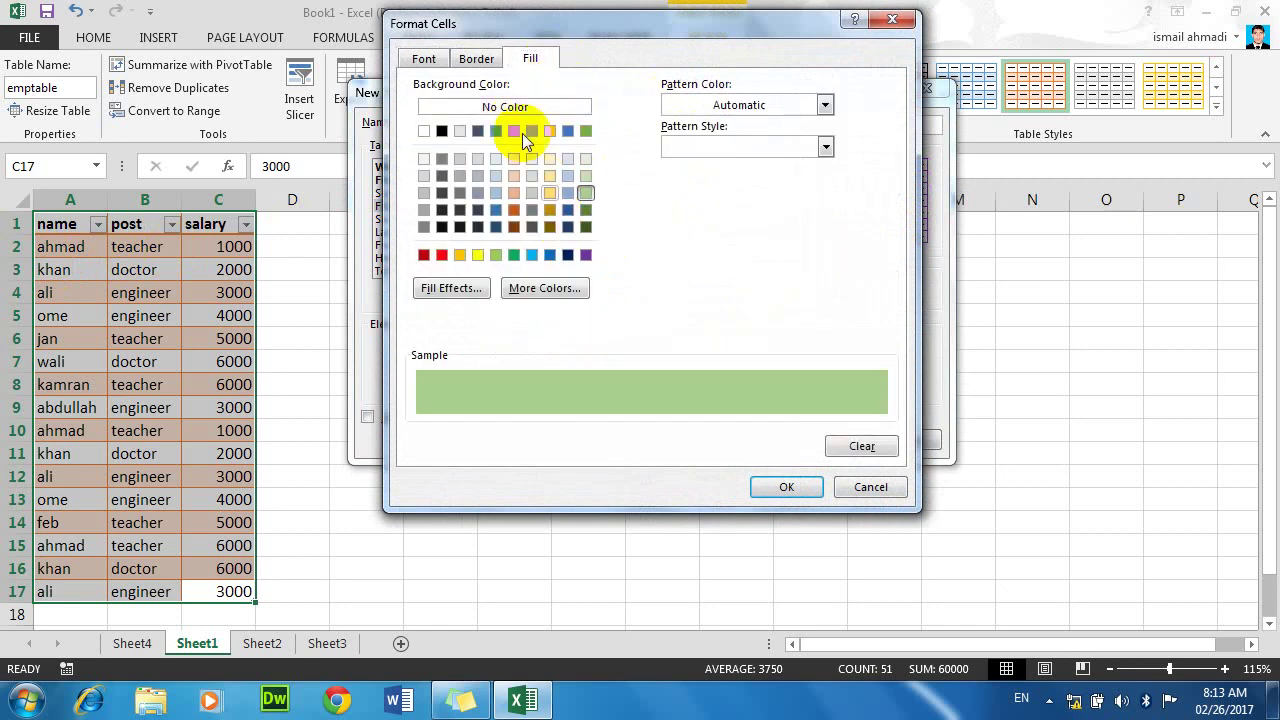
click(428, 60)
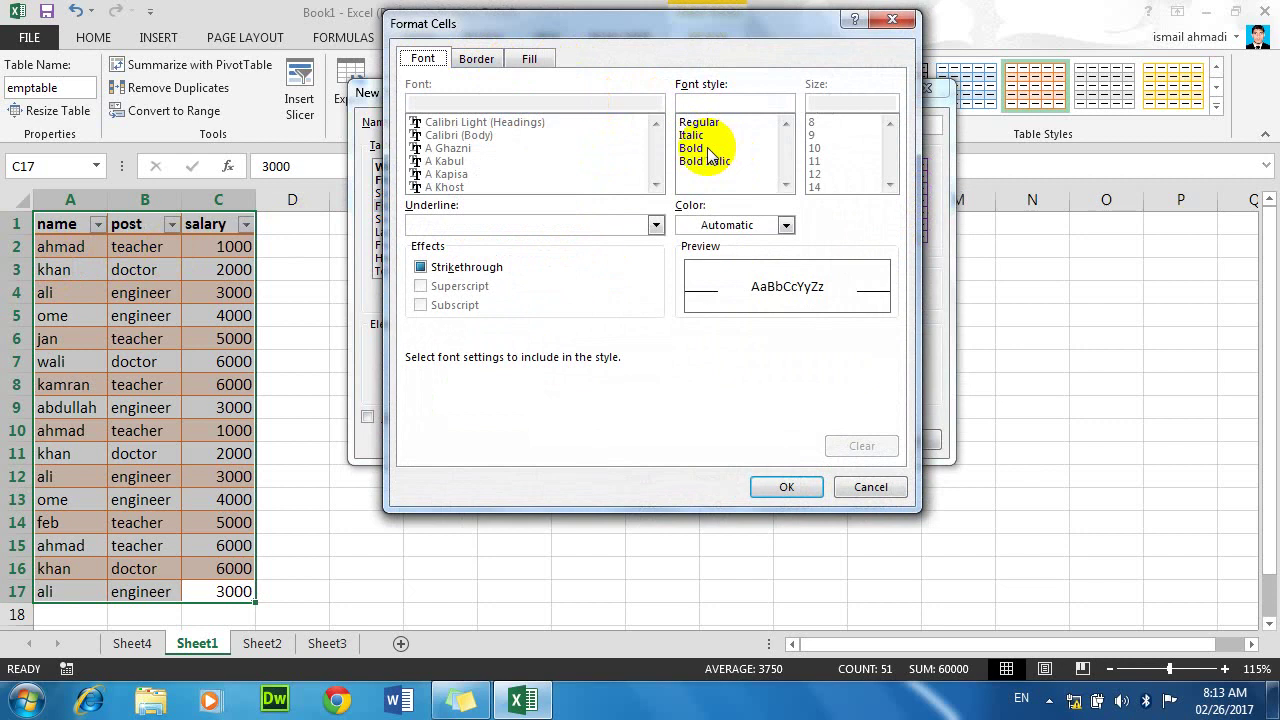
click(782, 225)
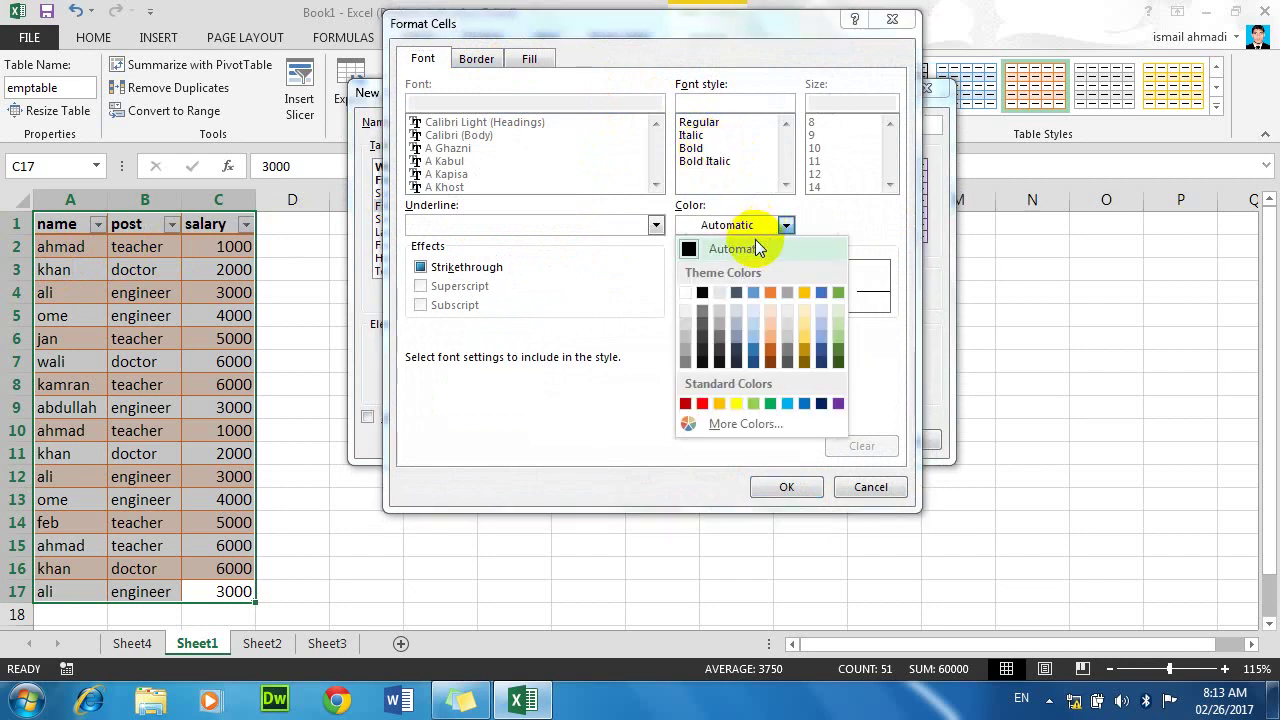
click(678, 444)
click(780, 487)
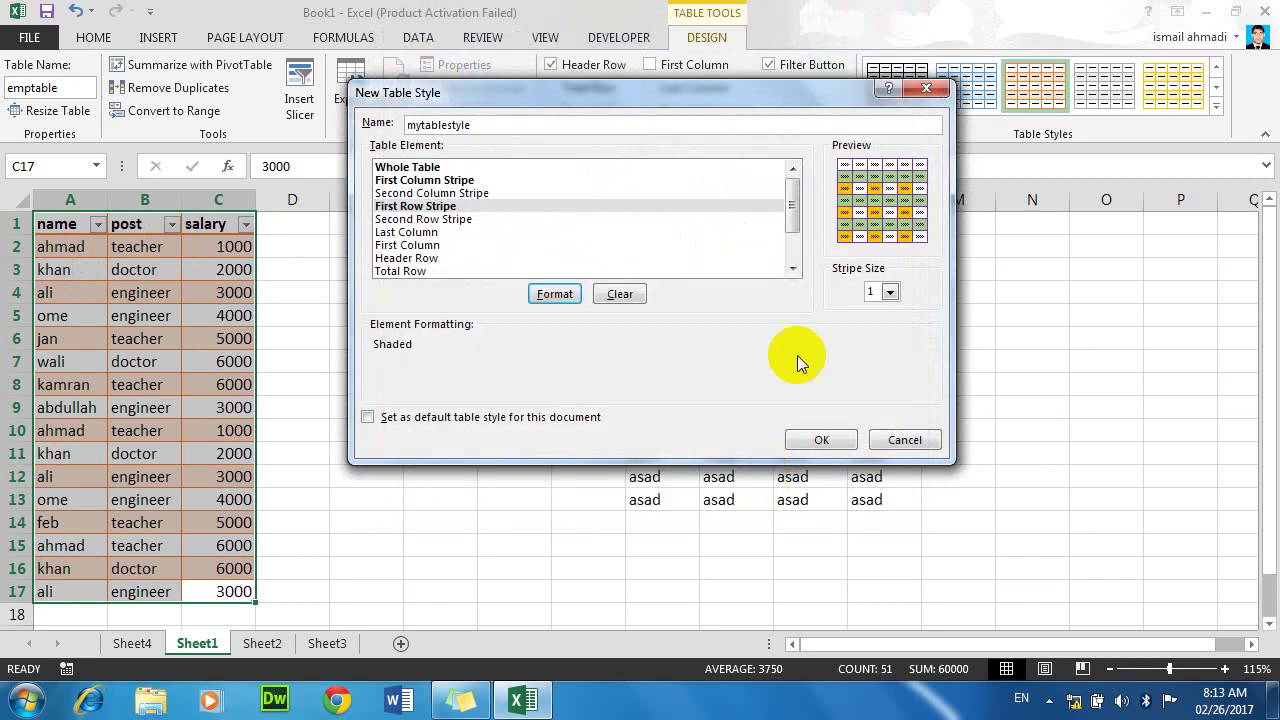
Step: Make the Header Row text bold, leaving its font colour unchanged
click(410, 258)
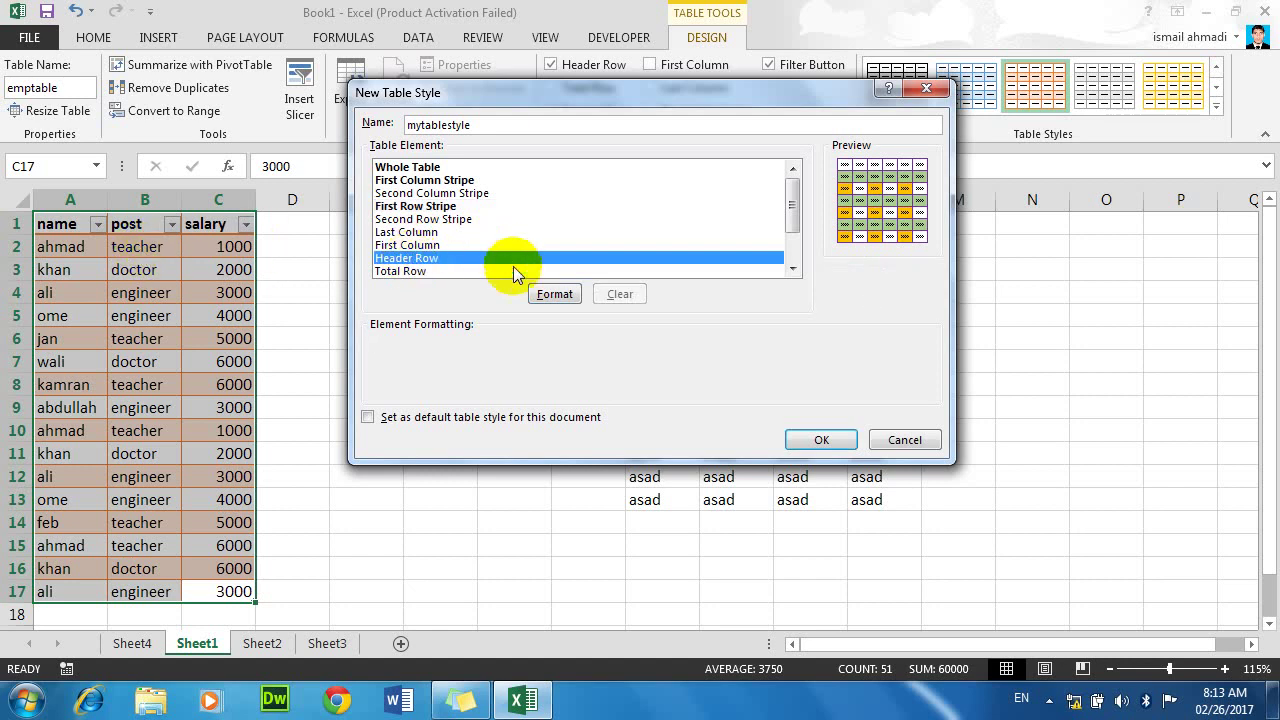
click(550, 291)
click(693, 148)
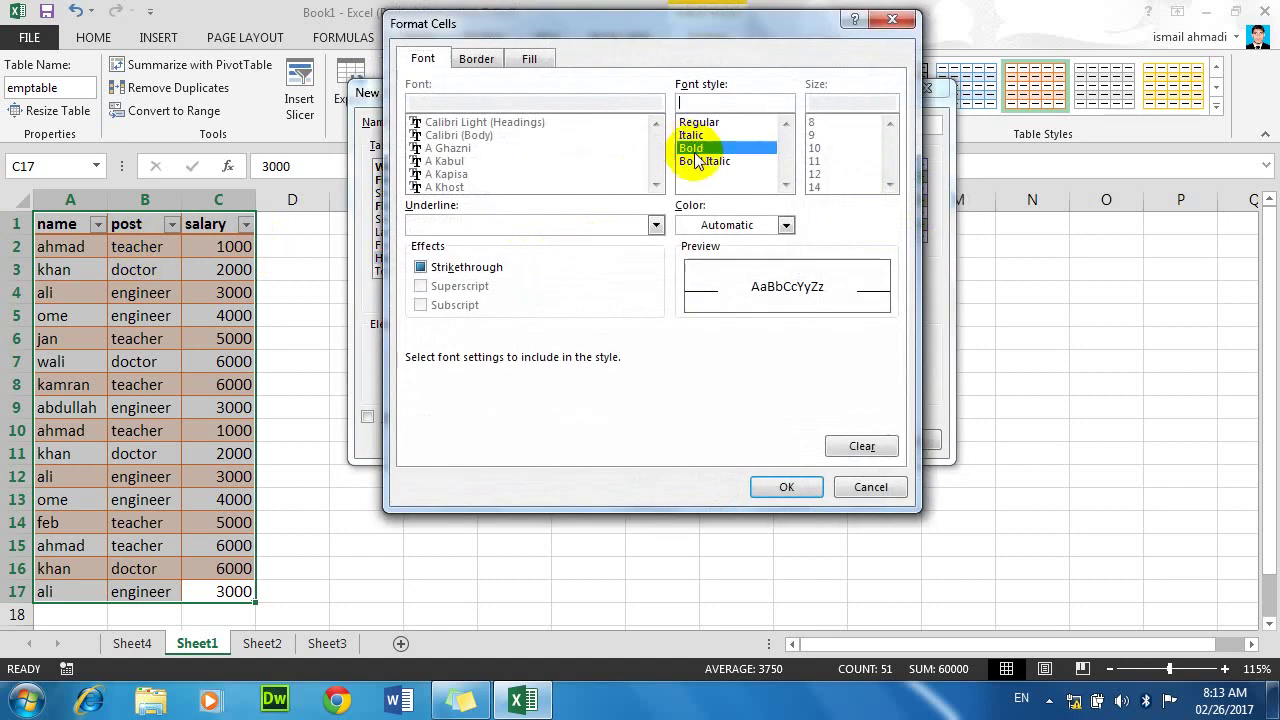
click(702, 224)
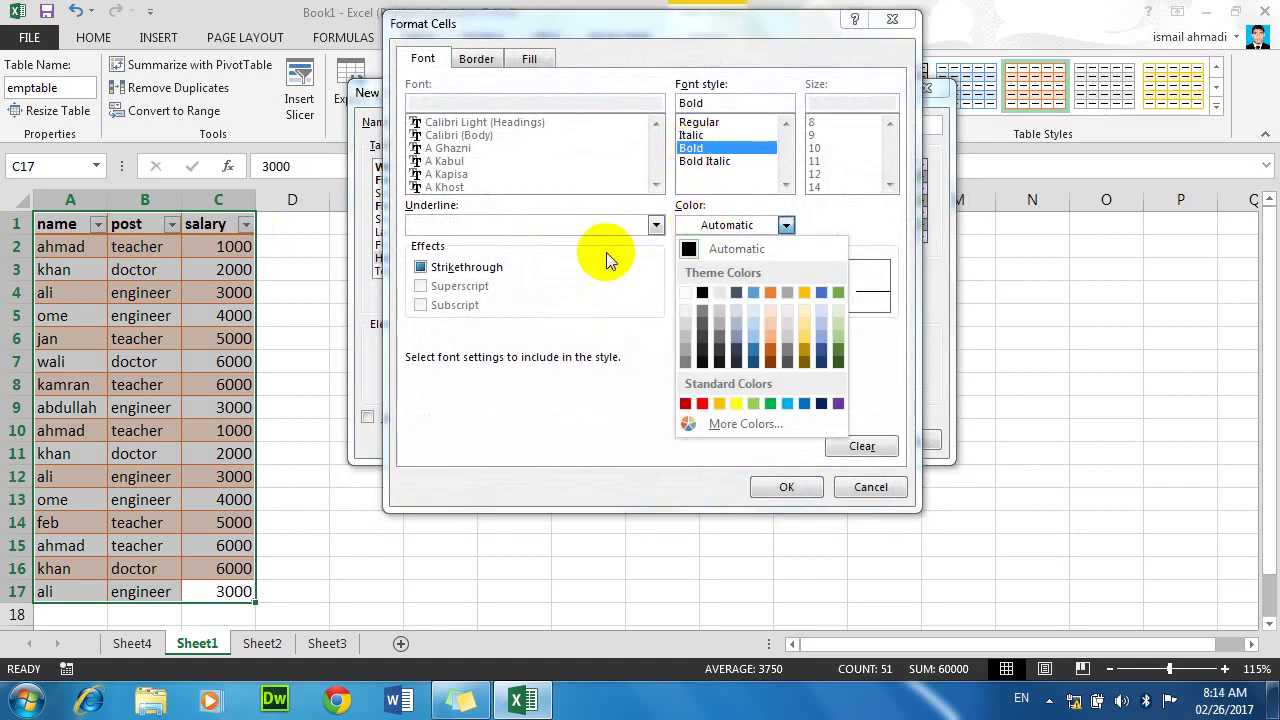
click(488, 62)
Step: Add a red double-line bottom border to the Header Row
click(488, 62)
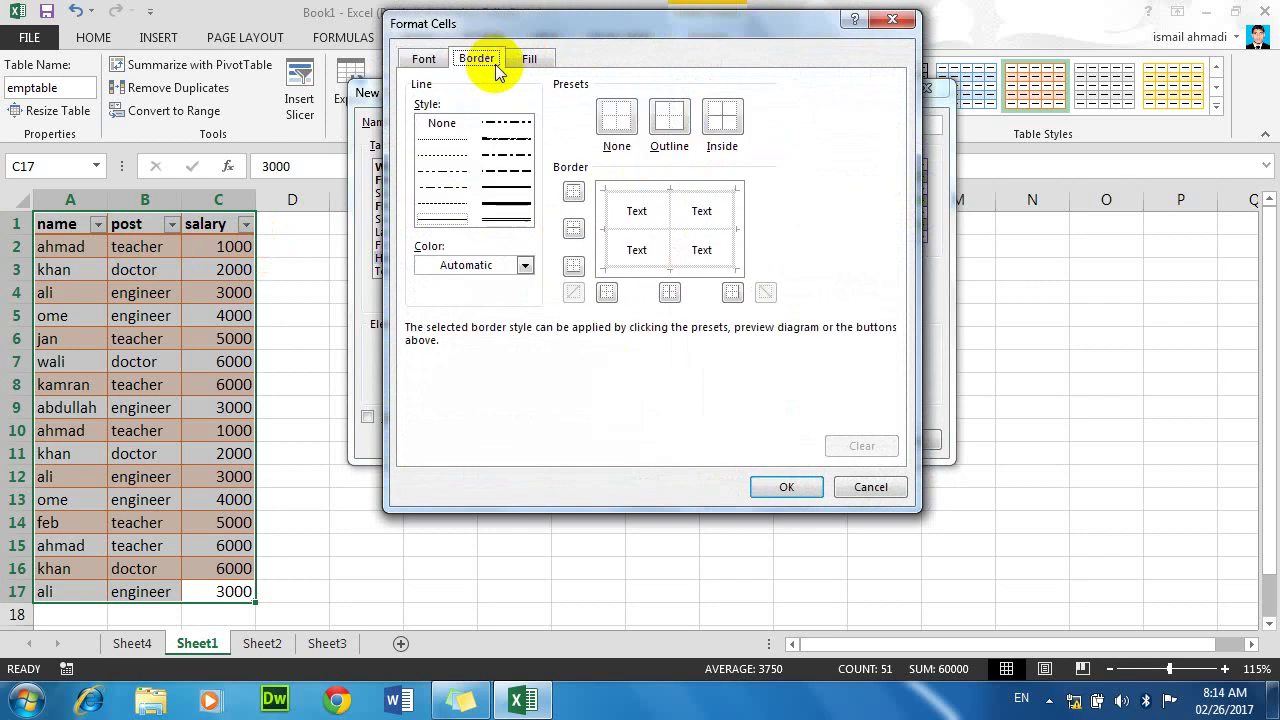
click(510, 218)
click(657, 270)
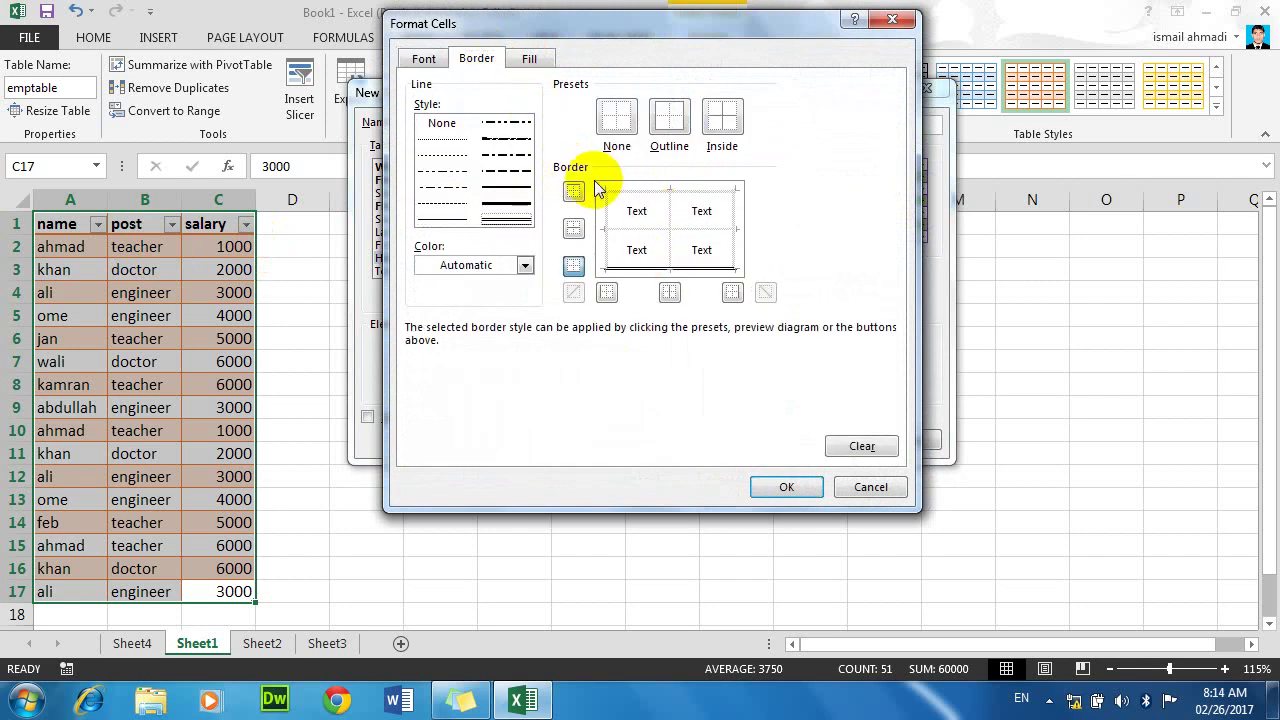
click(525, 265)
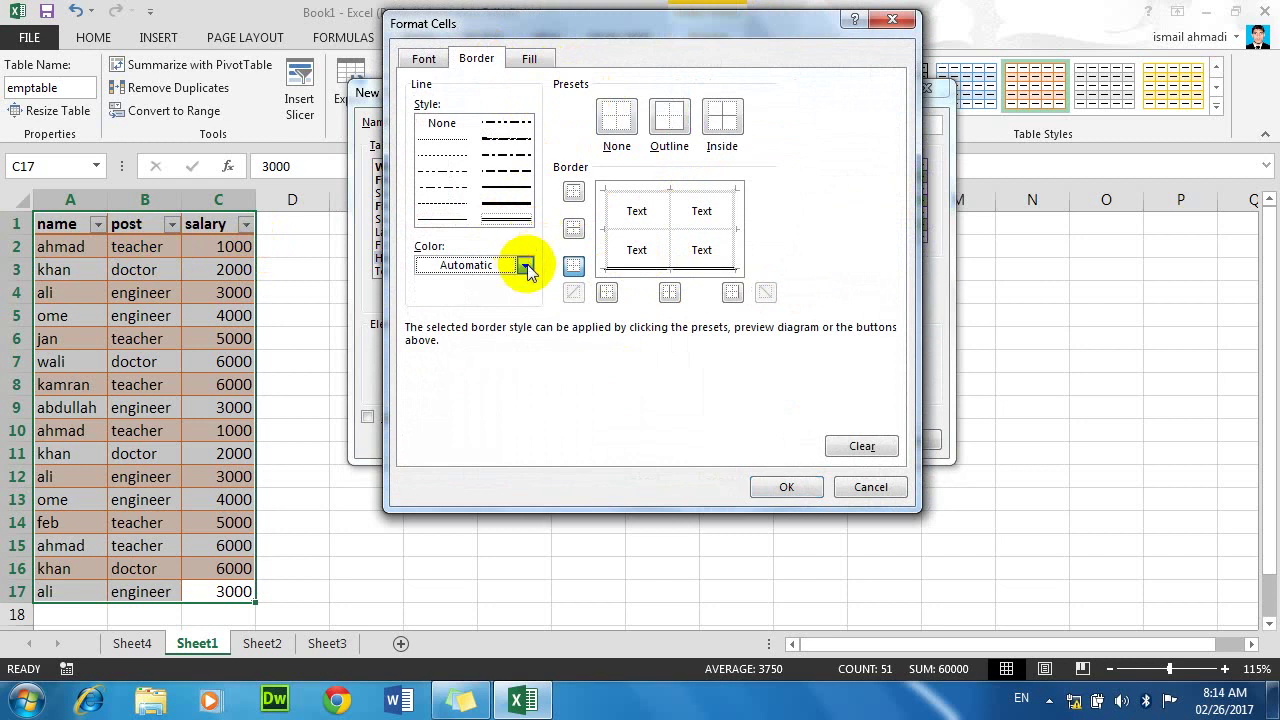
click(432, 443)
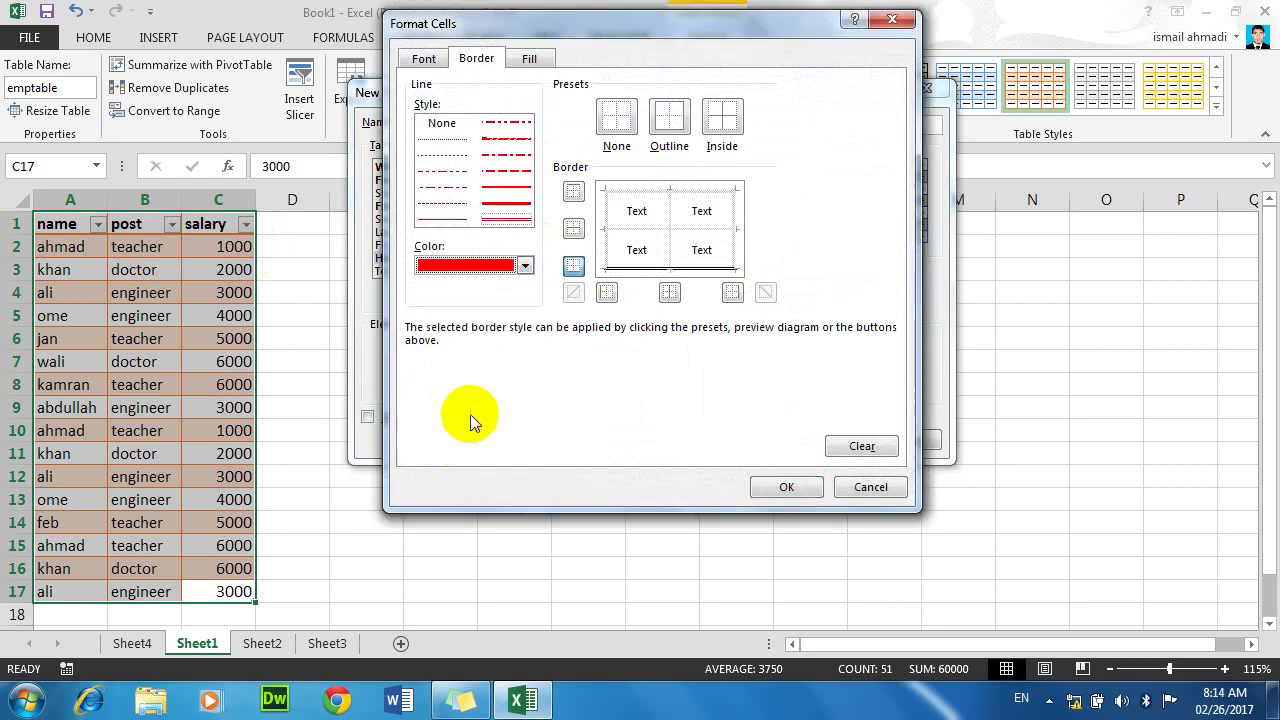
click(640, 268)
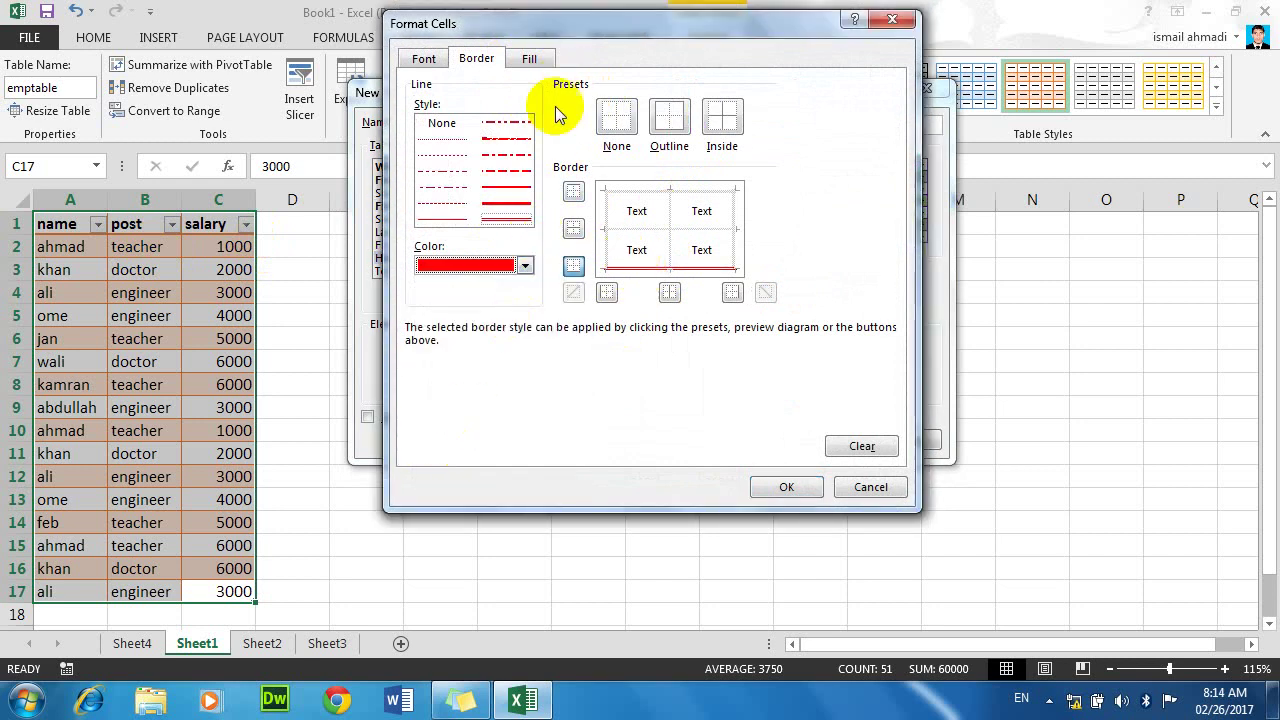
Step: Fill the Header Row with light blue and confirm the formatting
click(533, 60)
click(423, 58)
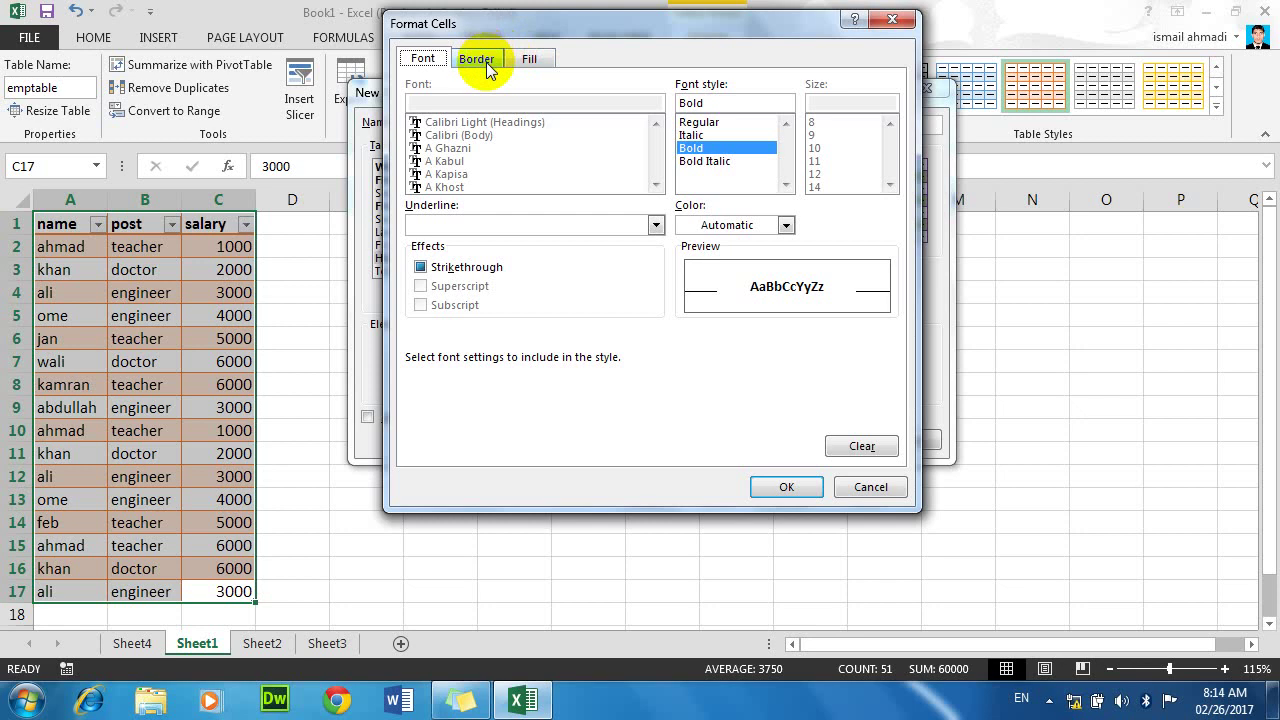
click(530, 60)
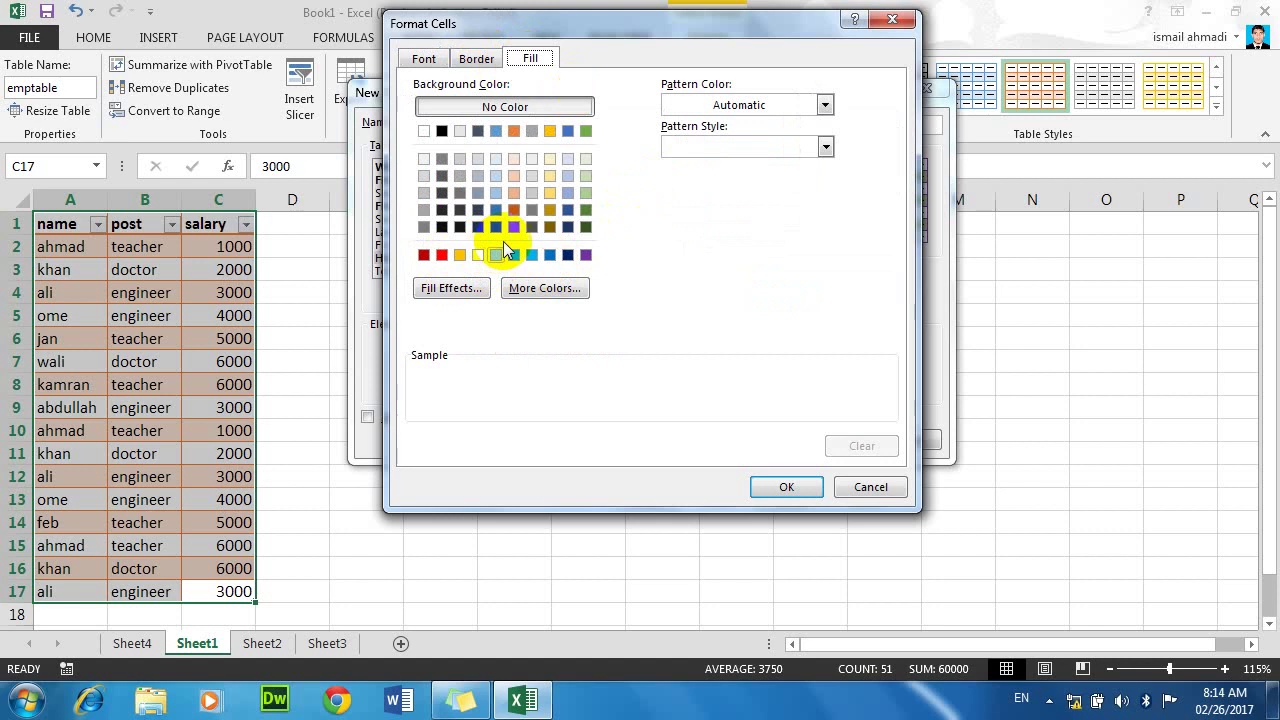
click(531, 254)
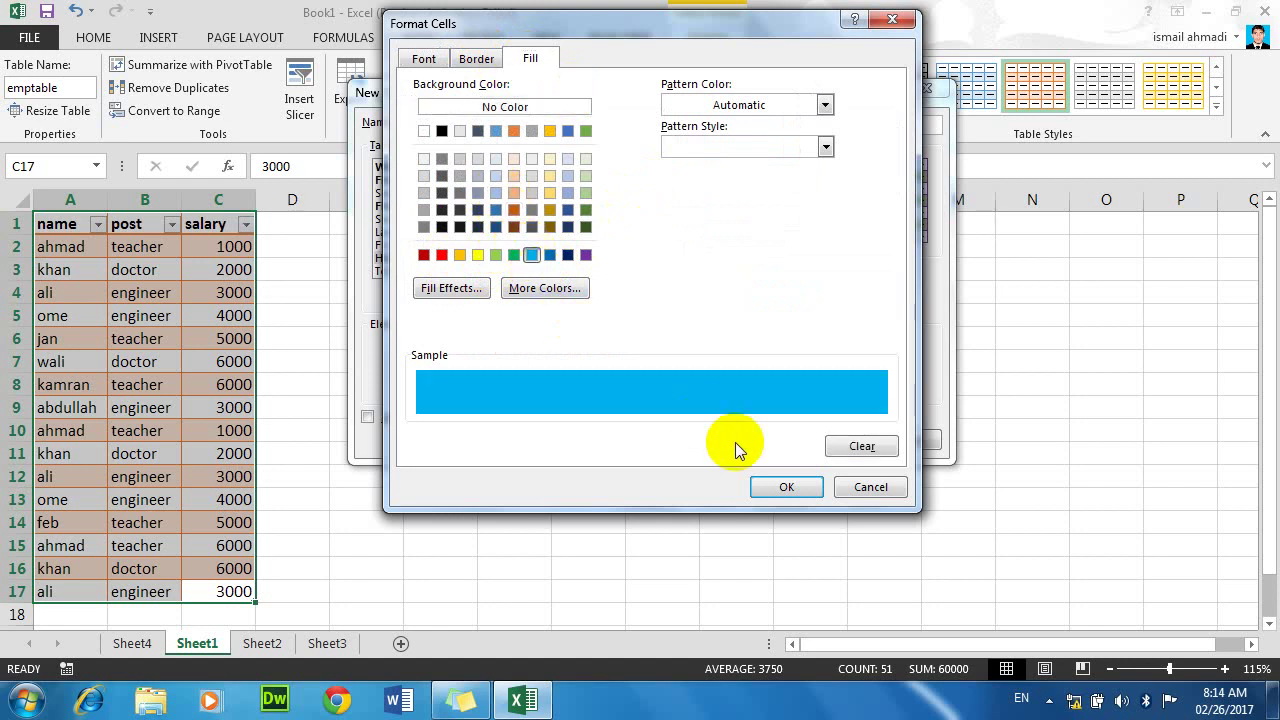
click(760, 487)
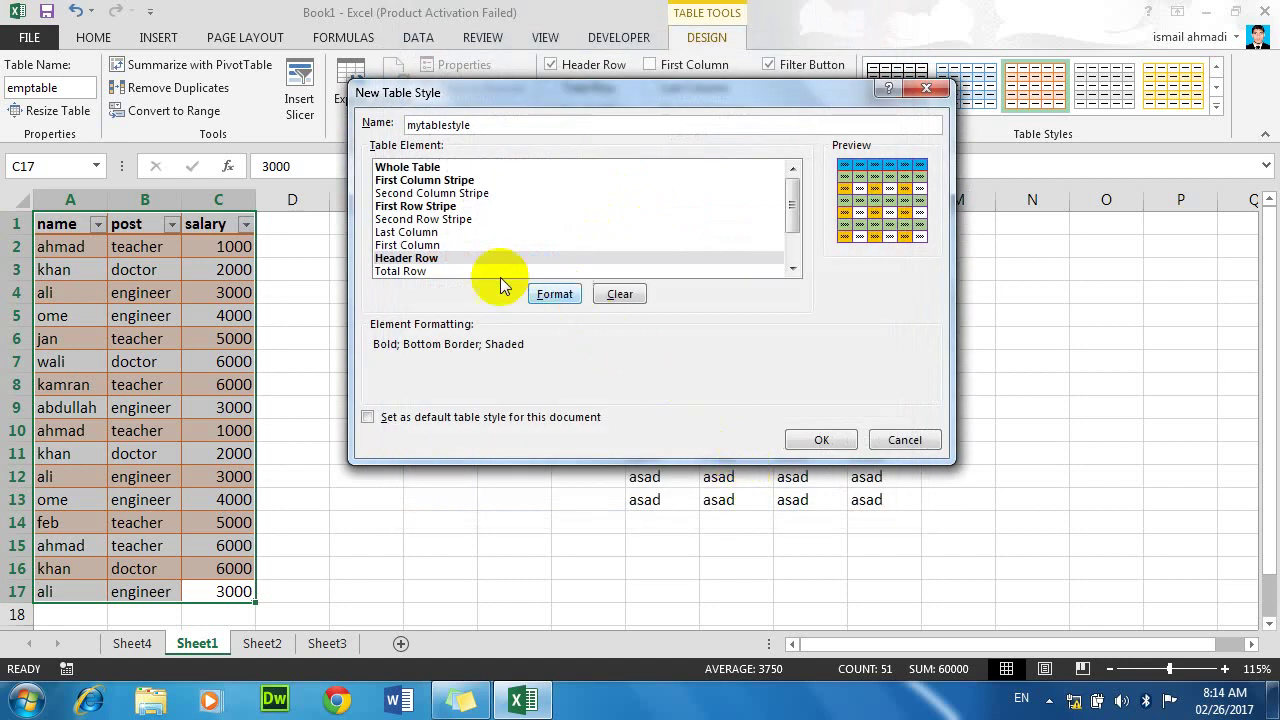
Step: Give mytablestyle's Total Row a red double-line top border
click(413, 270)
click(548, 292)
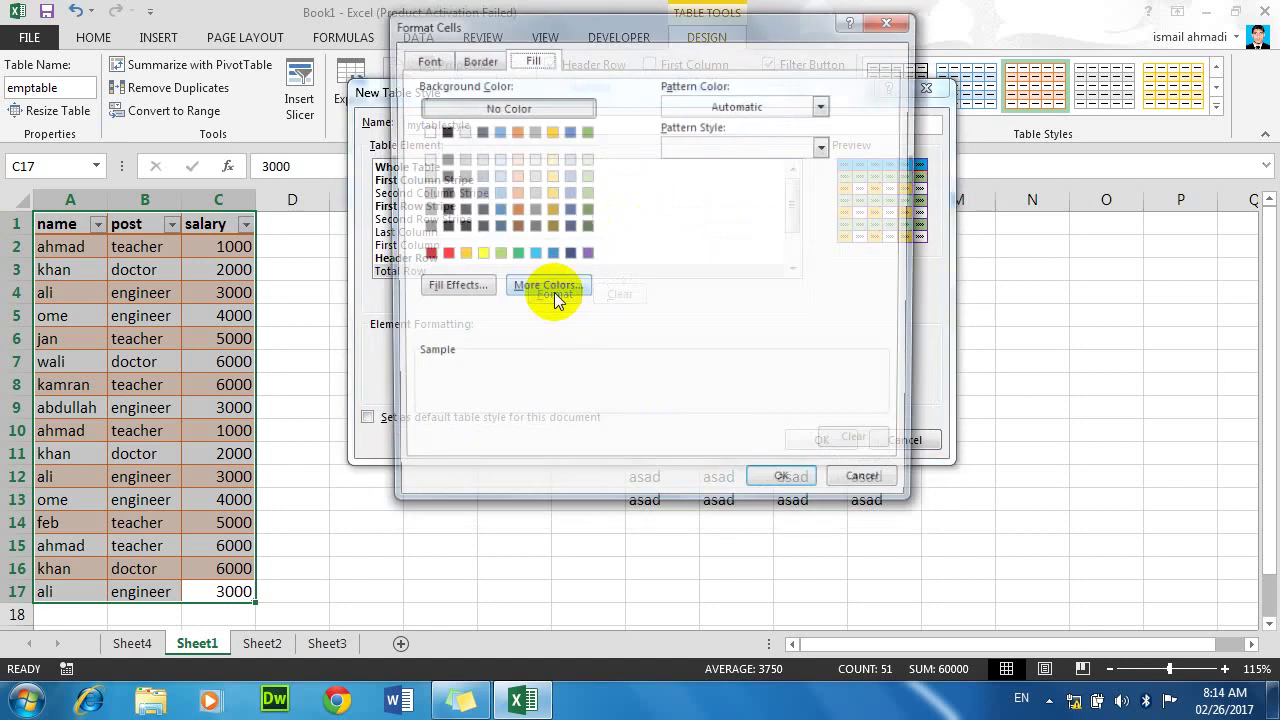
click(478, 59)
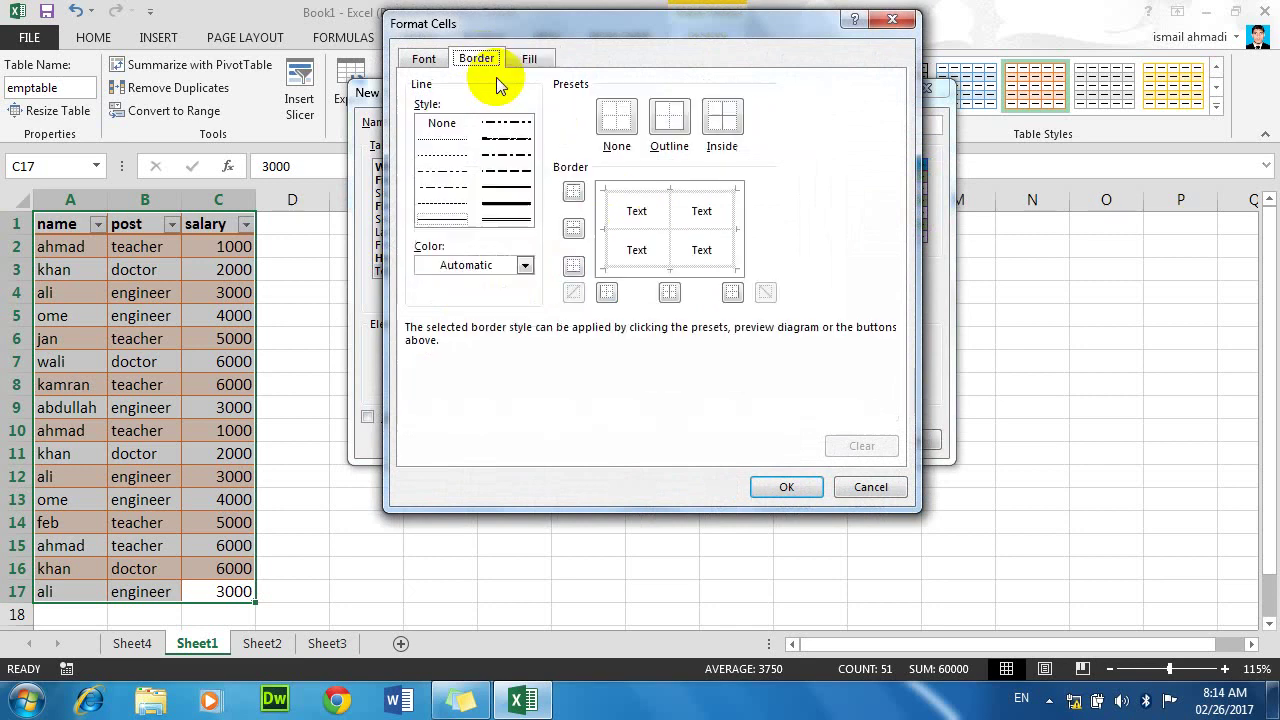
click(506, 218)
click(524, 265)
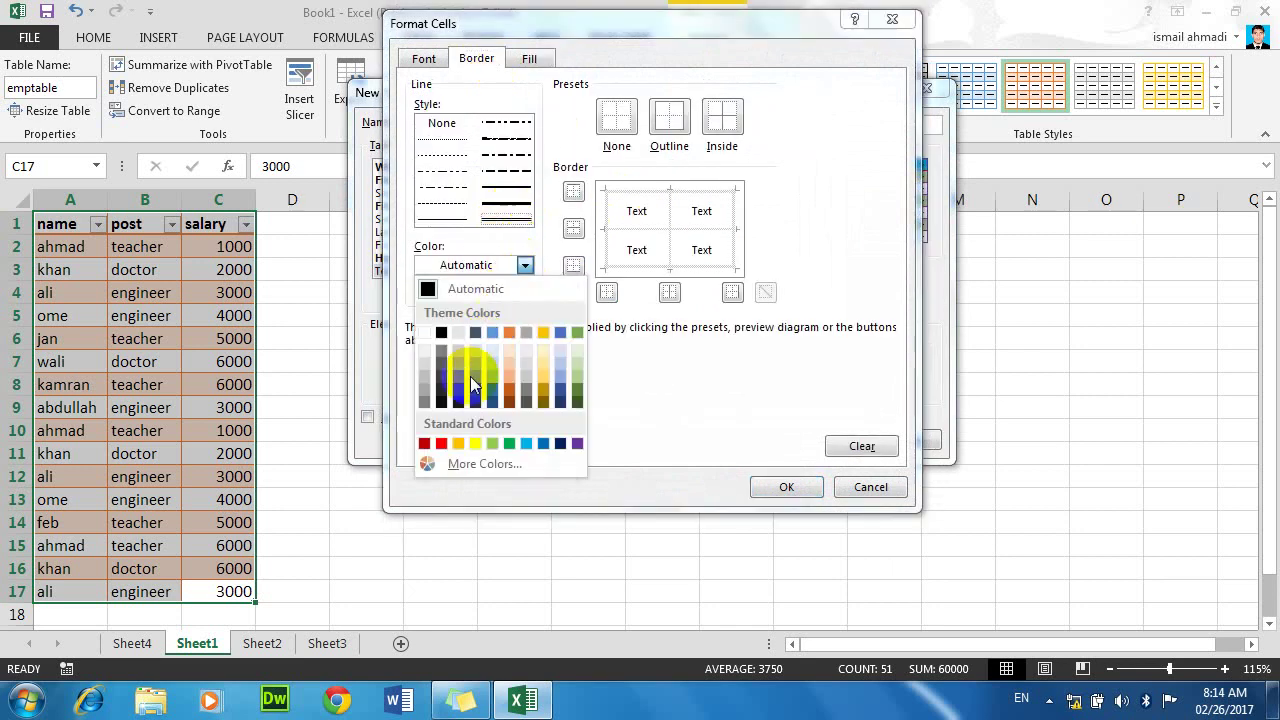
click(441, 444)
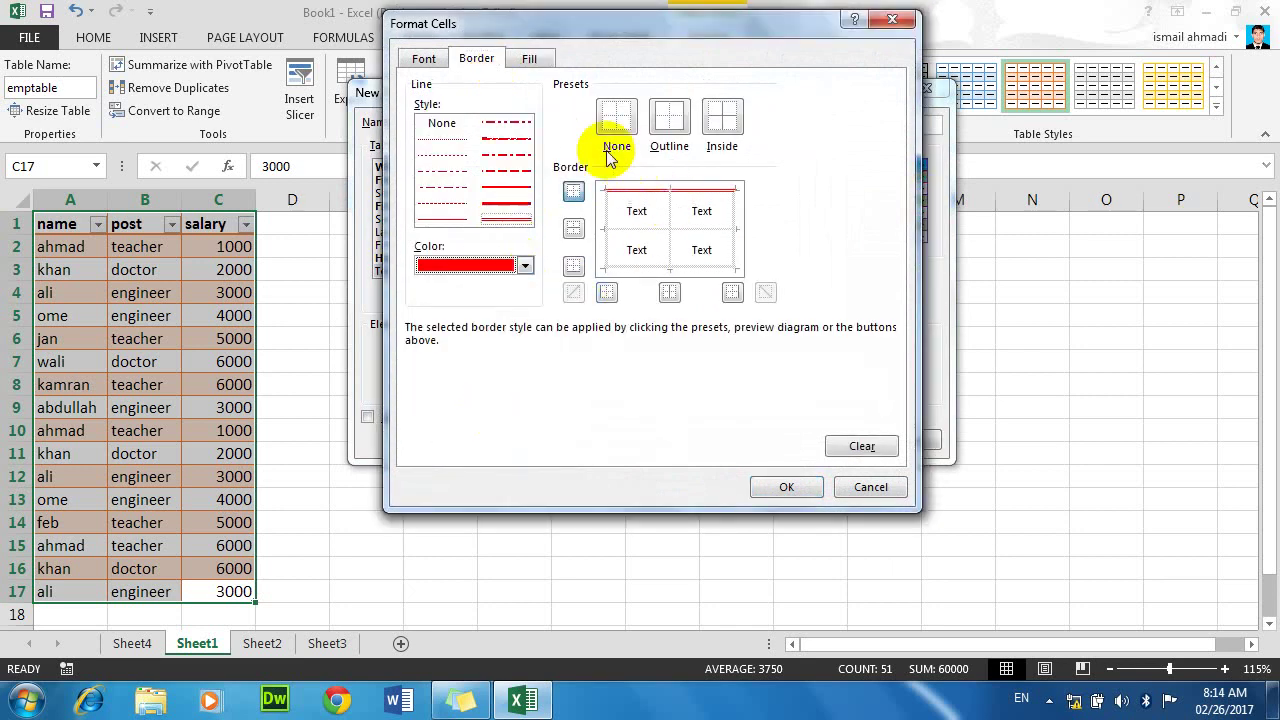
Step: Add a light-blue fill and bold text with Automatic font colour to the Total Row
click(529, 58)
click(535, 256)
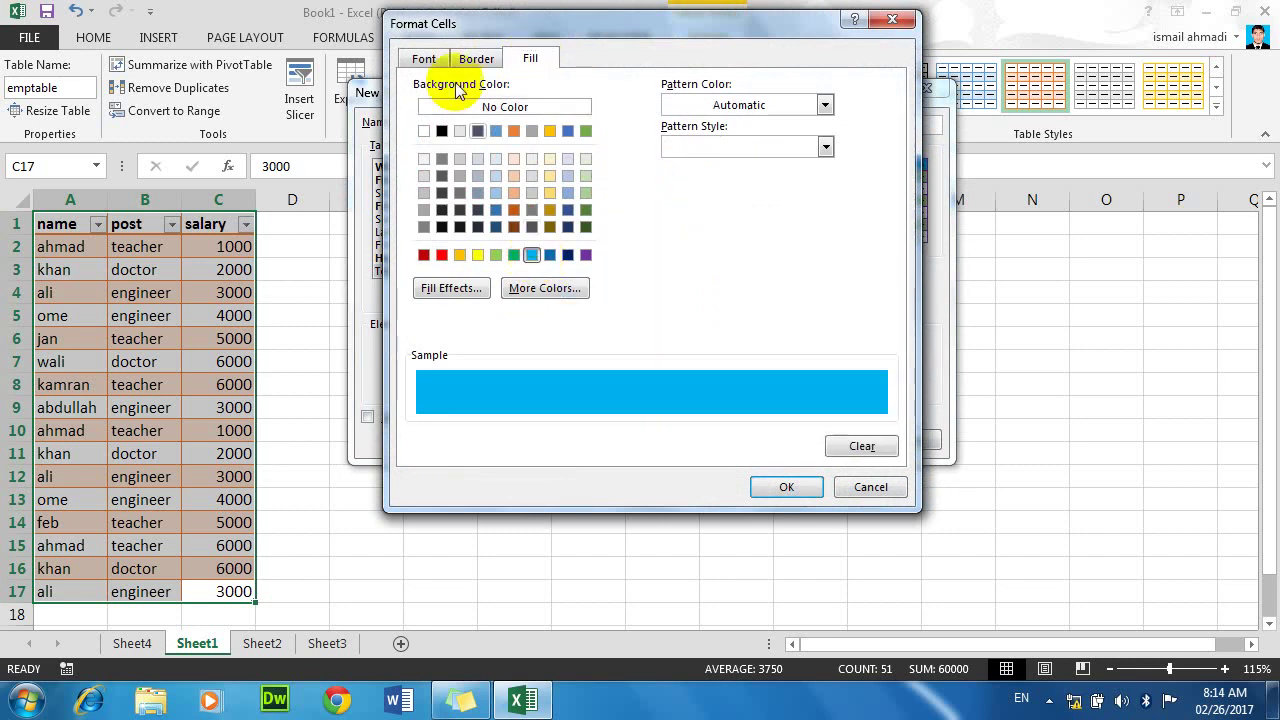
click(423, 58)
click(691, 148)
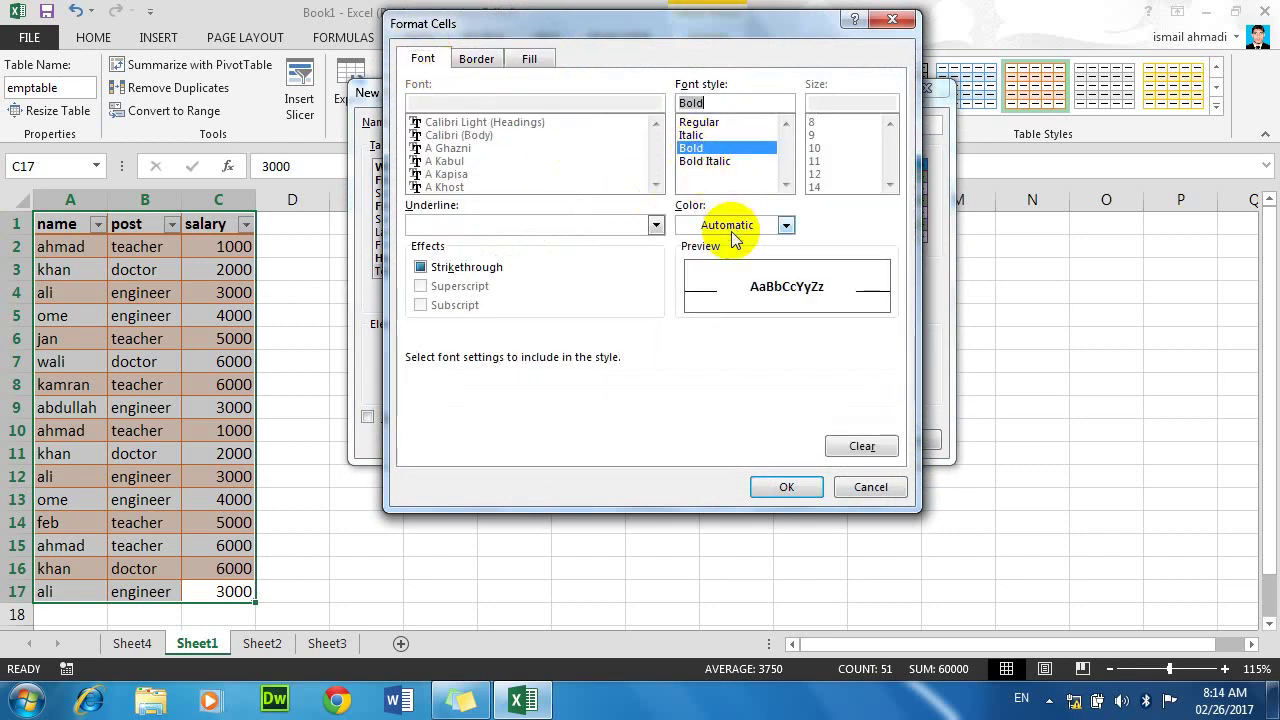
click(736, 226)
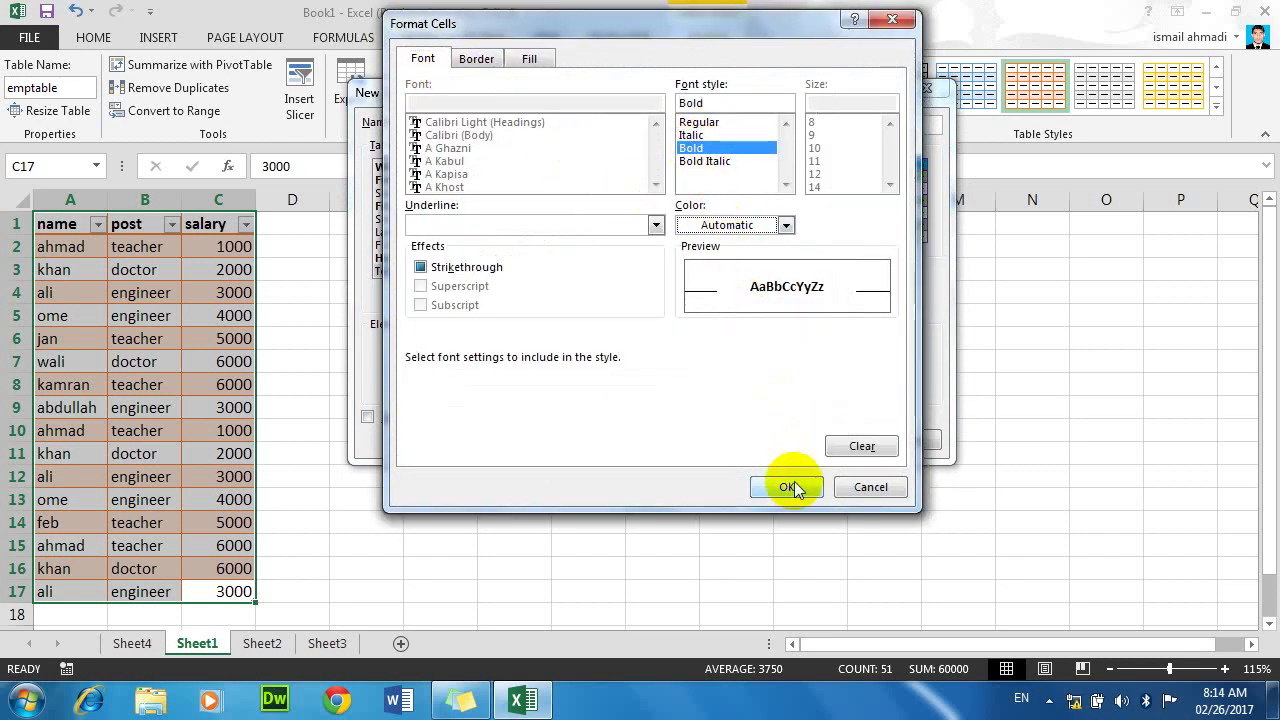
click(786, 487)
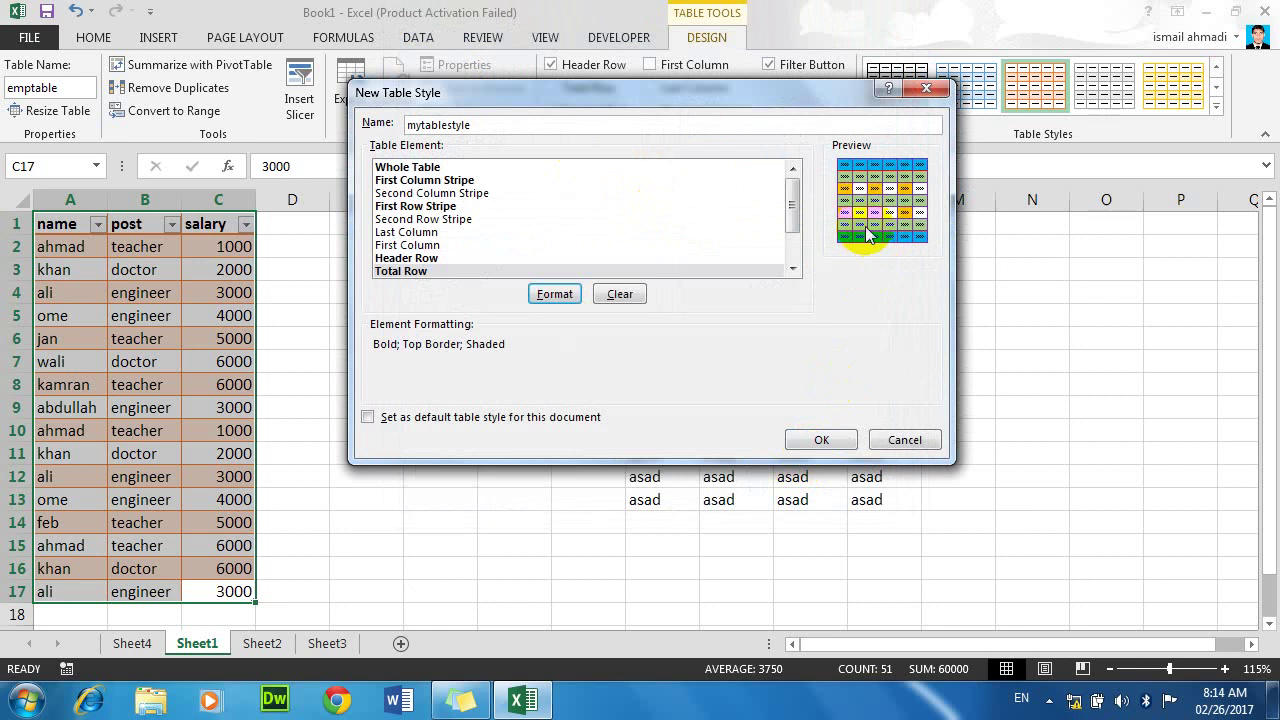
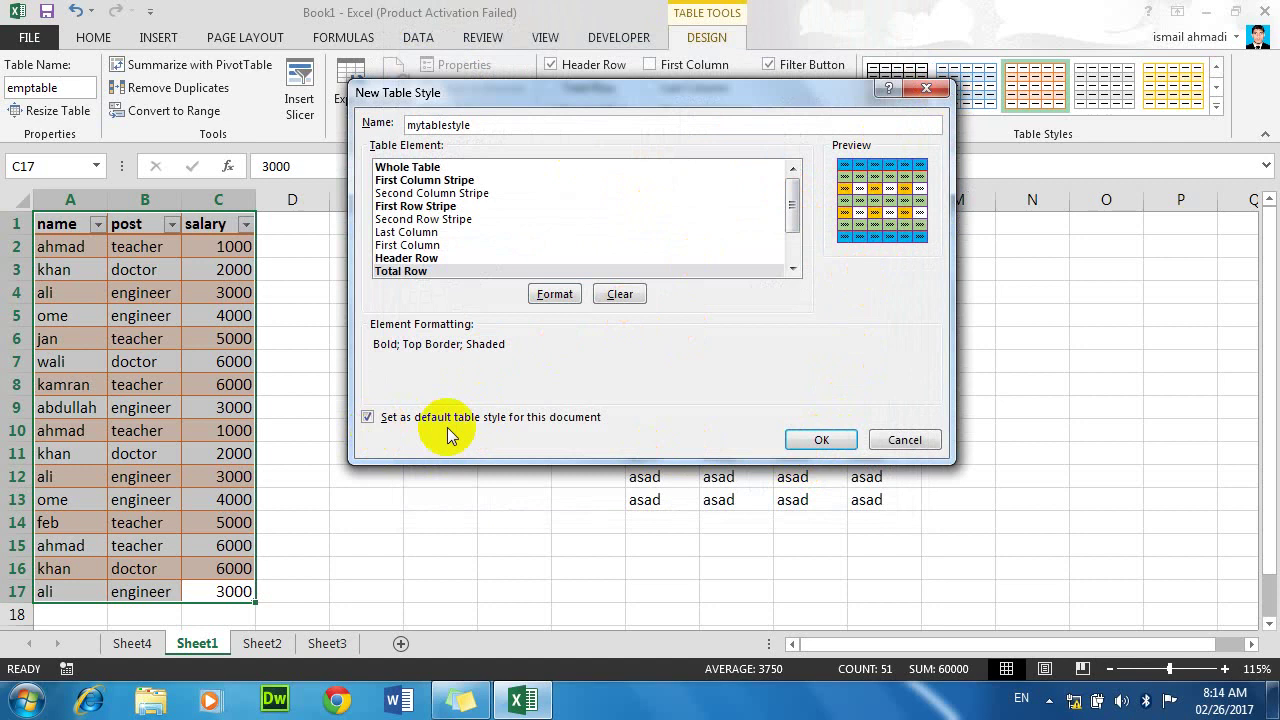
Step: Save the new mytablestyle table style and select the asad block I3:L13
click(822, 440)
click(306, 580)
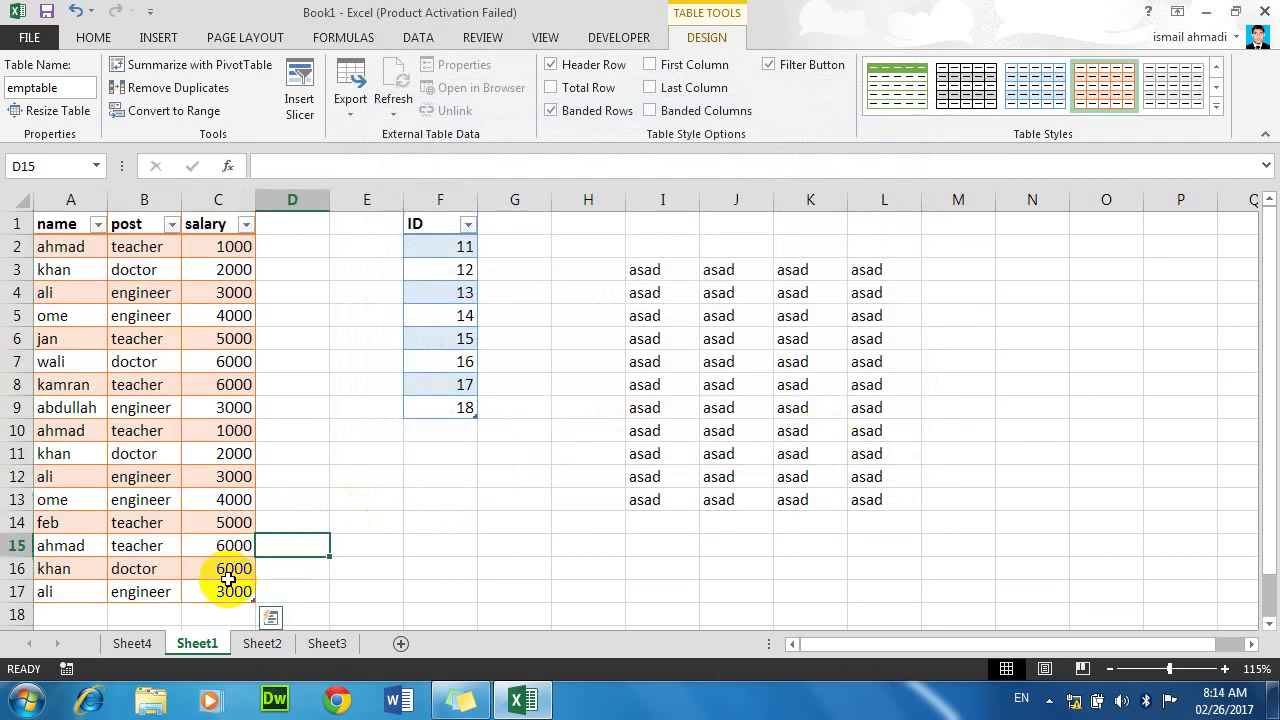
mouse_move(230, 591)
mouse_down()
mouse_move(149, 366)
mouse_move(60, 224)
mouse_up()
drag(884, 499, 650, 270)
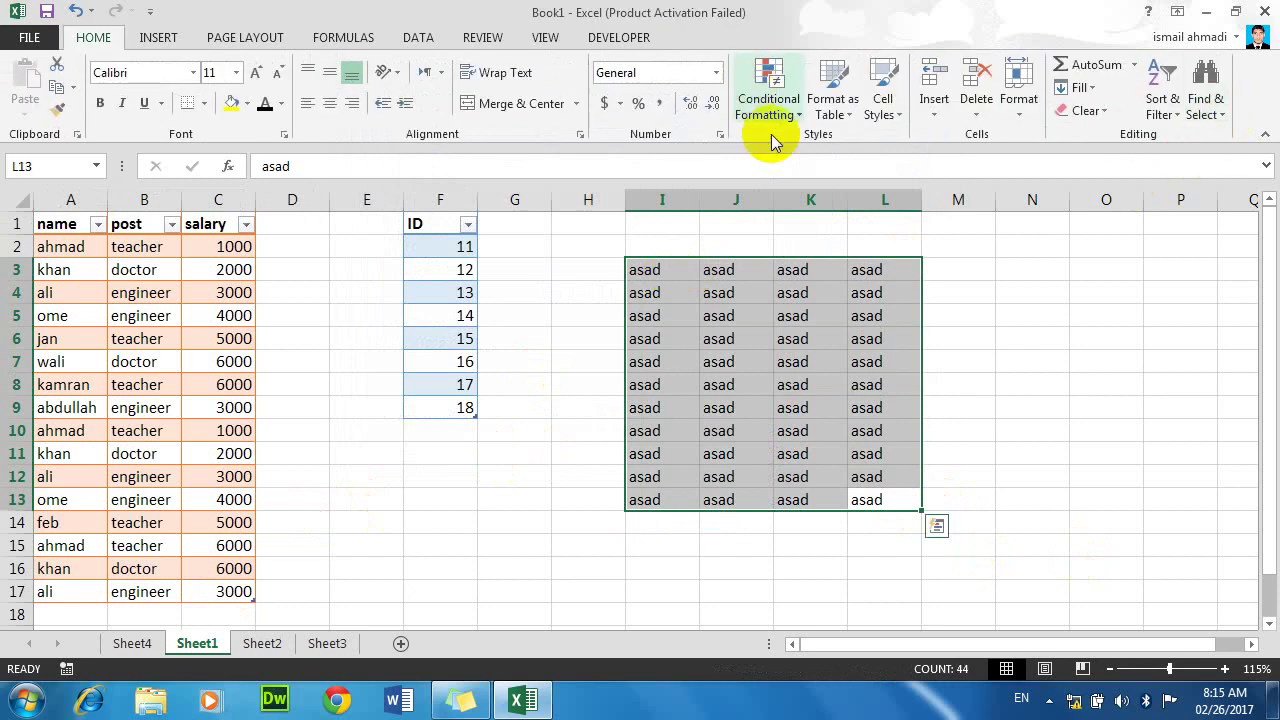
Step: Format I3:L13 as a table with headers using the custom mytablestyle
click(838, 118)
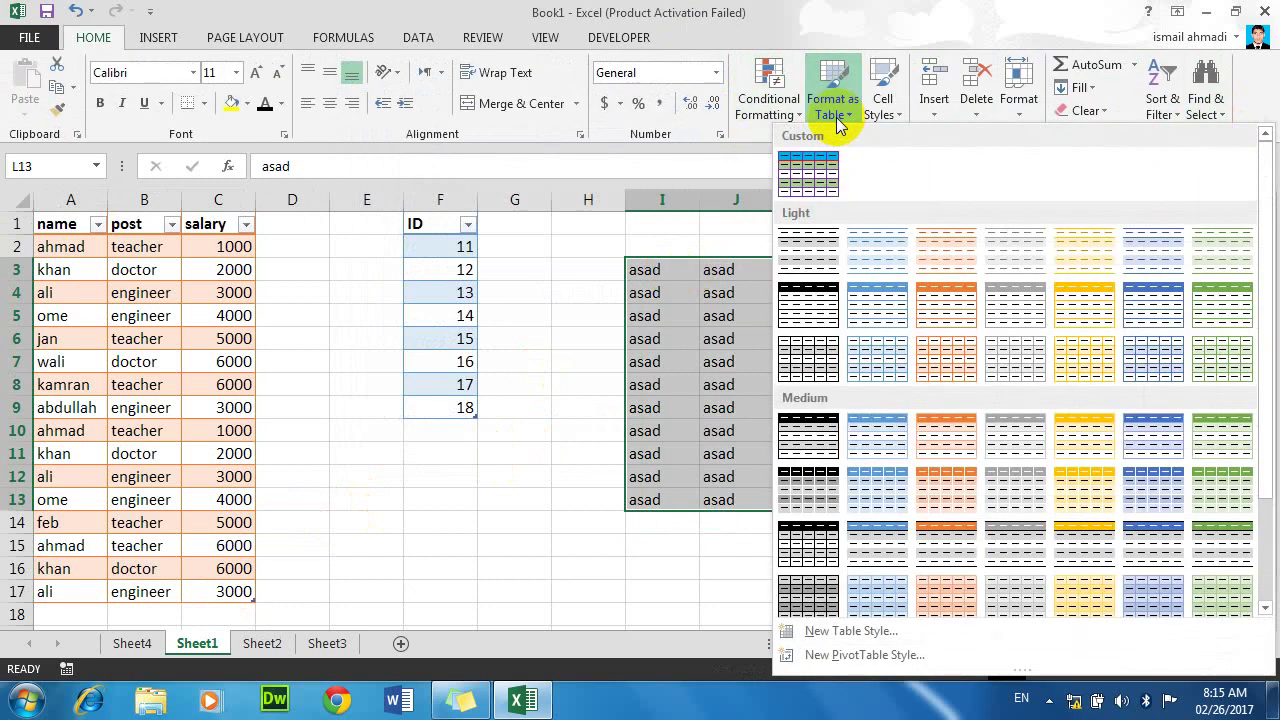
click(805, 178)
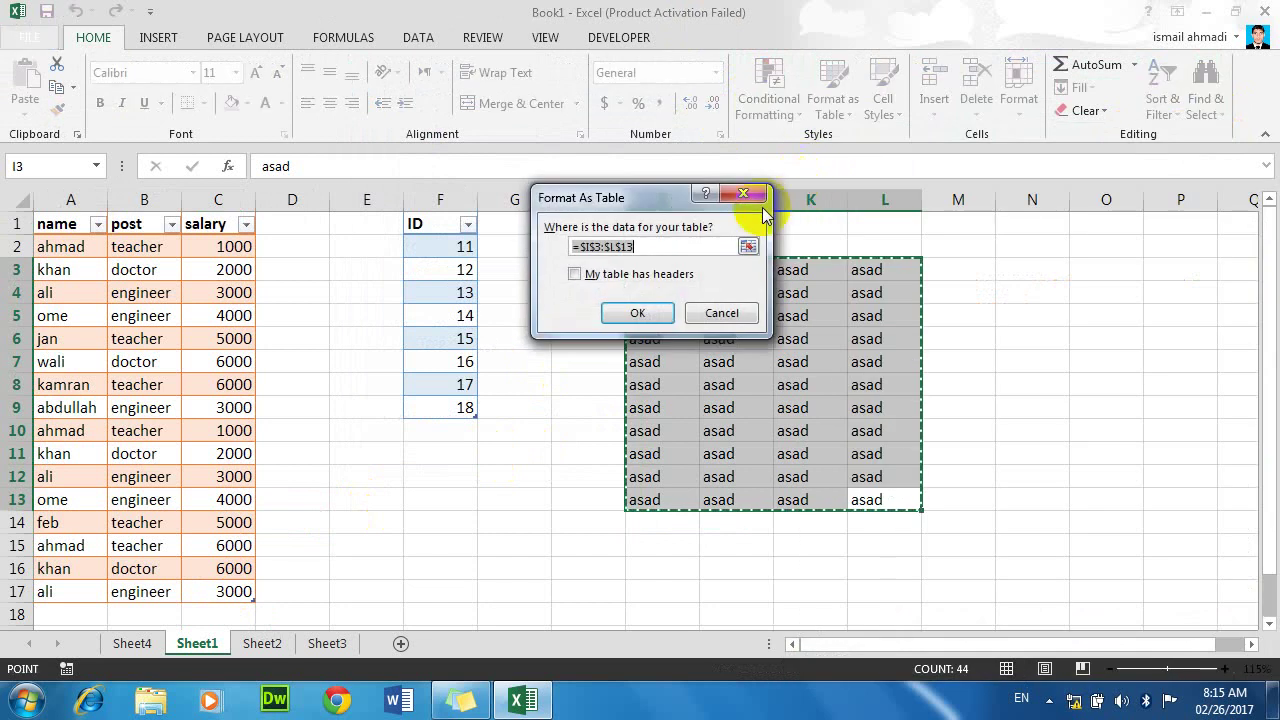
click(620, 275)
click(632, 308)
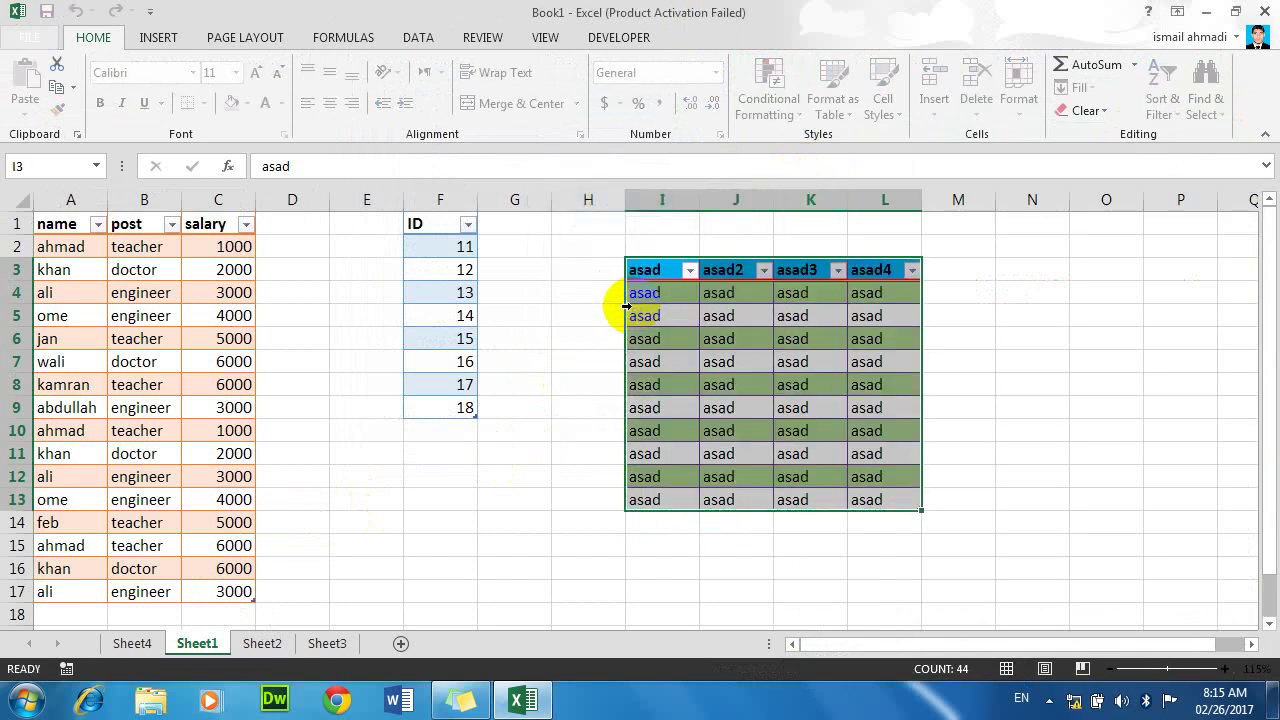
click(745, 382)
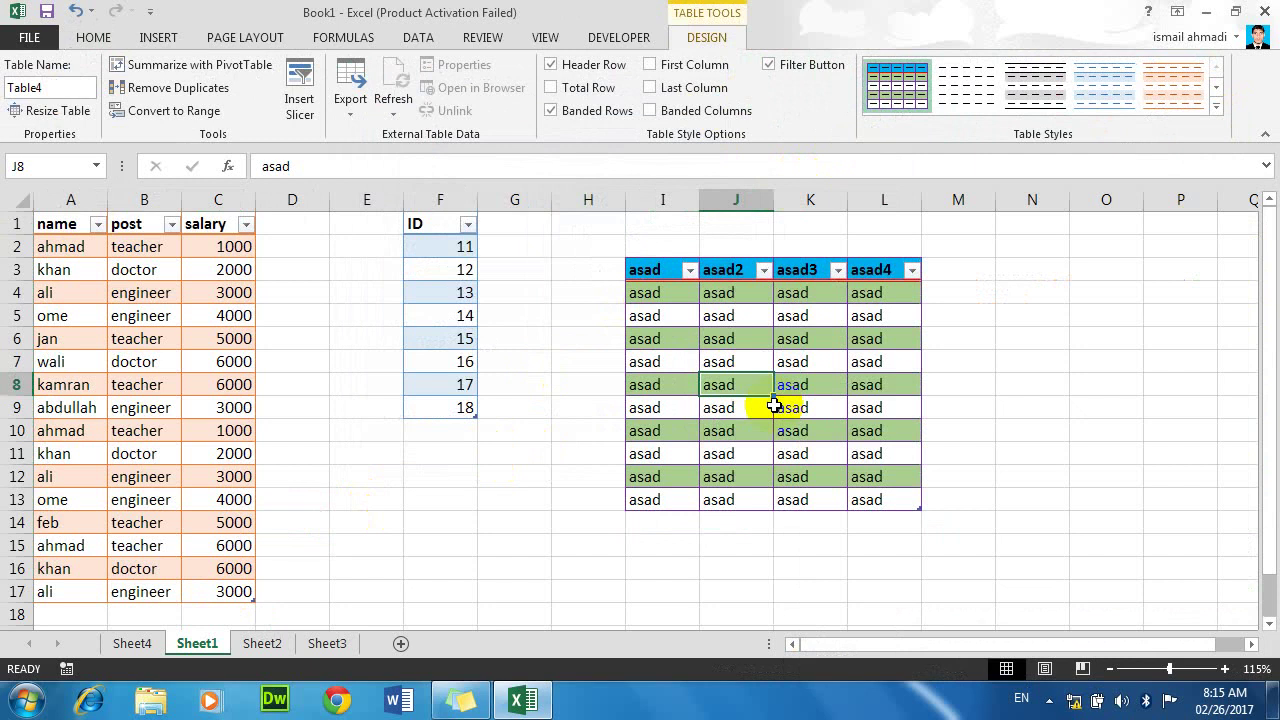
Step: Inspect mytablestyle's Modify and Duplicate options, cancelling both without changes
right_click(897, 92)
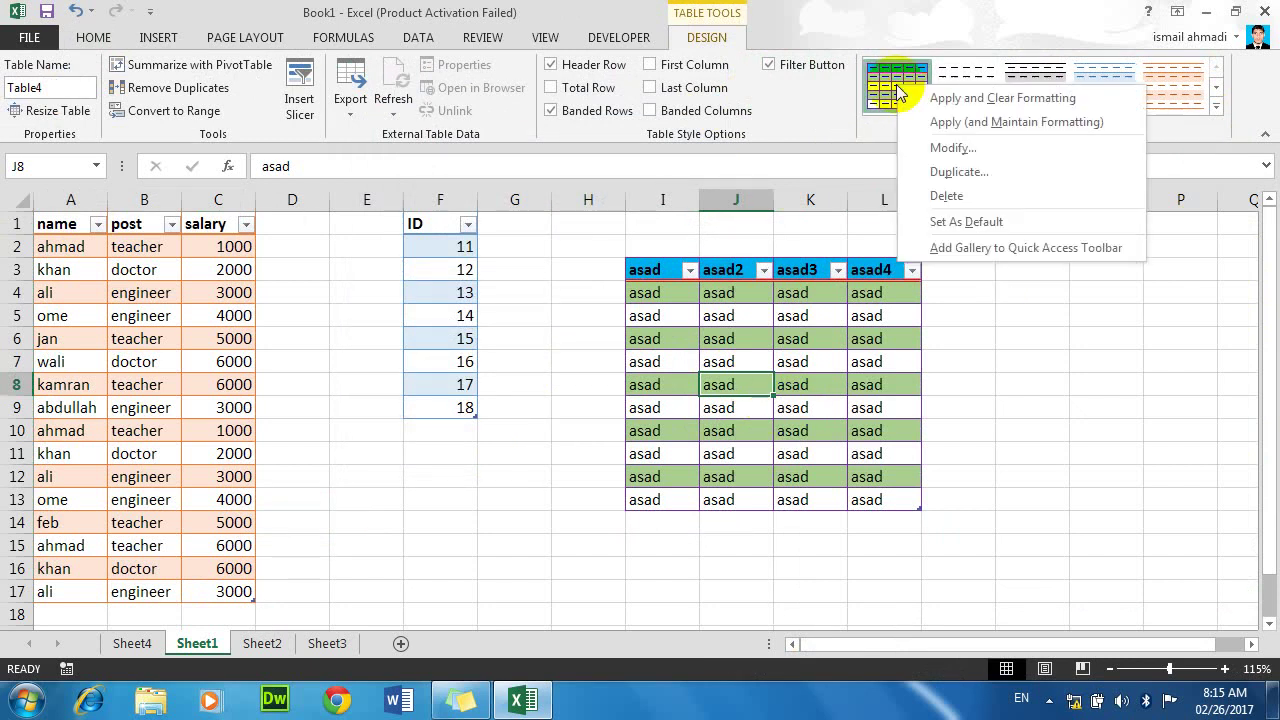
click(955, 147)
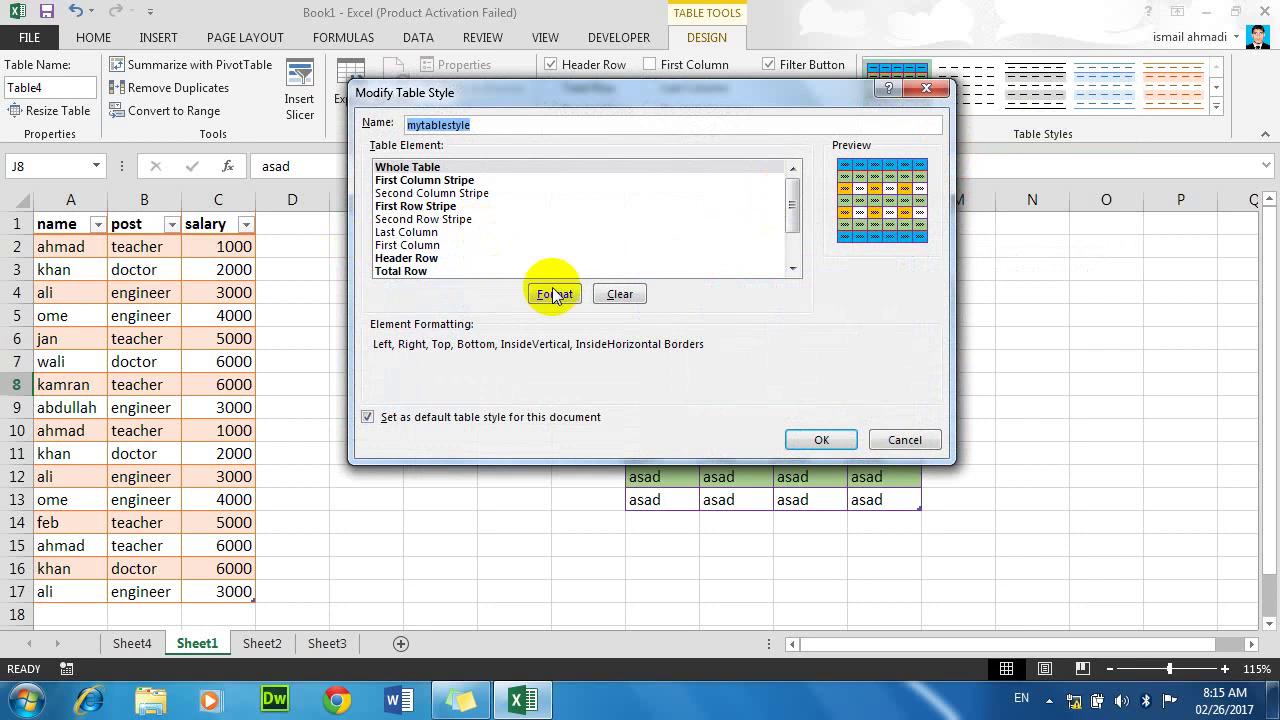
click(885, 440)
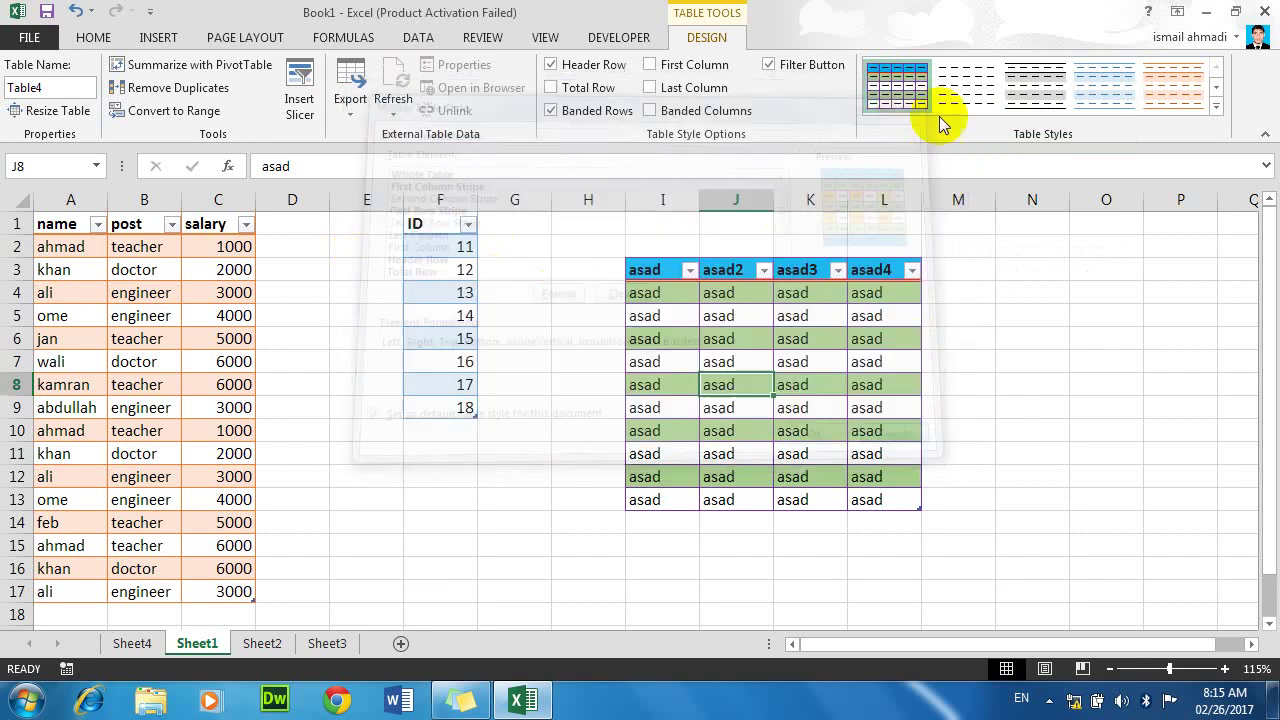
right_click(898, 90)
click(963, 173)
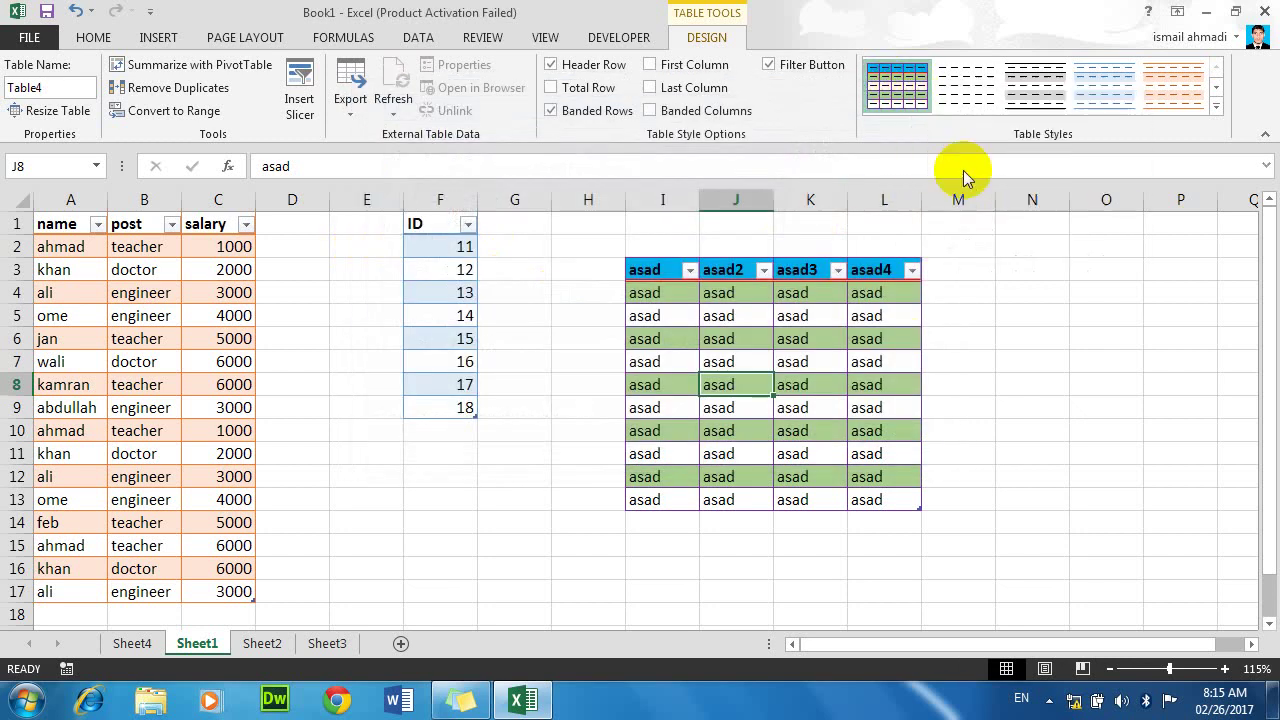
click(926, 88)
right_click(916, 84)
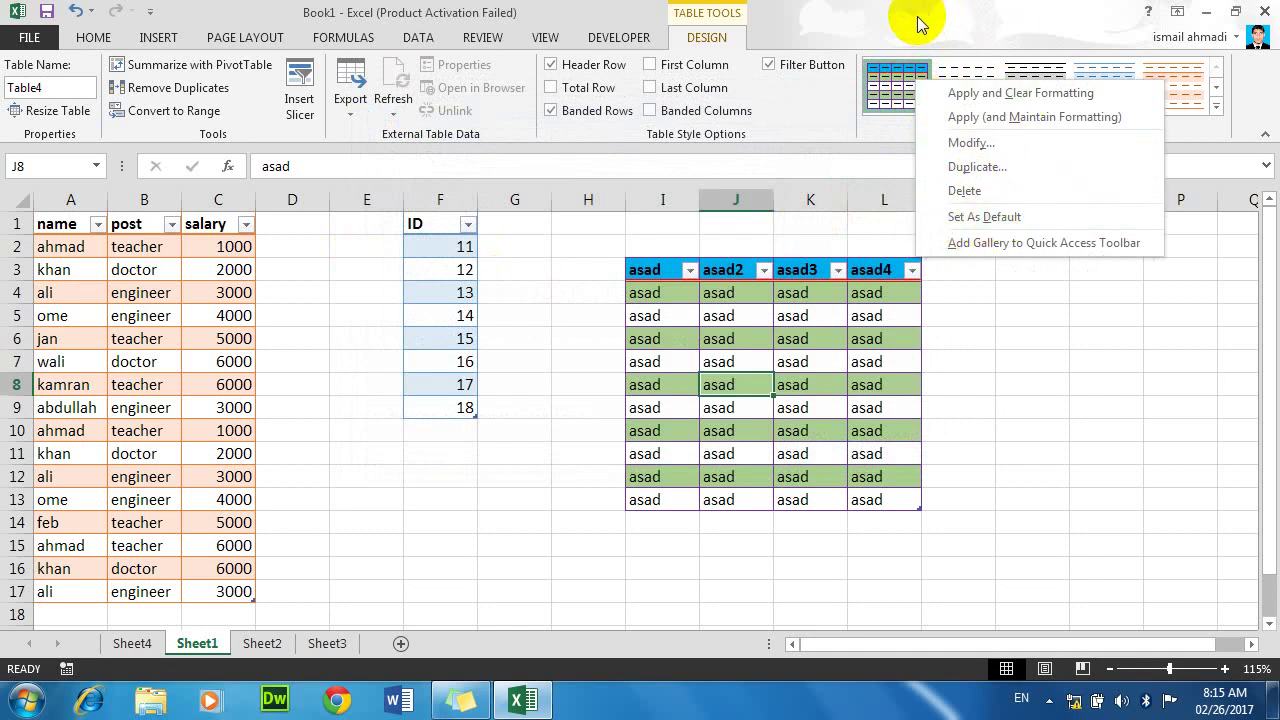
key(Escape)
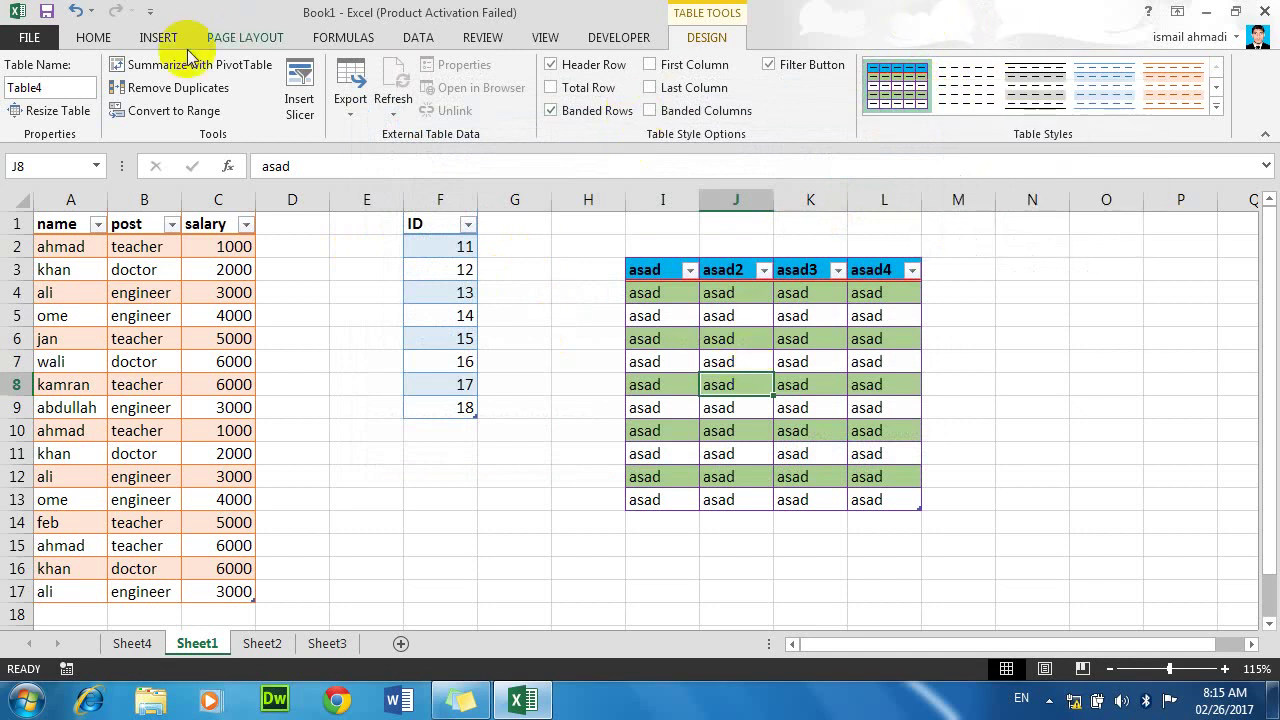
Step: Close the table style gallery and switch to the empty Sheet2
click(93, 37)
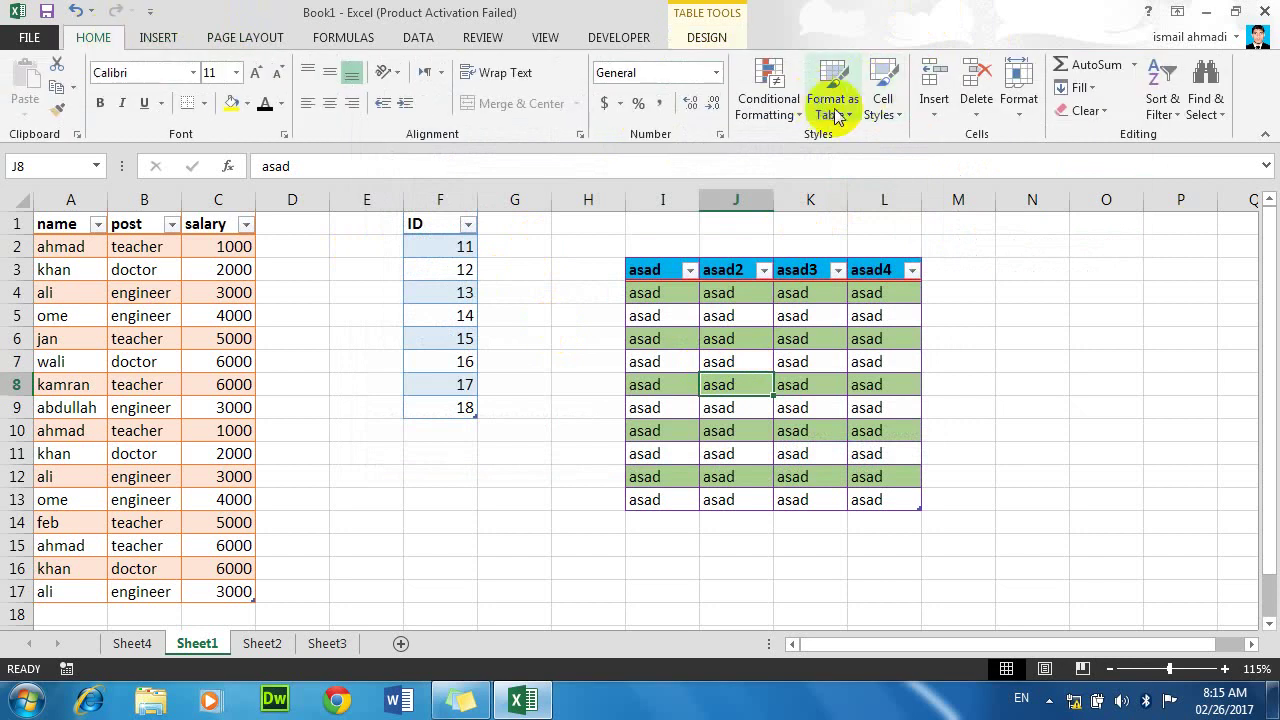
click(836, 115)
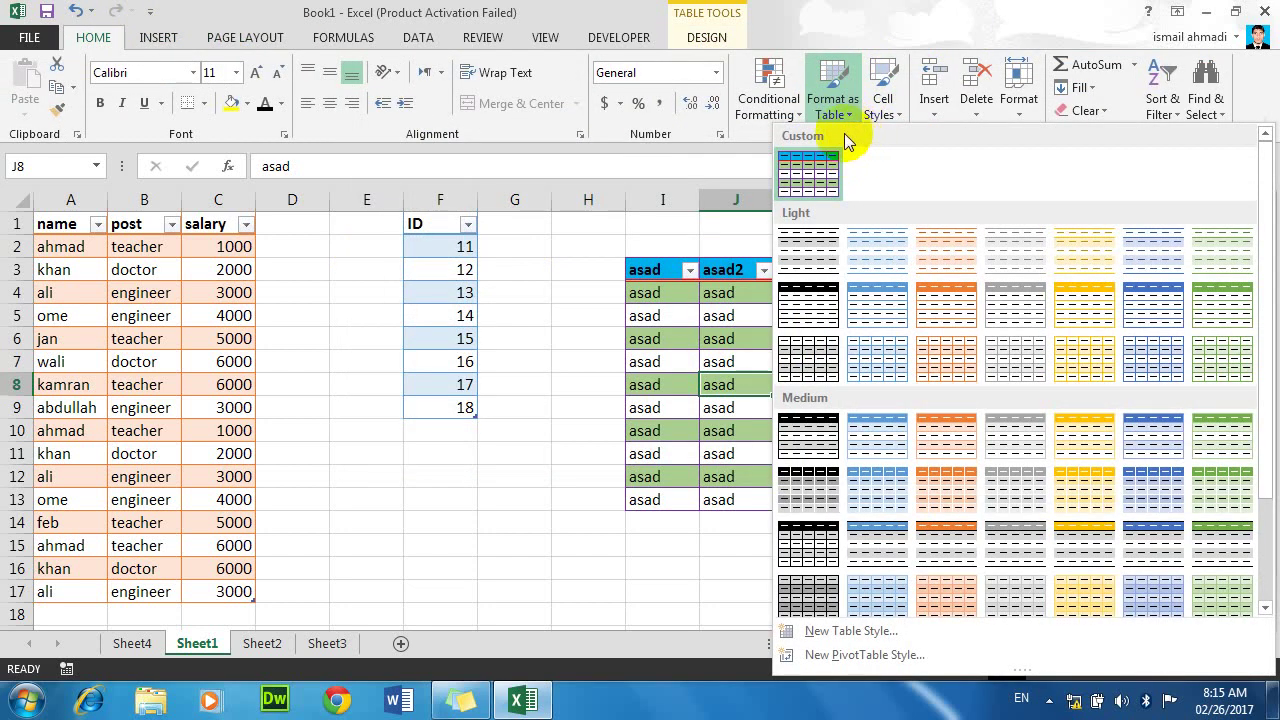
click(589, 232)
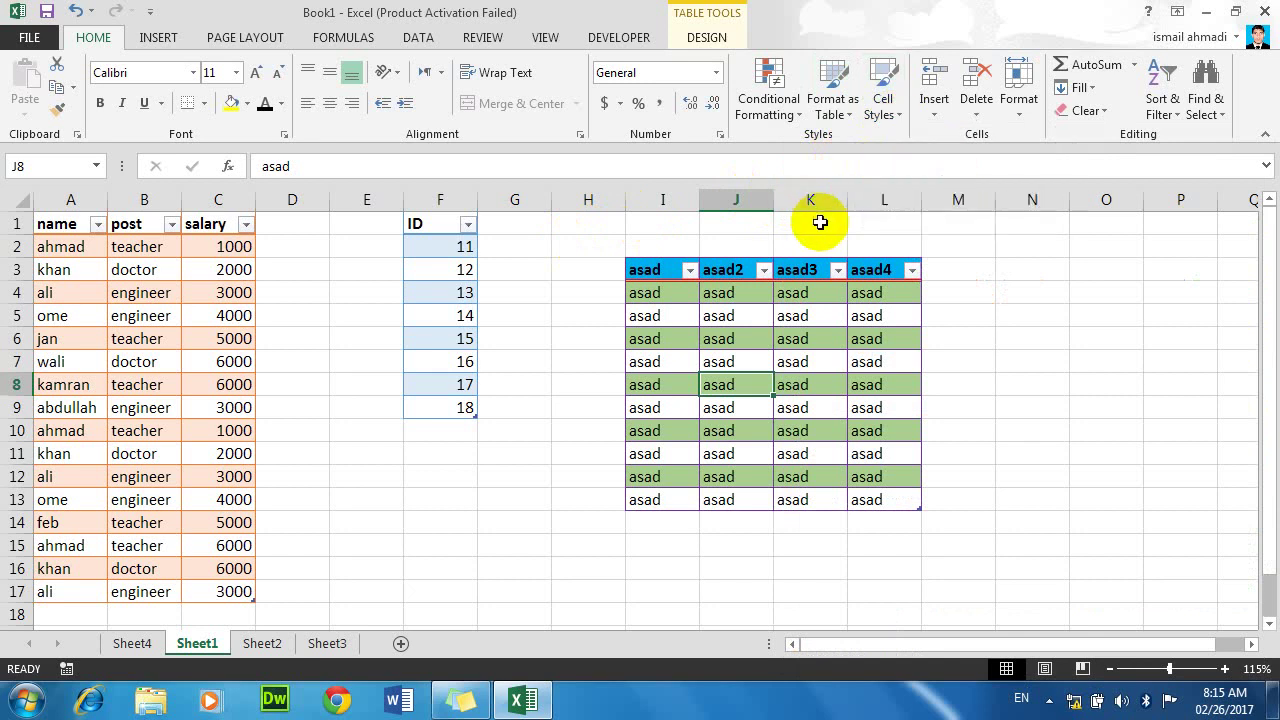
click(514, 522)
click(263, 643)
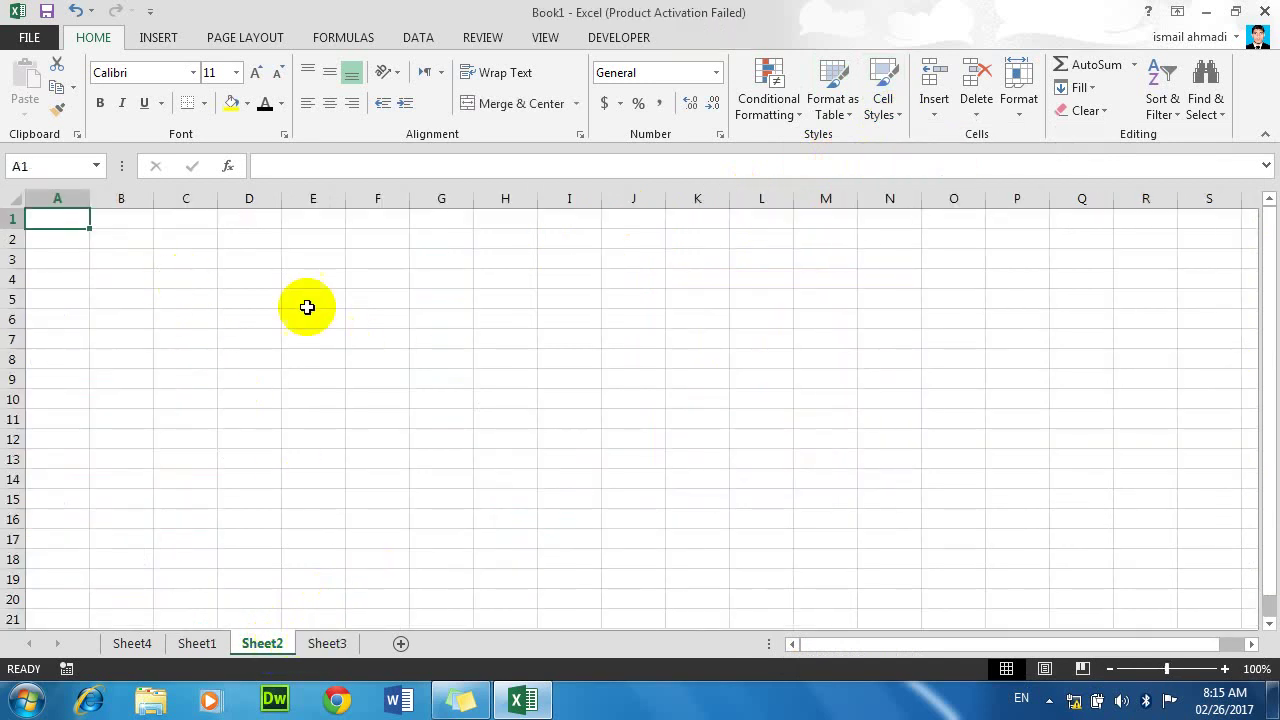
Step: Merge and centre C1:J2 with the title 'Welcome to Rokhan'
drag(185, 218, 620, 240)
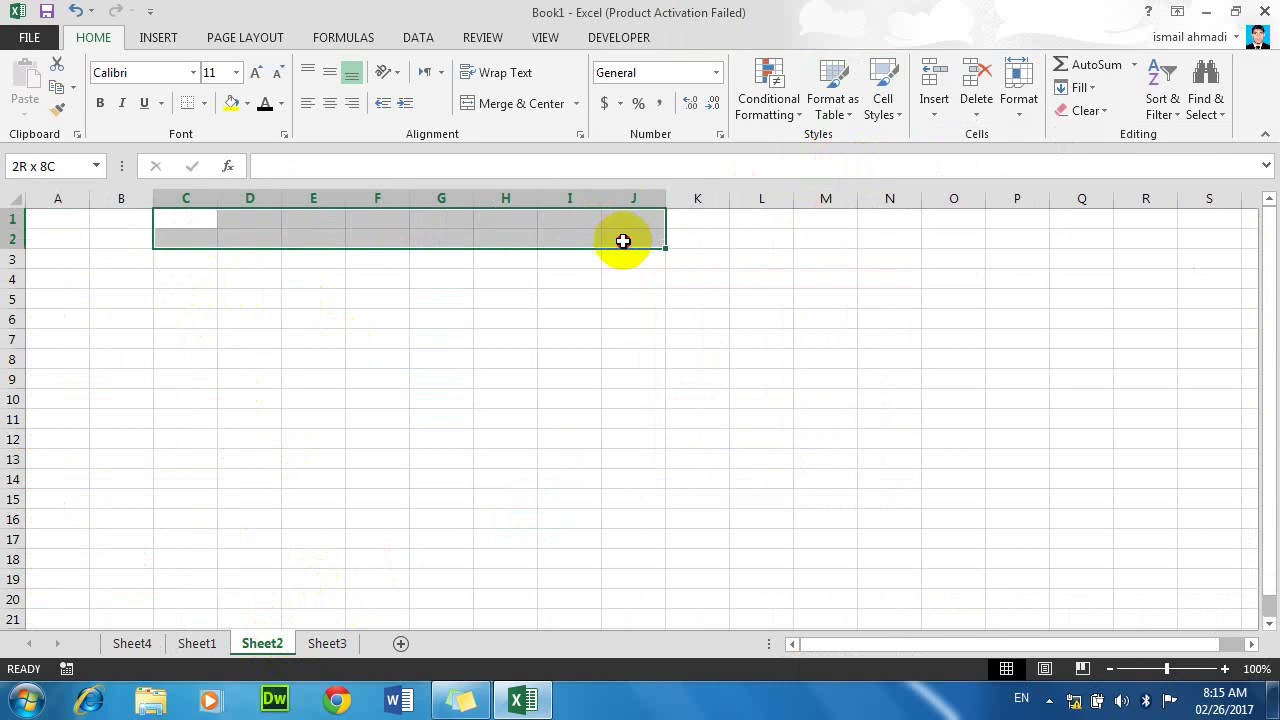
click(503, 110)
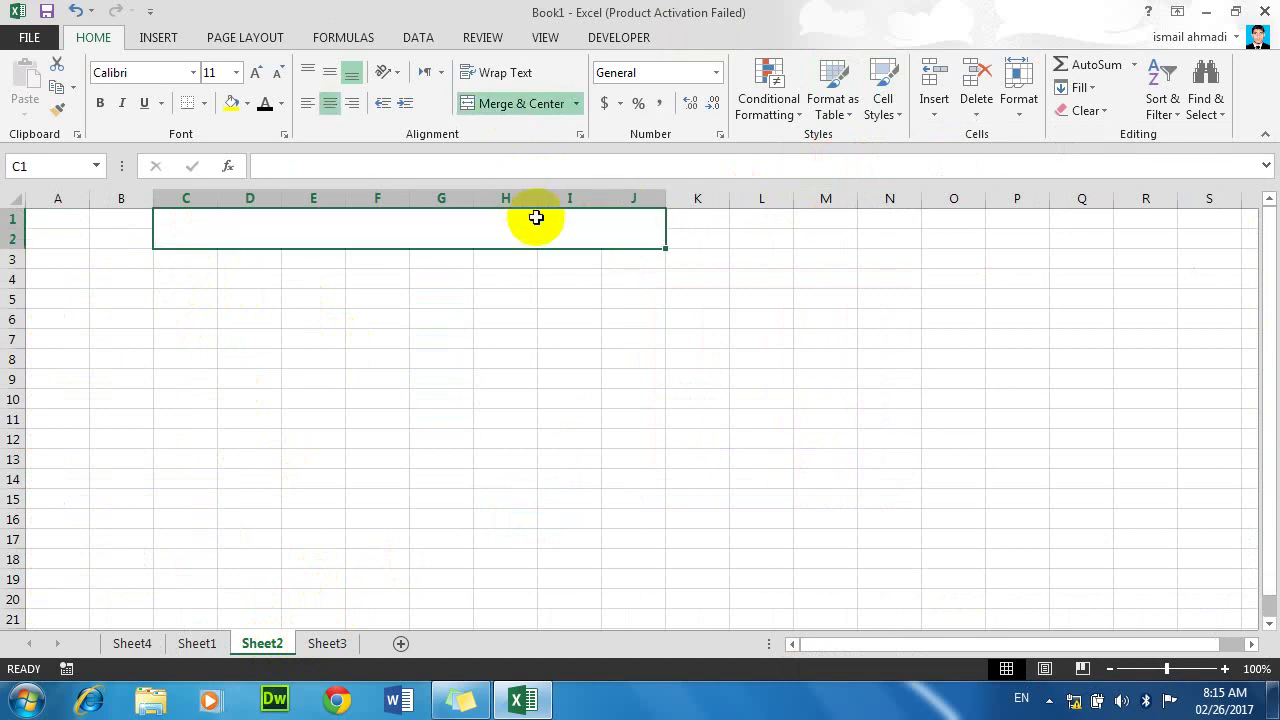
text(Welcome to Rokhan)
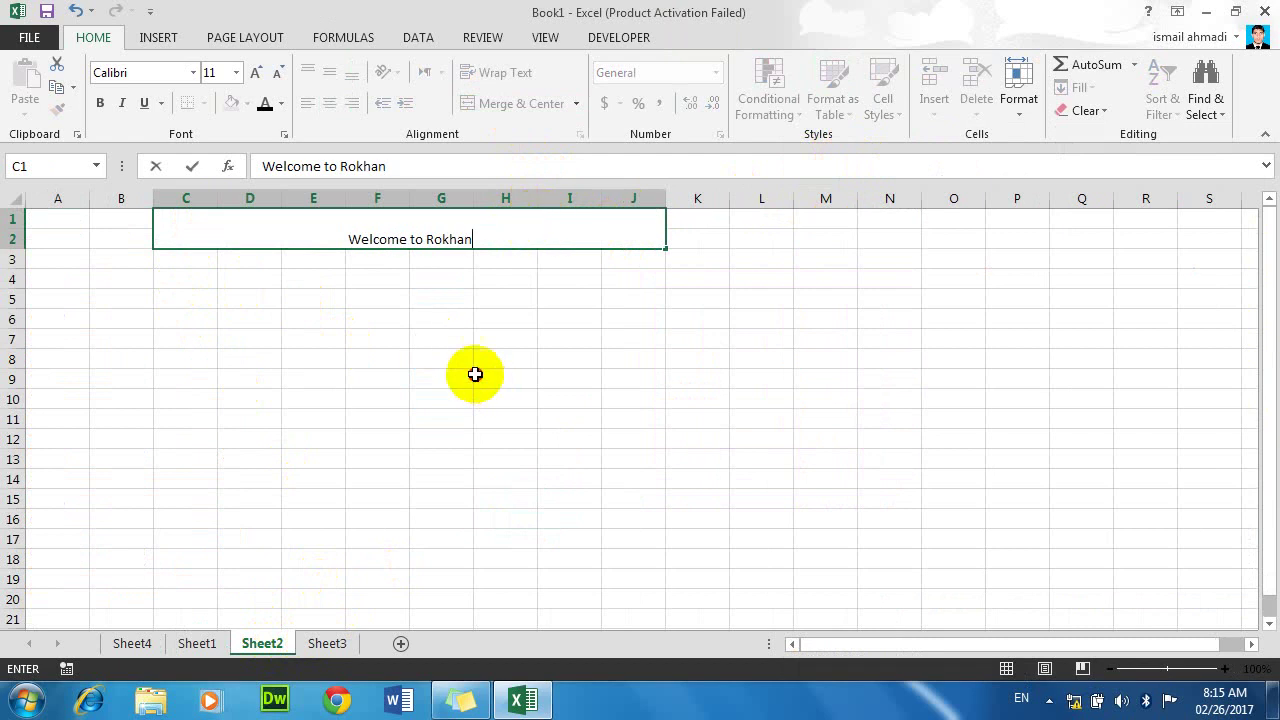
click(478, 375)
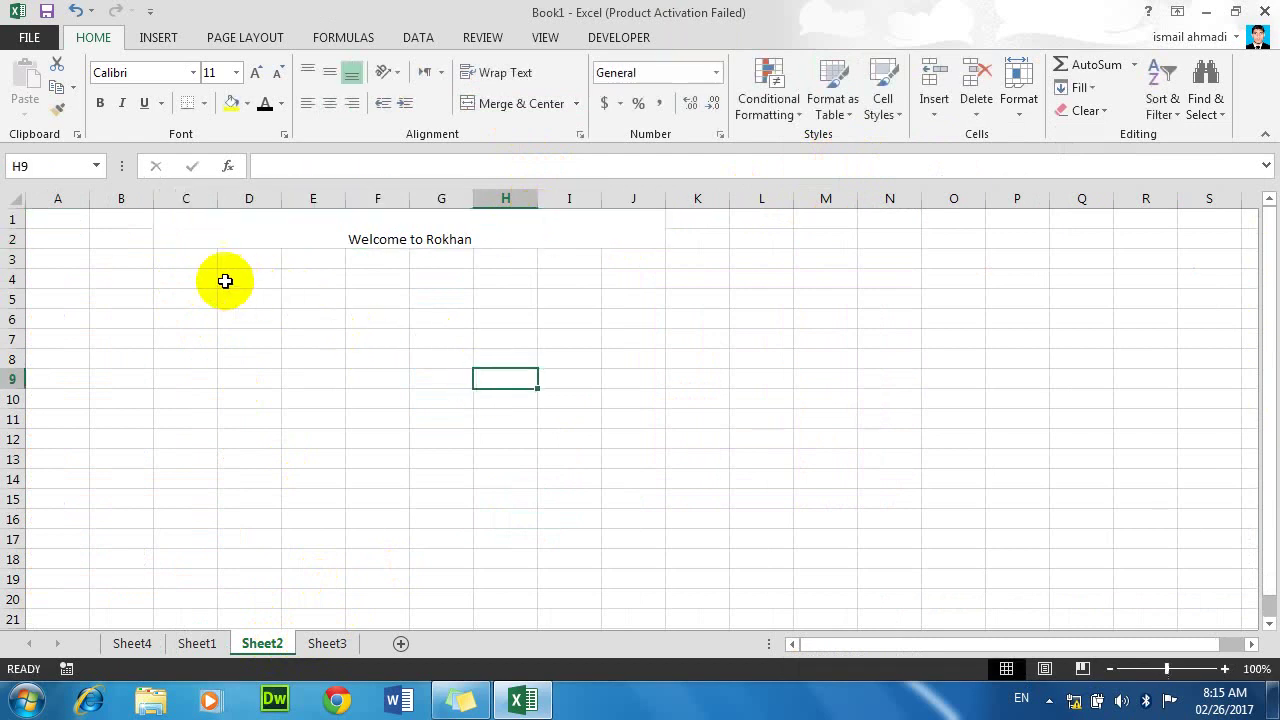
click(203, 277)
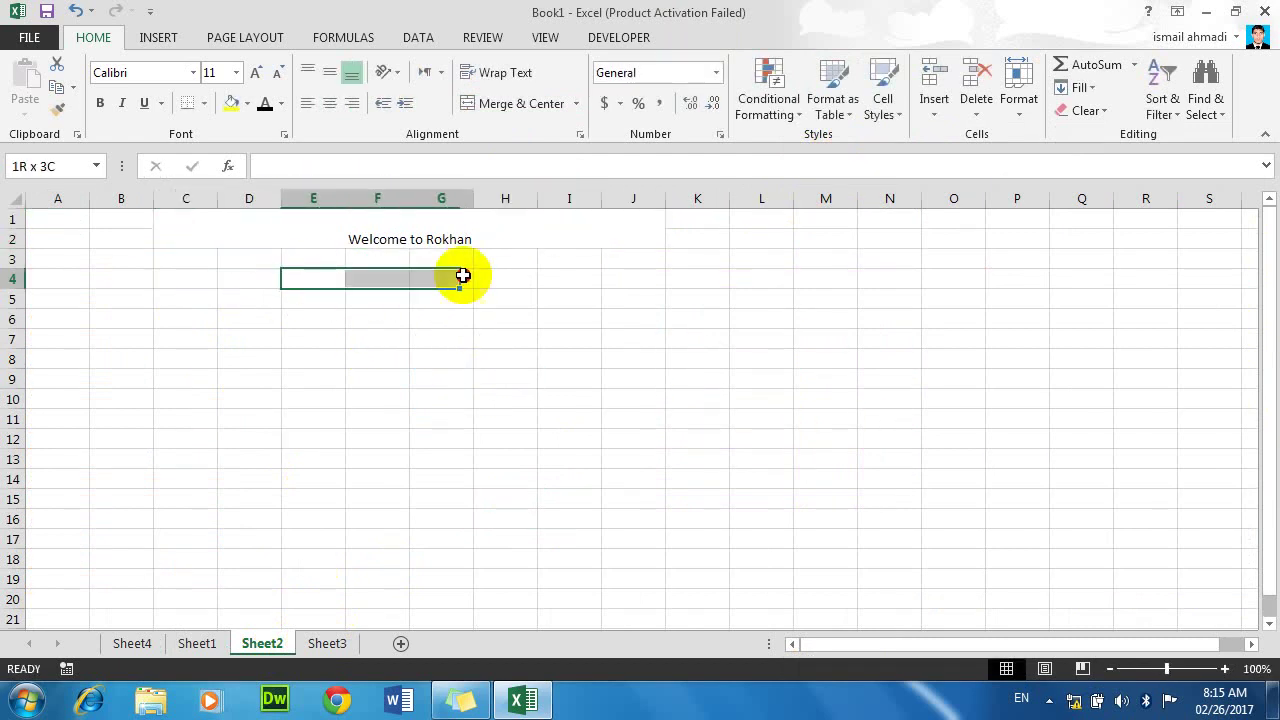
Step: Merge and centre E4:H4 and start typing 'Students list'
drag(315, 271, 500, 277)
click(520, 103)
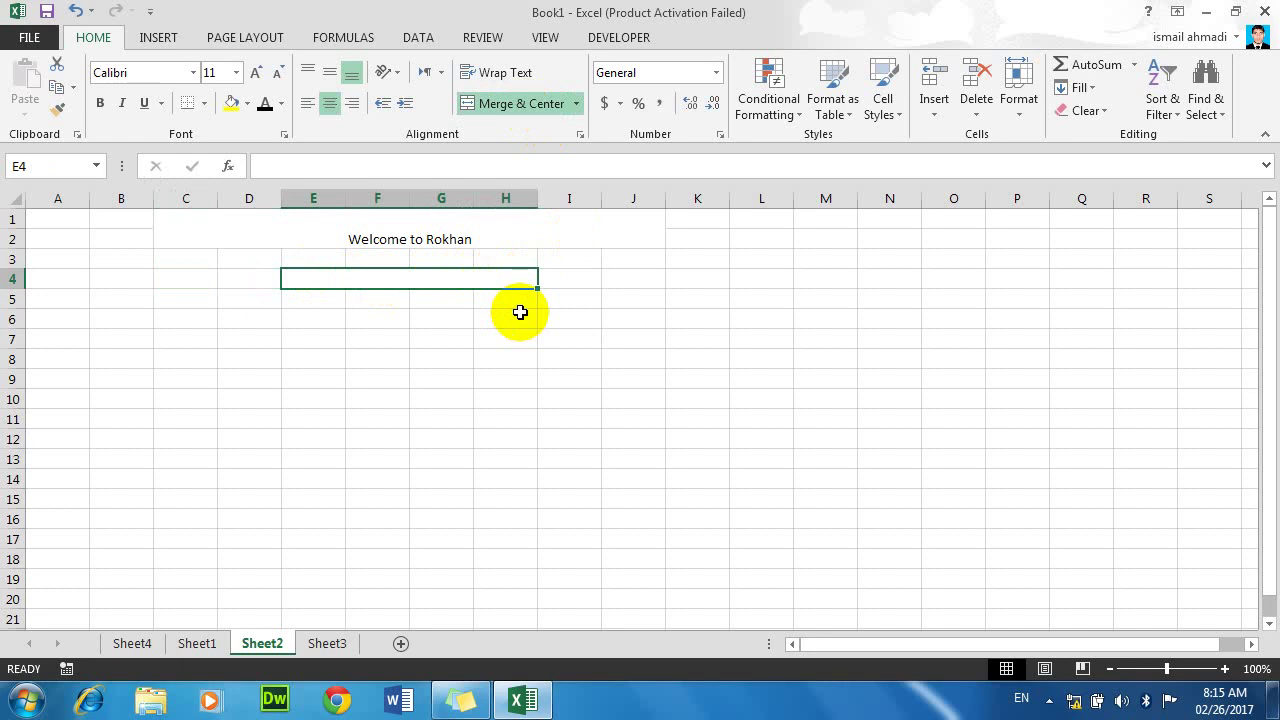
text(Students list)
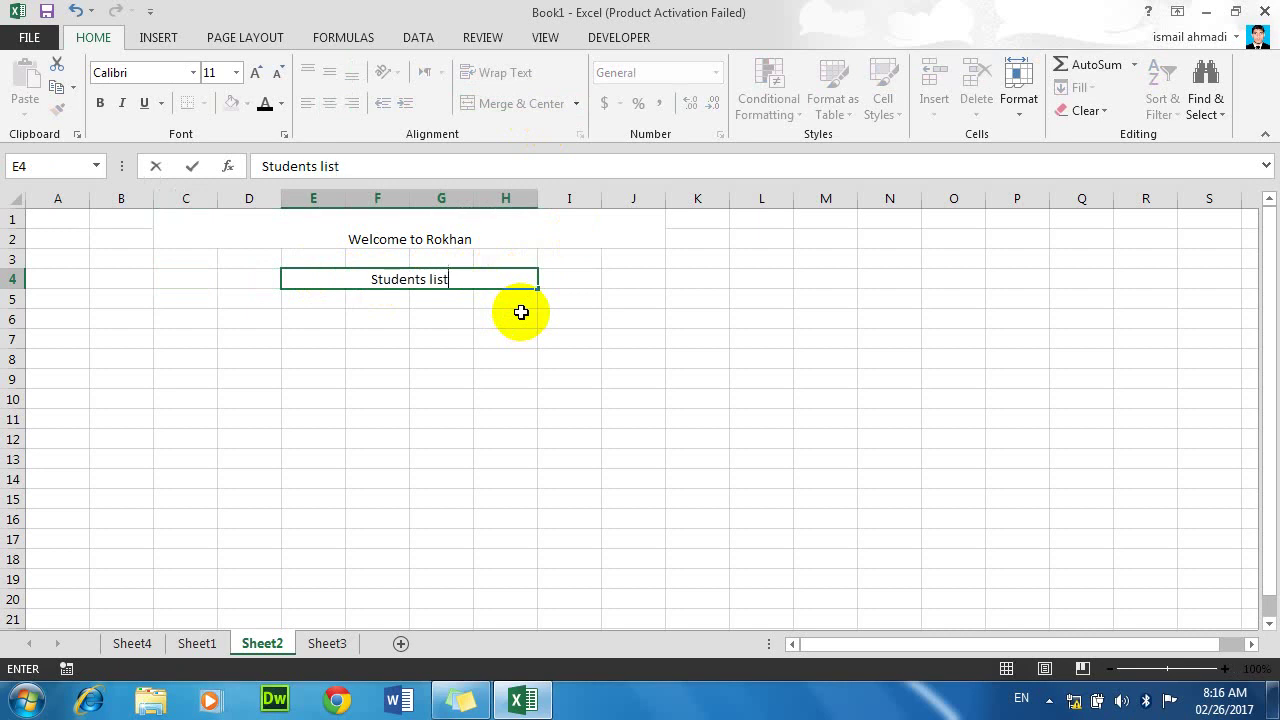
Step: Enter row 6 headers Name, phone, Address, Prgoram, fees, Time and Teacher from D6
click(270, 314)
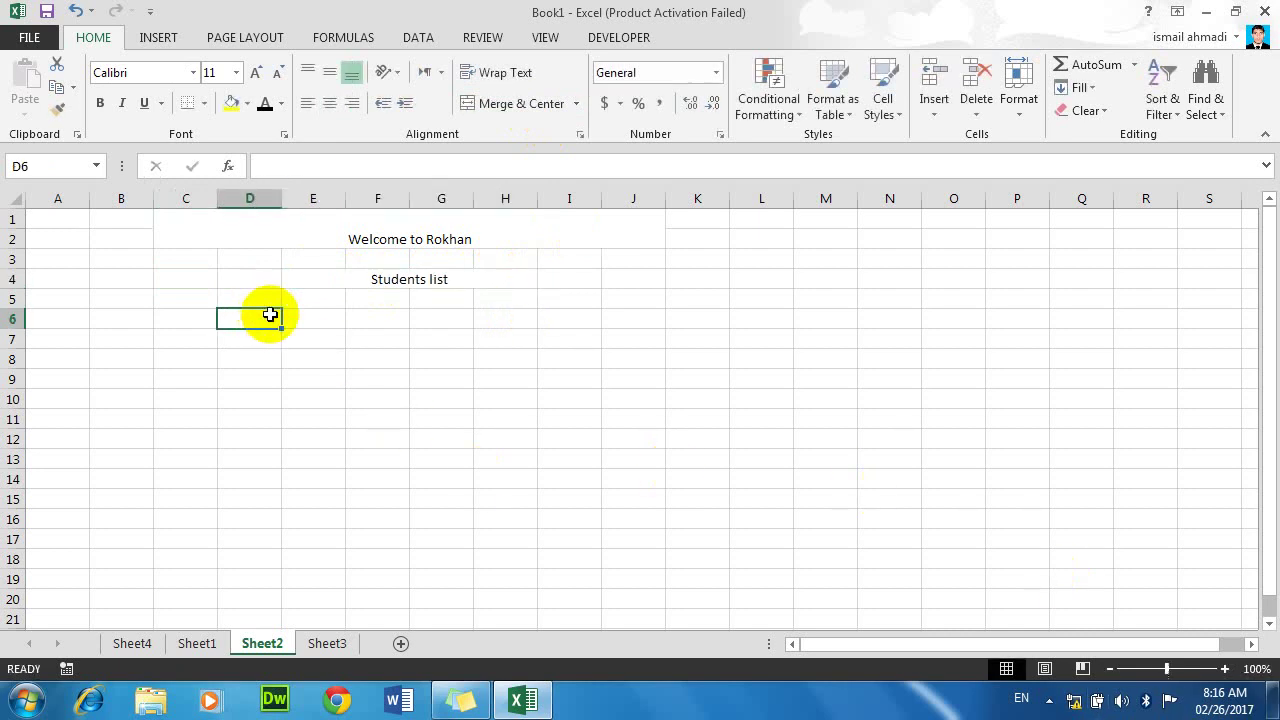
text(Name)
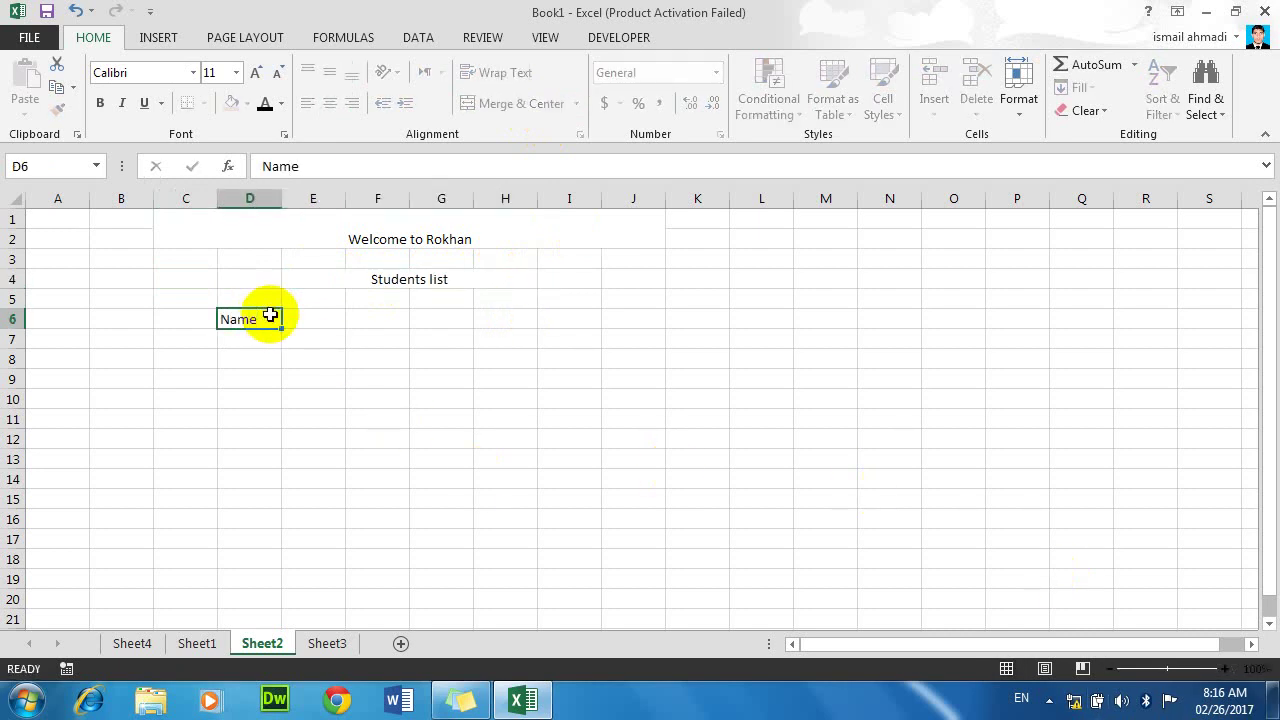
key(Tab)
text(pho)
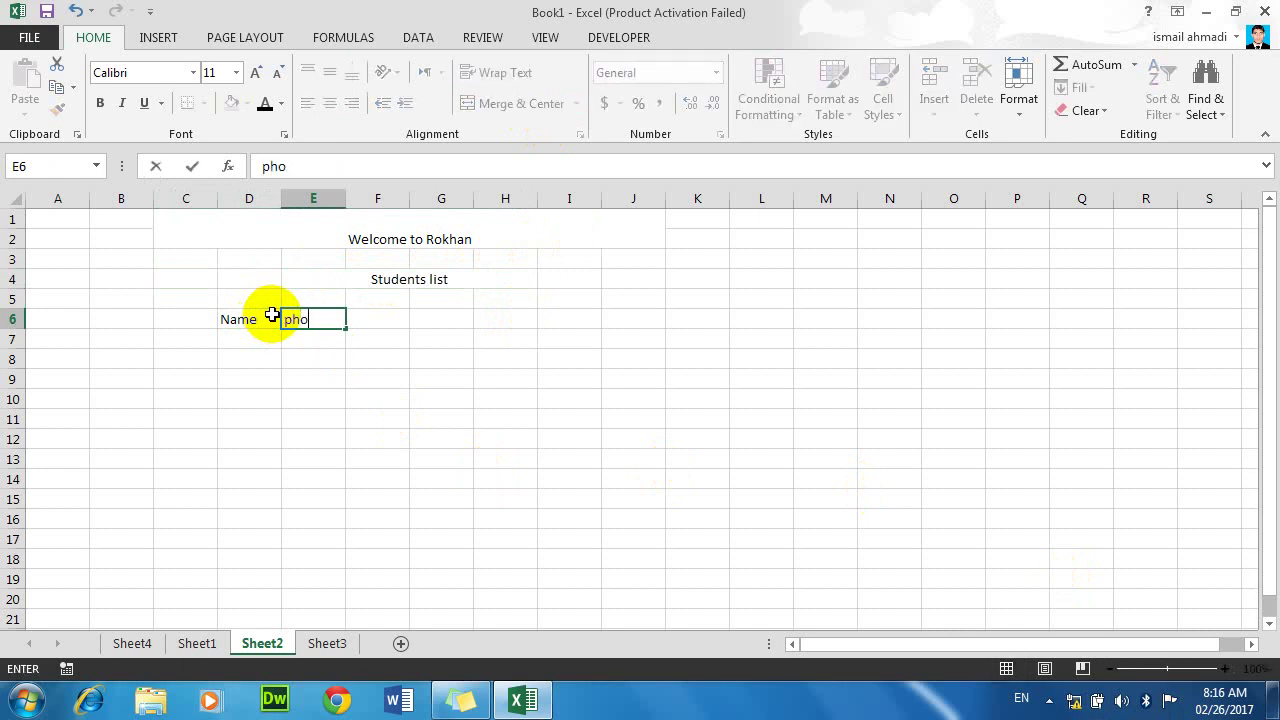
key(Tab)
text(Add)
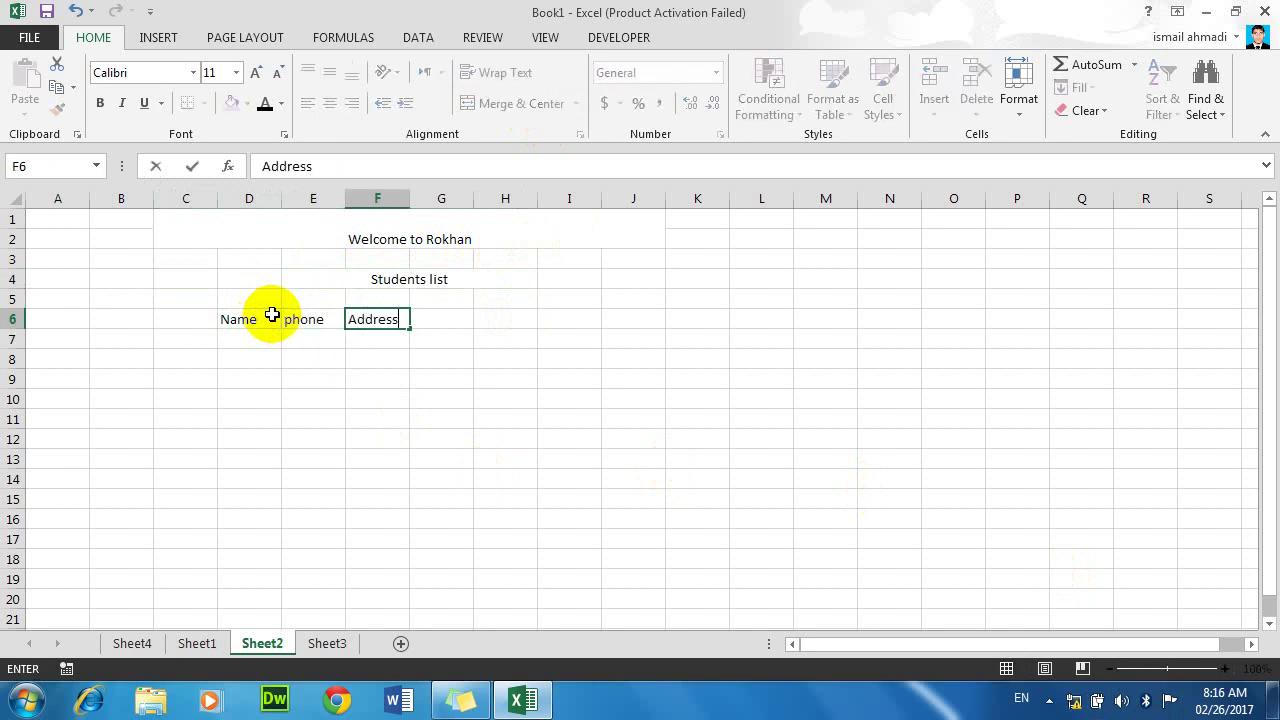
key(Tab)
text(Prgo)
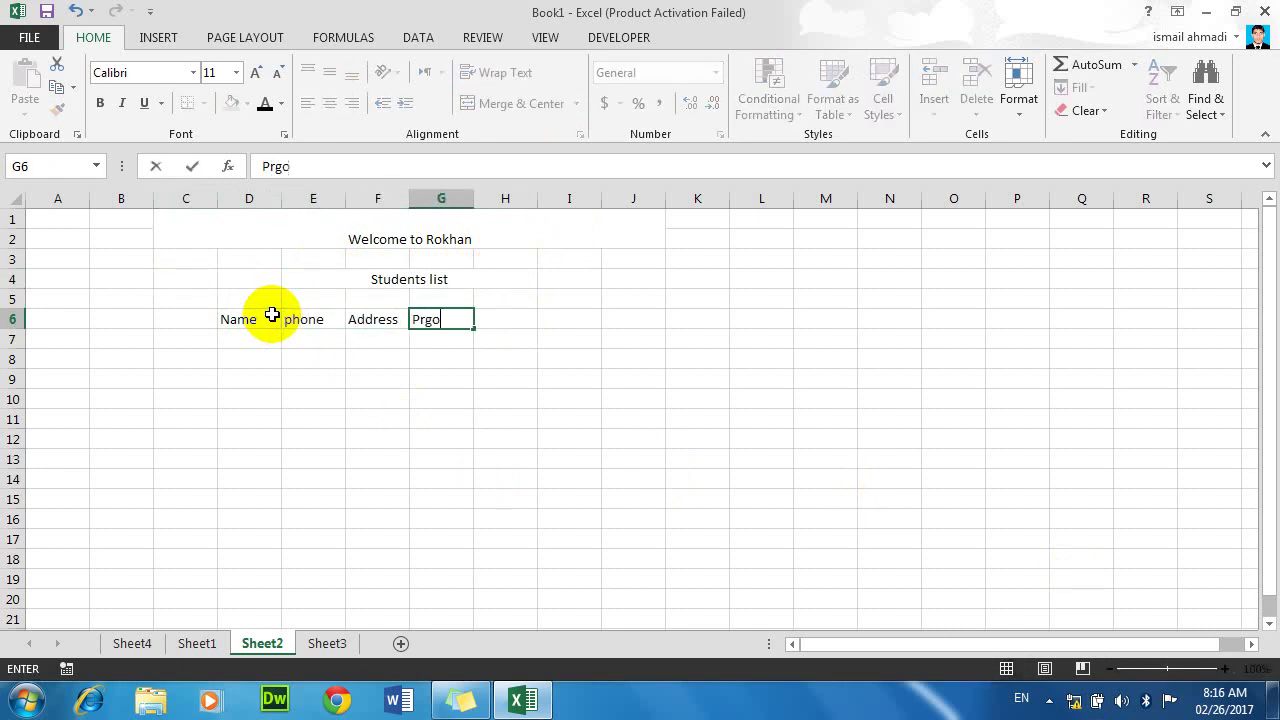
key(Tab)
text(fees)
key(Tab)
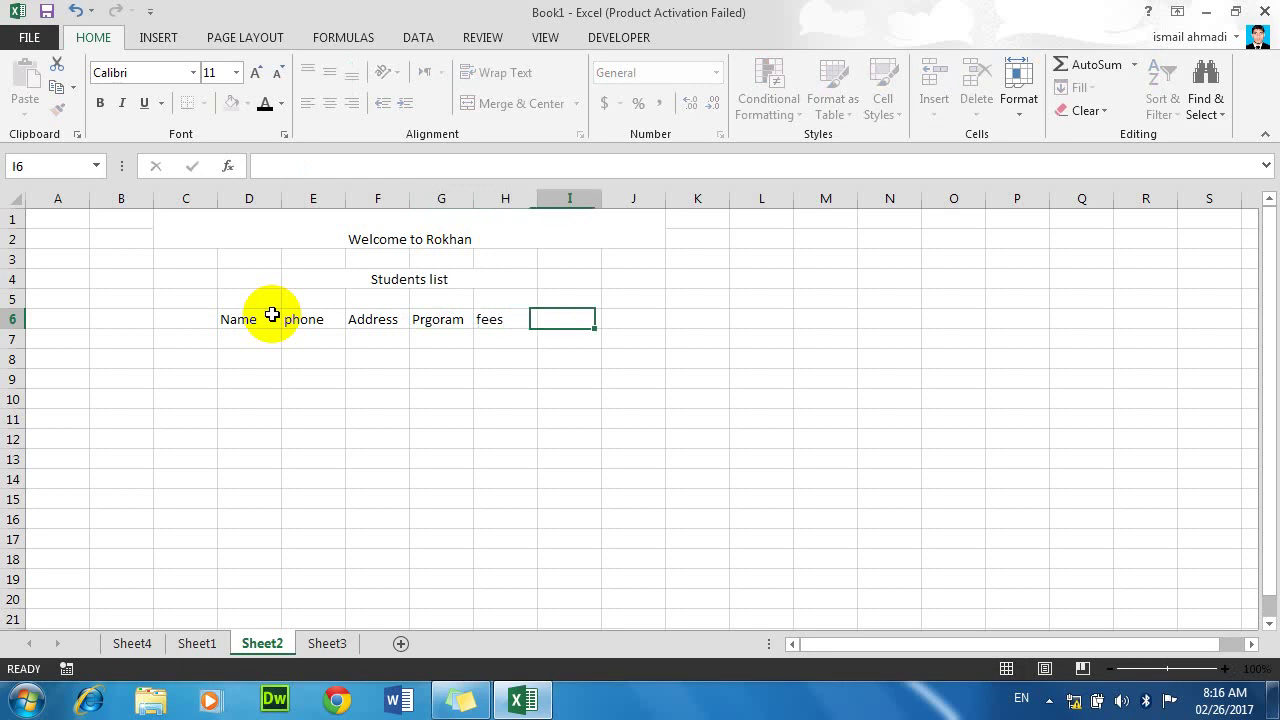
text(Time)
key(Tab)
text(Teach)
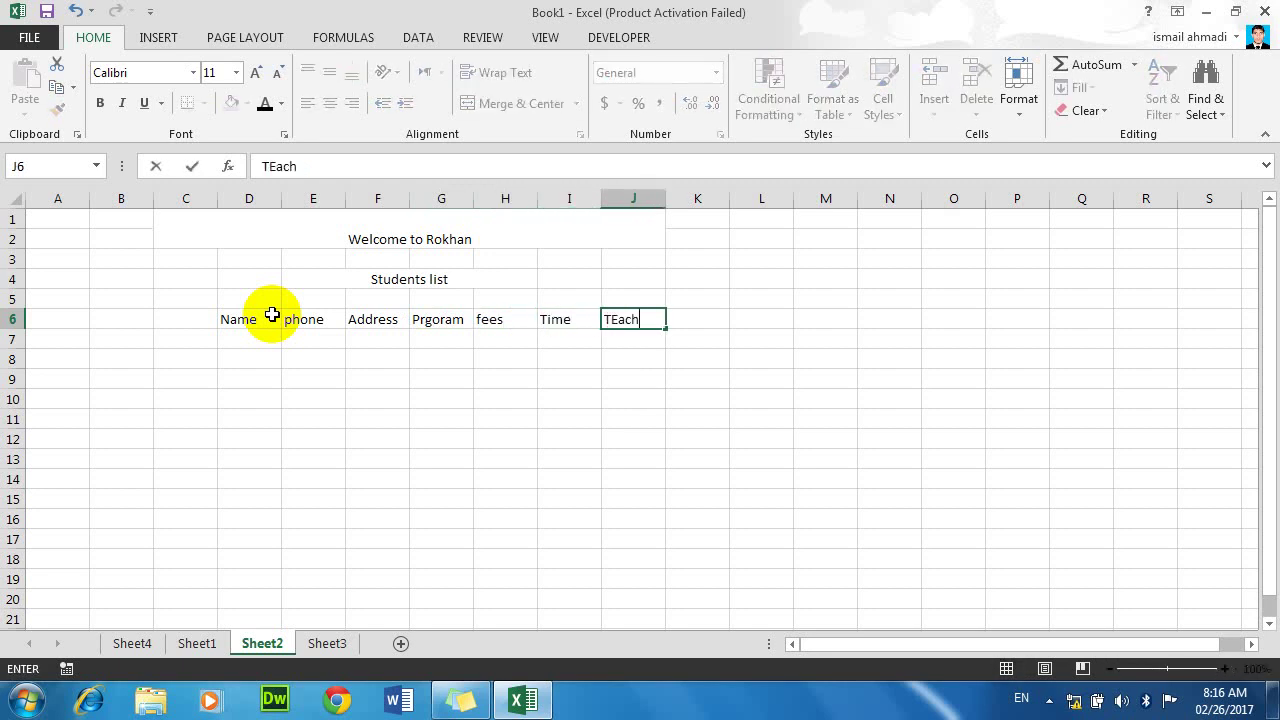
text(er)
key(Tab)
Step: Put the ID header in C6
click(209, 319)
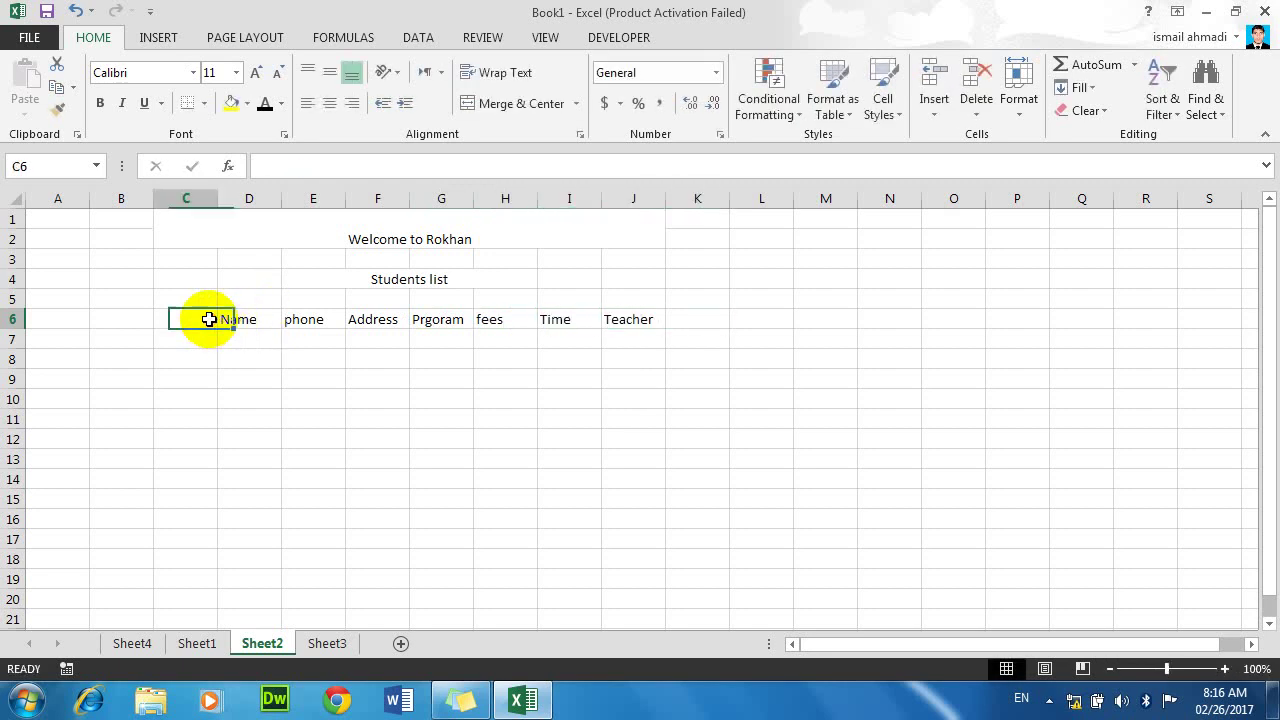
text(Id)
key(Return)
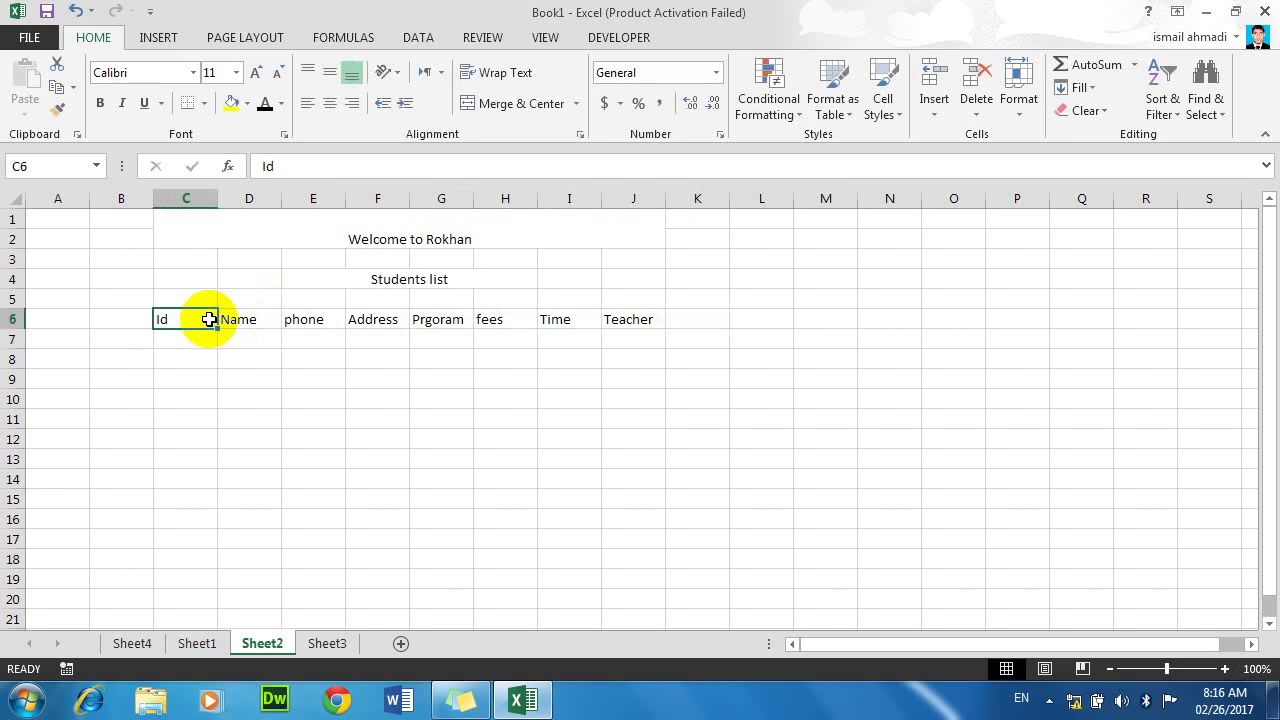
text(ID)
key(Return)
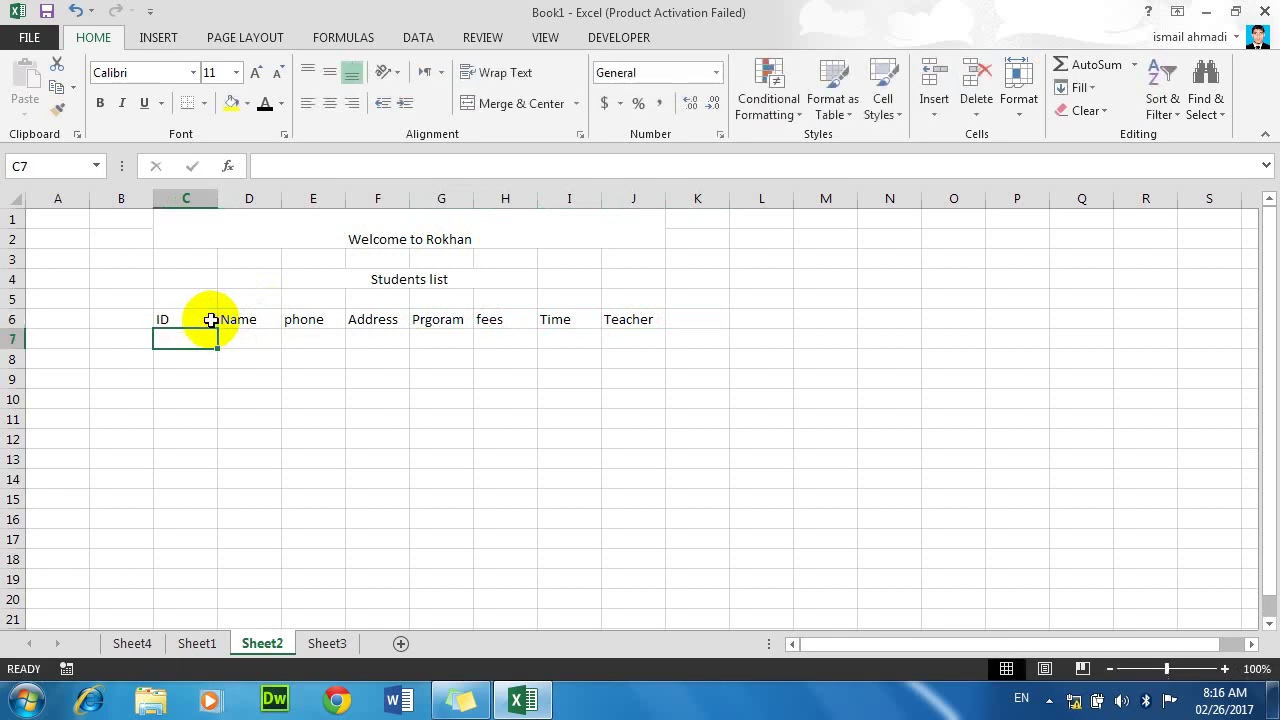
Step: Fill every cell of C7:J20 with 'asad'
mouse_move(189, 343)
mouse_down()
mouse_move(543, 417)
mouse_move(634, 591)
mouse_up()
text(asad)
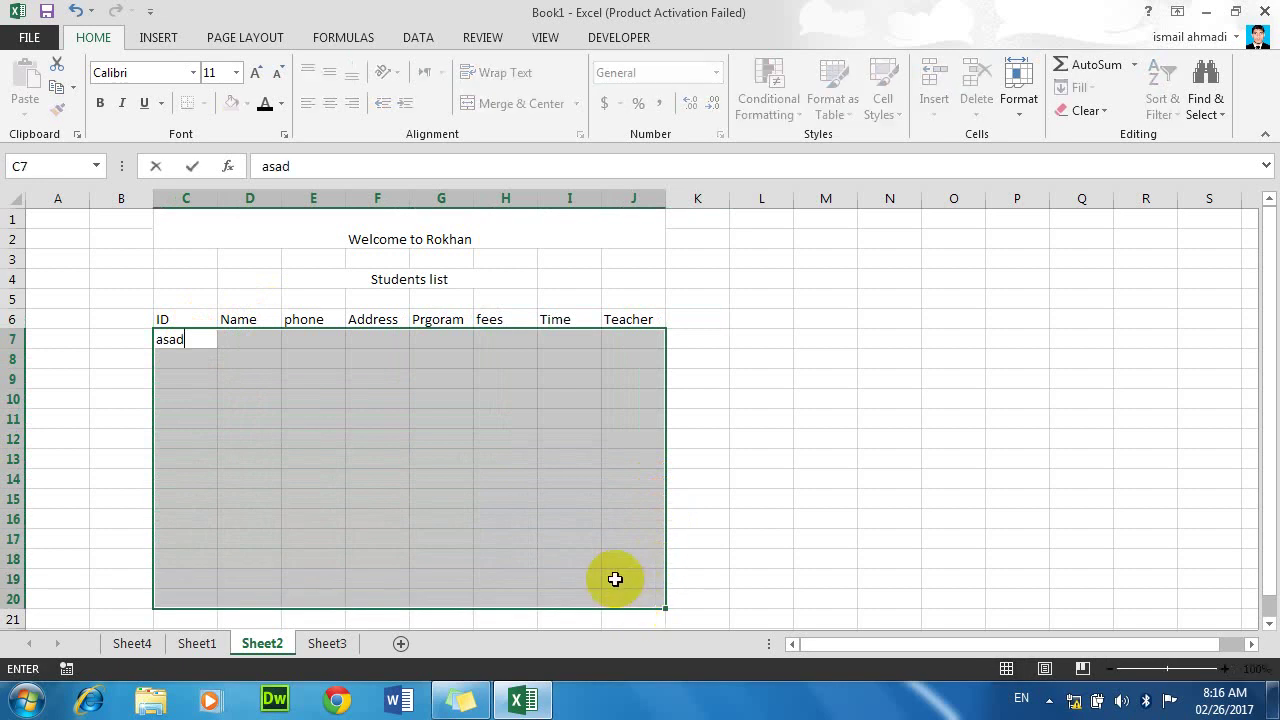
key(ctrl+Return)
click(366, 397)
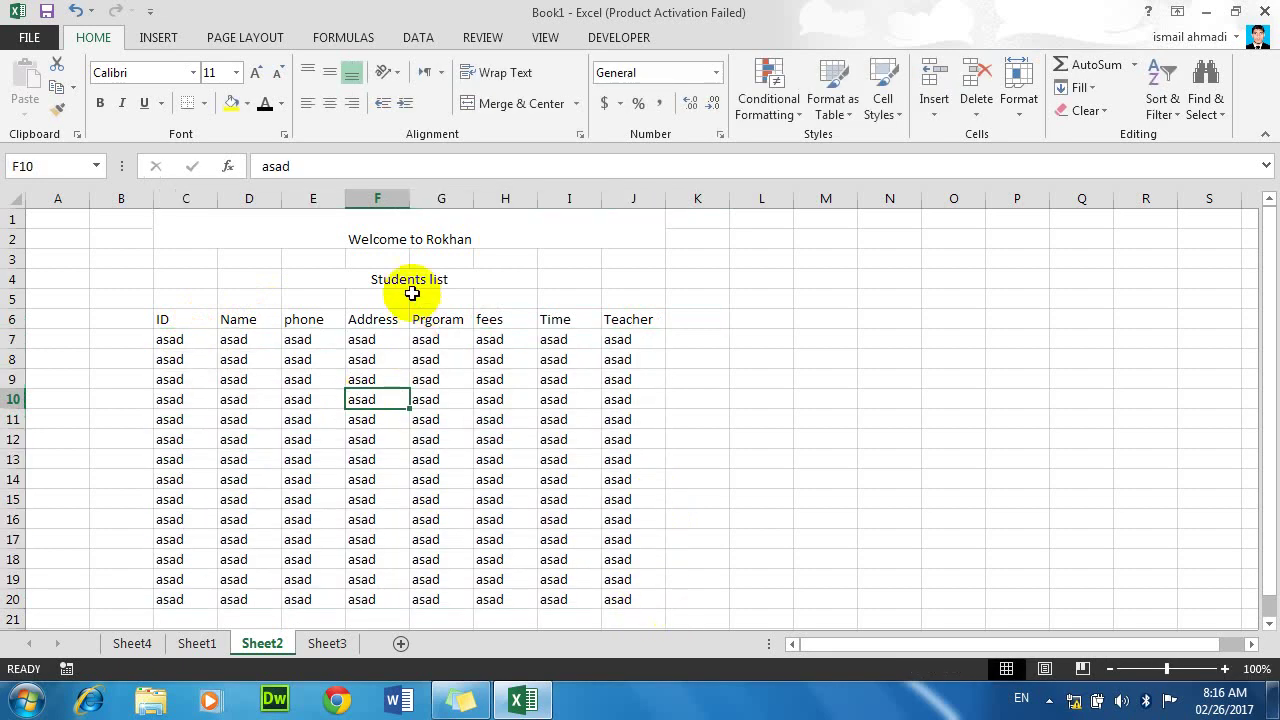
click(430, 237)
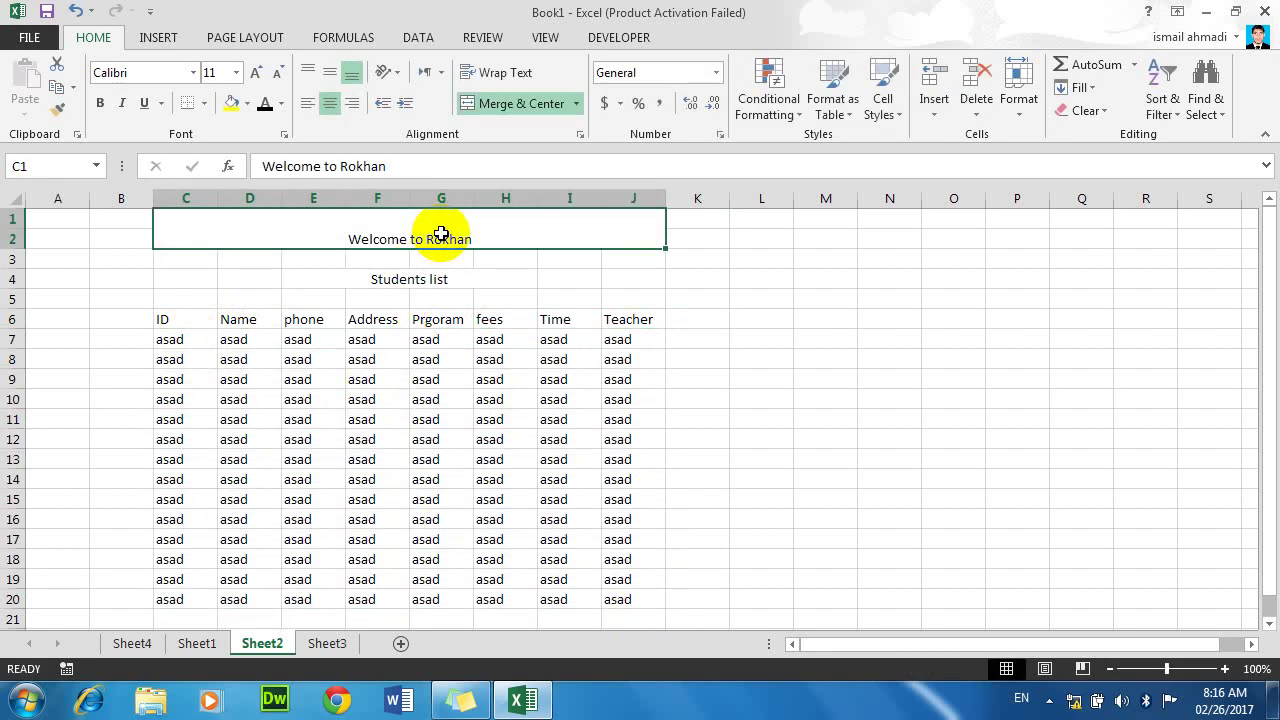
Step: Apply the Heading 1 cell style to the 'Welcome to Rokhan' title
click(888, 115)
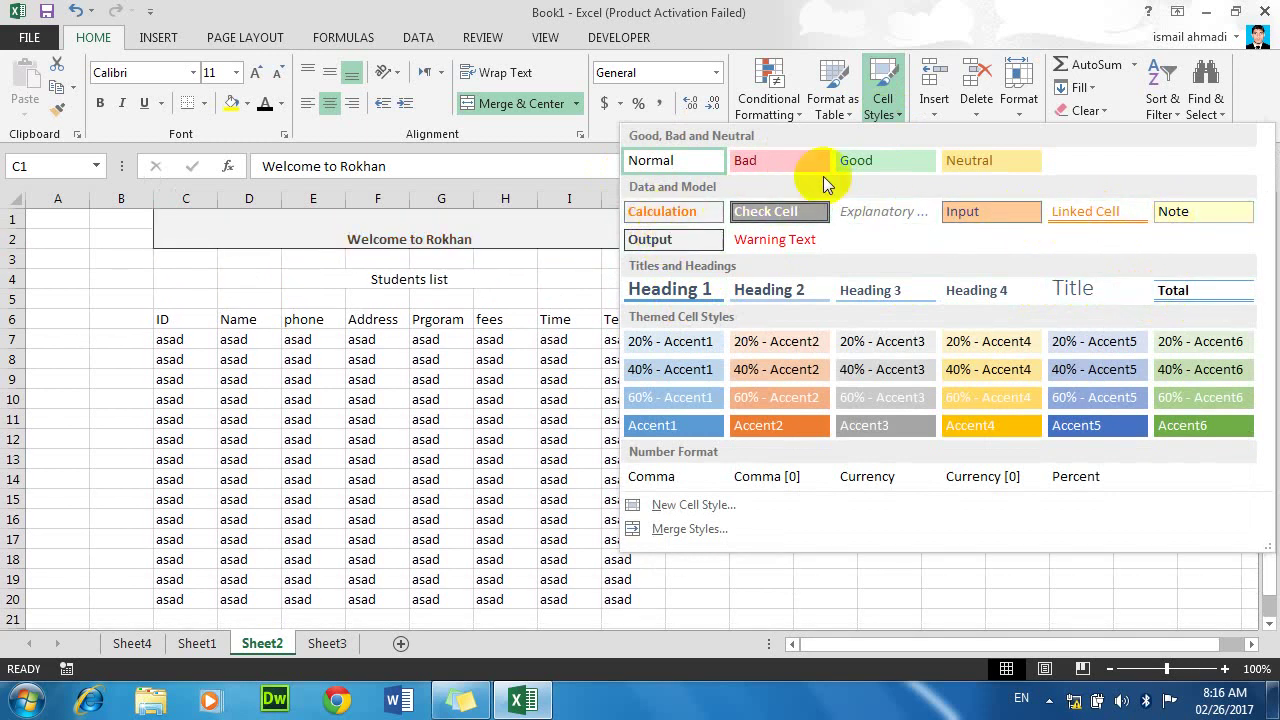
click(686, 290)
click(380, 402)
Step: Apply the Title cell style to the 'Students list' subheading
click(420, 284)
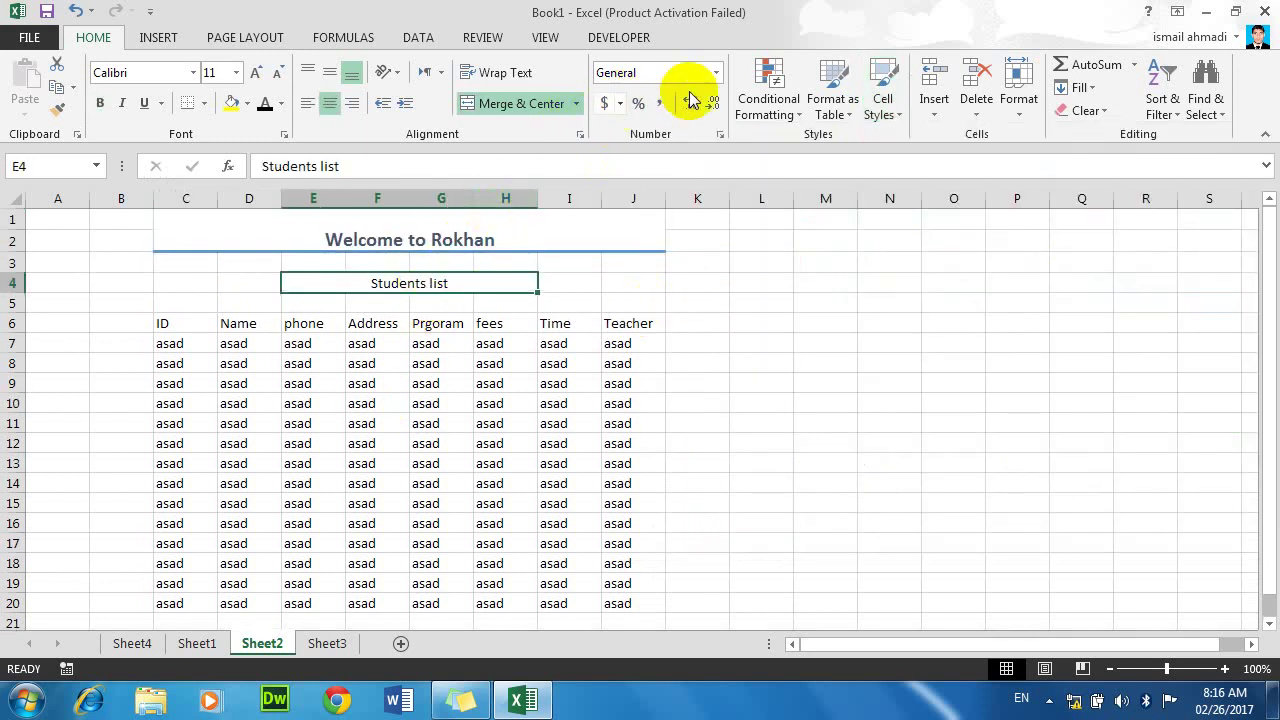
click(887, 107)
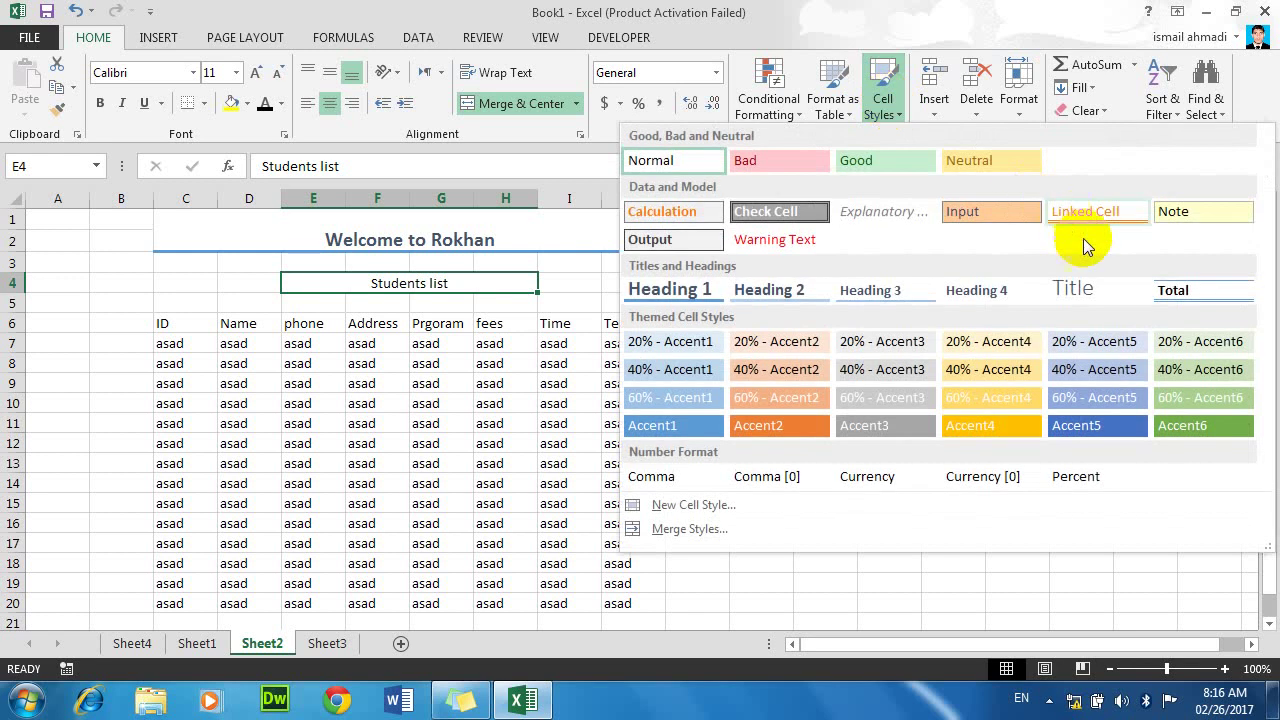
click(1083, 288)
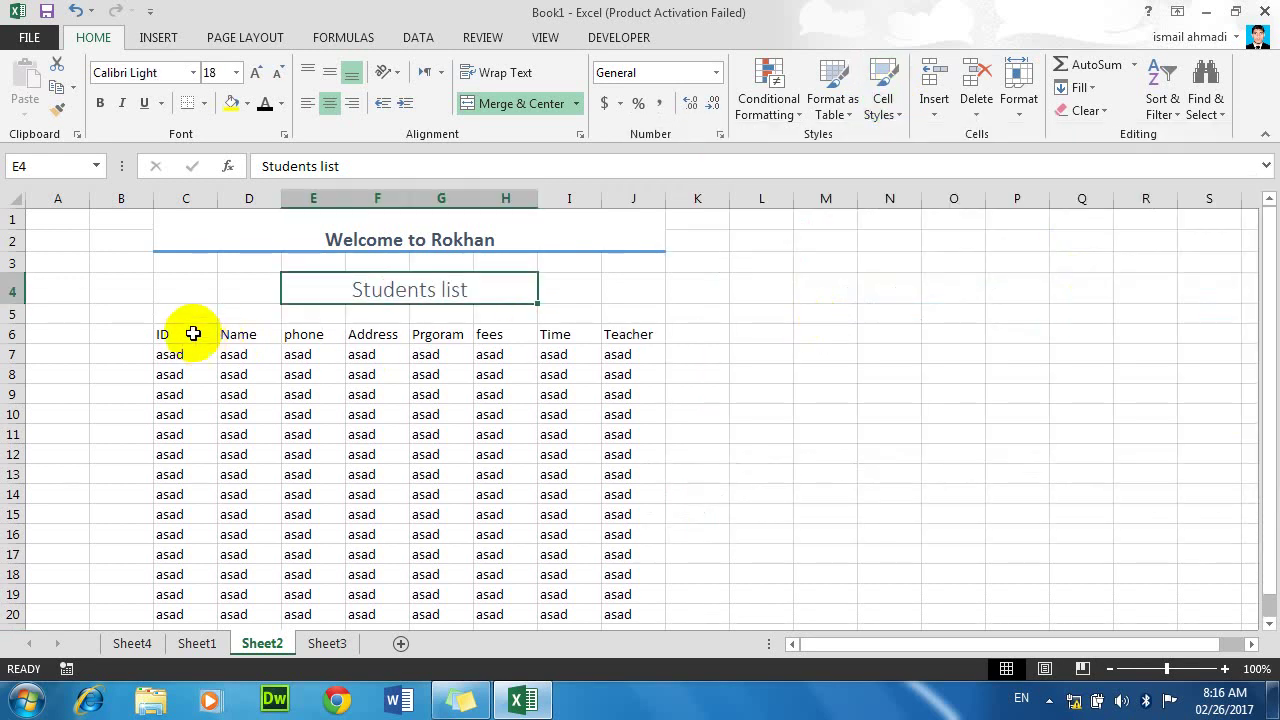
drag(185, 334, 627, 340)
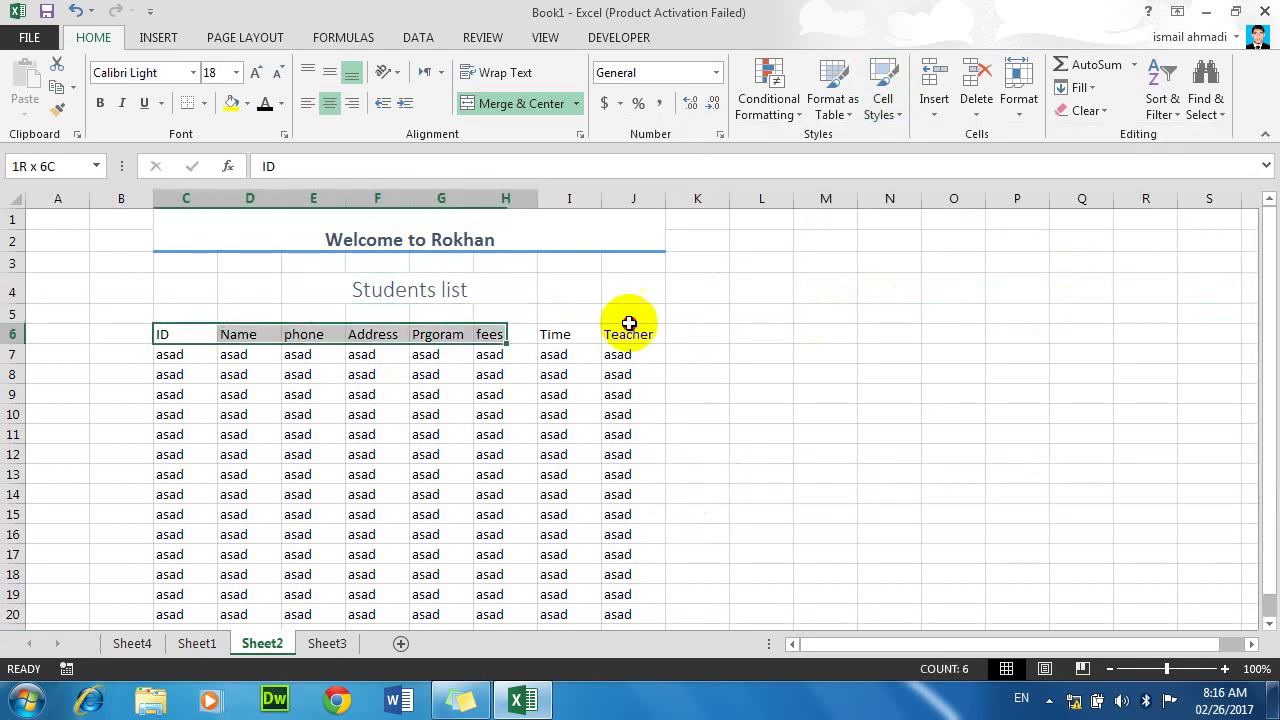
Step: Apply the Check Cell style to the header row C6:J6
click(839, 112)
click(885, 100)
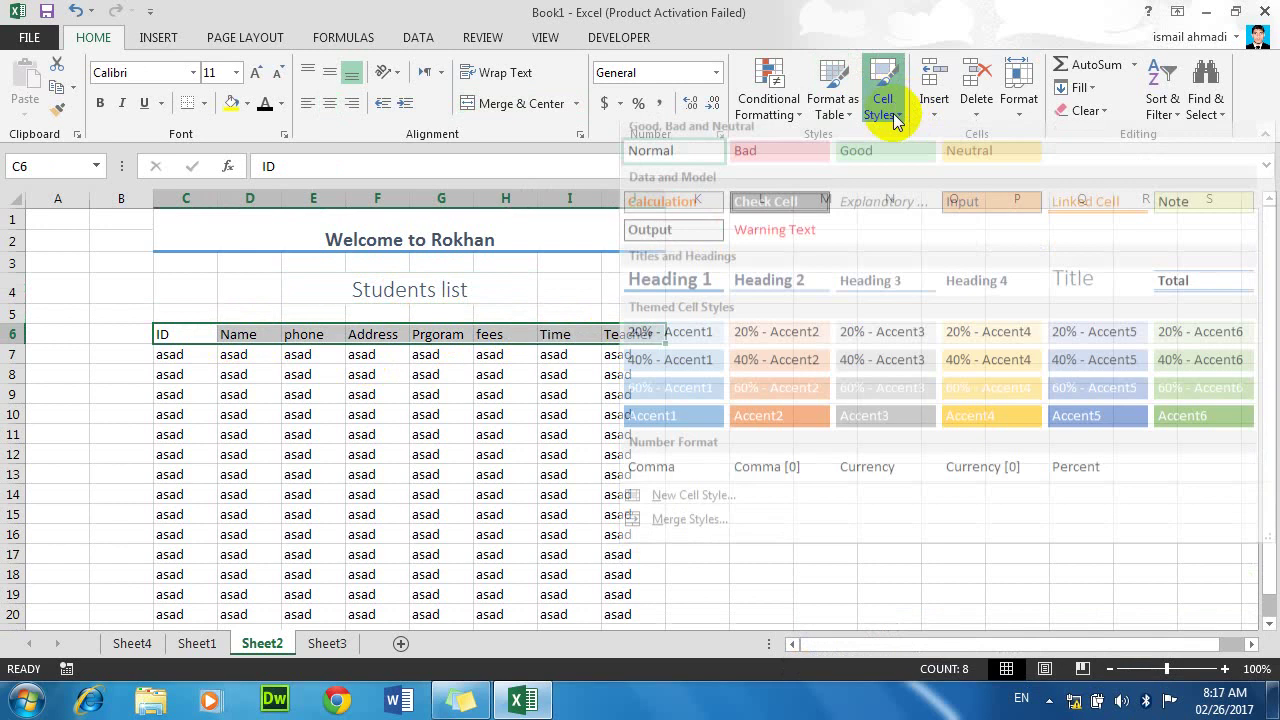
click(793, 215)
click(441, 458)
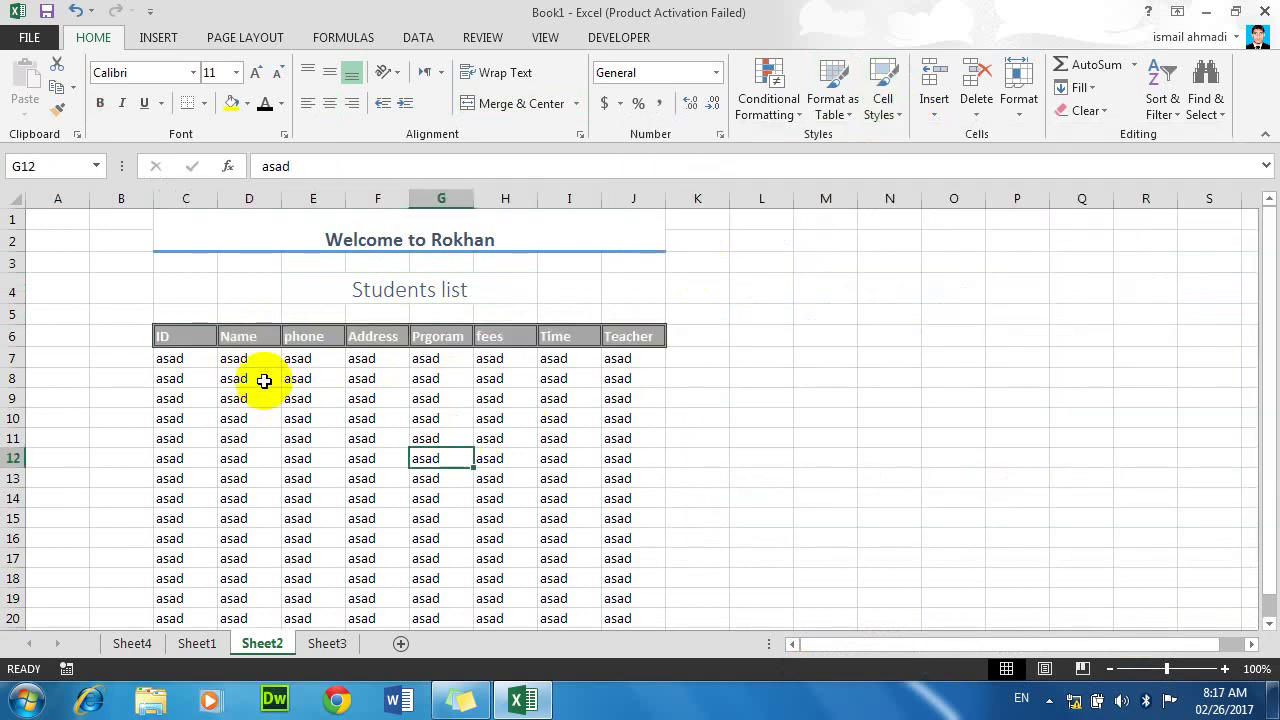
Step: Apply the Note style to the data rows C7:J20
drag(177, 357, 505, 458)
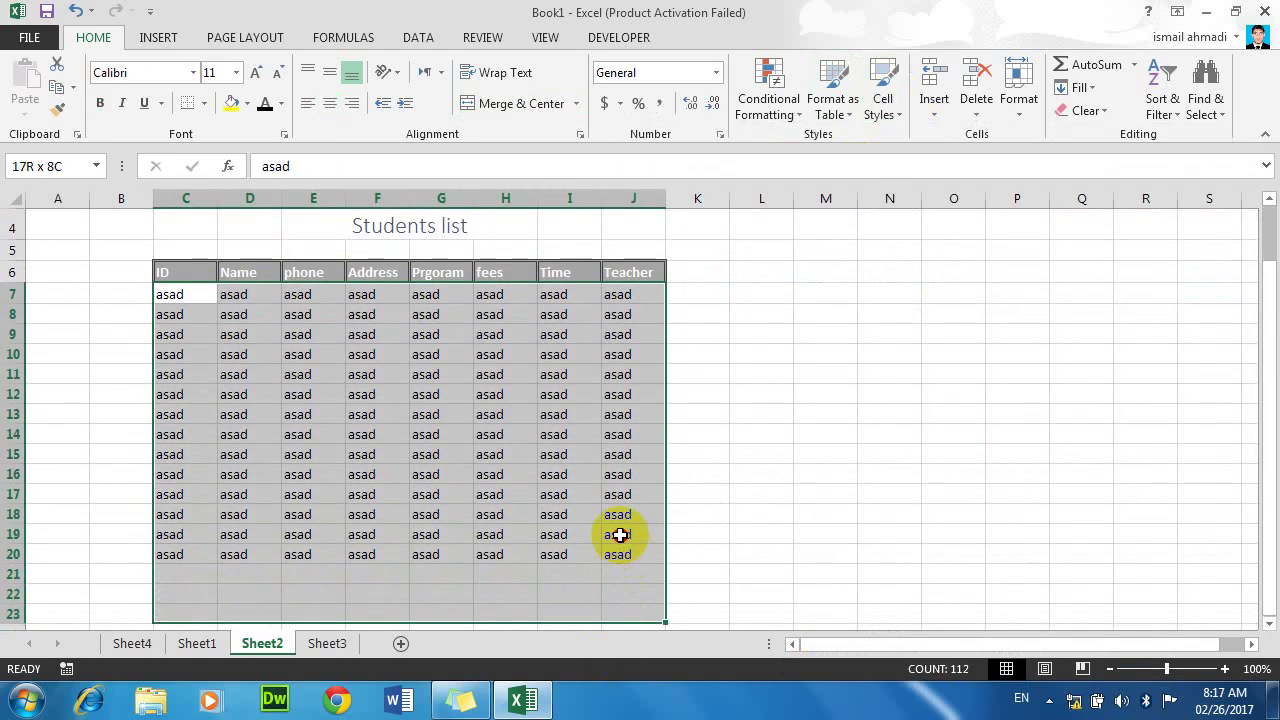
drag(560, 508, 625, 554)
click(883, 100)
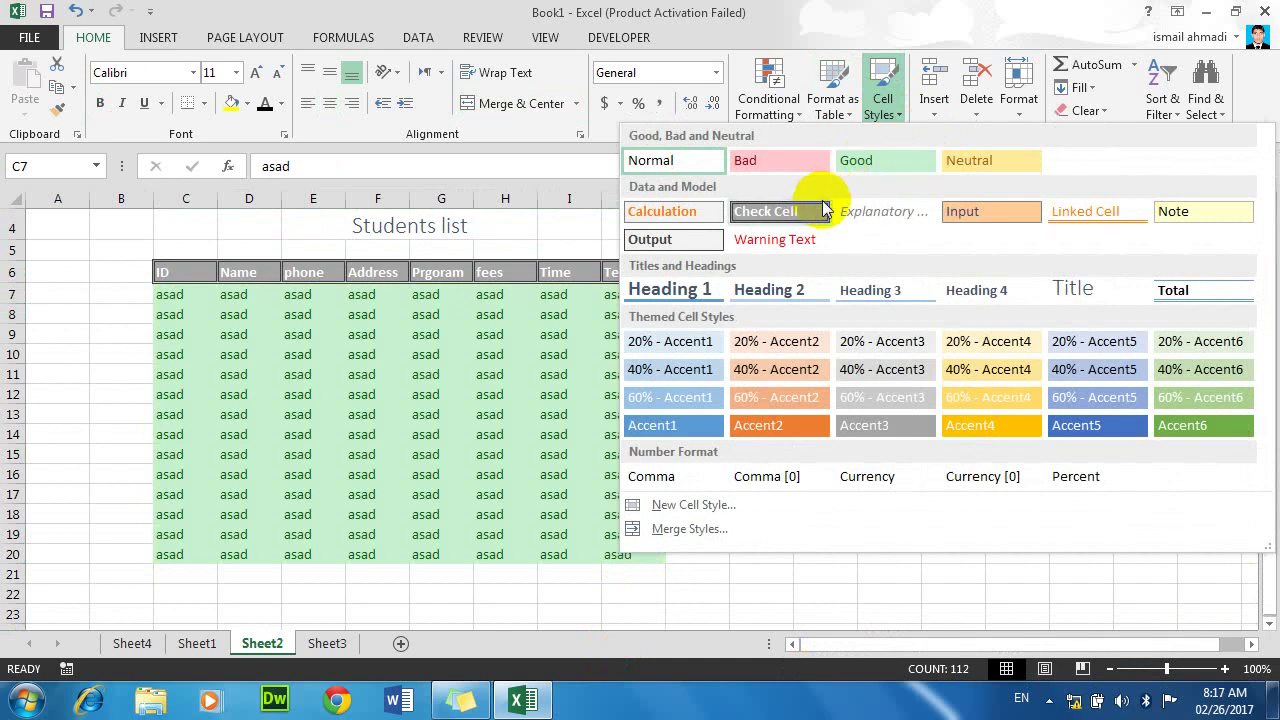
click(1161, 215)
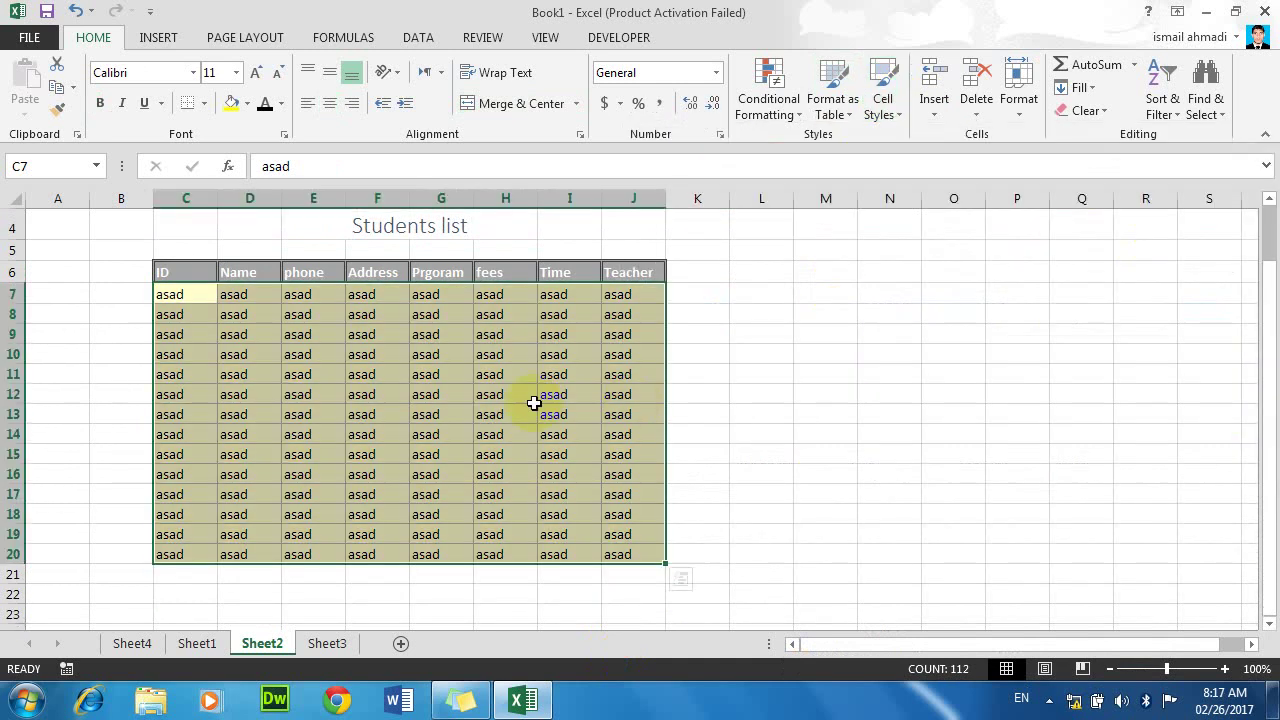
click(530, 394)
scroll(543, 391, up, 1)
scroll(549, 391, down, 2)
scroll(549, 391, up, 2)
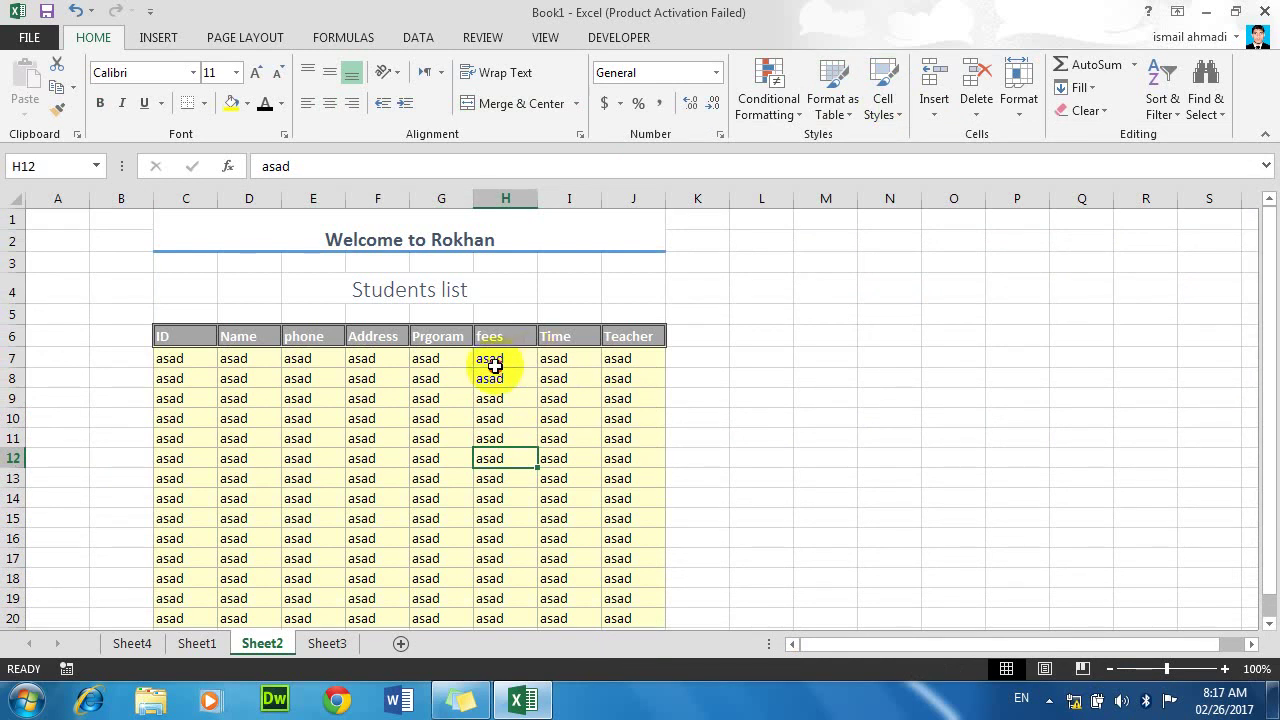
Step: Fill fees H7:H20 with 1000 and apply the Comma [0] cell style
mouse_move(487, 358)
mouse_down()
mouse_move(491, 556)
mouse_move(508, 558)
mouse_up()
text(1000)
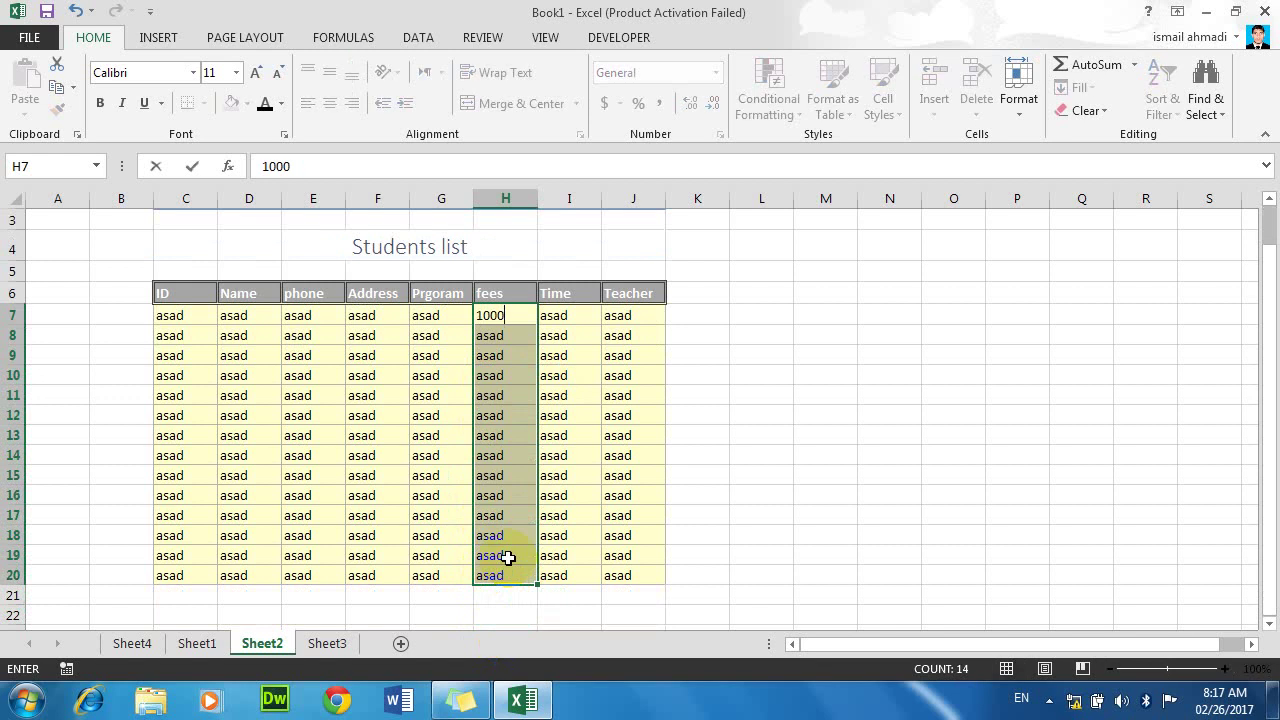
key(ctrl+Return)
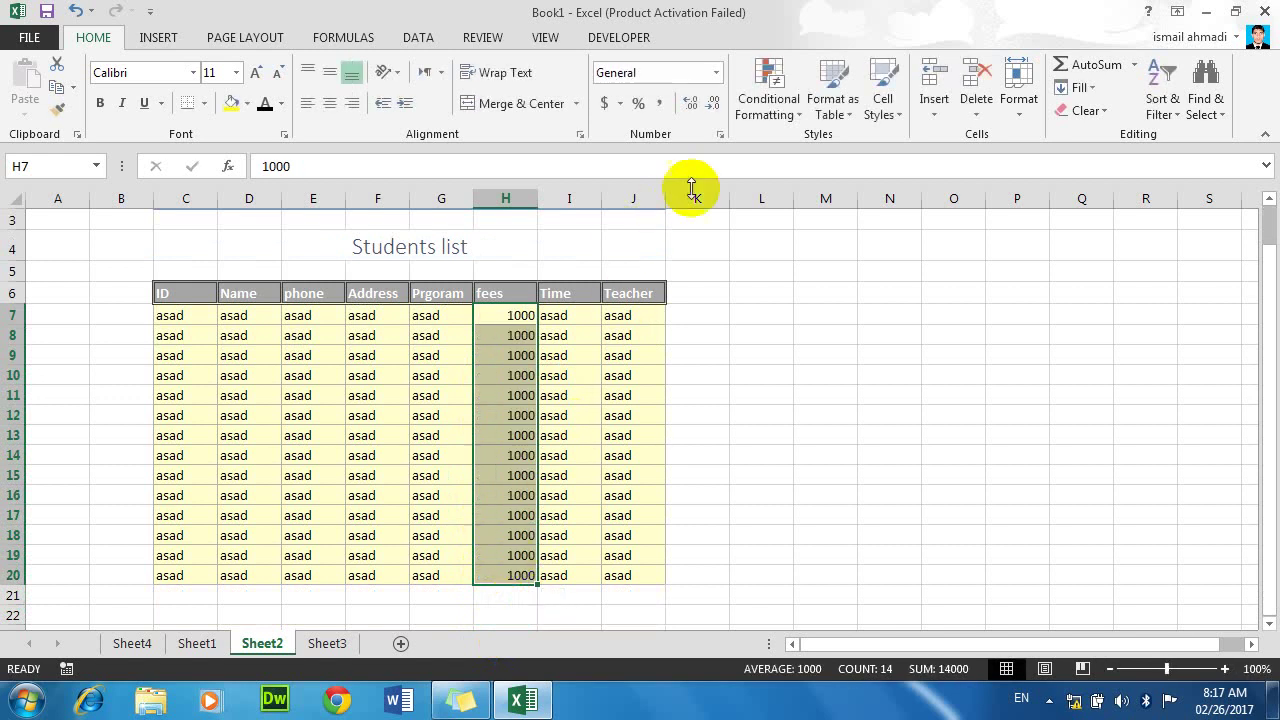
click(880, 118)
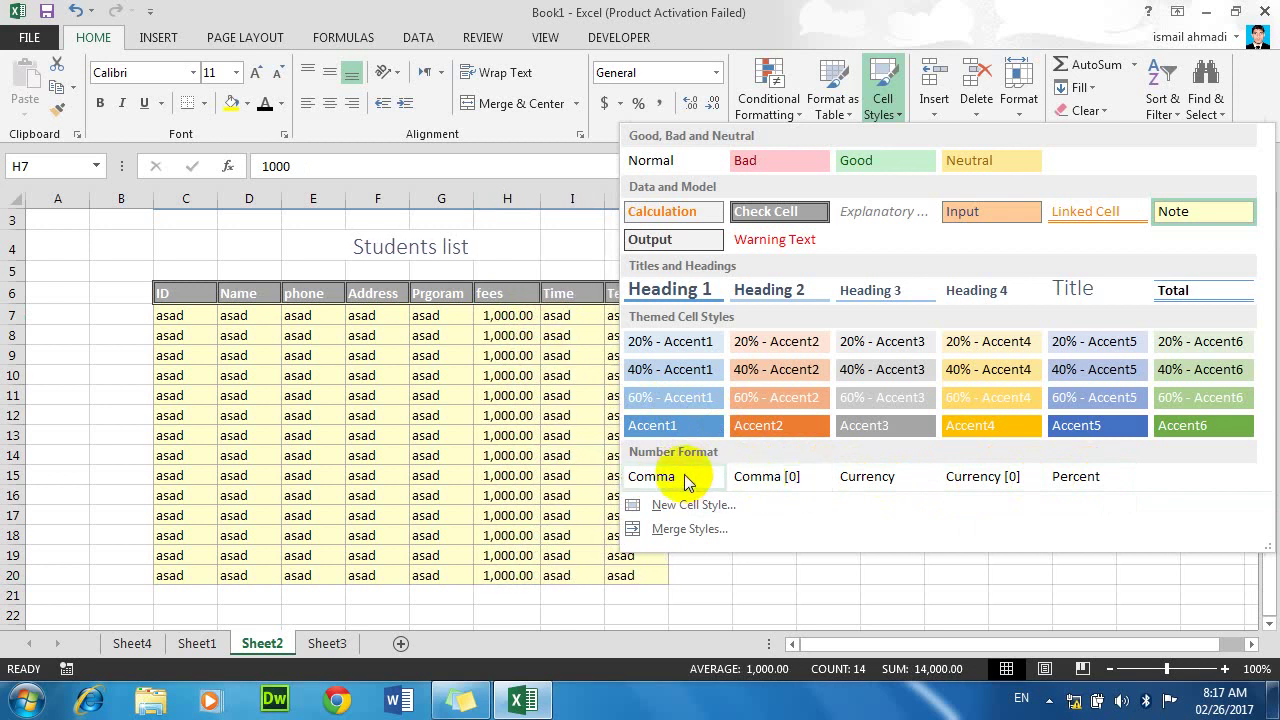
click(765, 478)
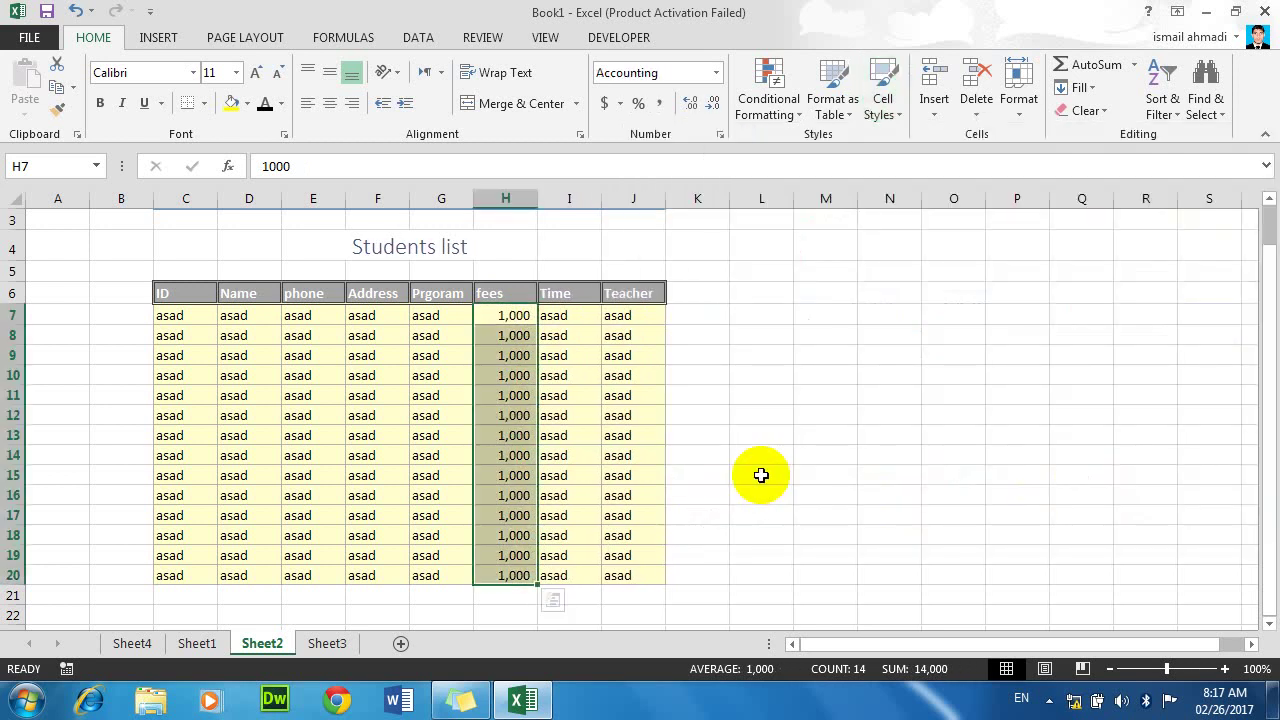
scroll(723, 434, up, 1)
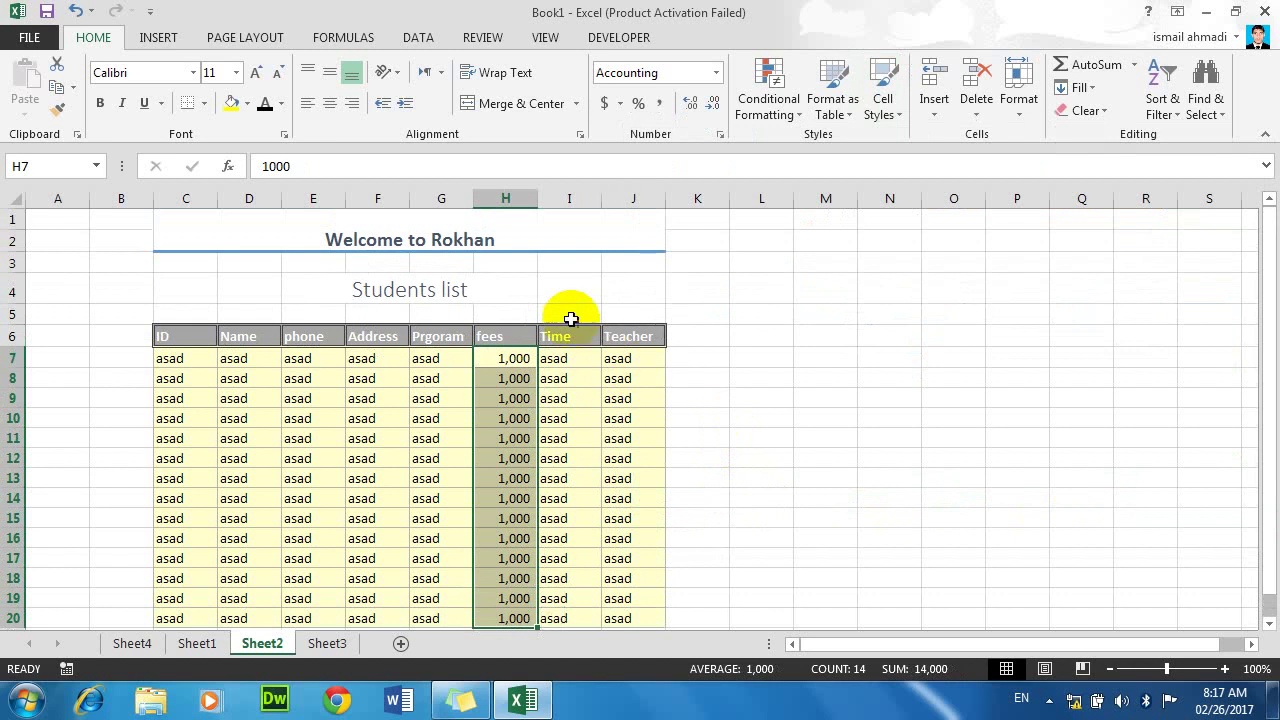
Step: Restyle the 'Students list' heading in E4 with the Bad cell style
click(491, 296)
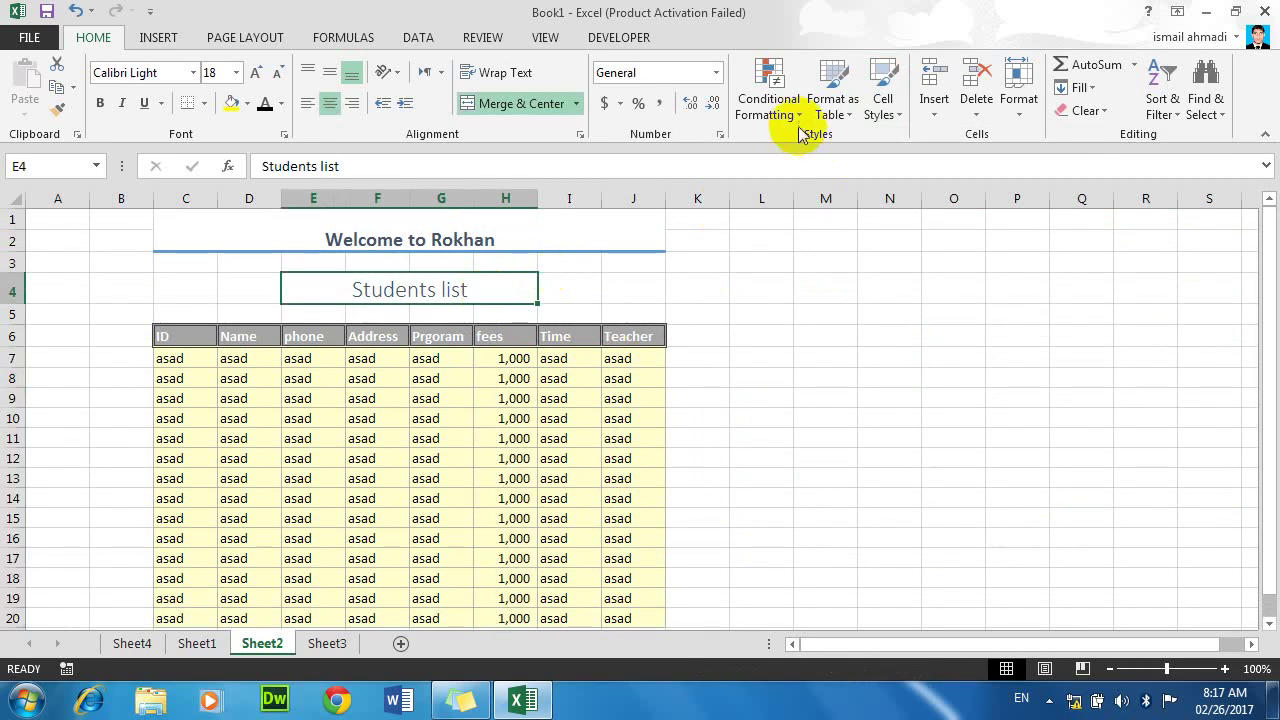
click(883, 100)
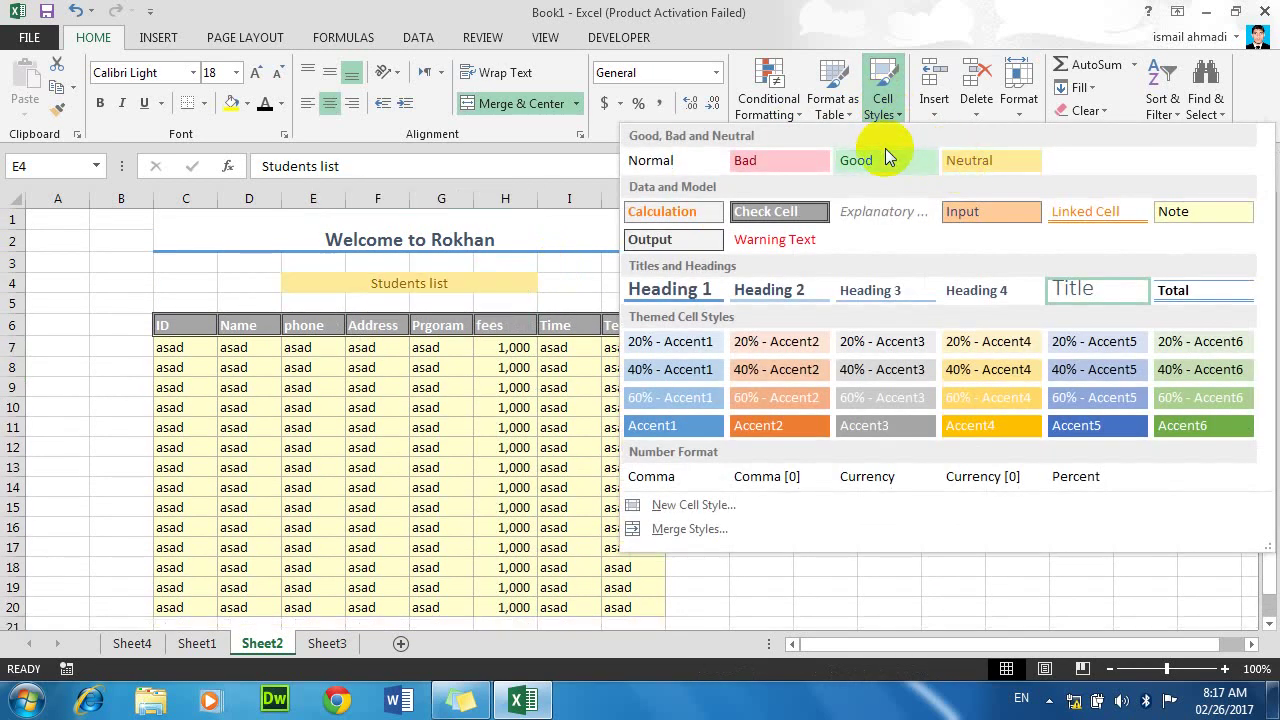
click(793, 164)
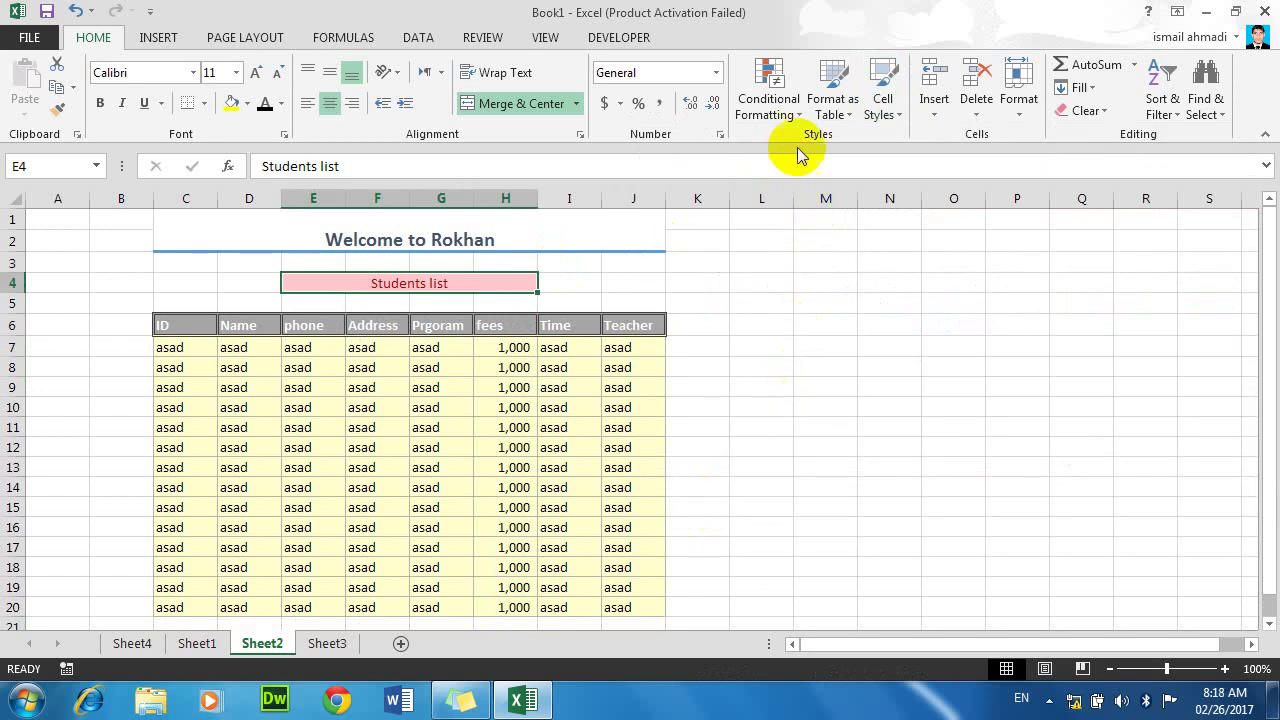
click(883, 100)
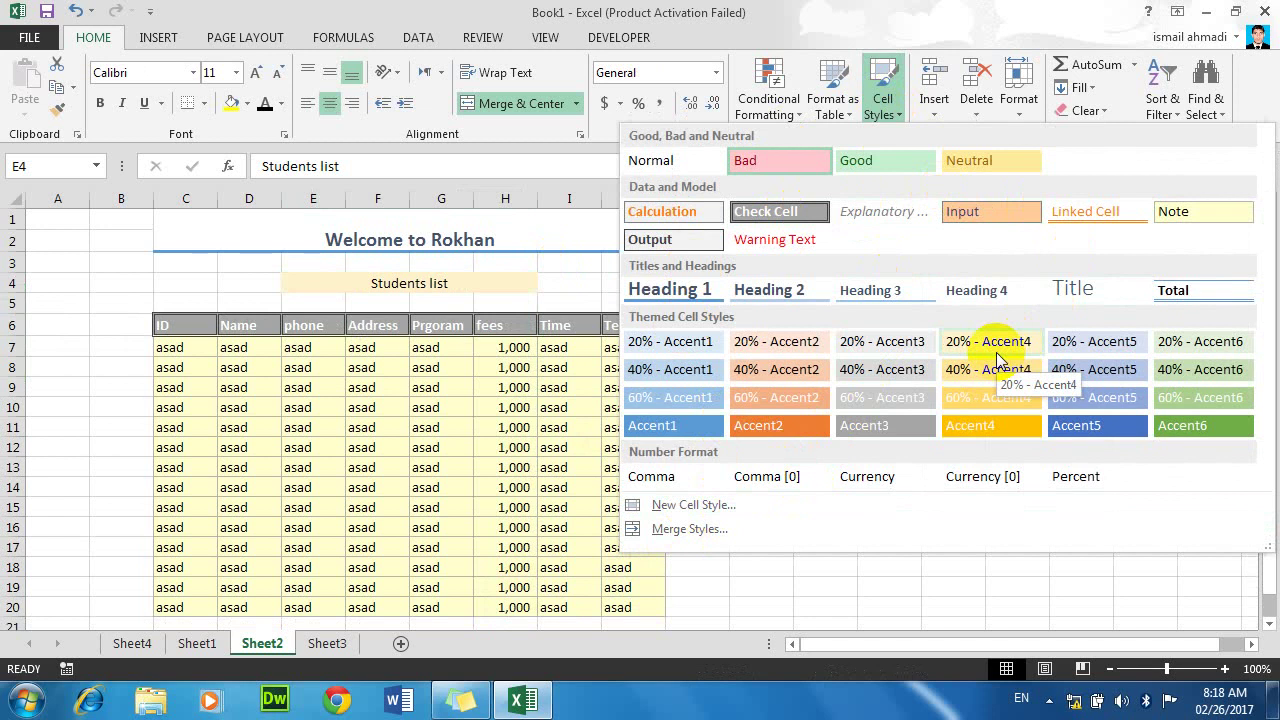
Step: Start a new cell style named rvi with an AF accounting currency format
click(675, 506)
text(rvi)
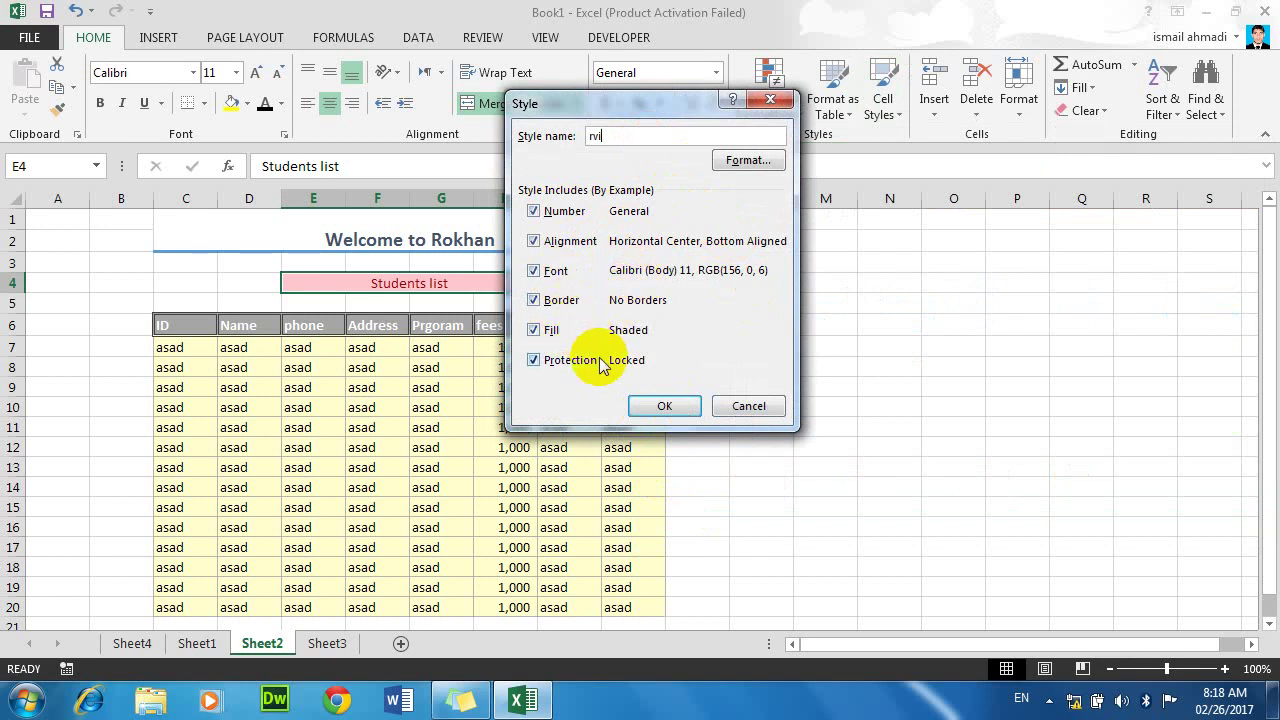
click(745, 162)
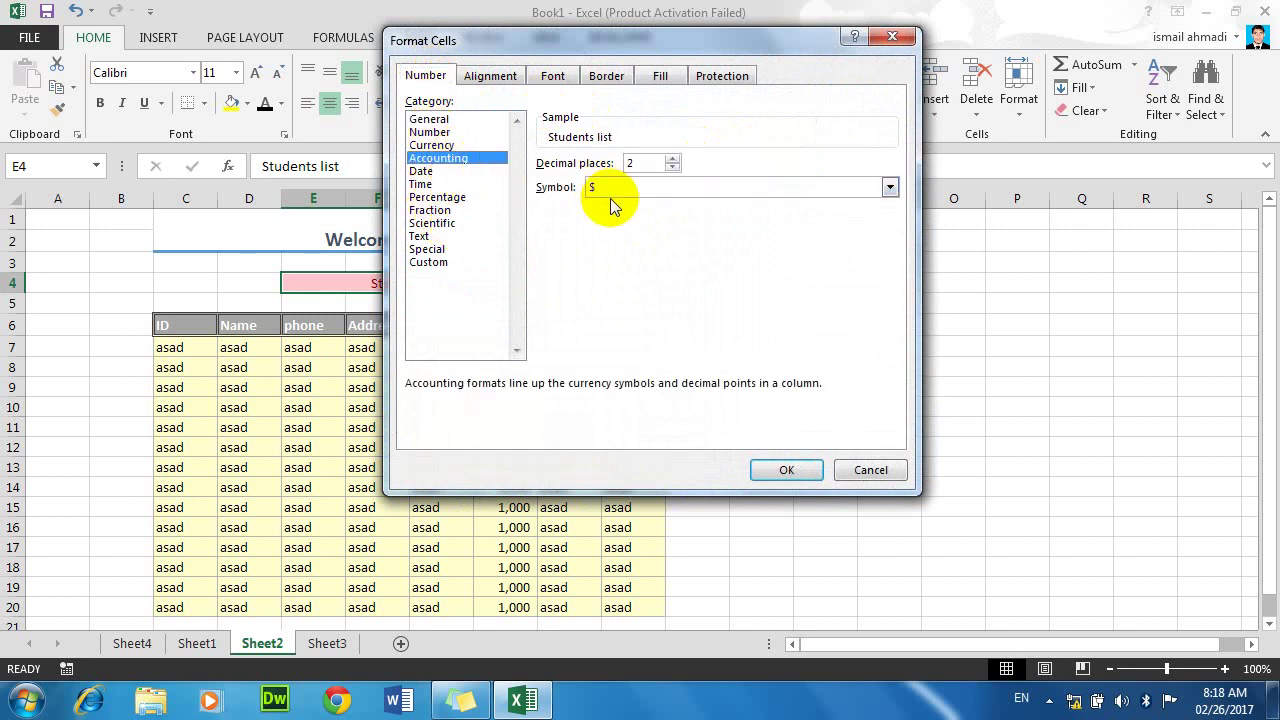
click(630, 191)
scroll(605, 290, down, 5)
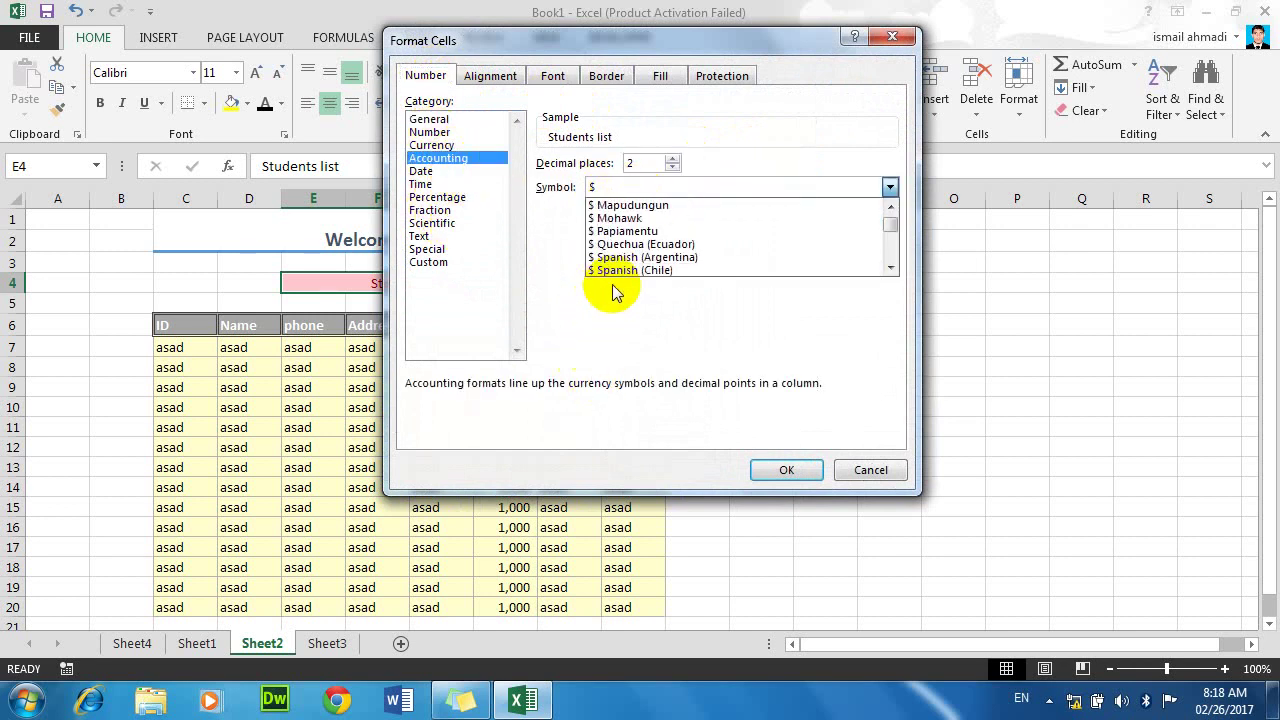
scroll(613, 281, down, 5)
scroll(615, 269, down, 5)
scroll(780, 218, down, 1)
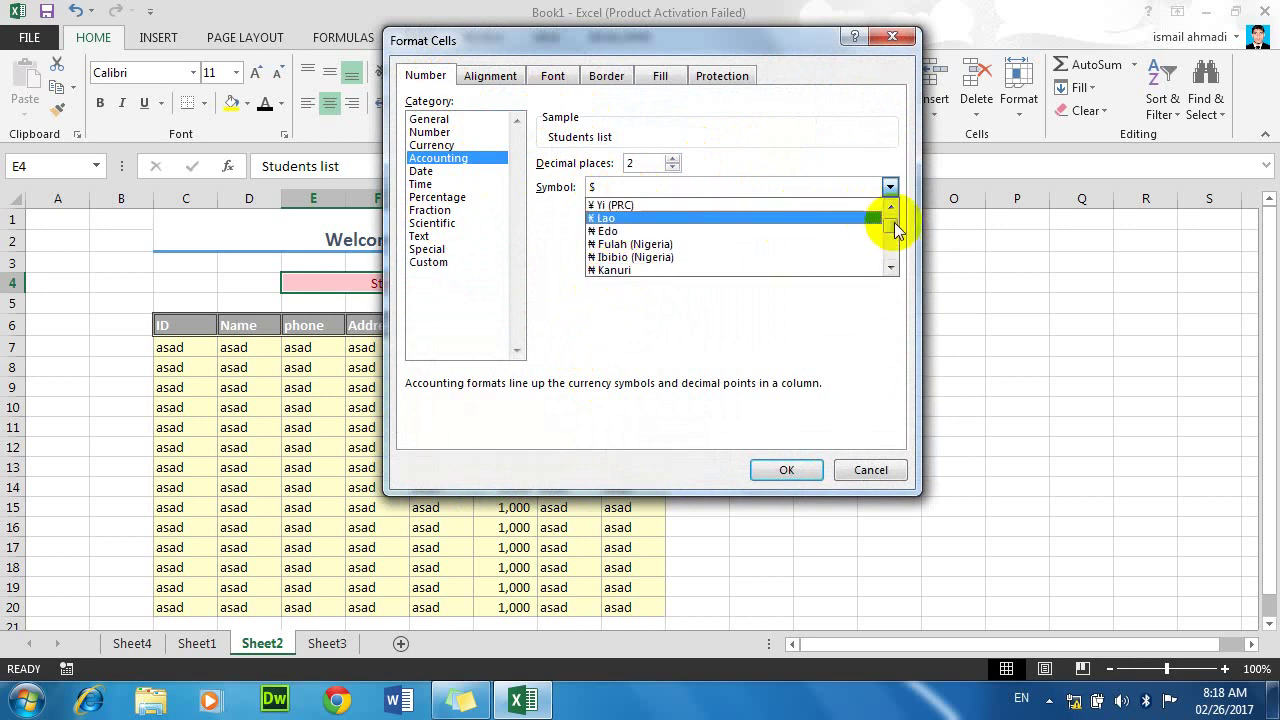
drag(890, 224, 905, 245)
click(654, 268)
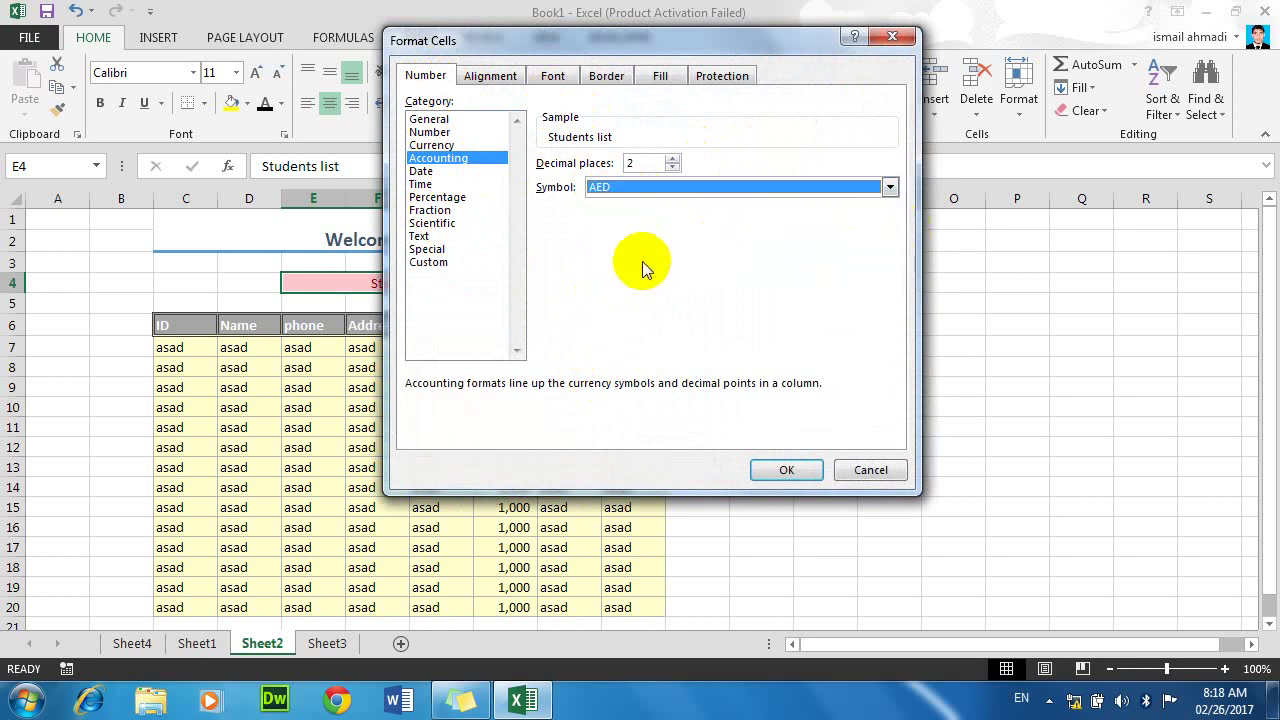
click(430, 262)
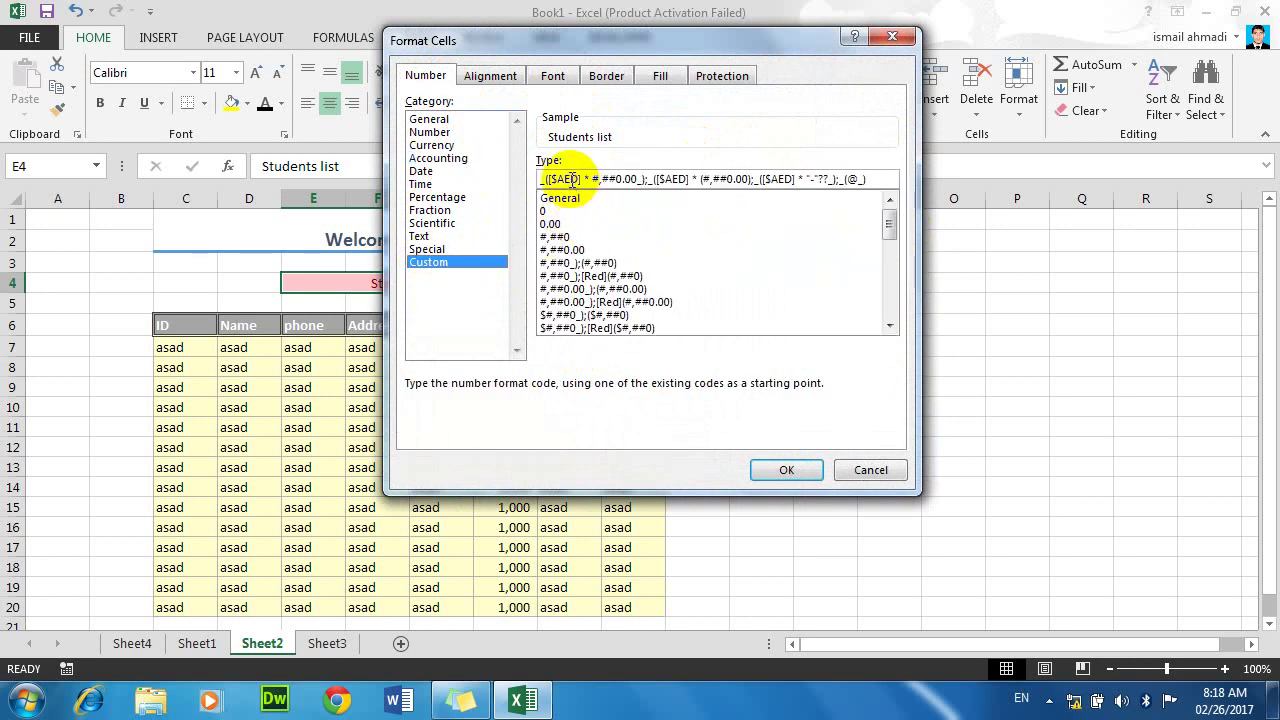
key(BackSpace)
key(BackSpace)
key(Delete)
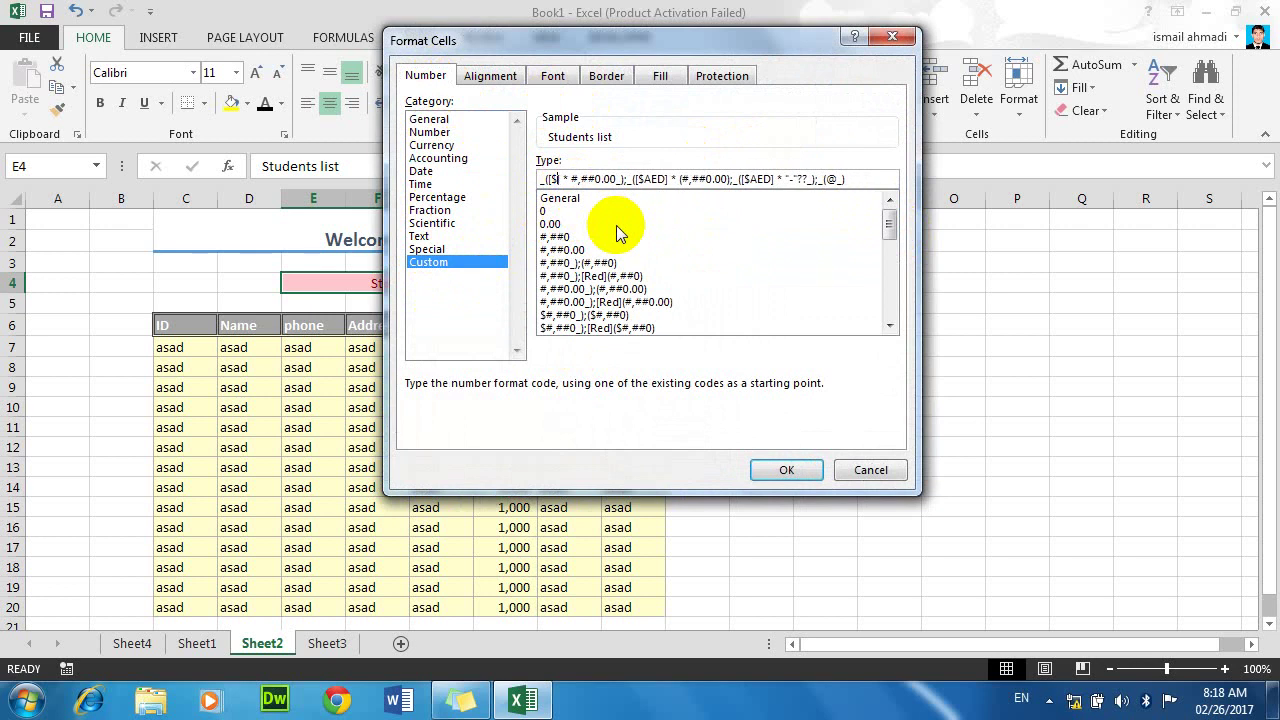
text(AF)
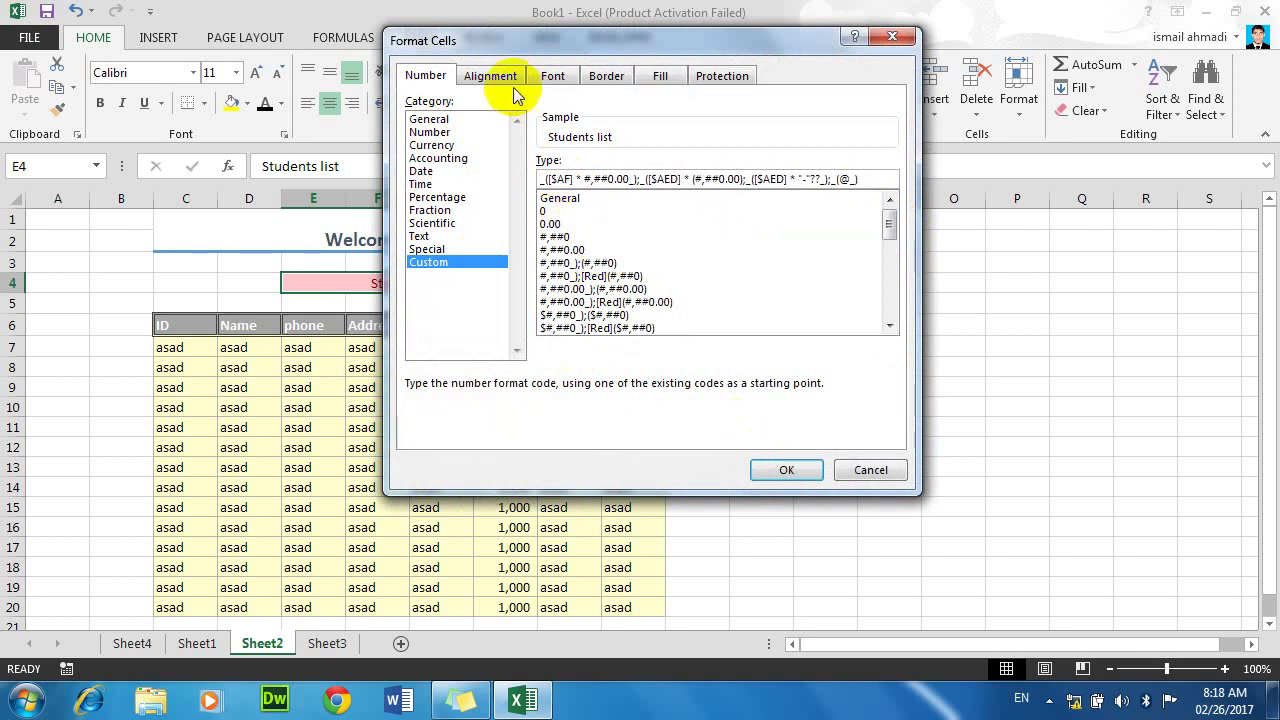
Step: Make the rvi style's font bold and purple
click(490, 77)
click(440, 77)
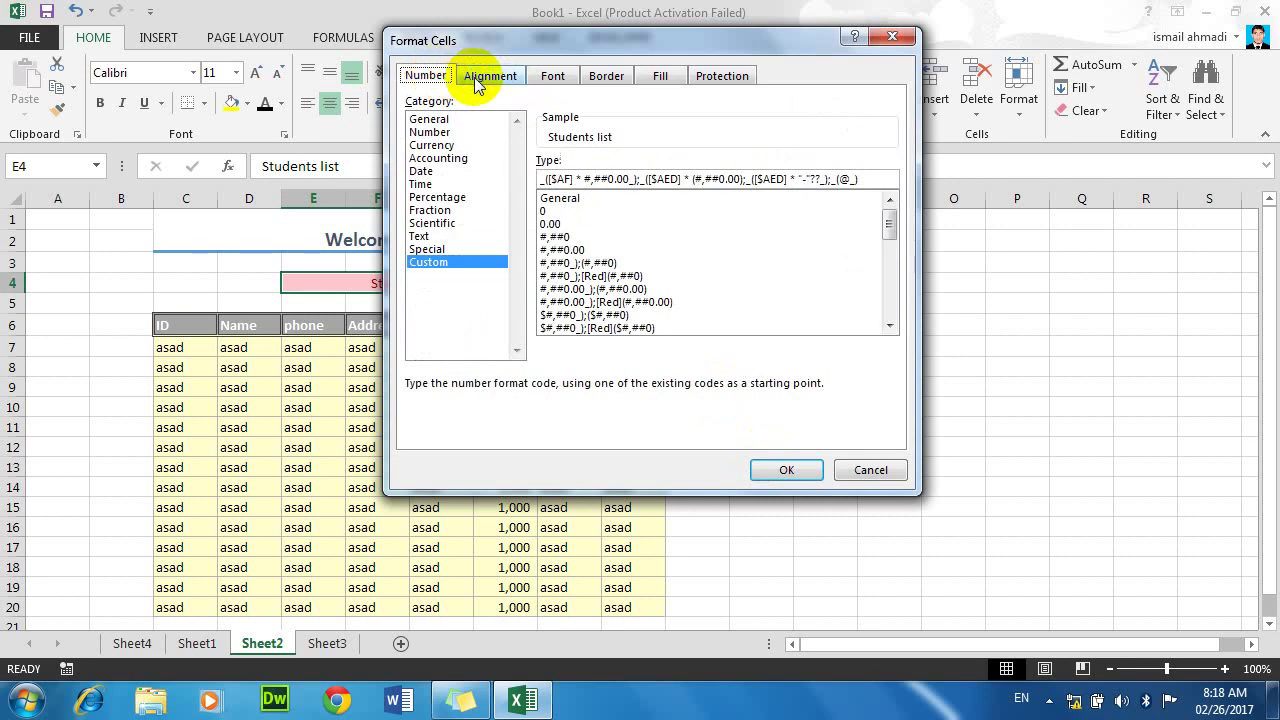
click(484, 80)
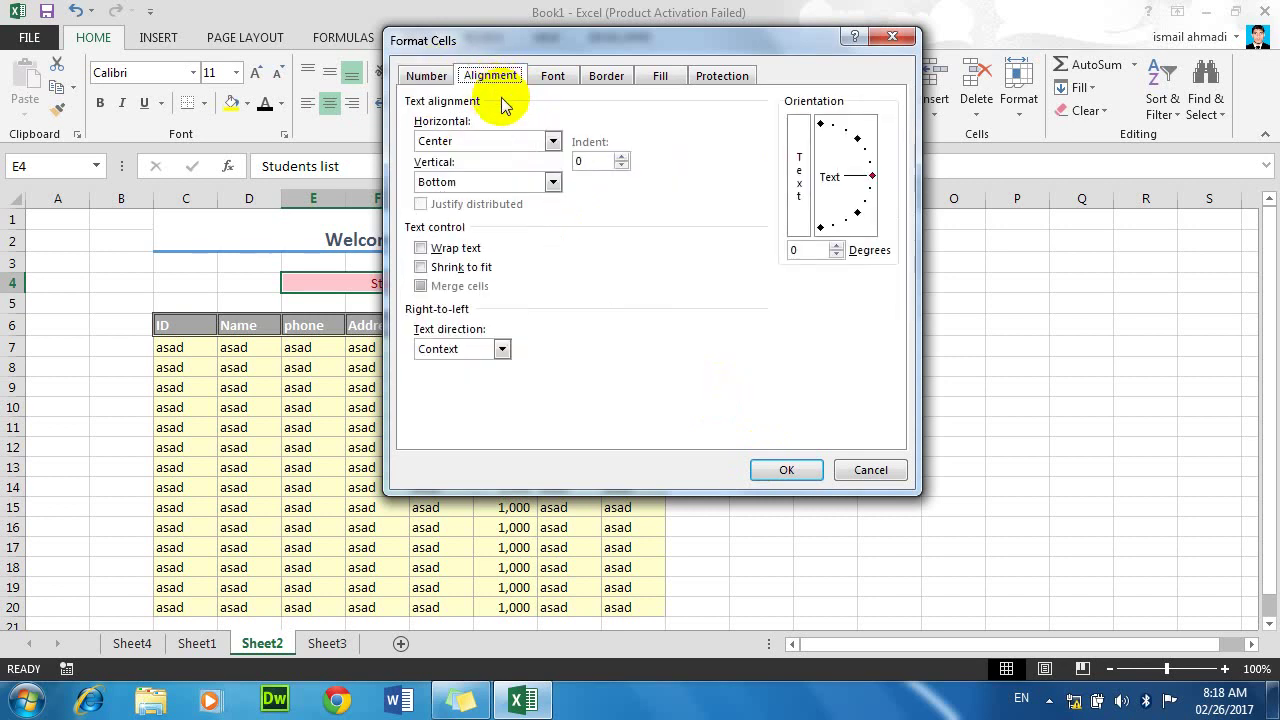
click(551, 77)
click(689, 165)
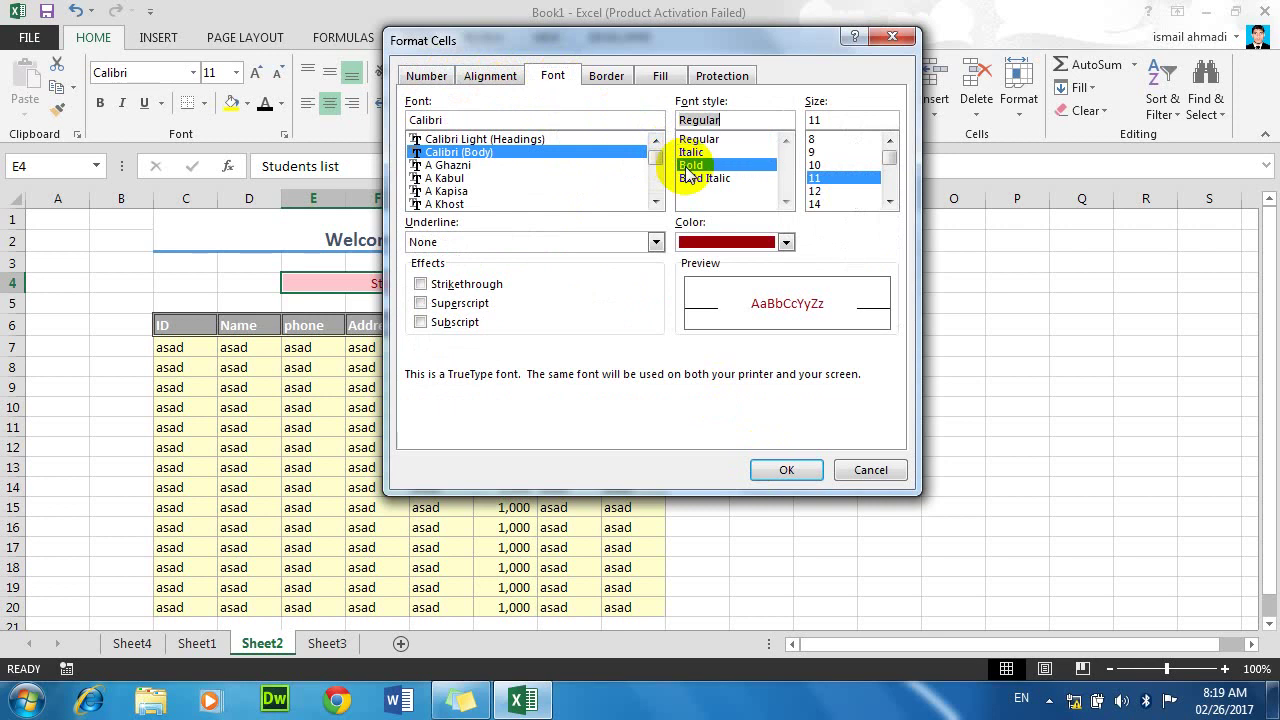
click(786, 242)
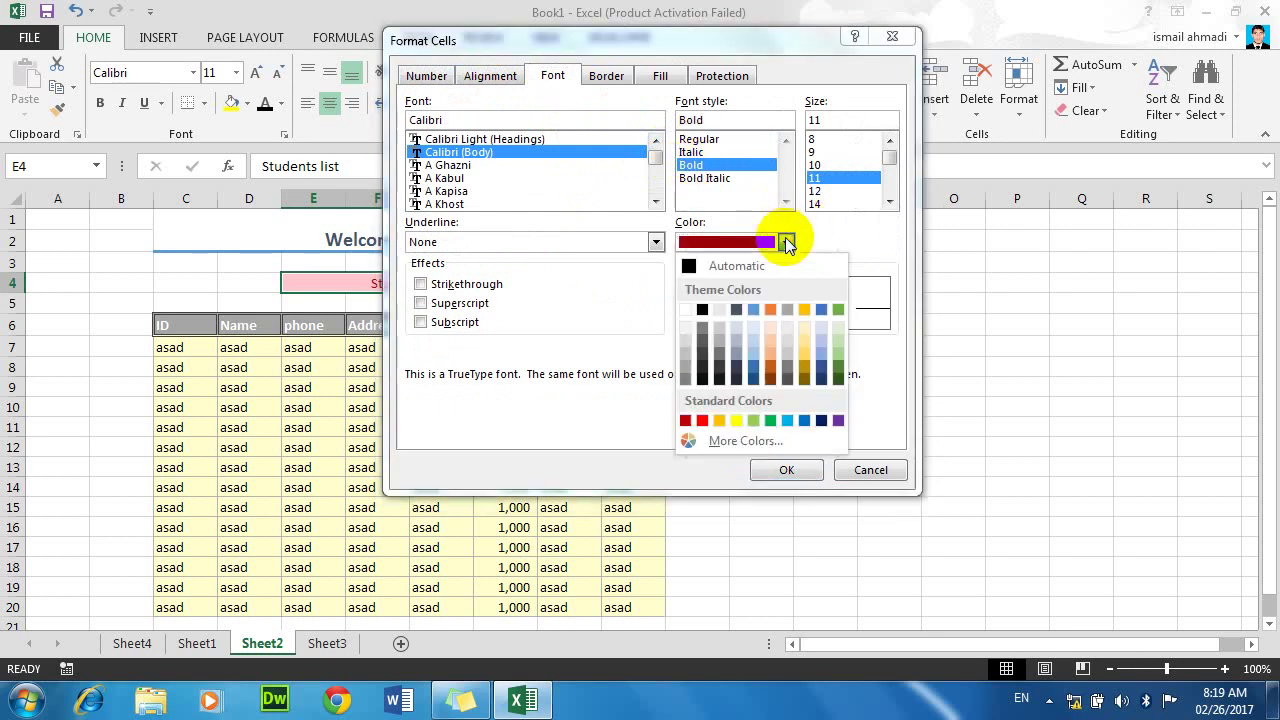
click(839, 421)
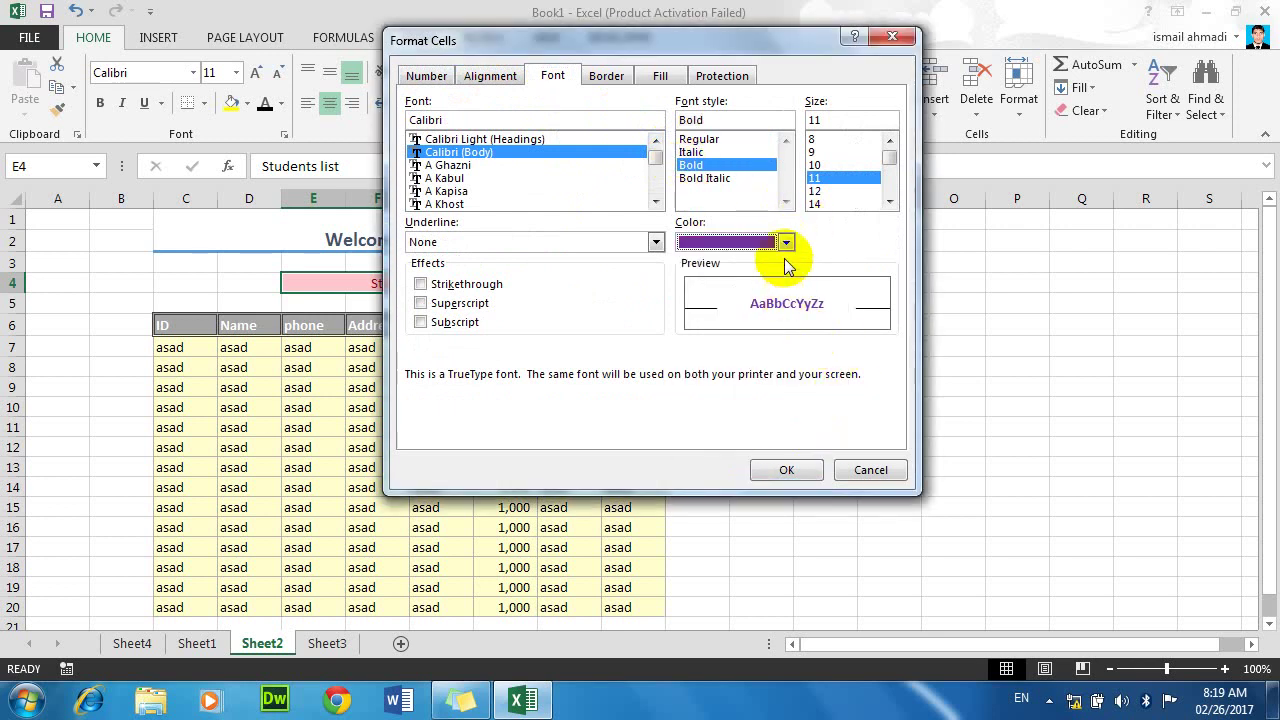
Step: Give the rvi style a red double outline border
click(608, 77)
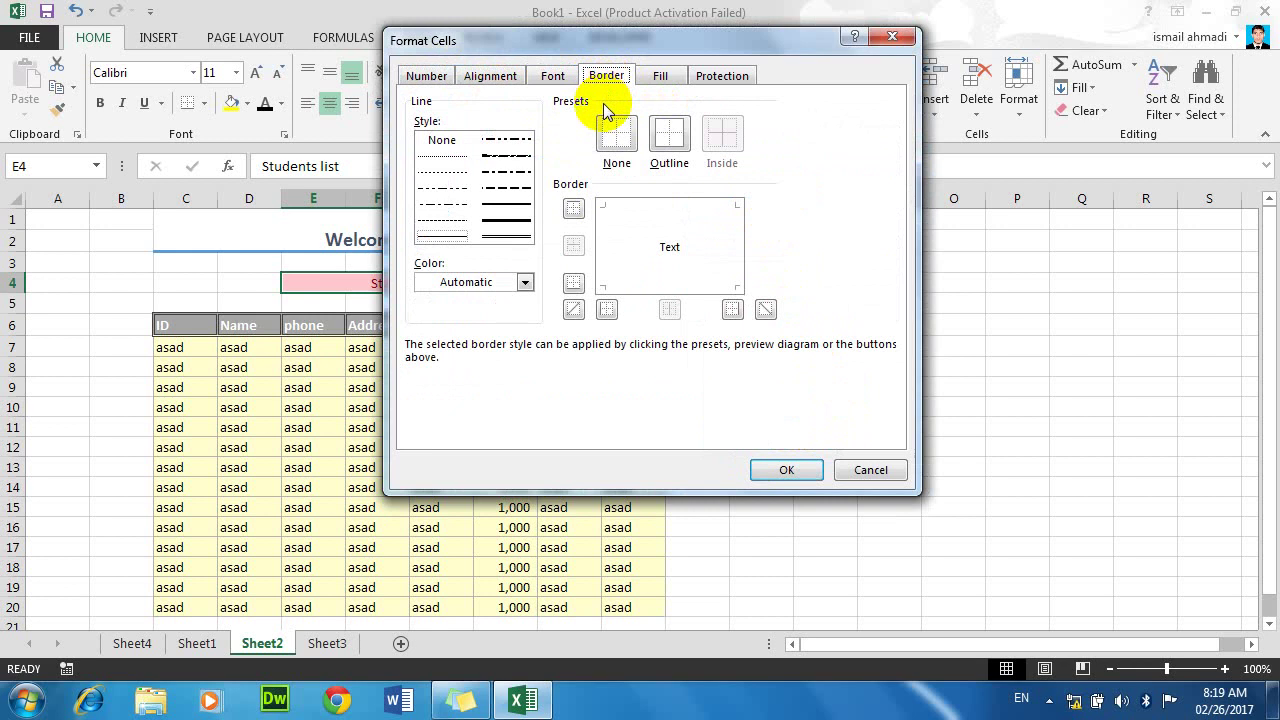
click(505, 221)
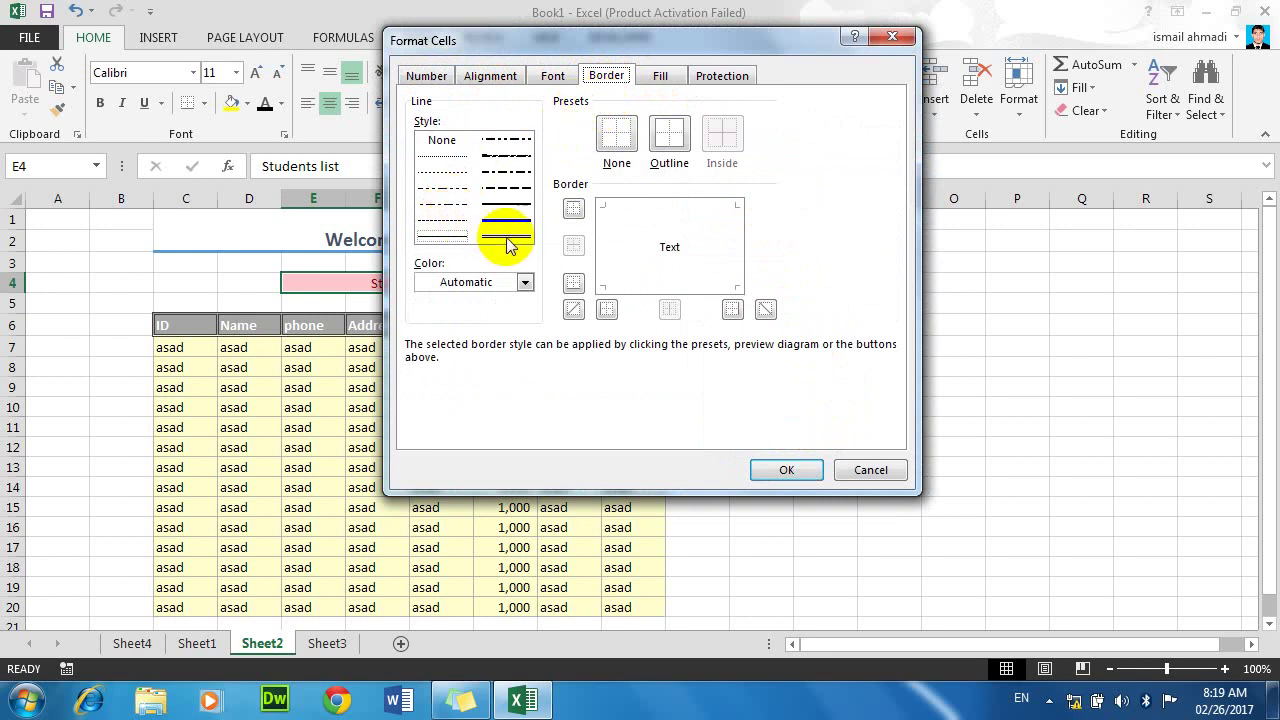
click(507, 238)
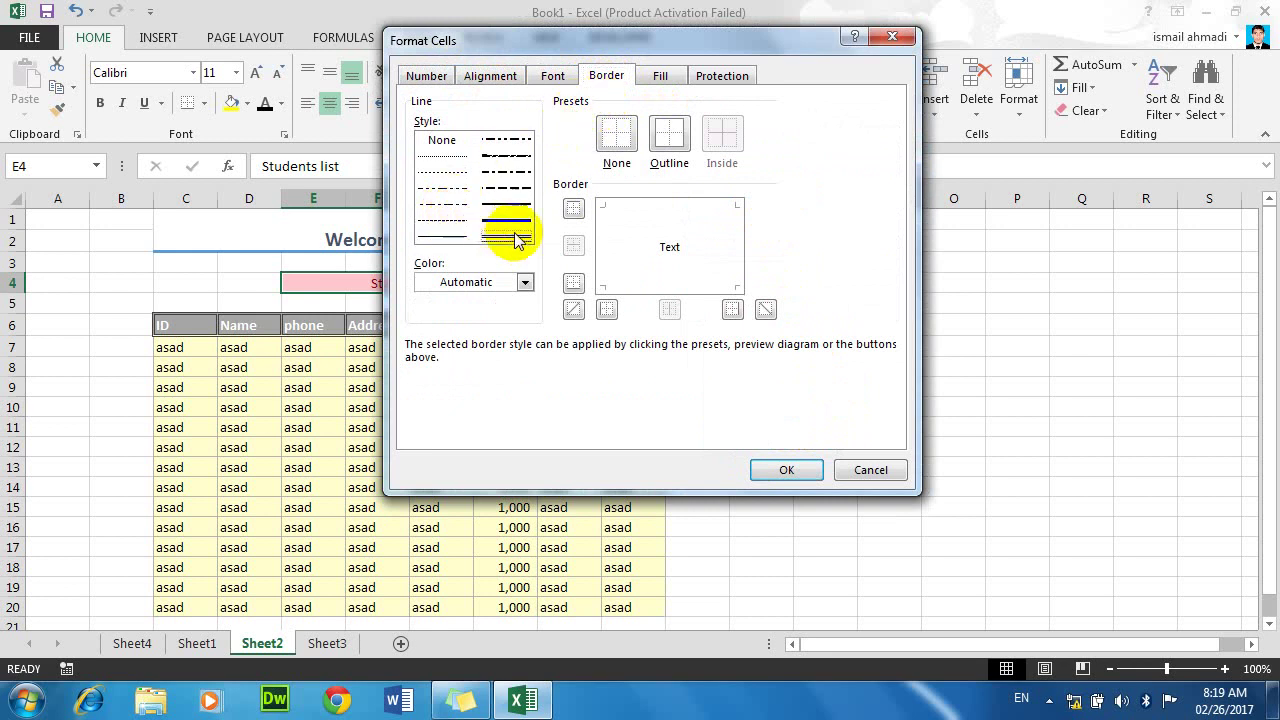
click(526, 281)
click(434, 458)
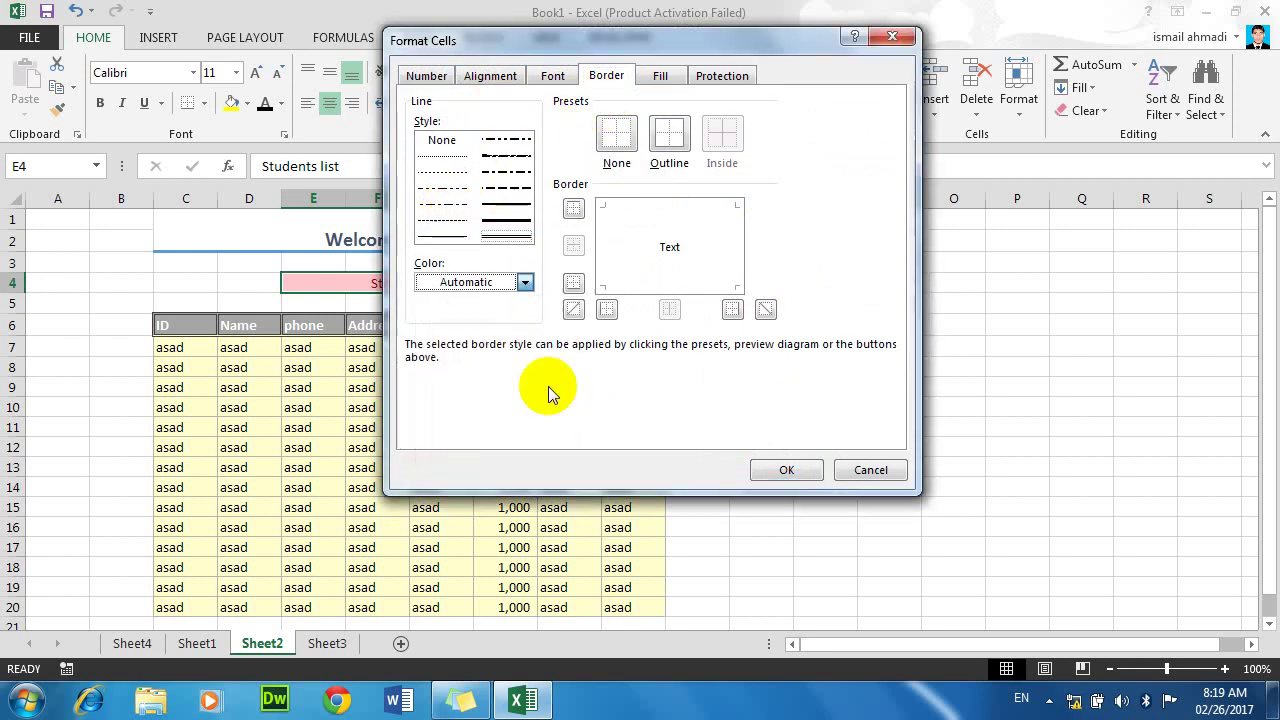
click(671, 143)
Step: Give rvi a light gold fill with a fine gold dotted pattern, then save it
click(660, 77)
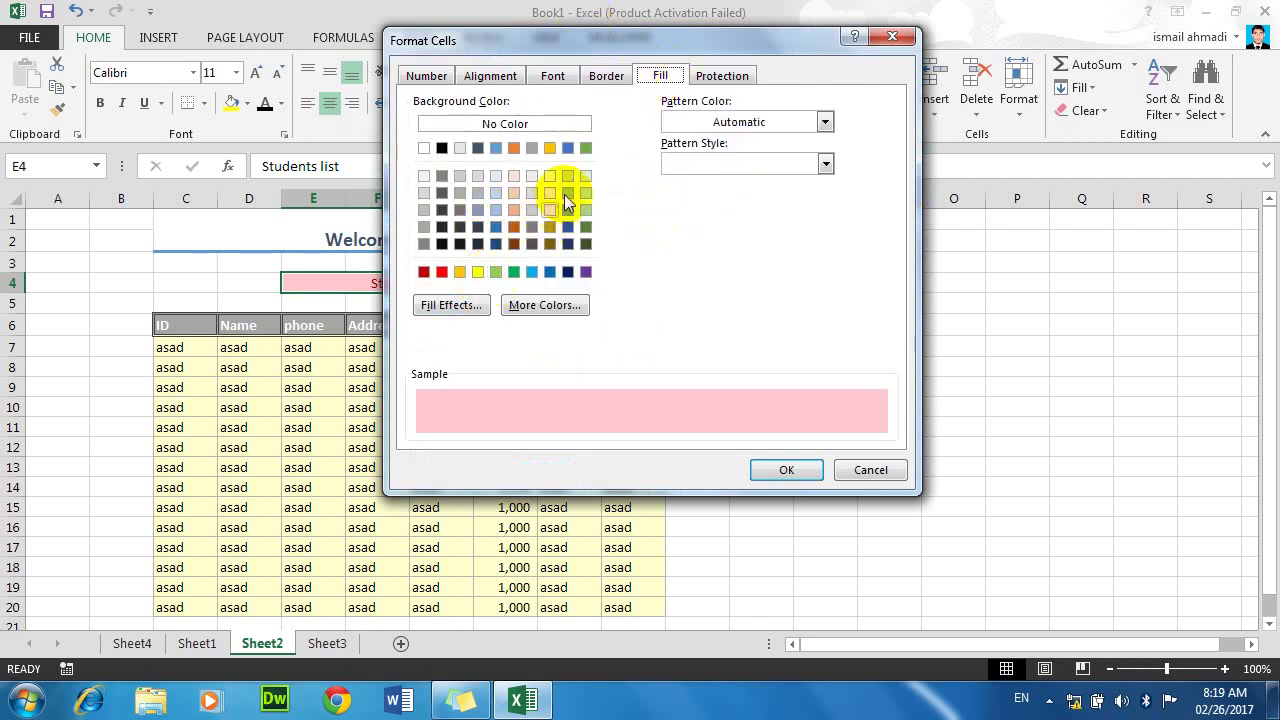
click(586, 176)
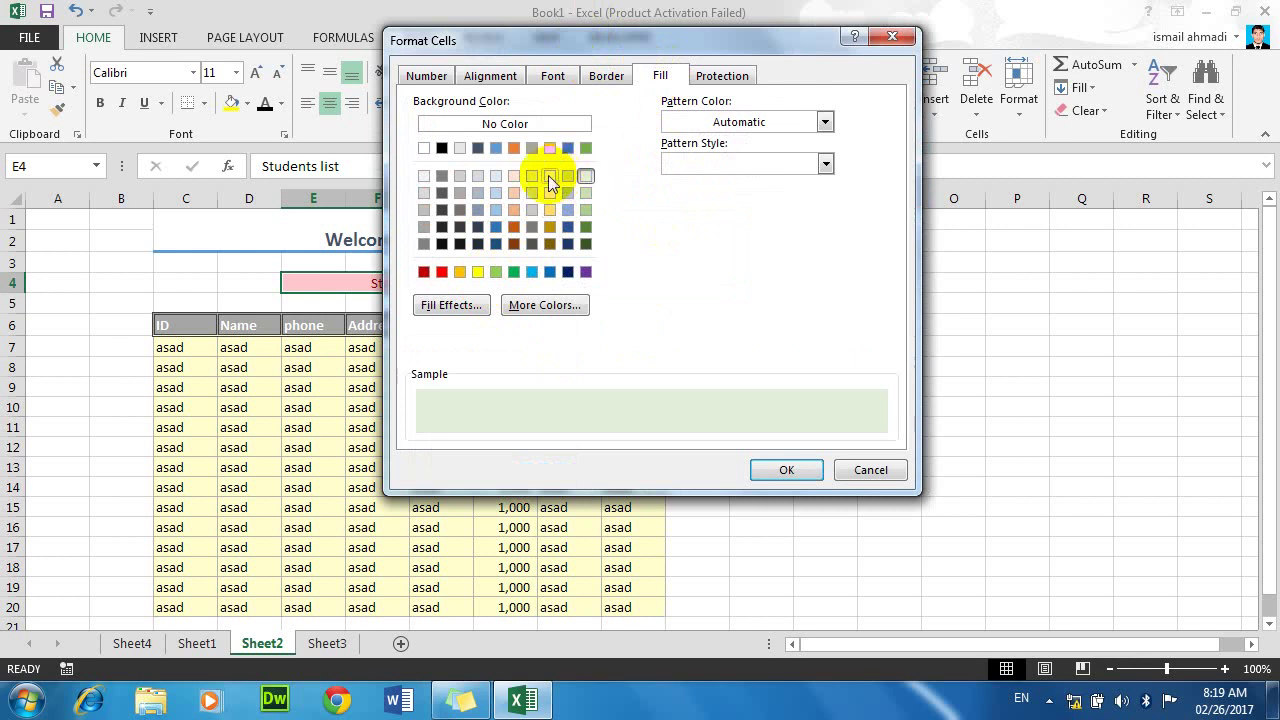
click(549, 175)
click(776, 122)
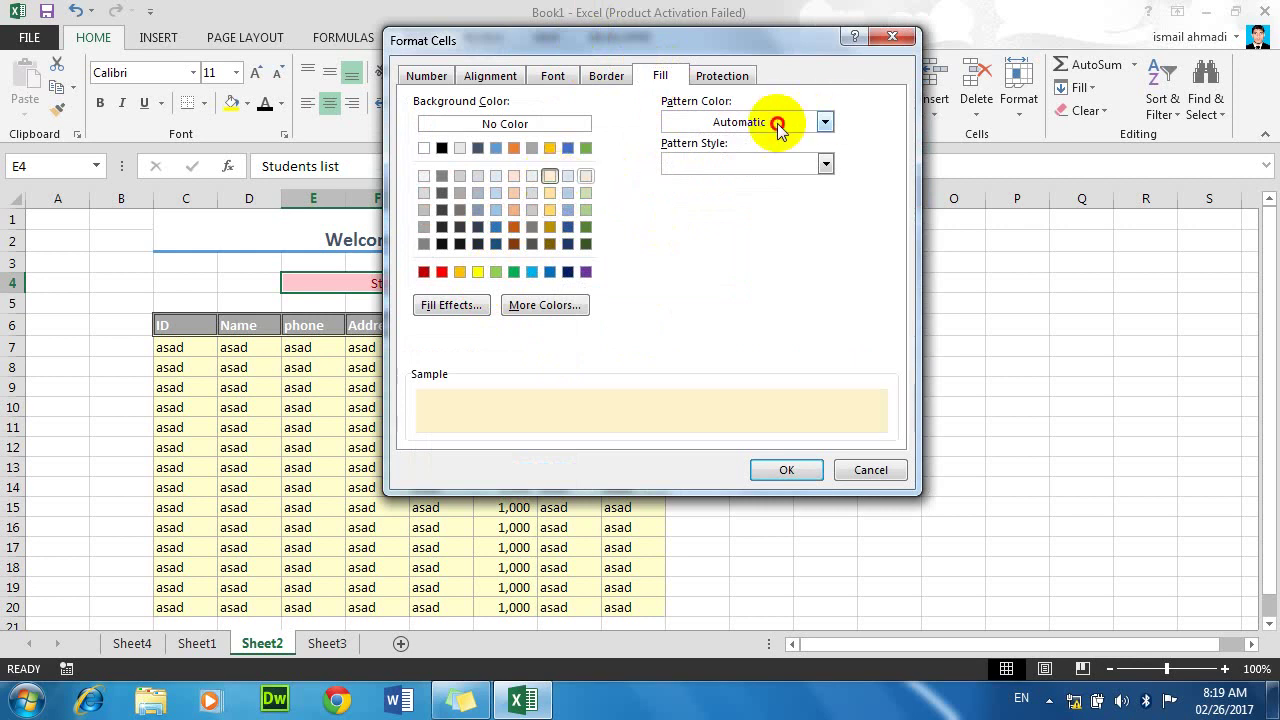
click(790, 191)
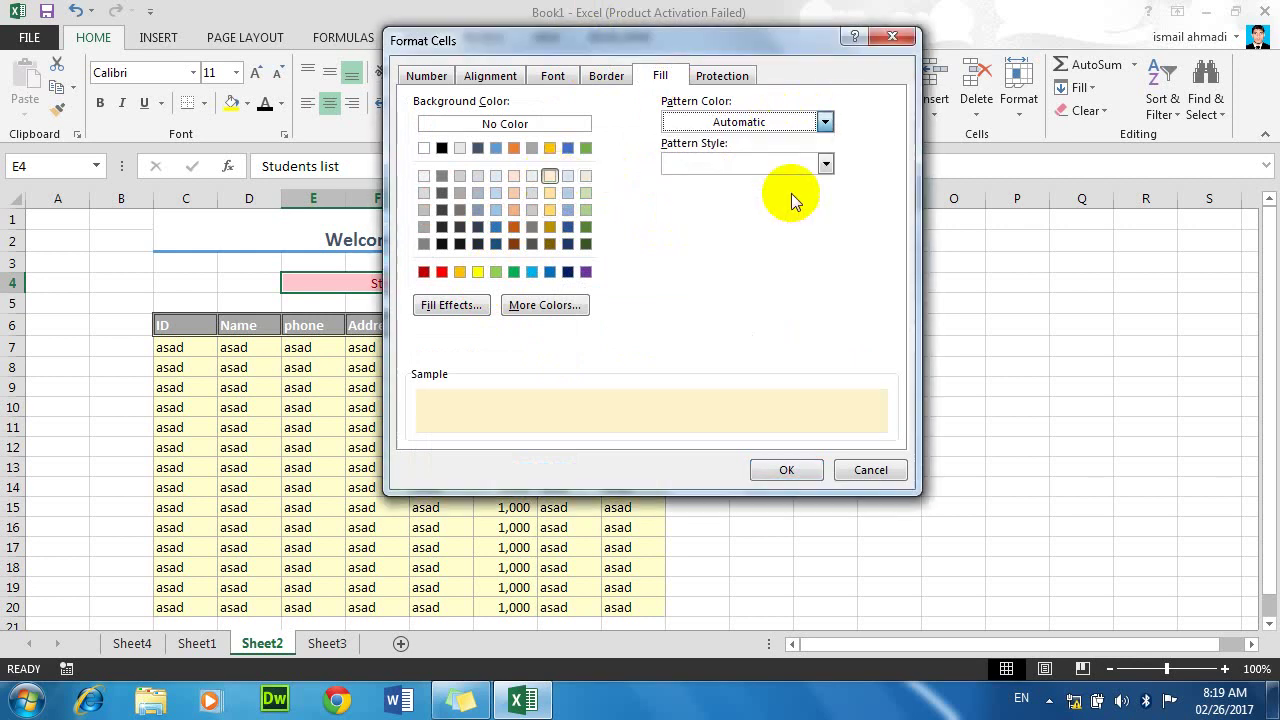
click(769, 165)
click(794, 194)
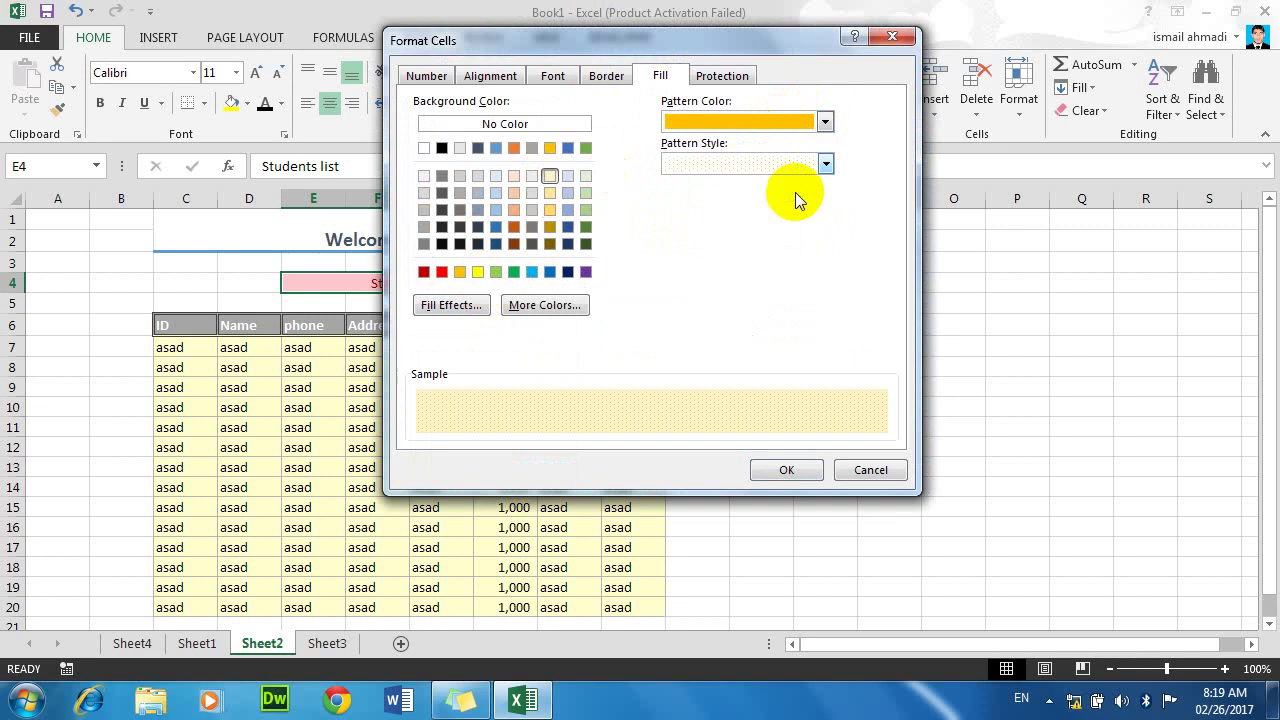
click(724, 77)
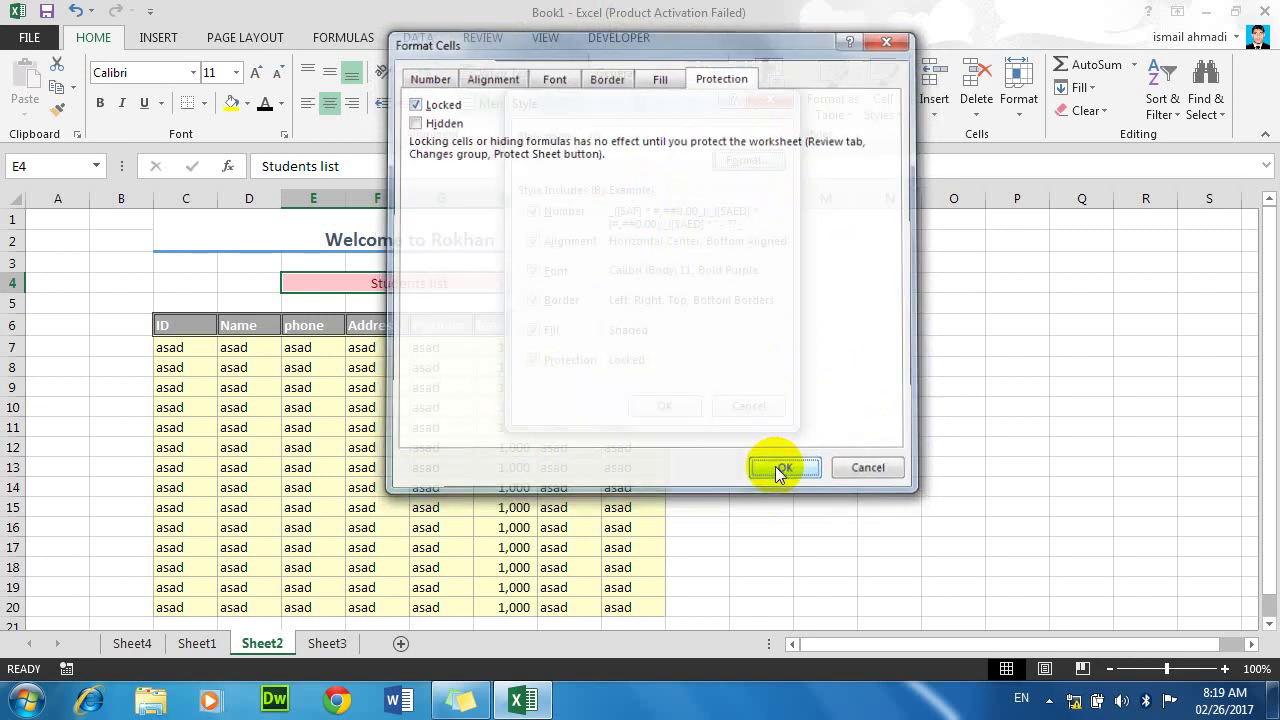
click(782, 470)
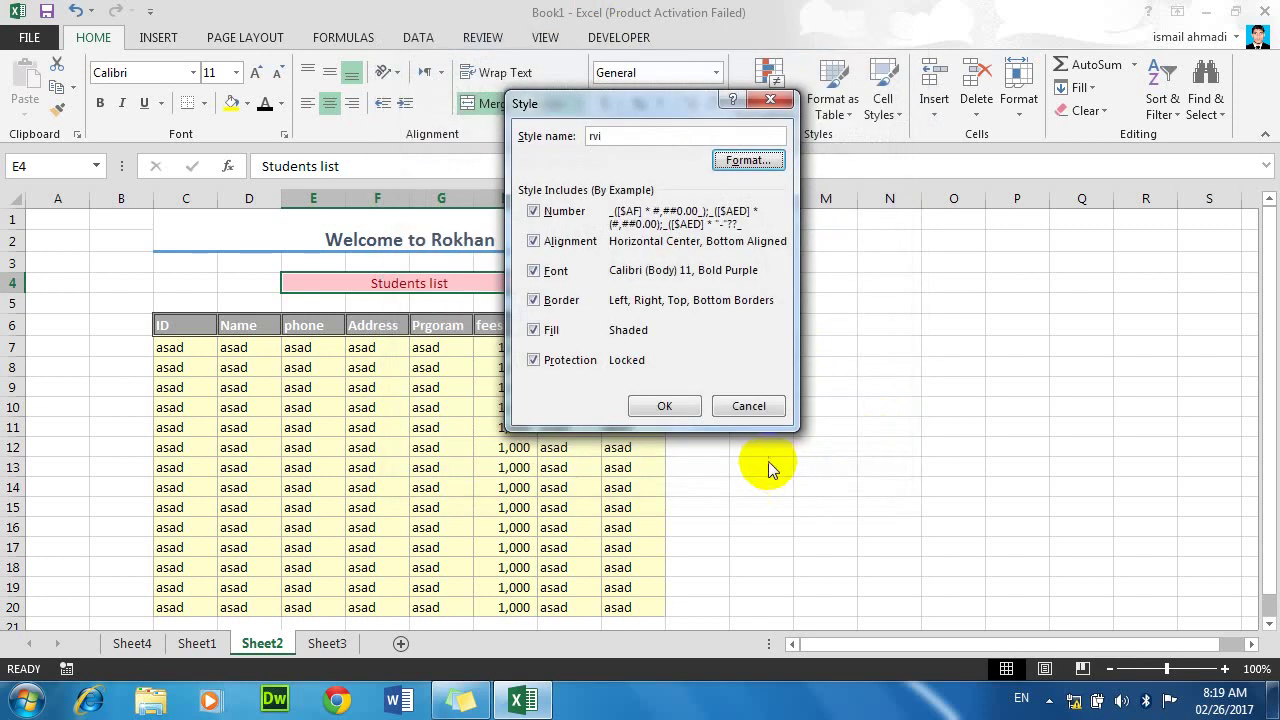
click(668, 405)
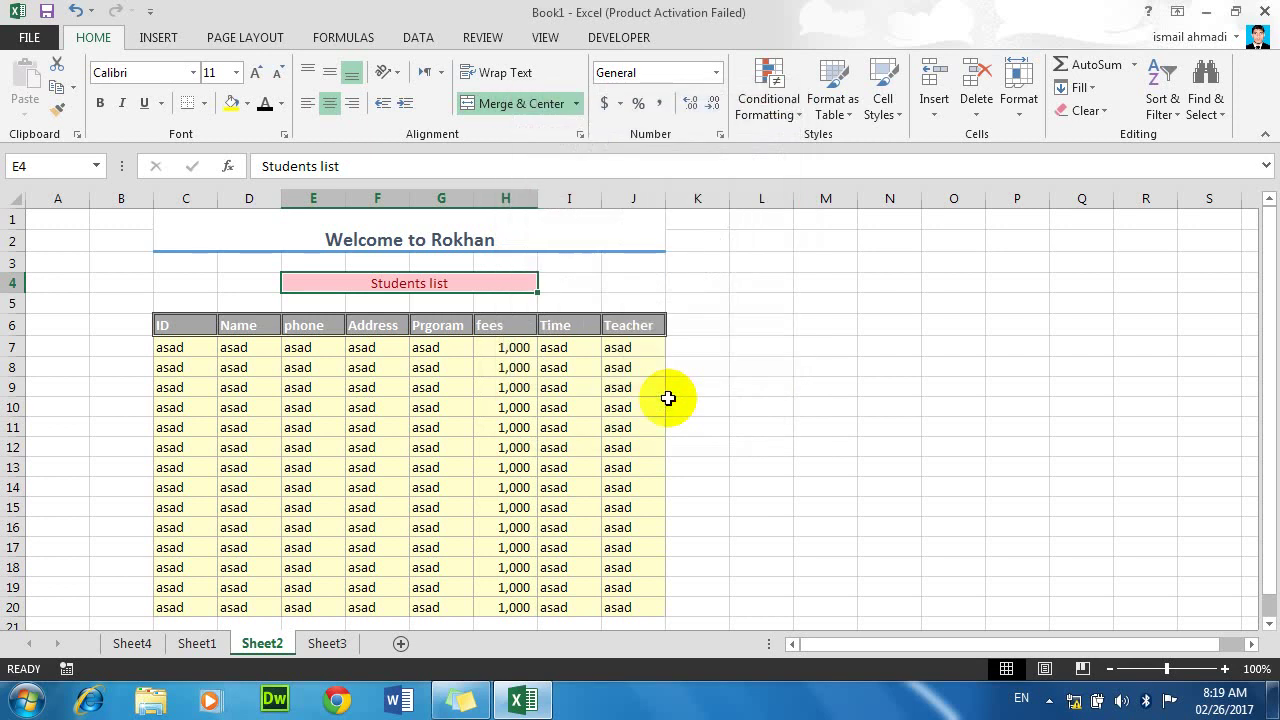
Step: Apply the custom rvi style to C7:J20, showing fees as AF 1,000.00, then start a new blank workbook
mouse_move(194, 354)
mouse_down()
mouse_move(601, 571)
mouse_move(623, 503)
mouse_up()
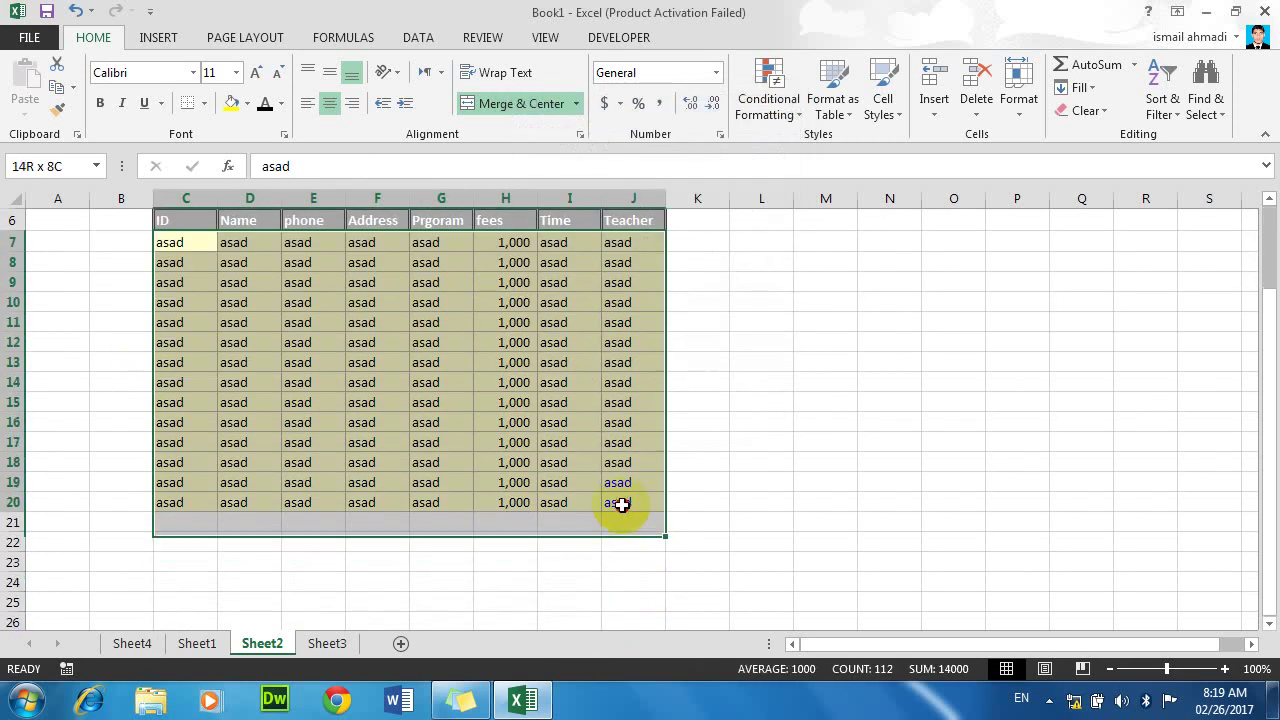
click(880, 106)
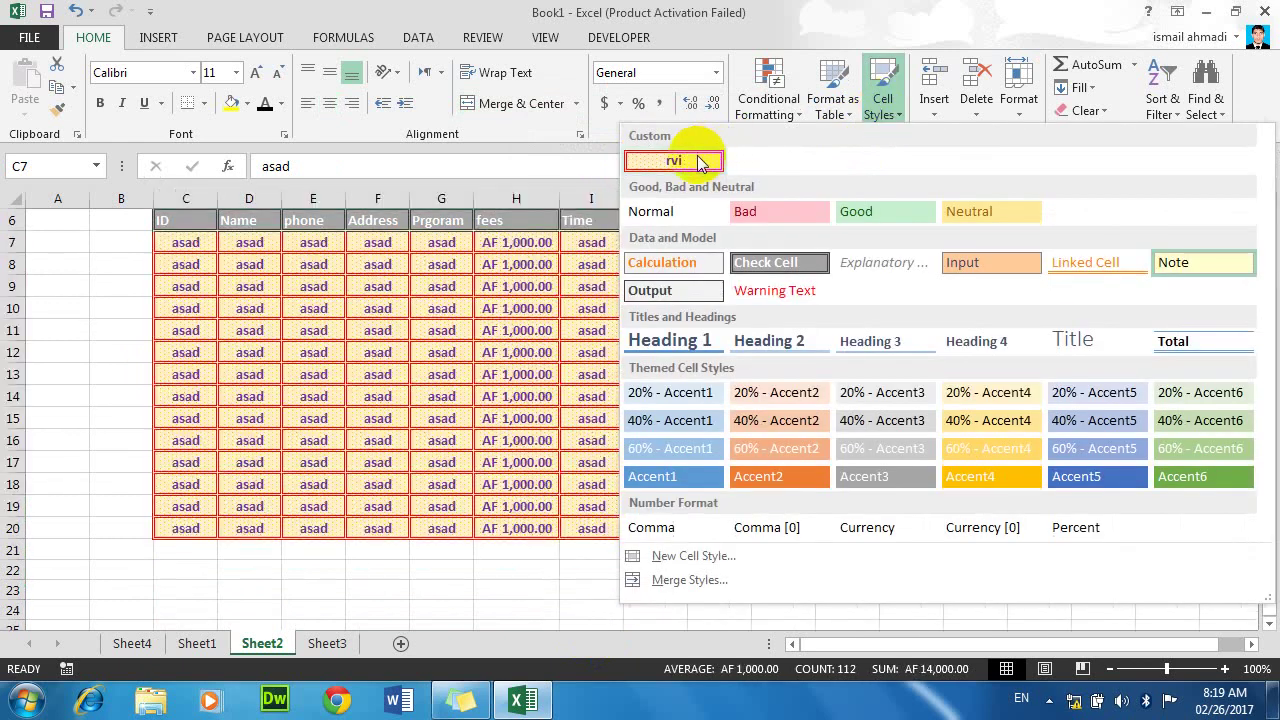
click(699, 162)
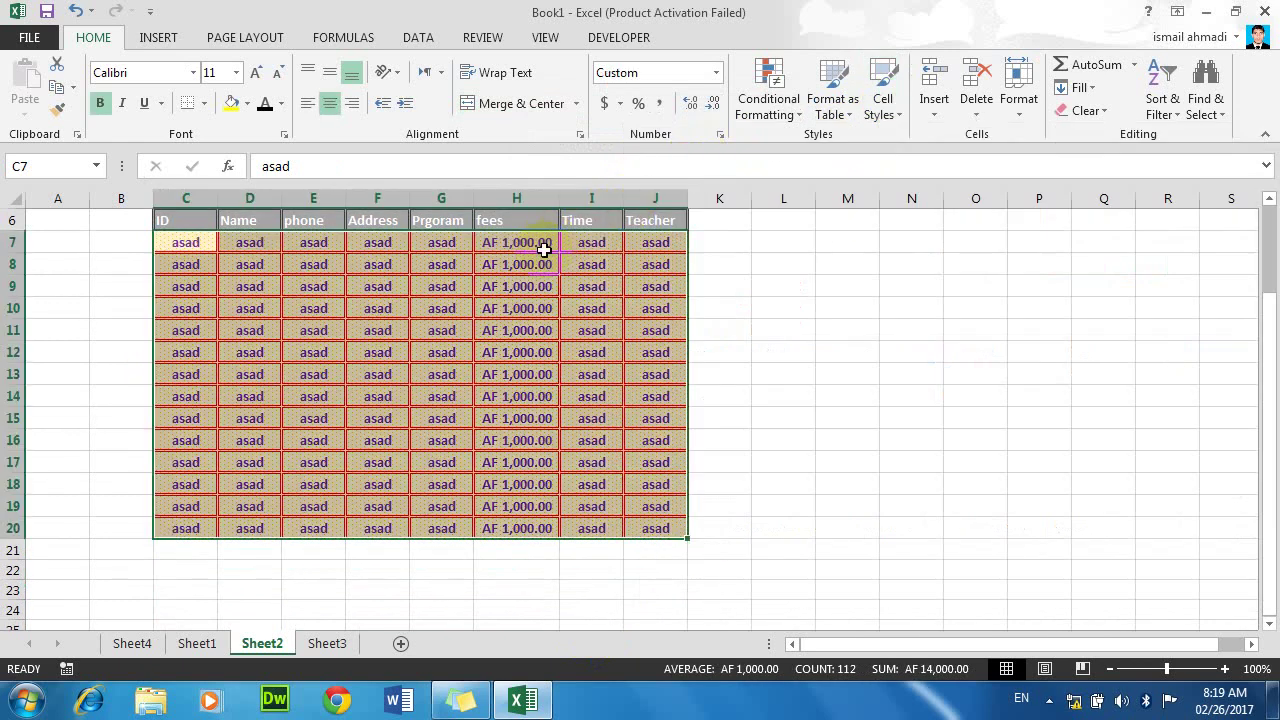
click(529, 243)
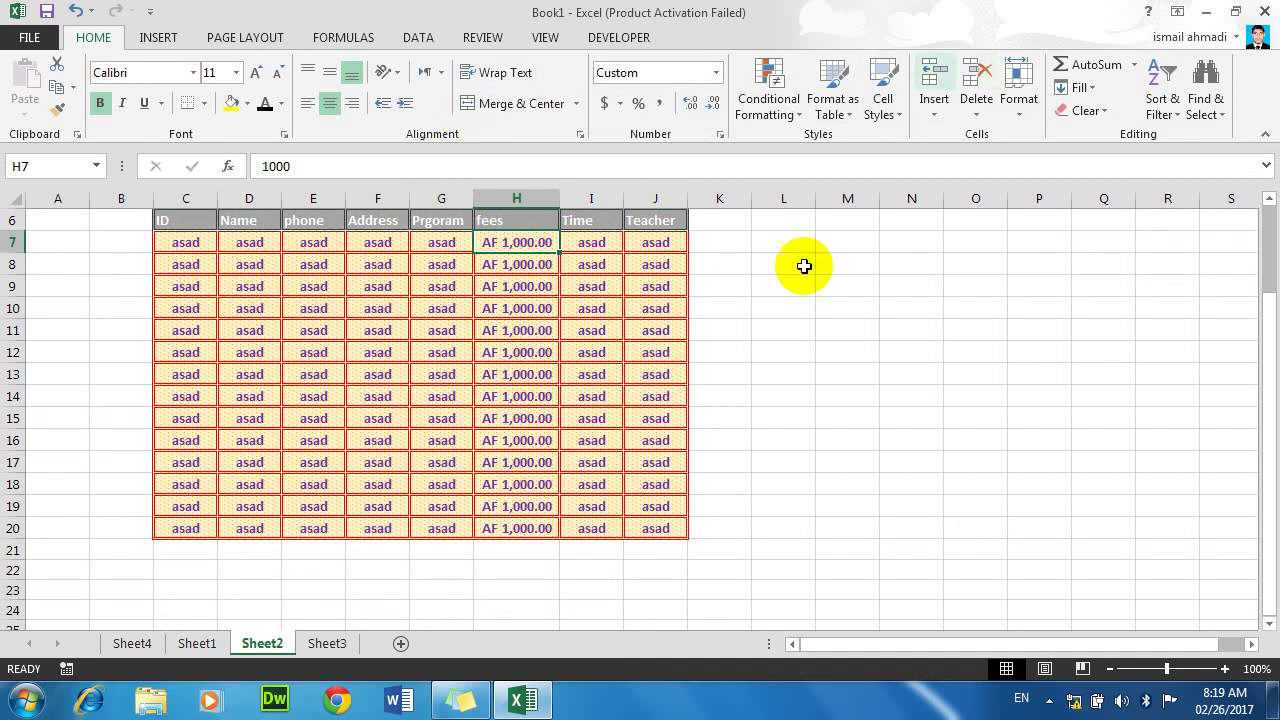
click(734, 485)
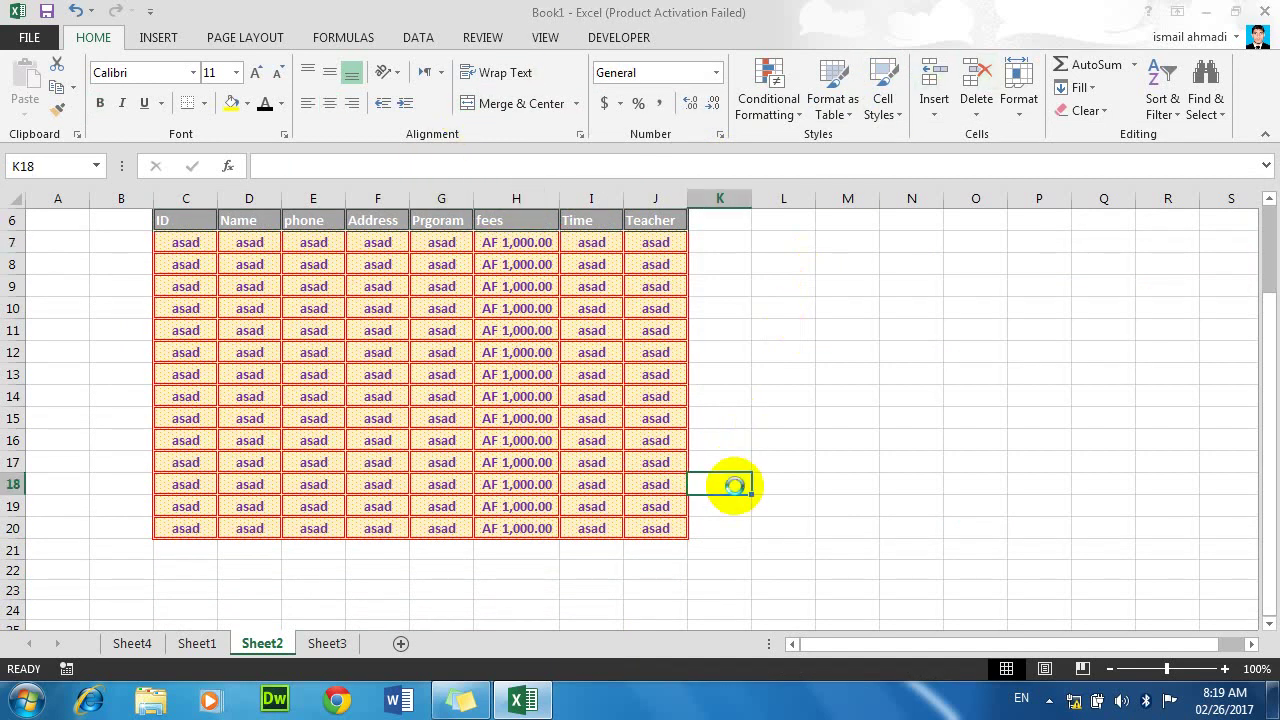
key(ctrl+n)
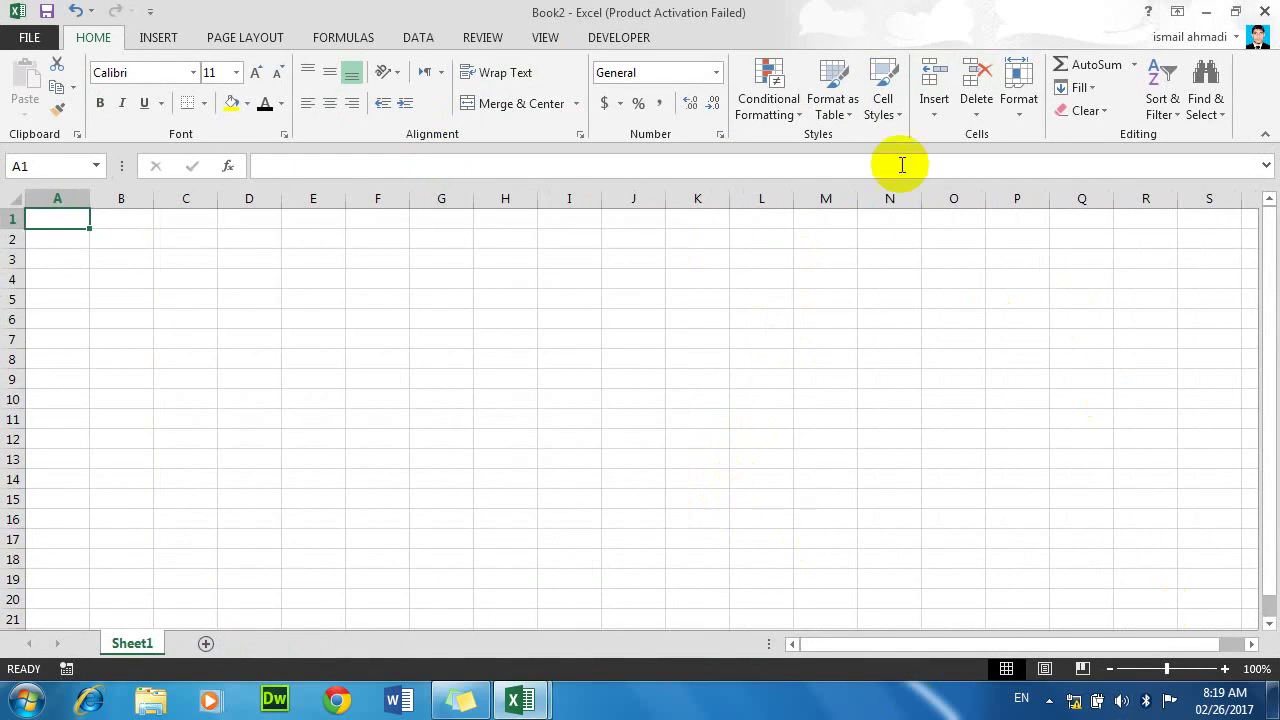
Step: Merge Book1's cell styles into Book2 and confirm rvi is listed among the custom styles
click(886, 108)
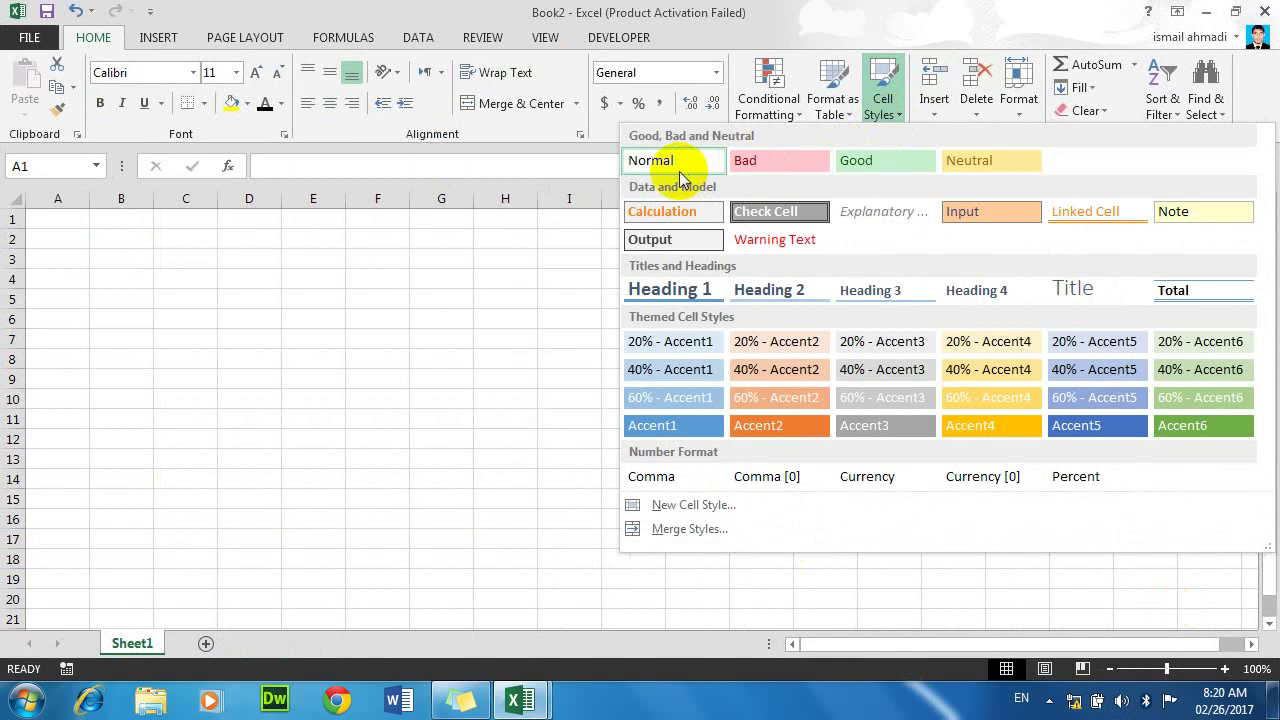
click(700, 529)
click(554, 177)
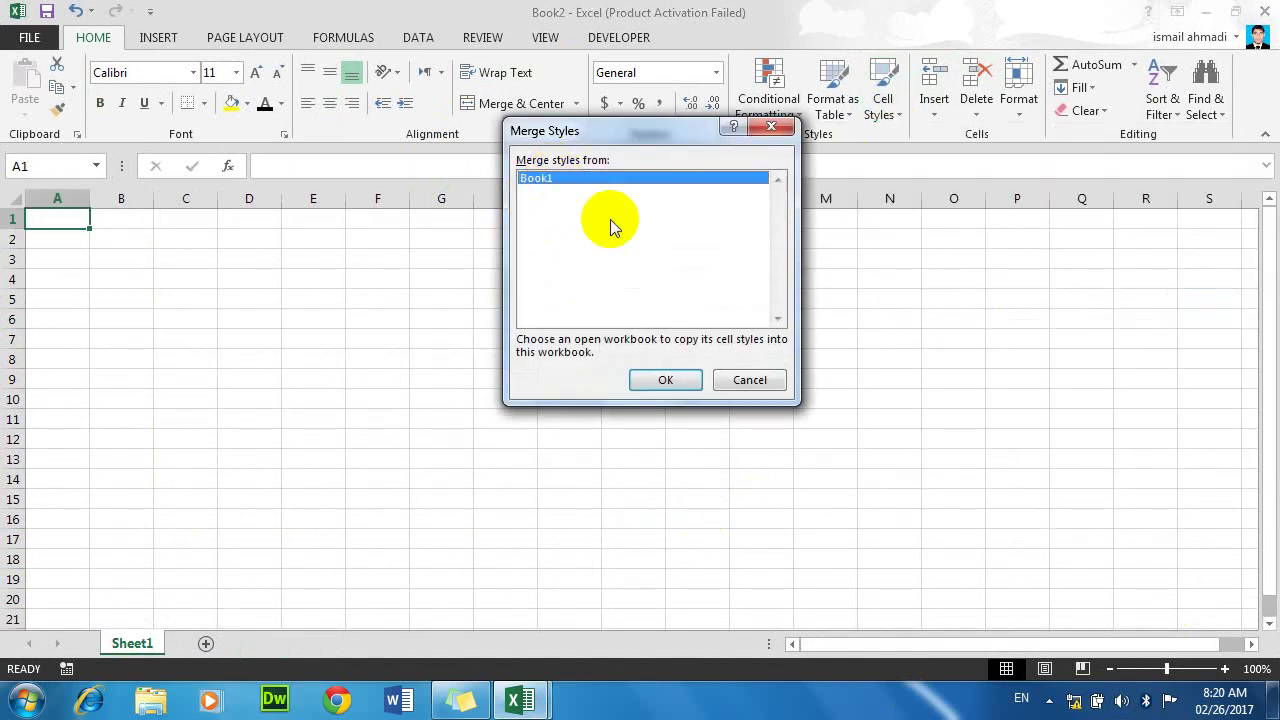
click(666, 389)
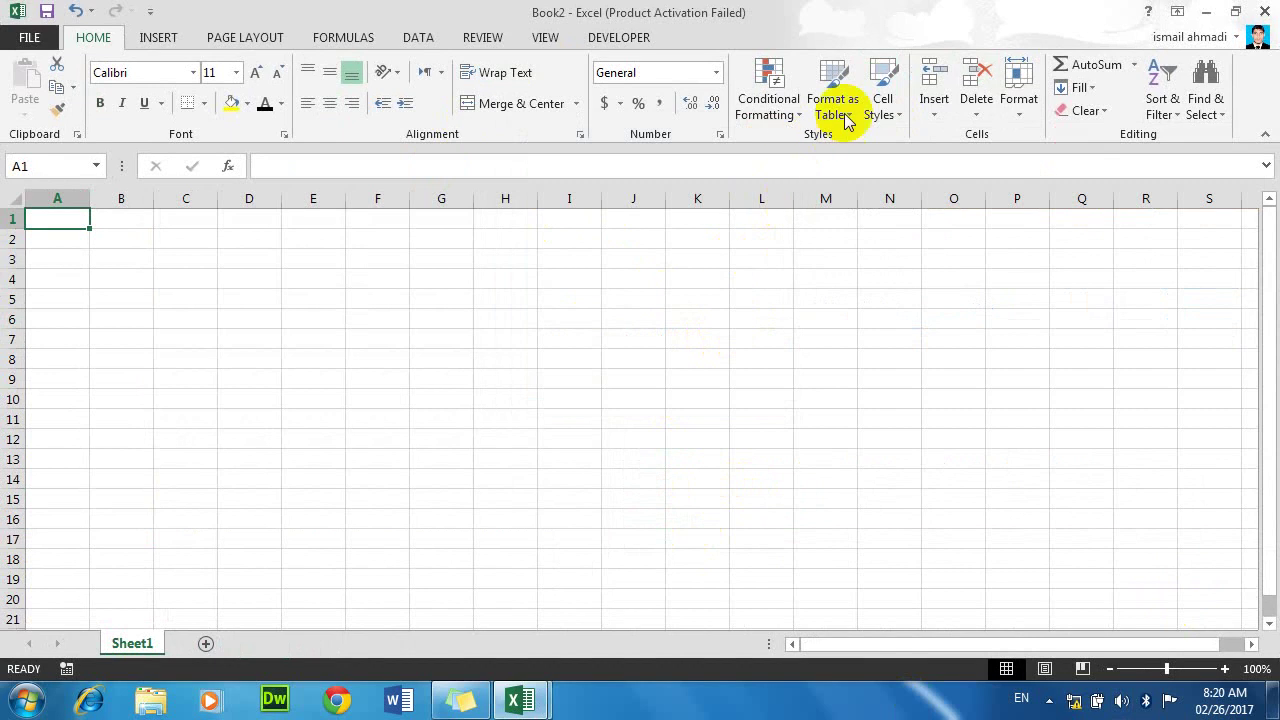
click(874, 108)
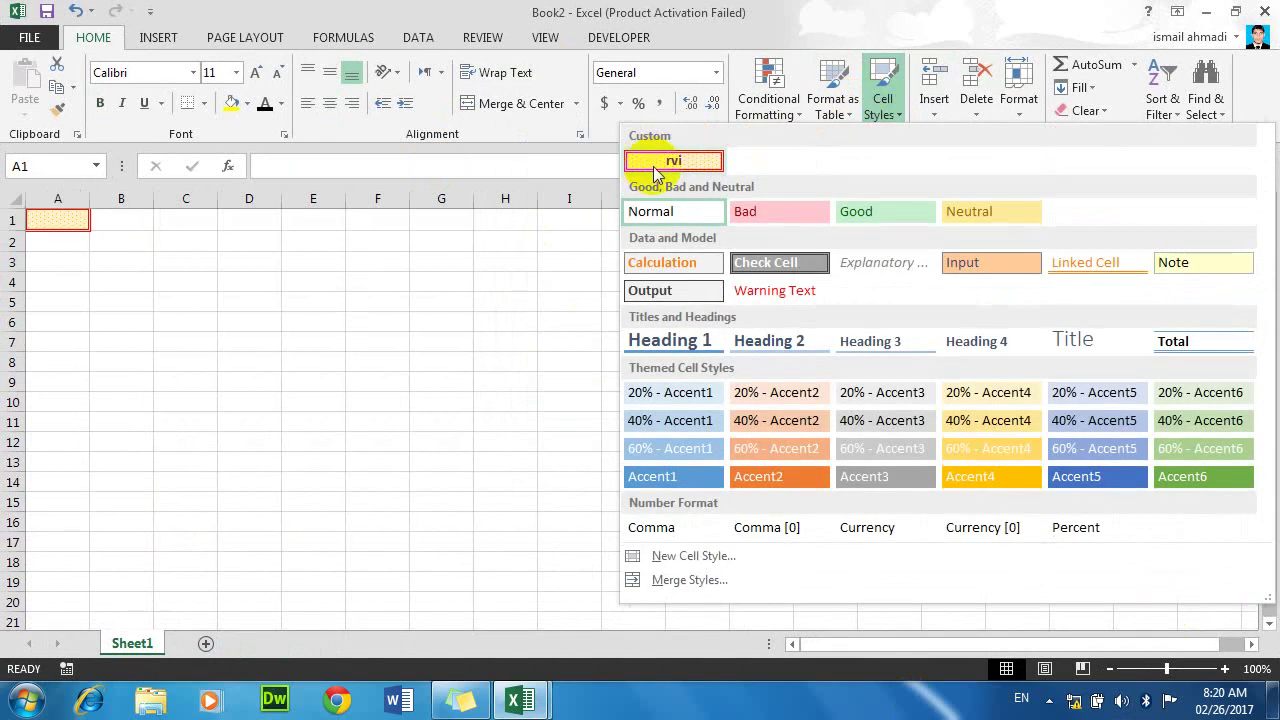
Step: Merge and centre E2:N10 into one banner cell with the rvi cell style
click(444, 288)
drag(320, 240, 895, 405)
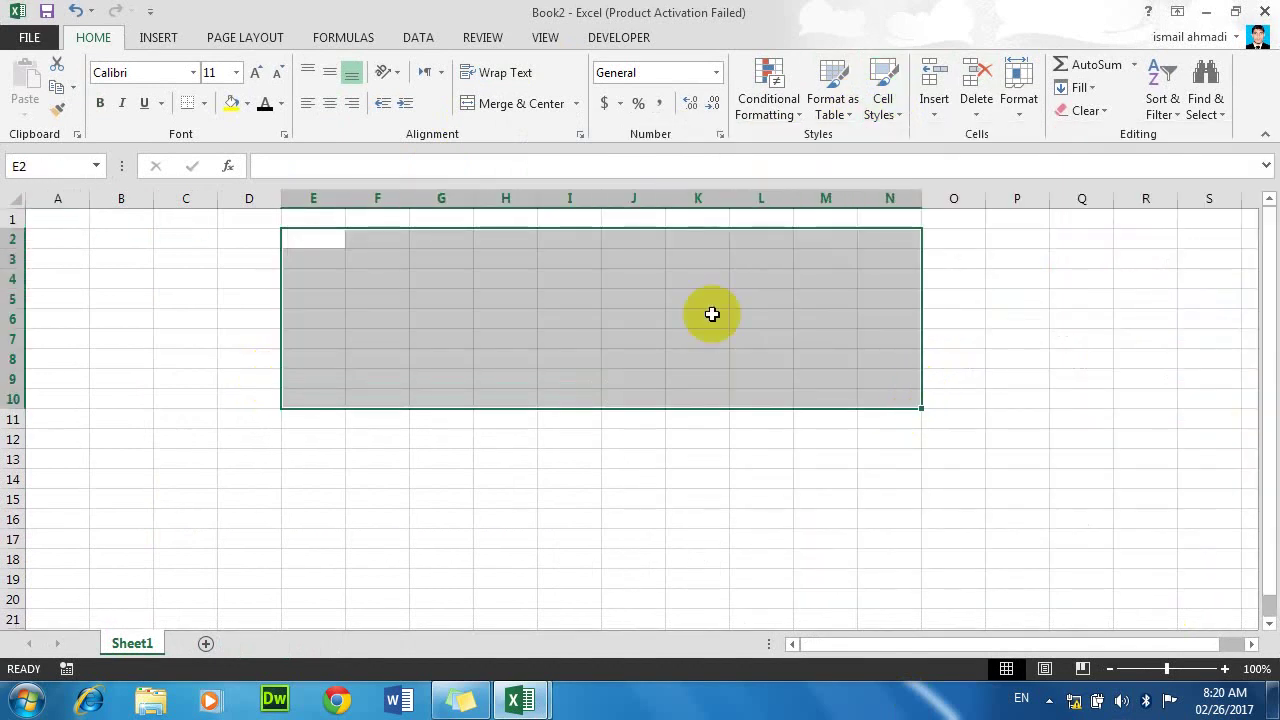
click(505, 103)
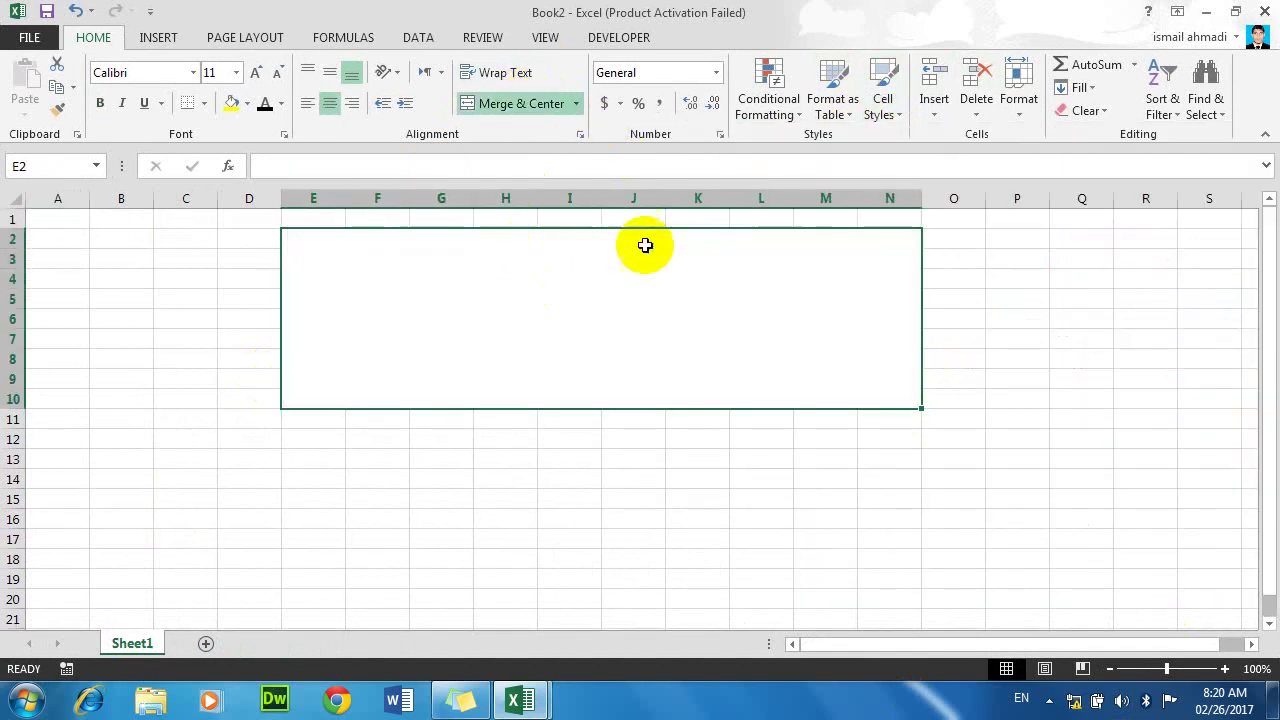
click(804, 113)
key(Escape)
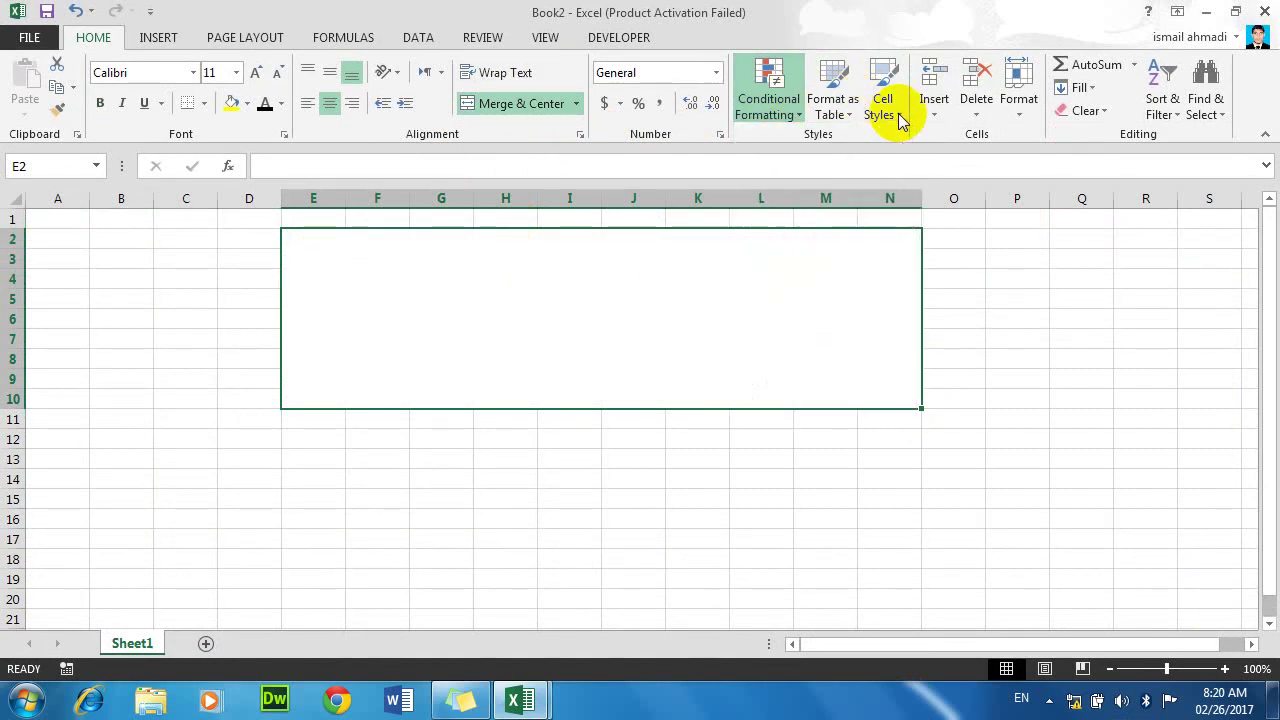
click(900, 120)
click(675, 160)
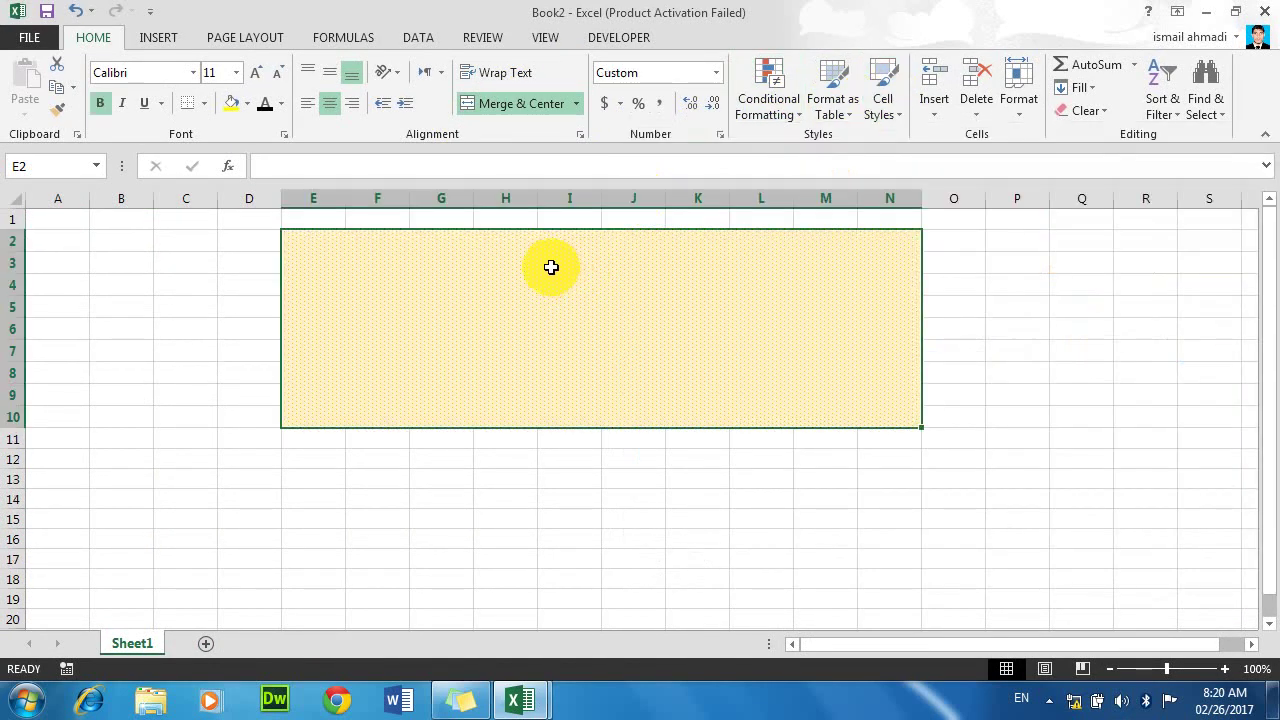
Step: Enter AFGHANISTAN in the banner, middle-aligned, with font size raised to 72
text(AFGHANISTAN)
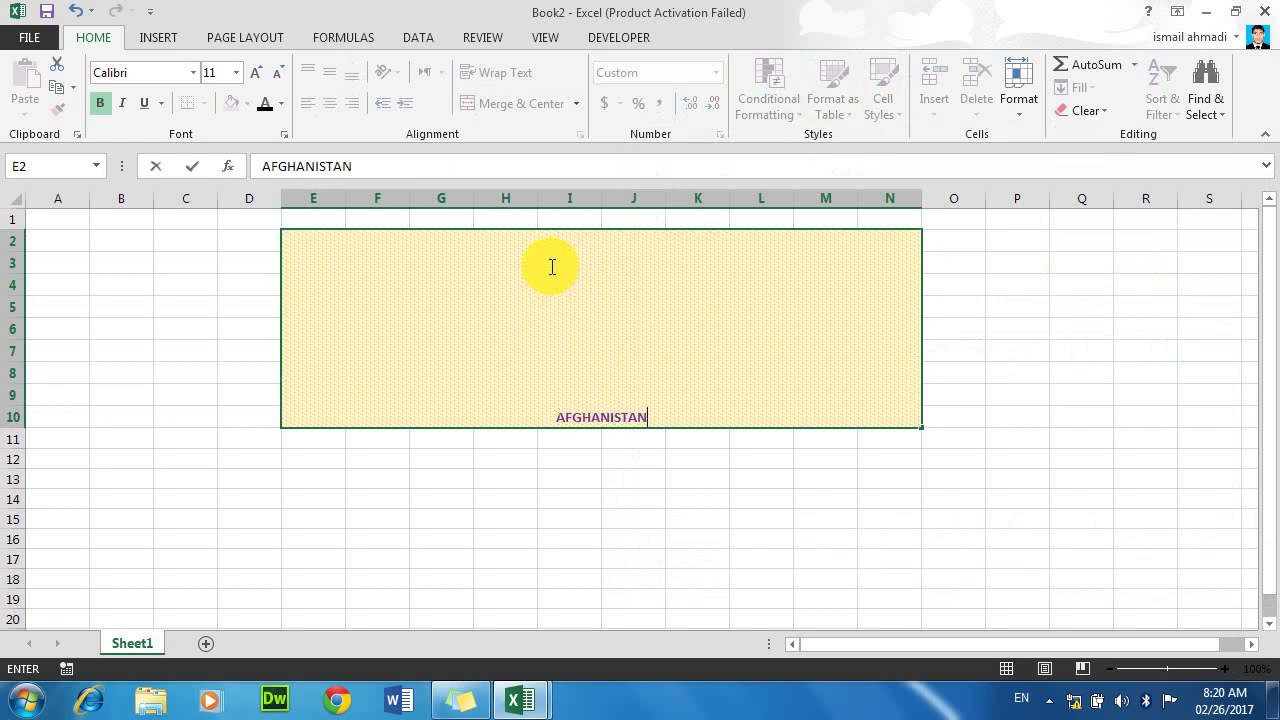
key(Return)
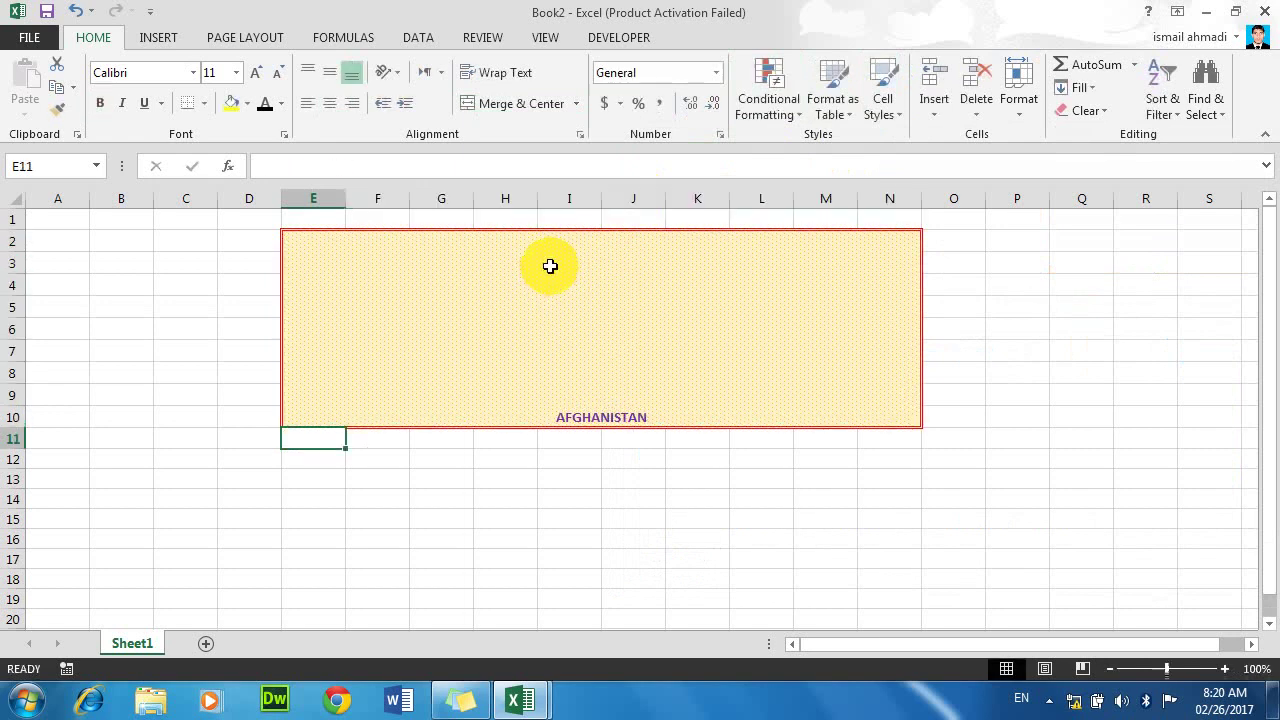
click(545, 266)
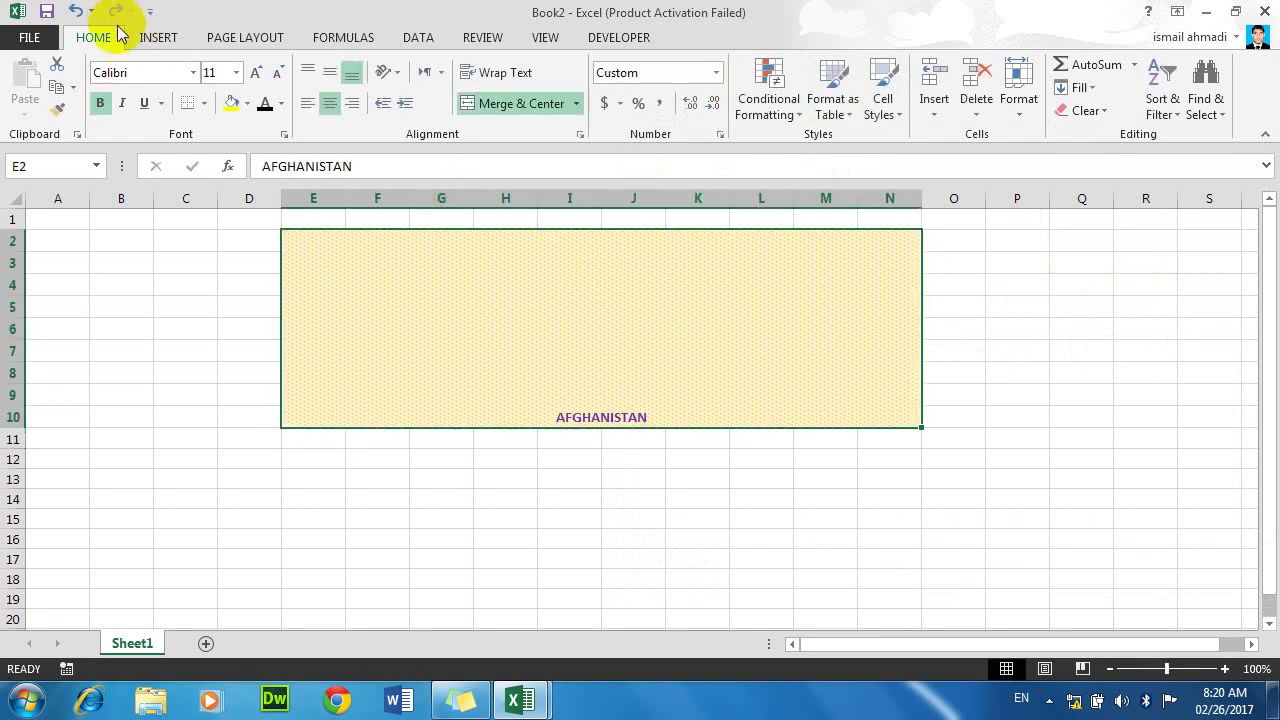
click(330, 72)
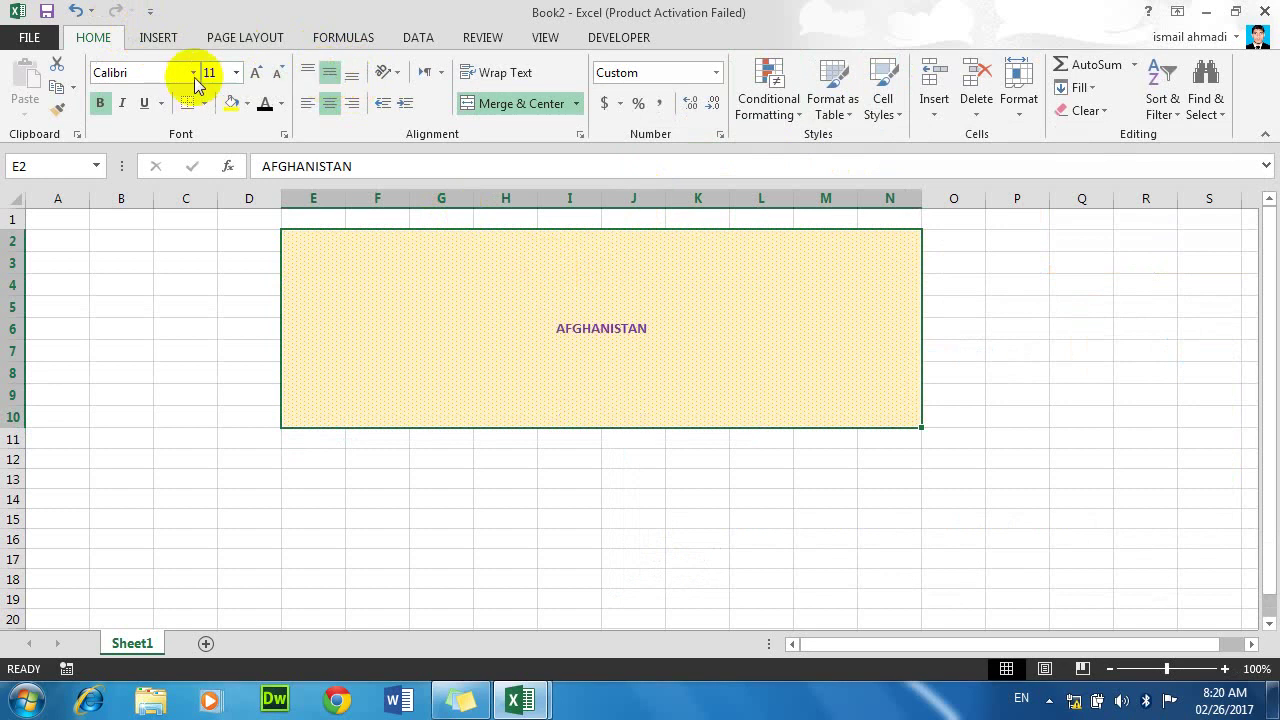
click(256, 72)
click(256, 72)
click(256, 72)
click(256, 72)
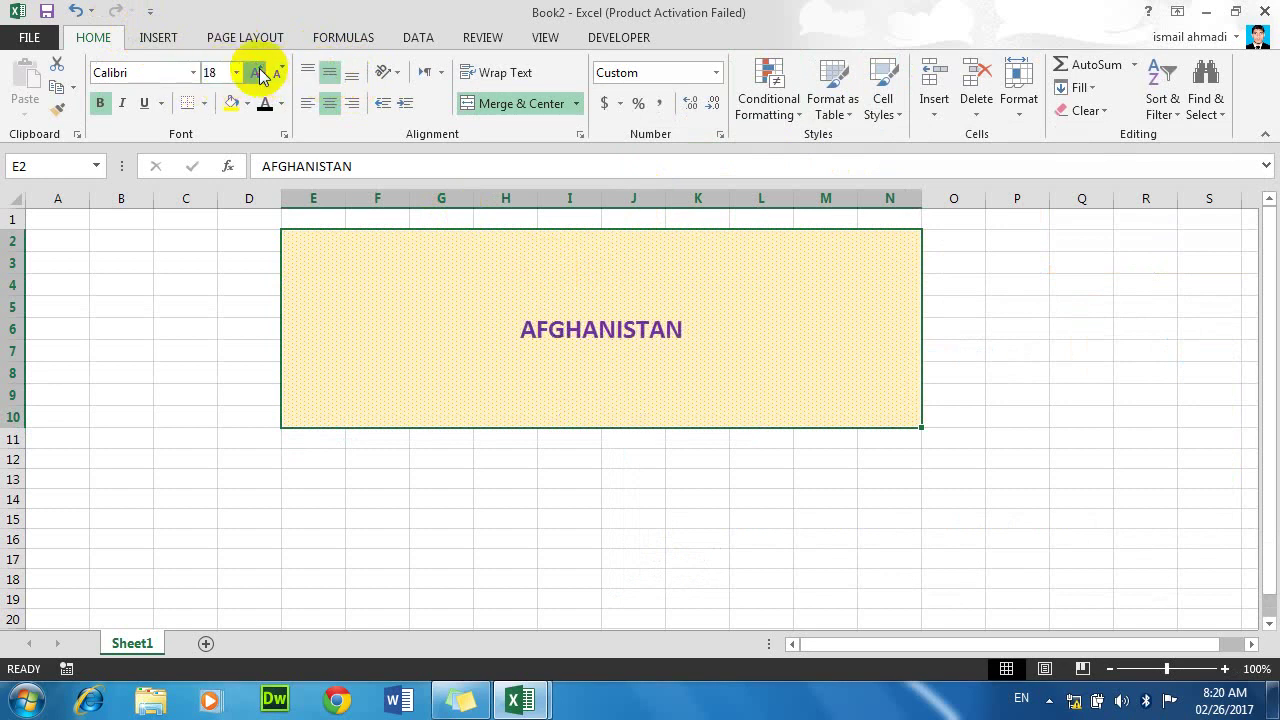
click(256, 72)
click(256, 72)
click(256, 72)
click(256, 72)
click(256, 72)
click(256, 72)
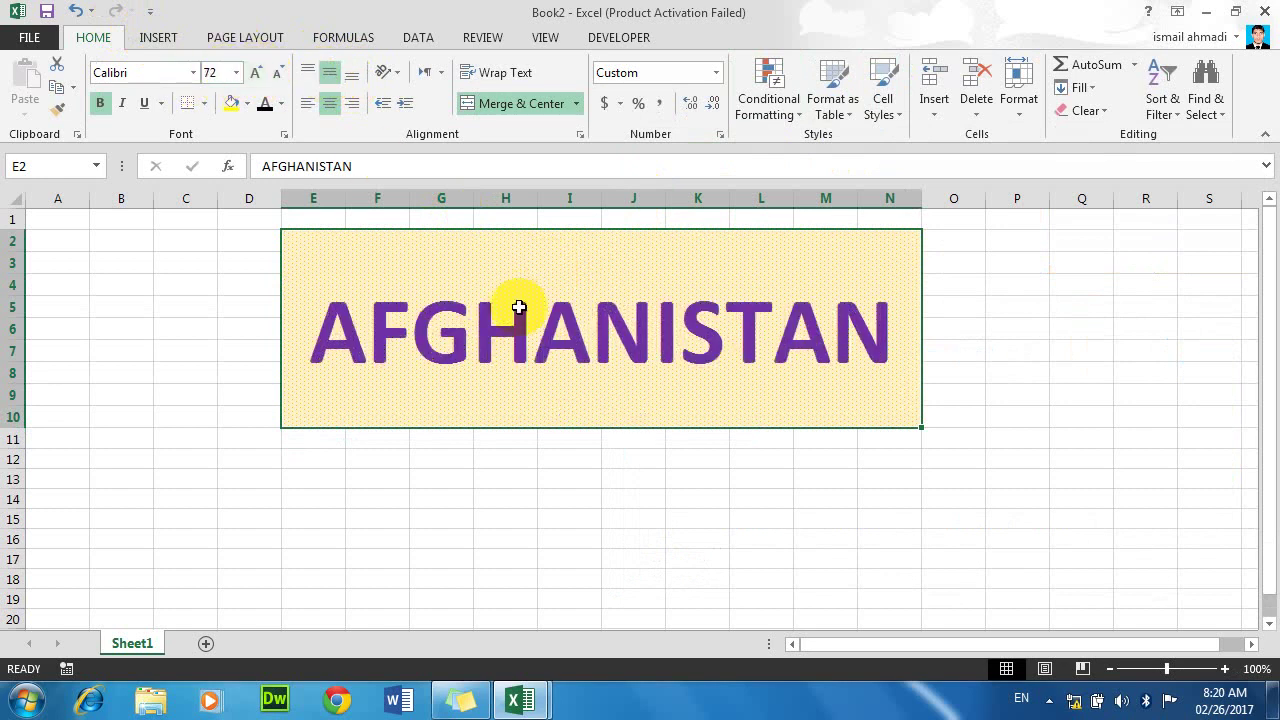
Step: Close Book2 and Book1 without saving, exiting Excel
click(483, 486)
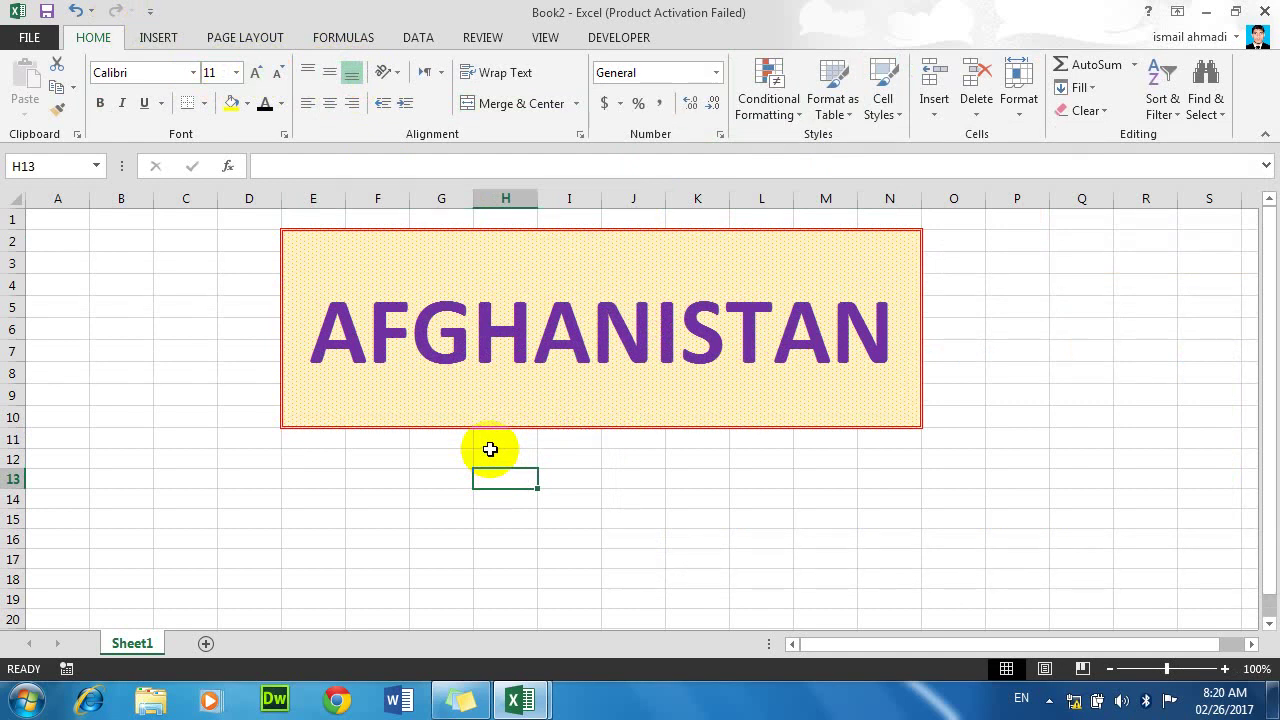
click(930, 394)
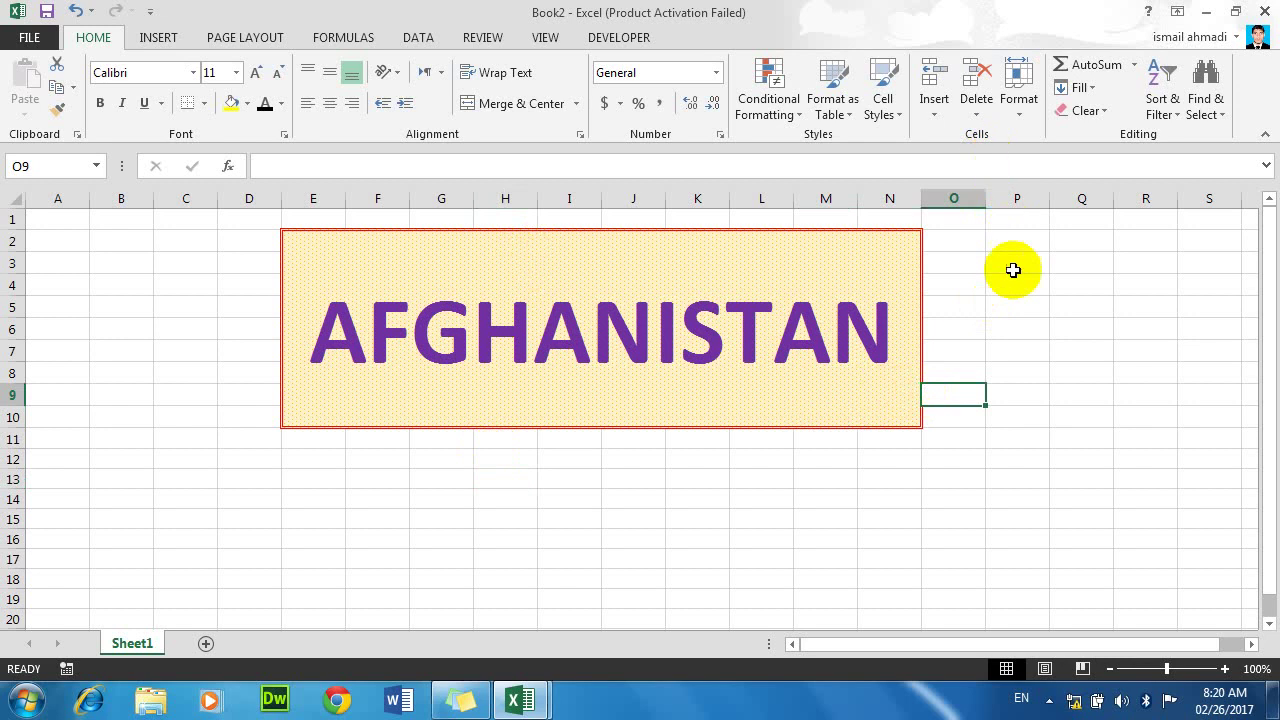
click(1054, 370)
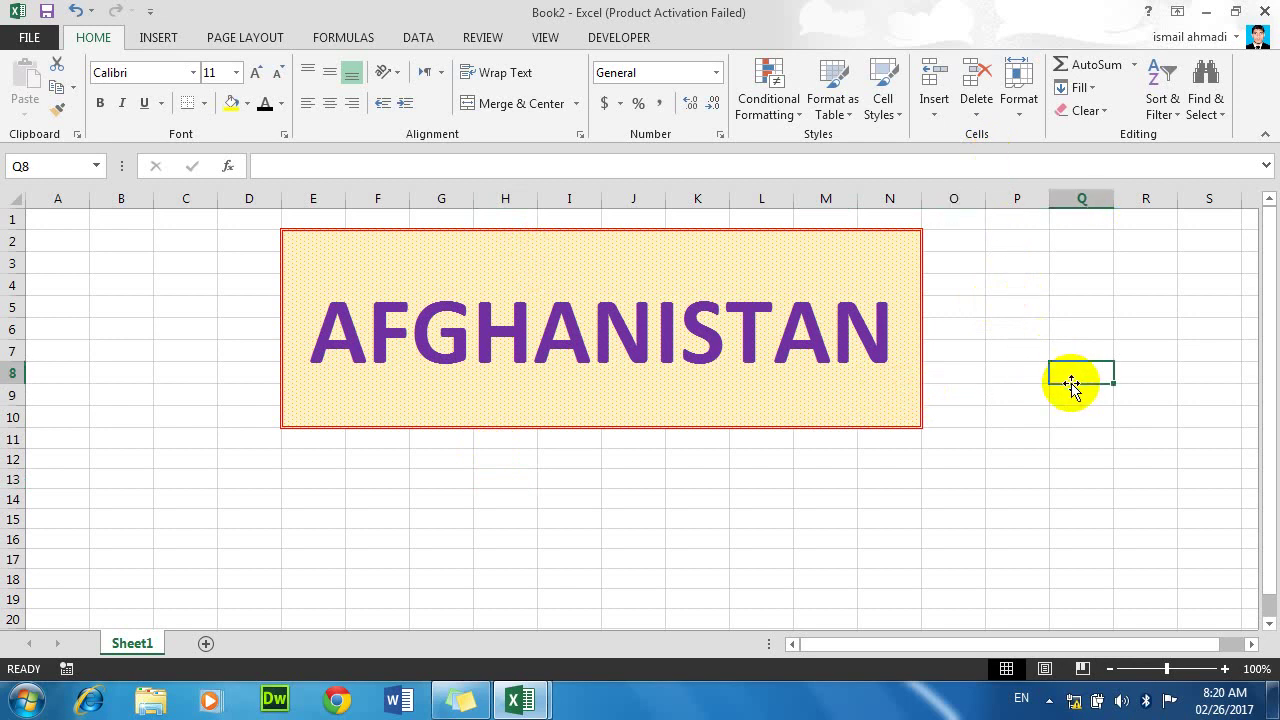
click(1265, 12)
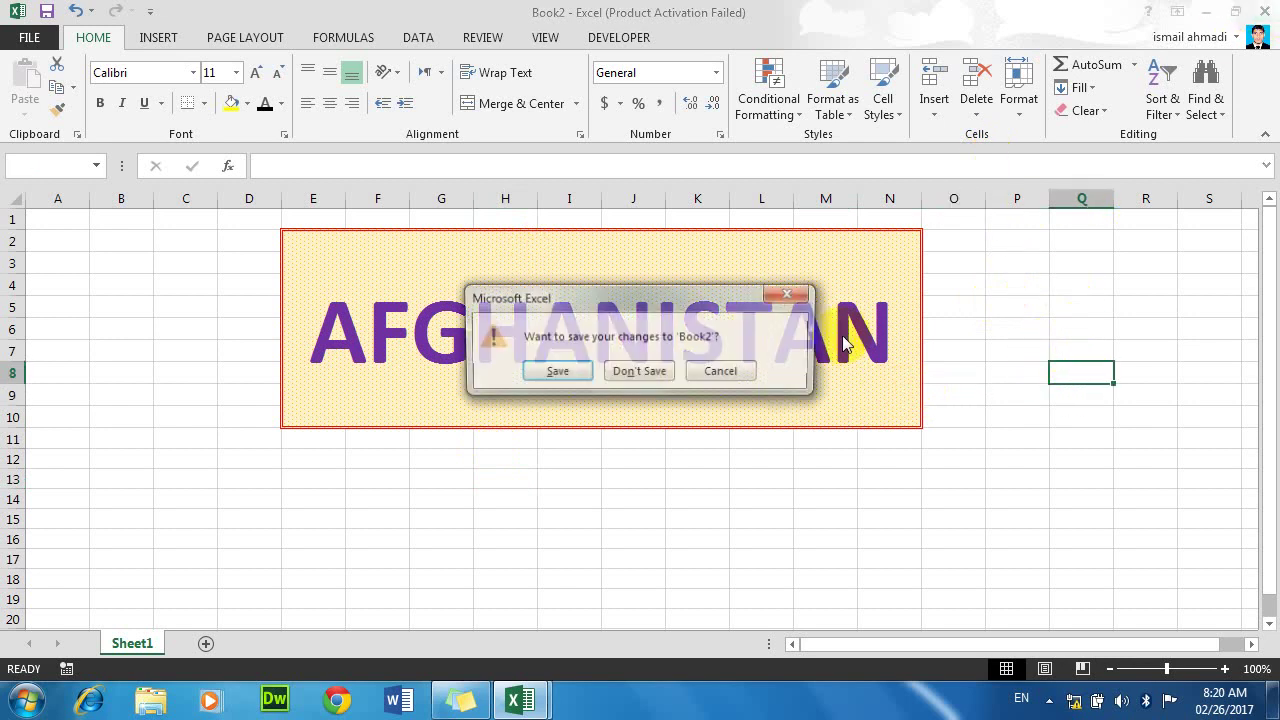
click(640, 371)
click(1265, 12)
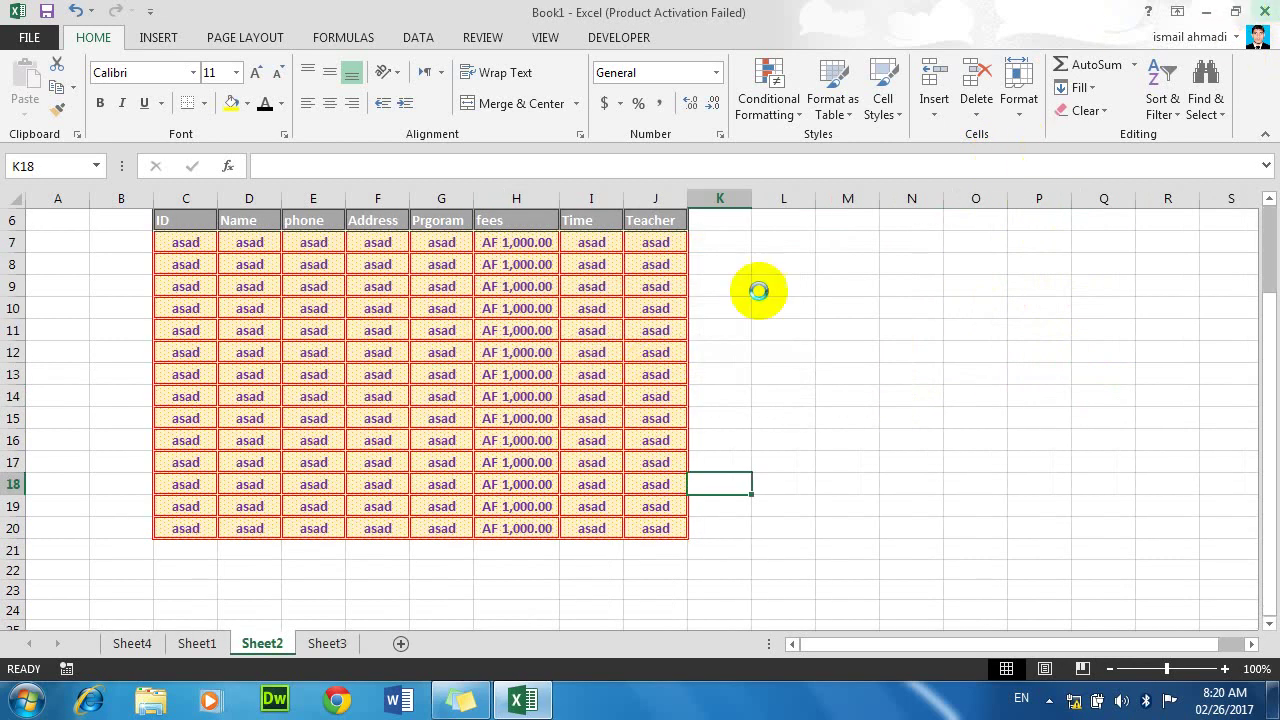
click(640, 372)
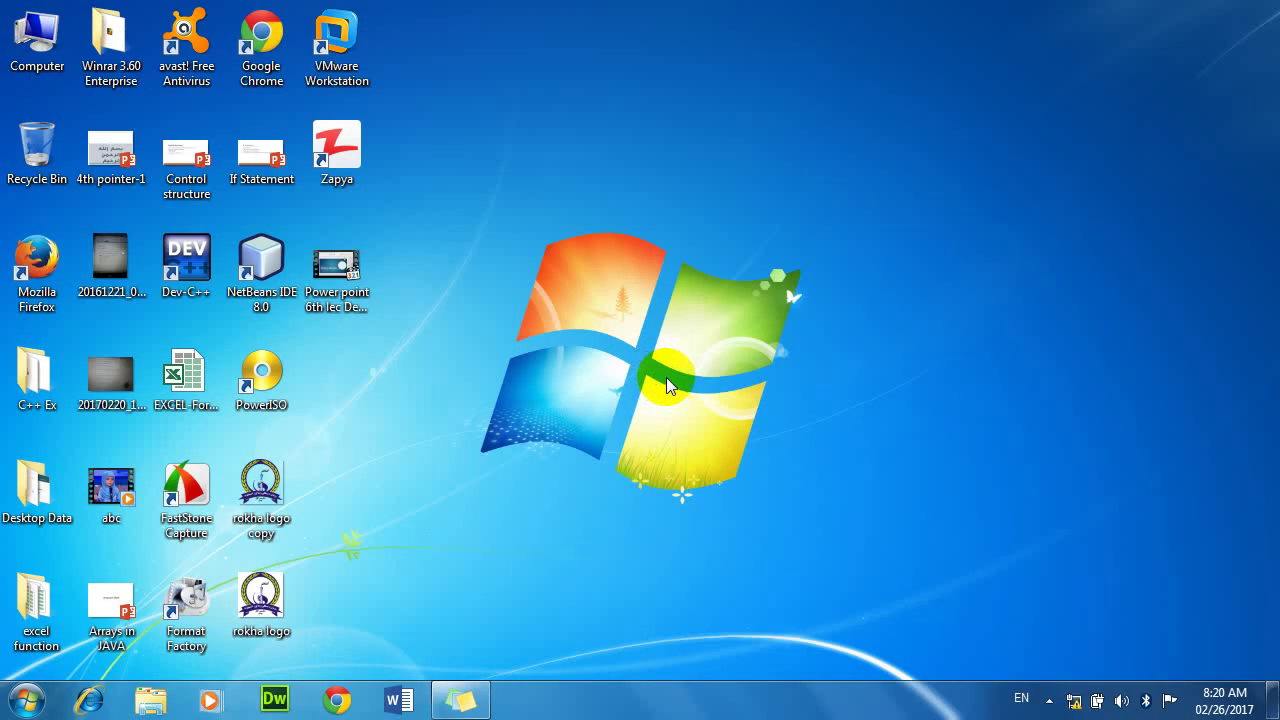